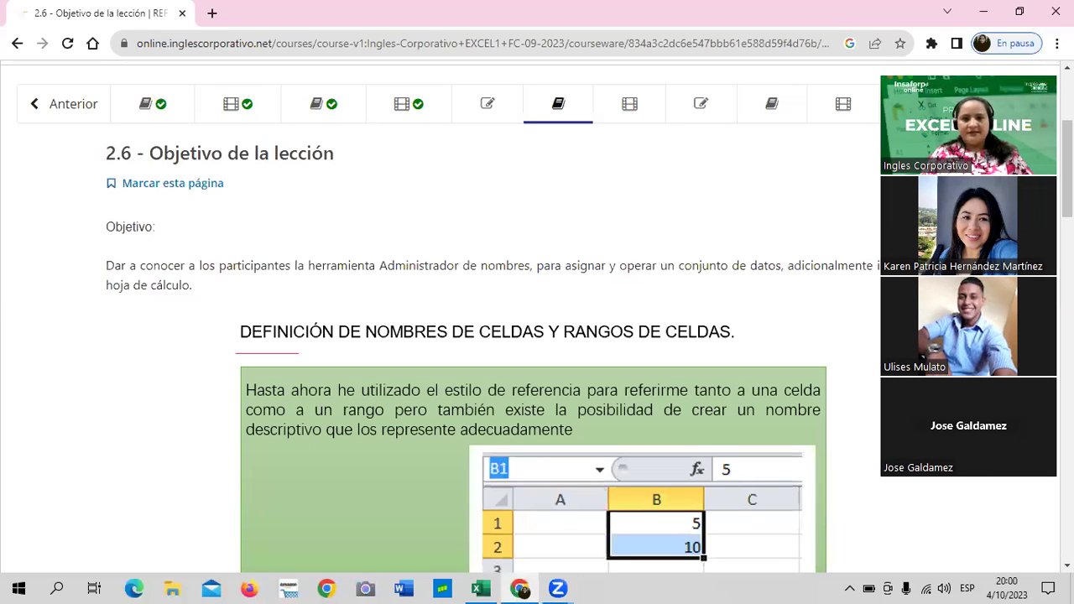
- Scroll lesson 2.6 past the MiRango example to OPERACIONES CON RANGOS and EL CUADRO NOMBRE NUEVO
scroll(588, 192, "up", 1)
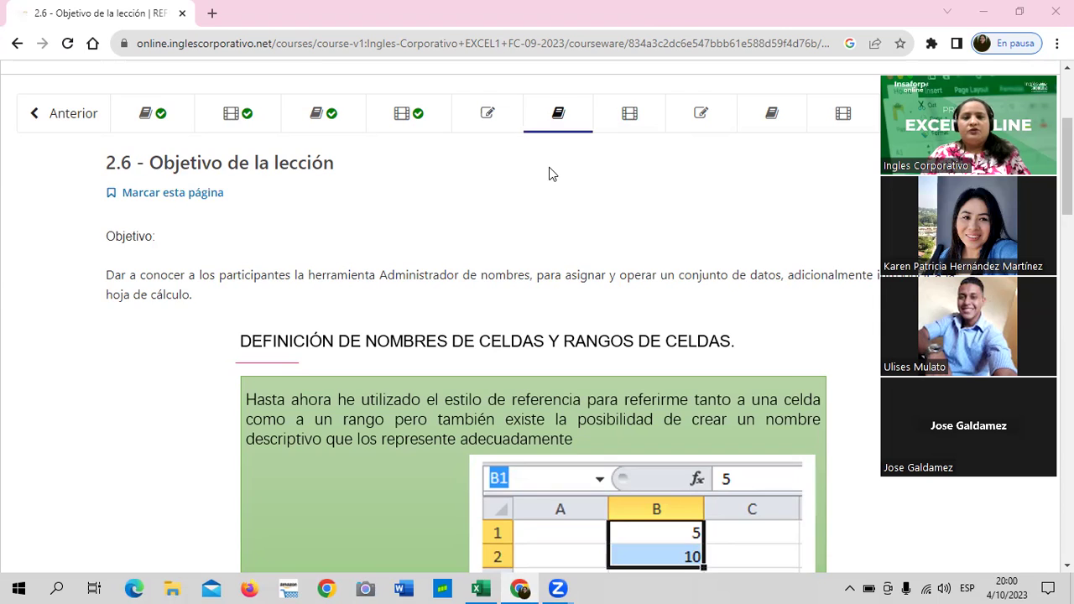
scroll(549, 172, "down", 3)
scroll(550, 172, "down", 2)
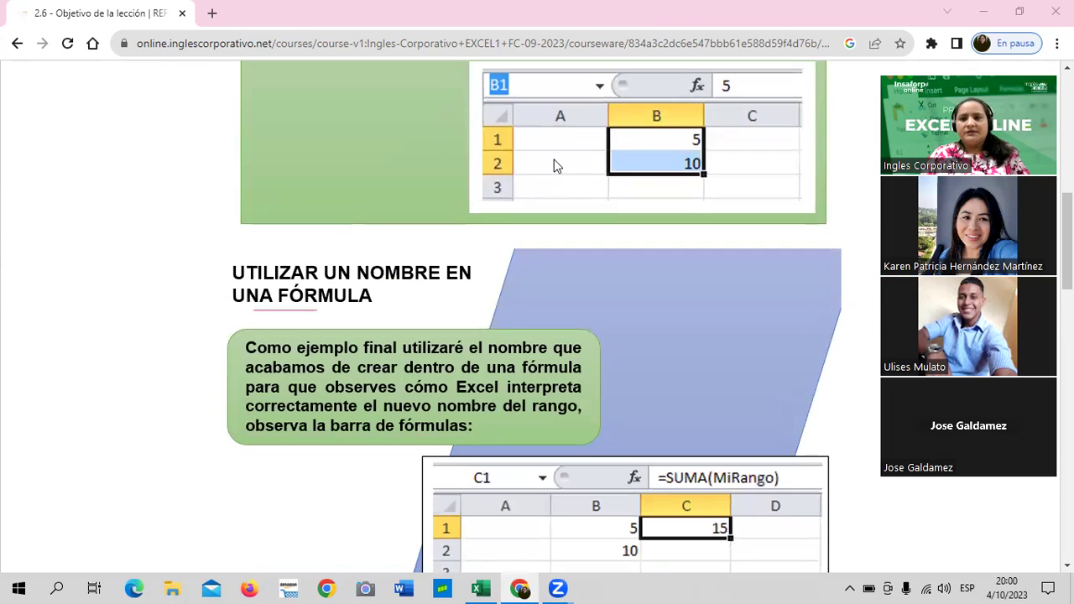
scroll(581, 252, "down", 2)
scroll(581, 252, "down", 3)
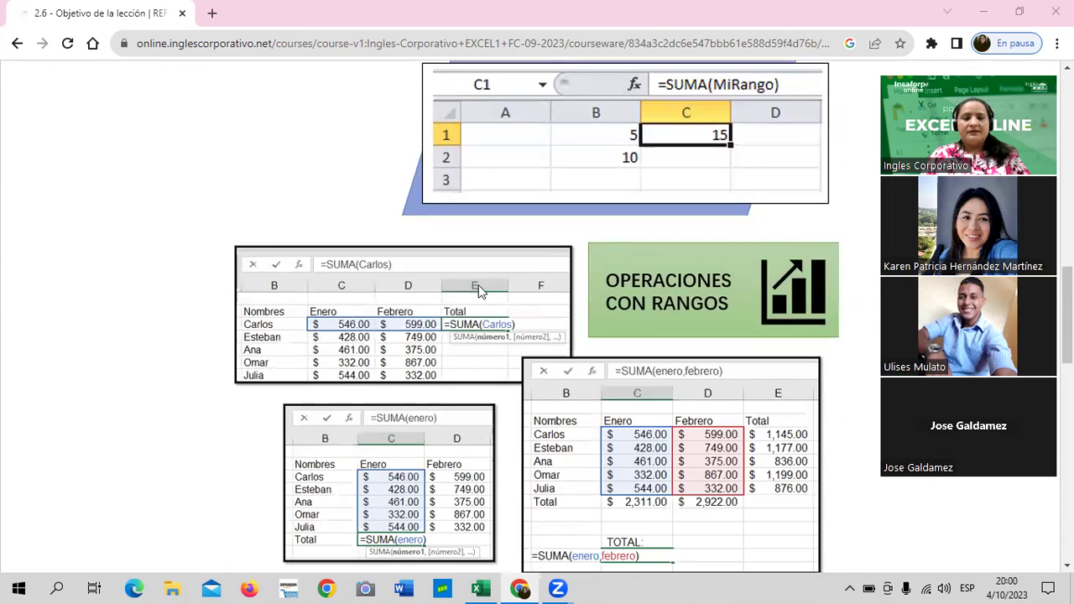
scroll(428, 354, "down", 1)
scroll(427, 354, "down", 1)
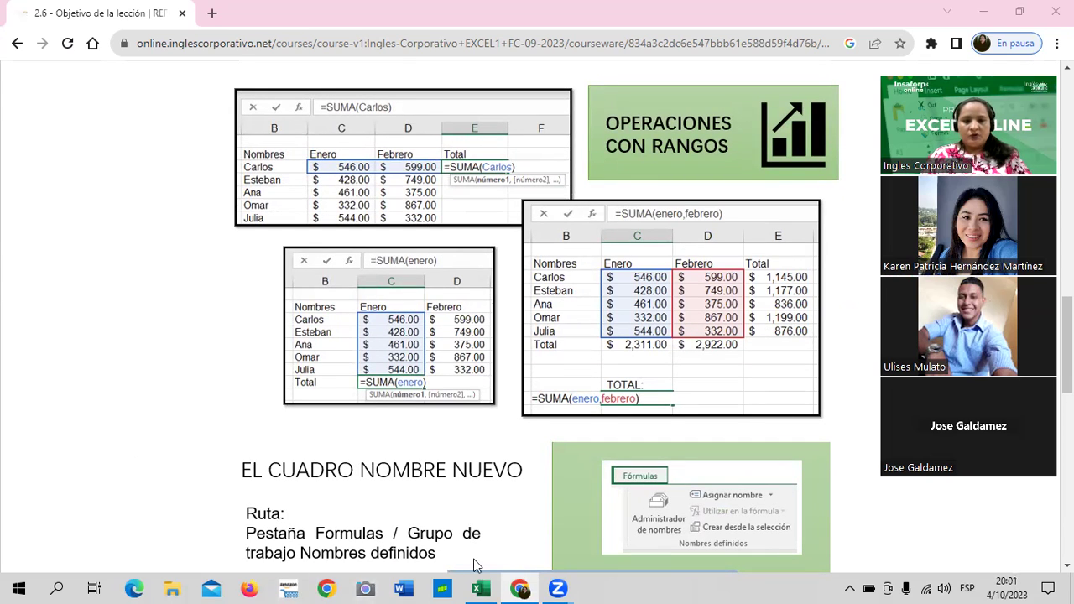
left_click(482, 587)
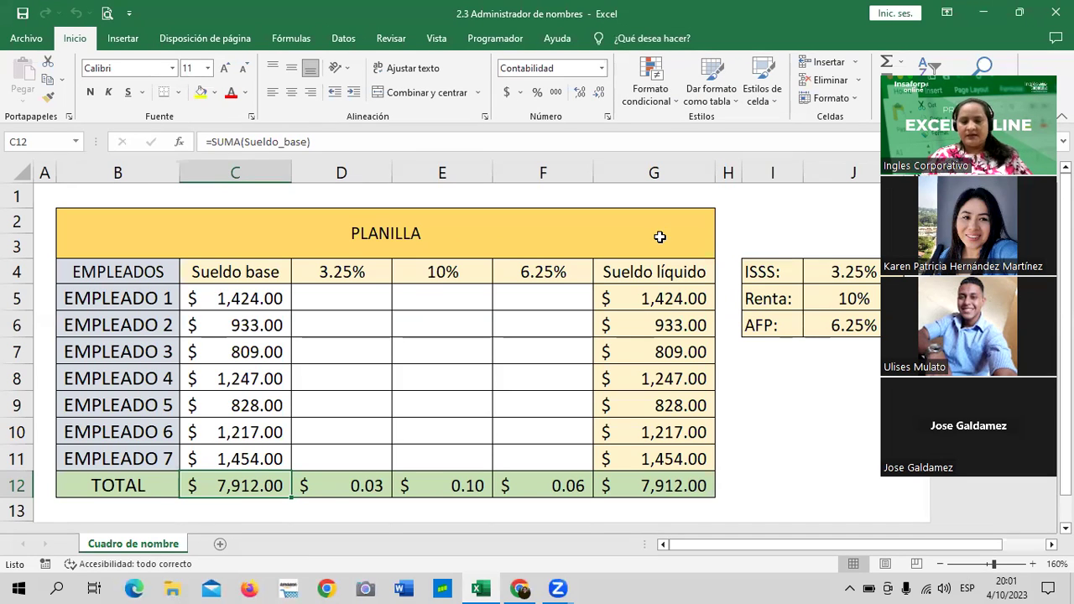
left_click(519, 588)
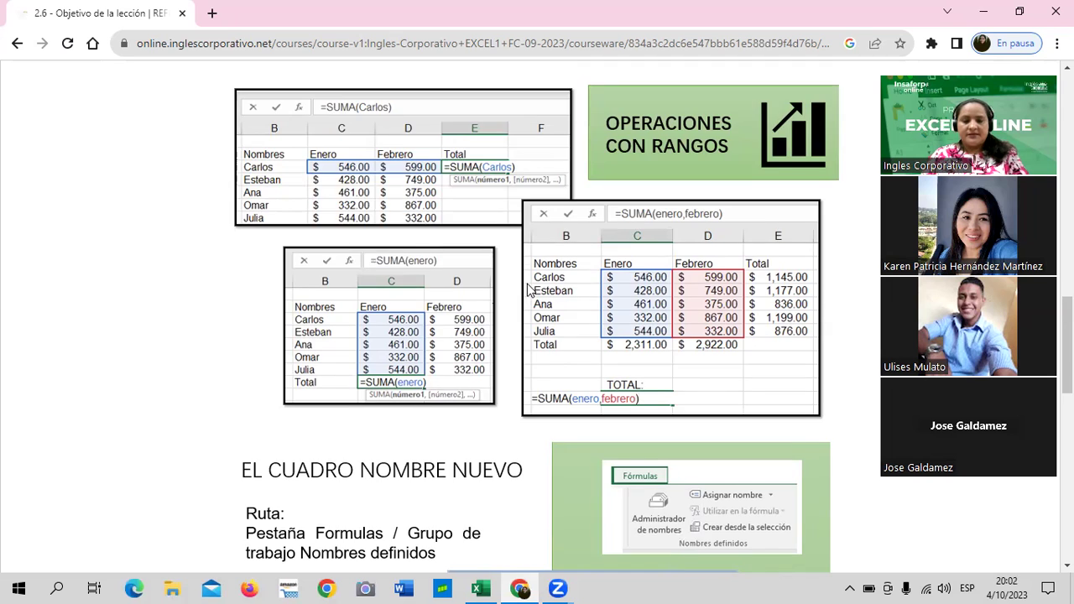
- Scroll down to 'Creación de una constante', then back up to the =SUMA(MiRango) example
scroll(527, 284, "down", 3)
scroll(527, 284, "down", 4)
scroll(527, 284, "down", 1)
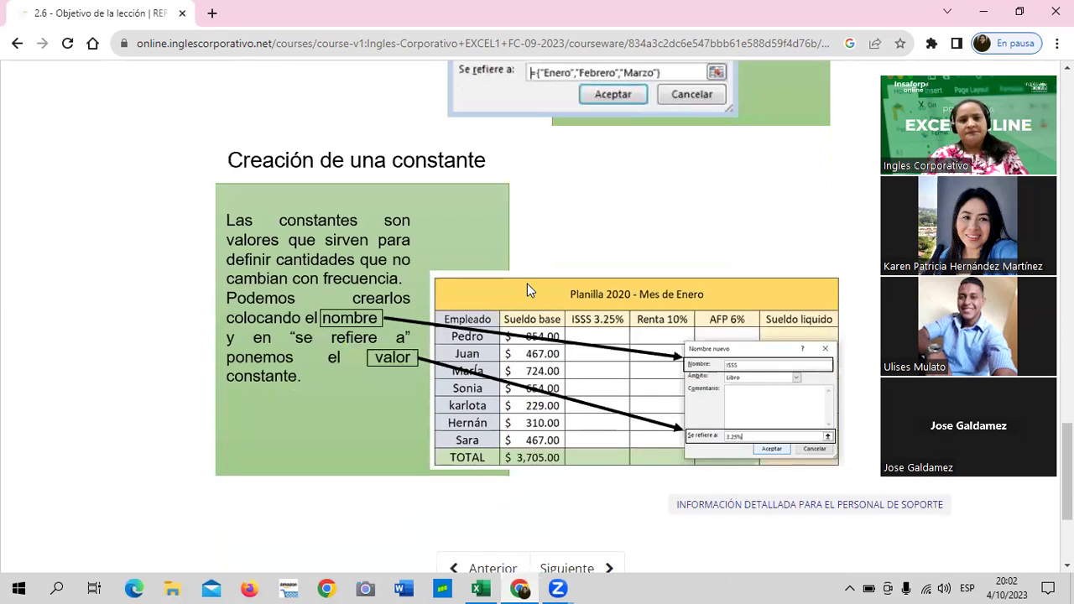
scroll(532, 286, "up", 1)
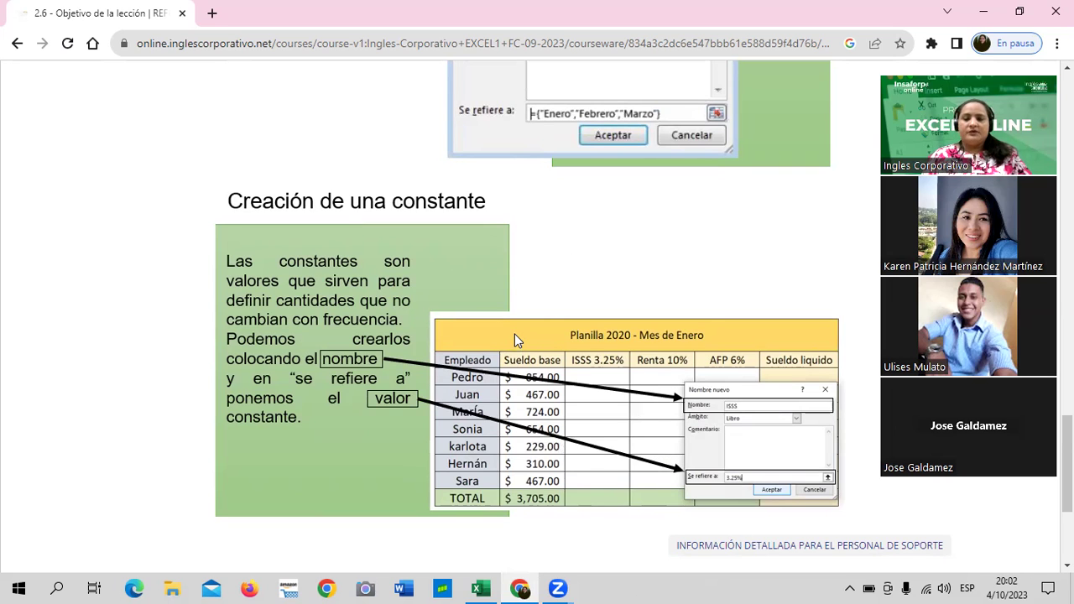
scroll(518, 336, "up", 2)
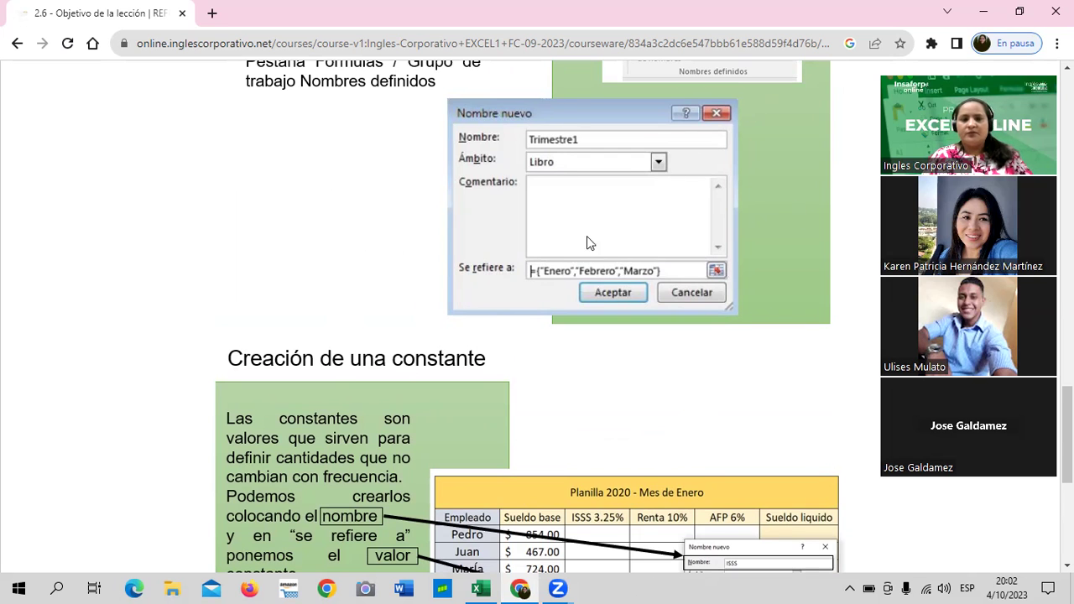
scroll(573, 246, "up", 4)
scroll(573, 247, "up", 4)
scroll(610, 79, "up", 1)
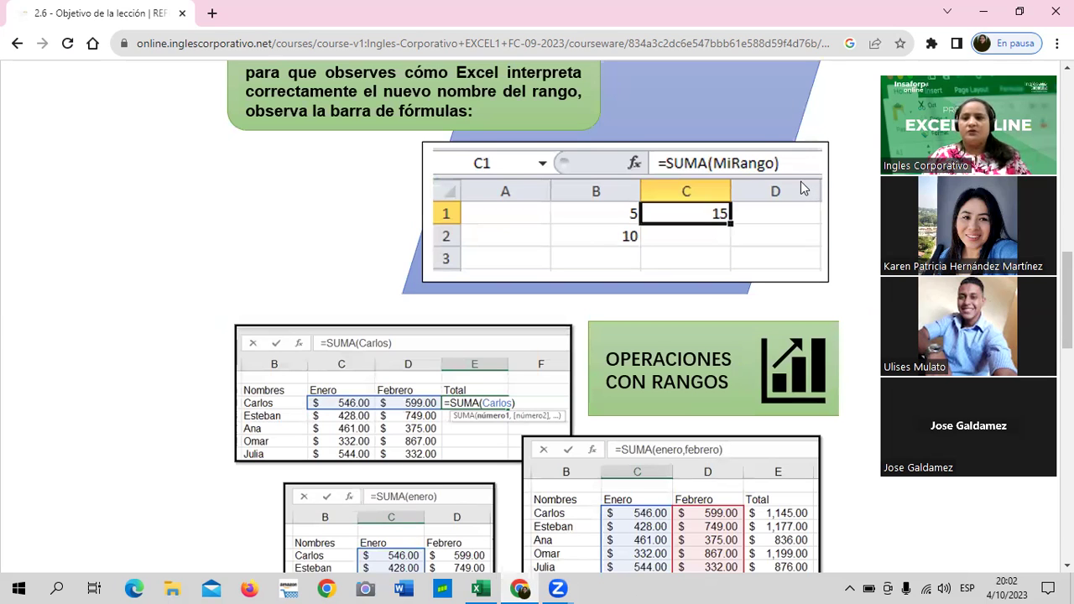
- Scroll to the lesson header, then to 'DEFINICIÓN DE NOMBRES DE CELDAS Y RANGOS DE CELDAS'
scroll(781, 217, "up", 10)
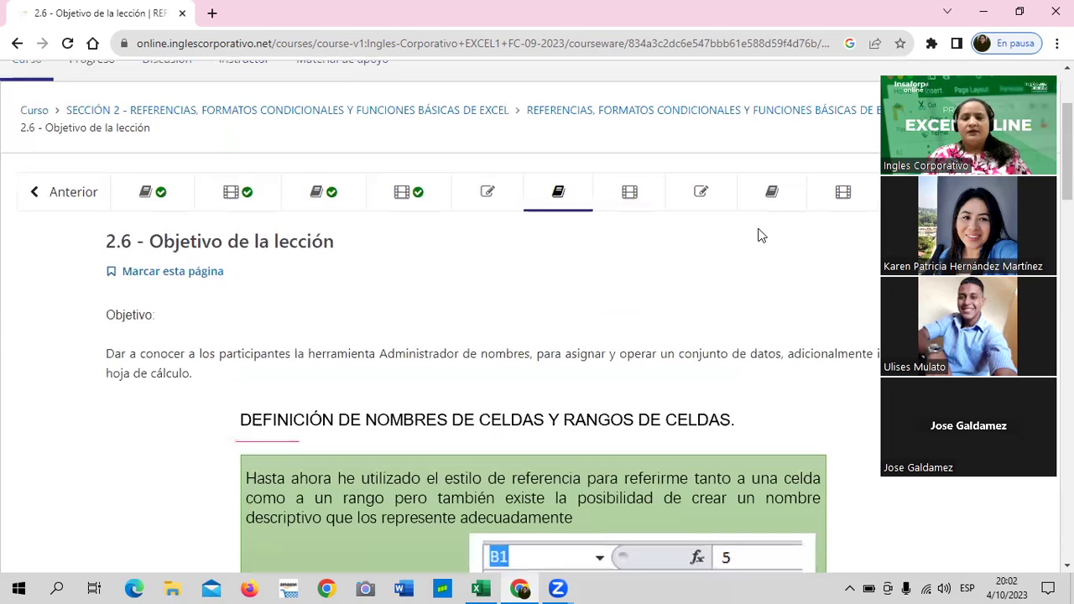
scroll(759, 219, "down", 2)
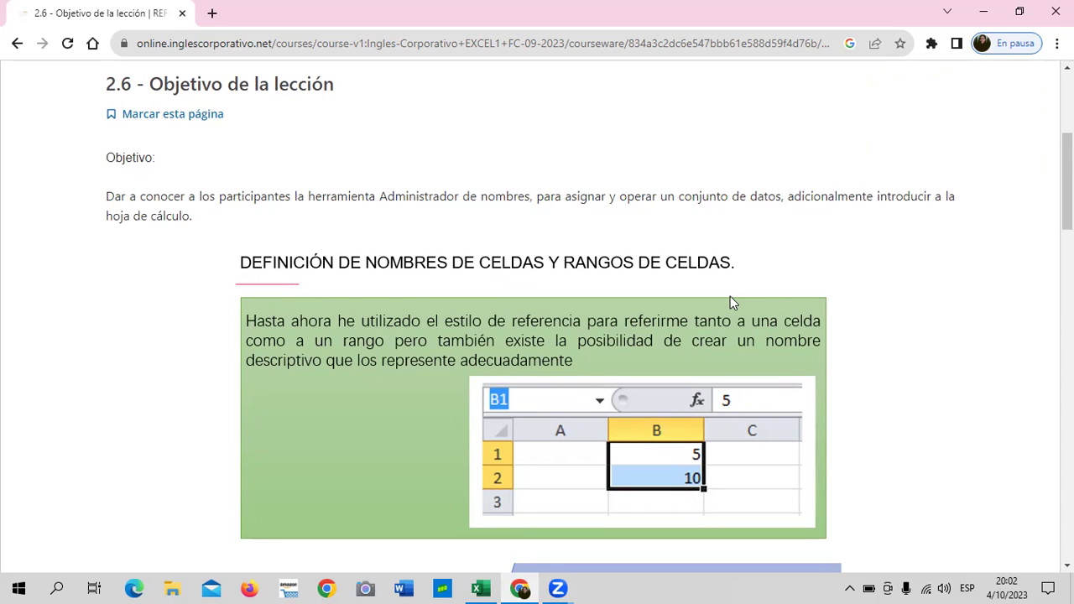
scroll(651, 328, "up", 1)
scroll(651, 319, "up", 2)
scroll(651, 311, "down", 2)
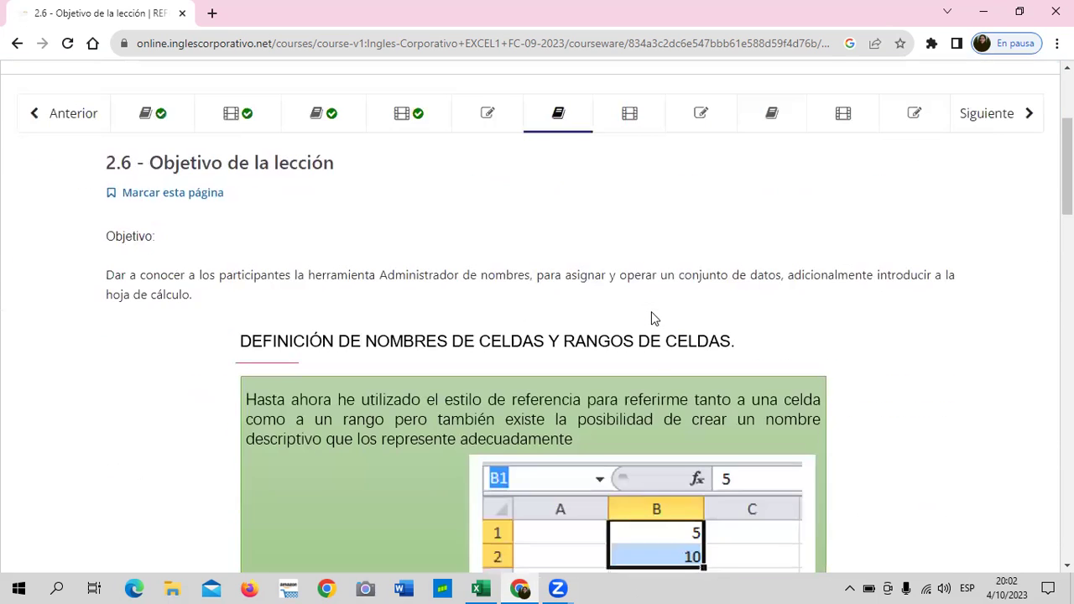
scroll(651, 311, "down", 1)
scroll(648, 310, "up", 1)
scroll(628, 352, "down", 2)
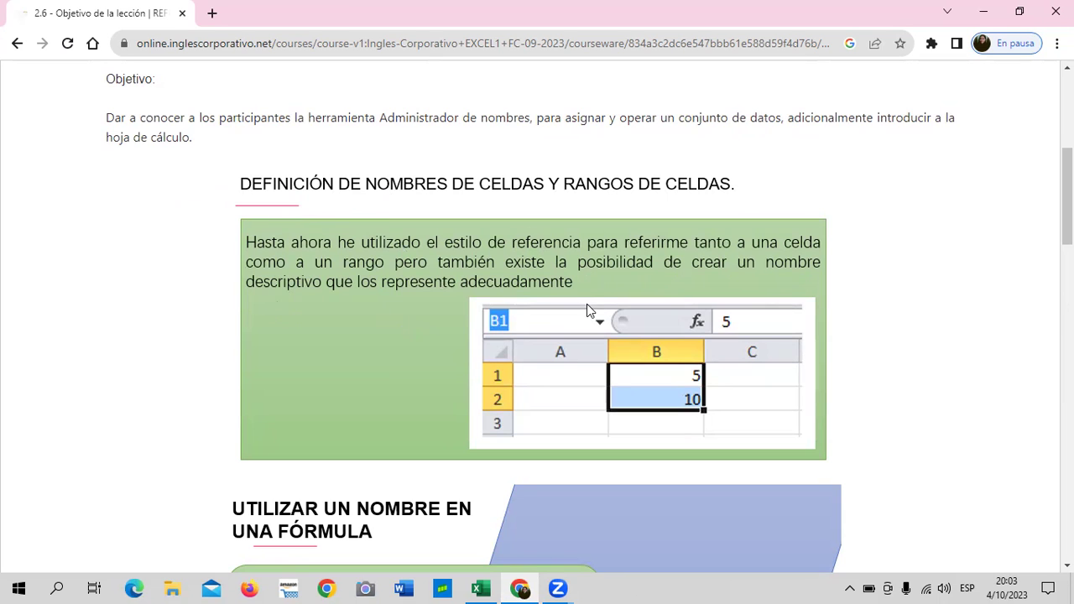
- In Excel, add a new blank sheet Hoja1 and zoom it to 120%
left_click(479, 589)
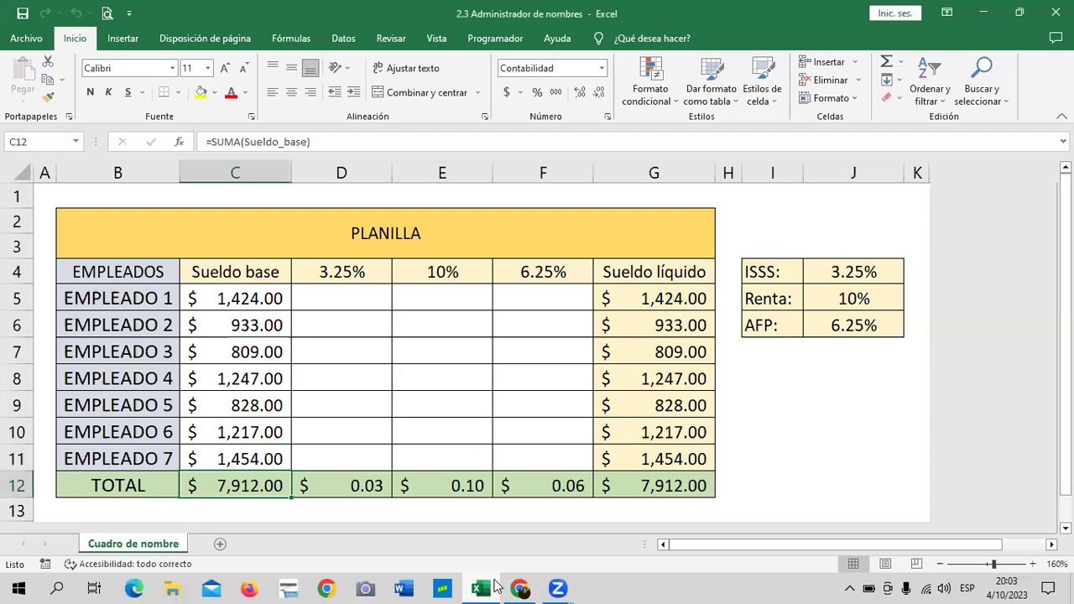
left_click(220, 543)
left_click(347, 243)
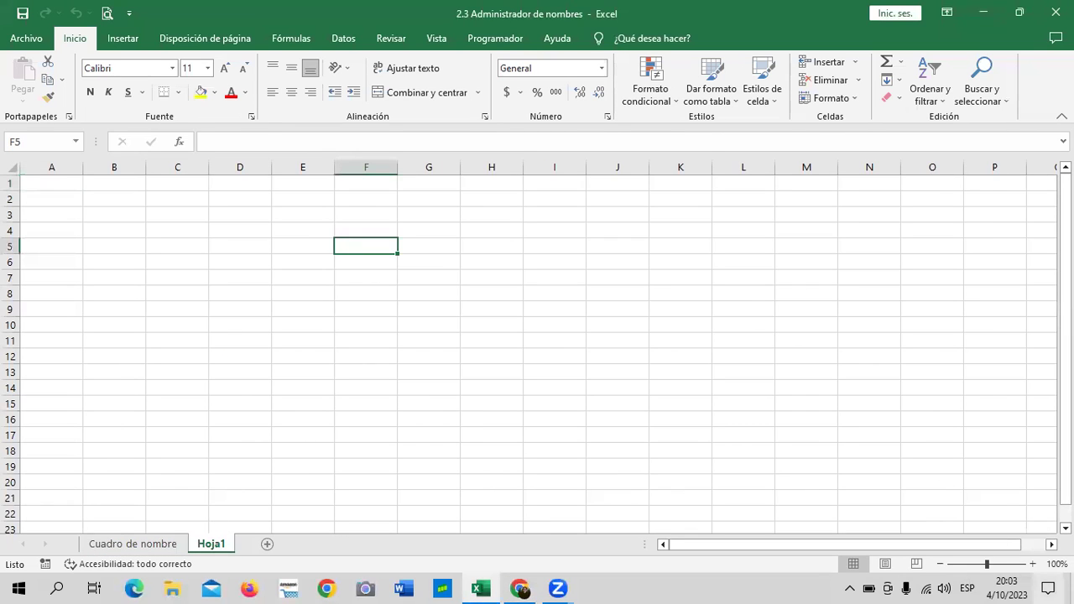
left_click(1032, 565)
left_click(1032, 564)
left_click(293, 279)
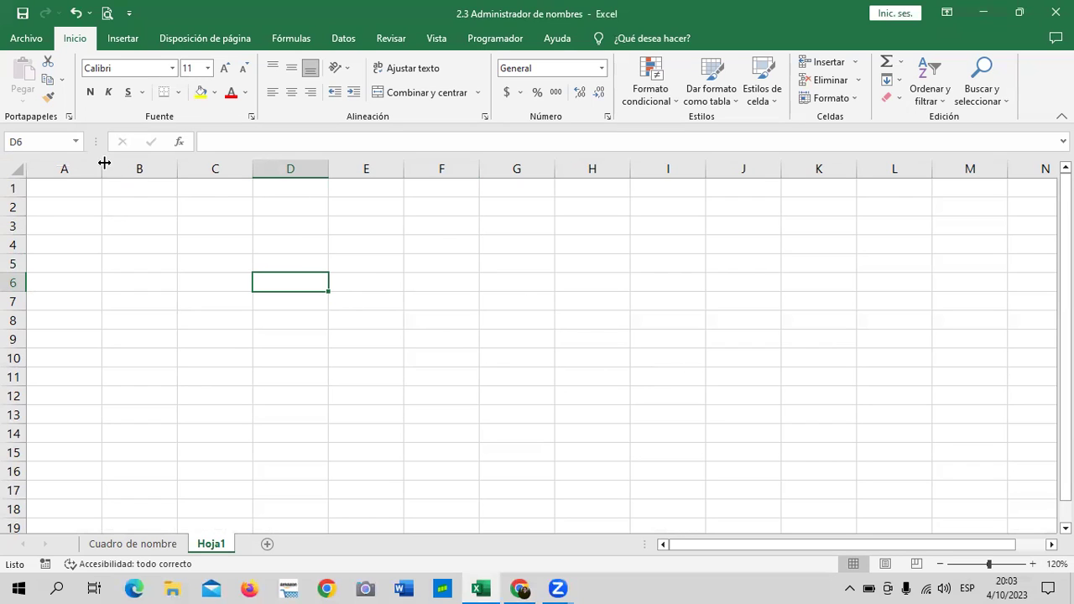
- Use the Name Box to jump to cell A500, then back to A1
left_click(63, 141)
type("a500")
key("Return")
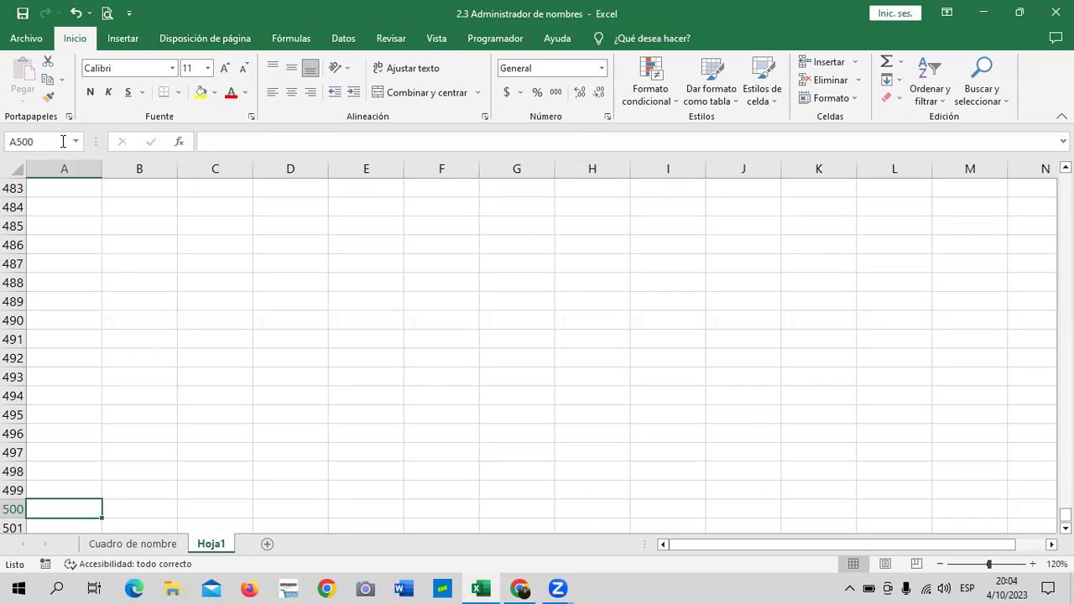
left_click(45, 141)
type("a1")
key("Return")
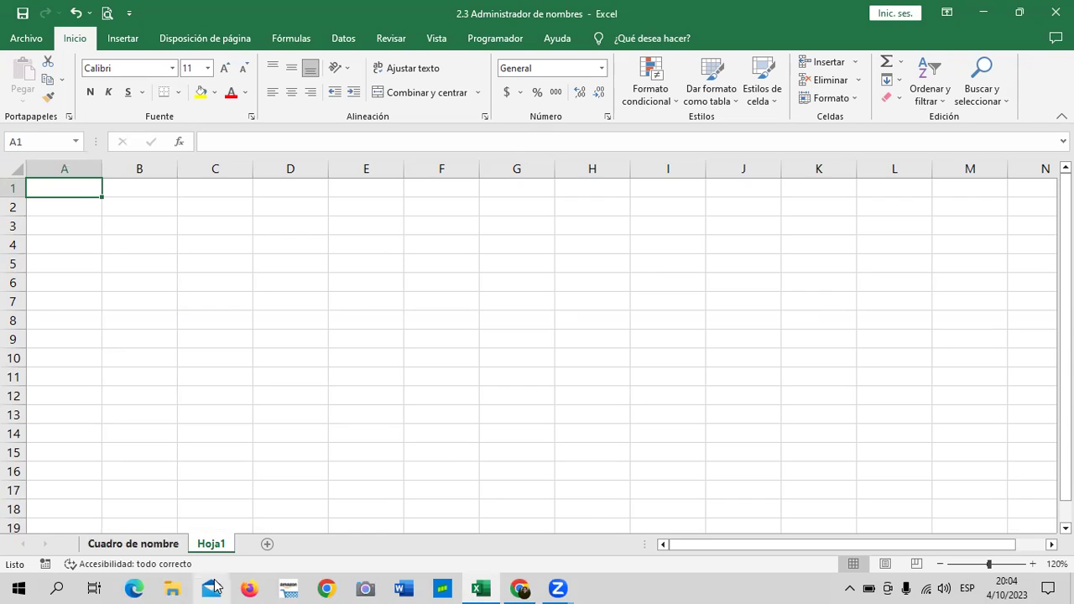
- Return to the browser and scroll lesson 2.6 down to OPERACIONES CON RANGOS
left_click(517, 587)
scroll(456, 332, "down", 4)
scroll(457, 336, "down", 3)
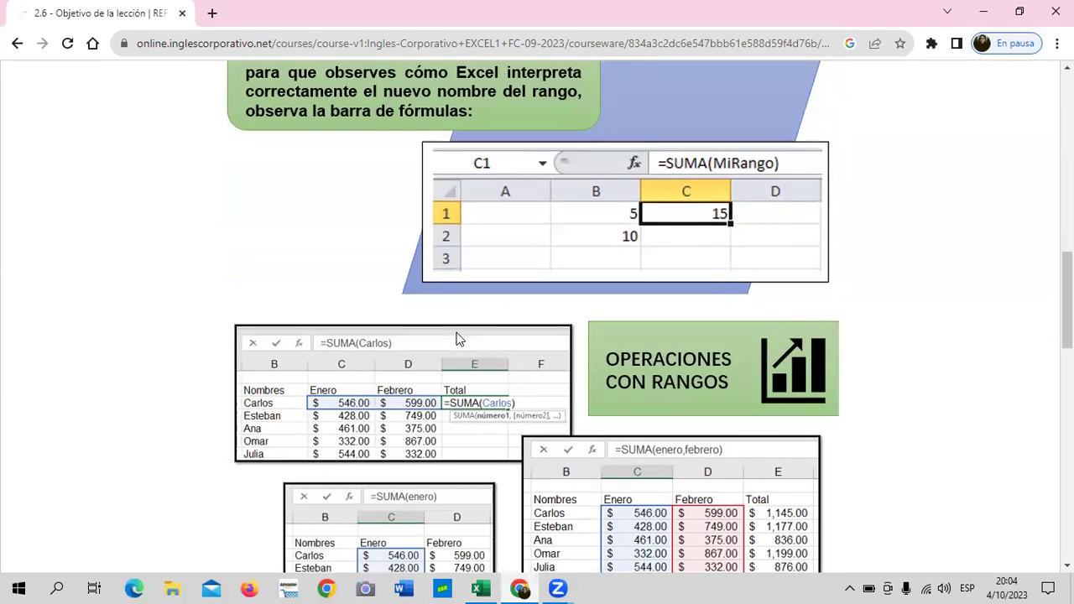
scroll(459, 338, "down", 2)
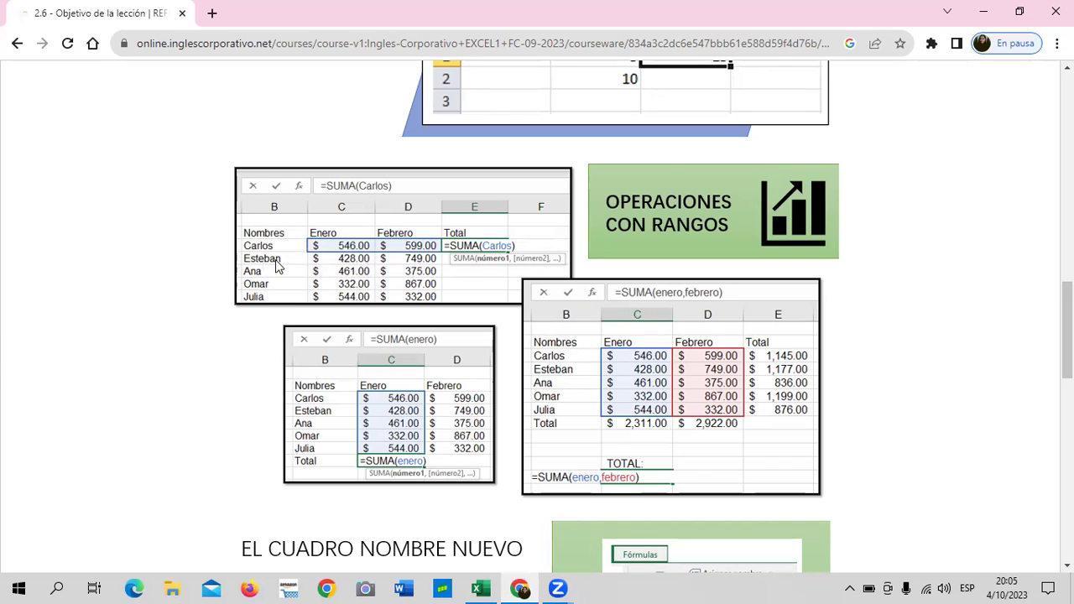
- Scroll up to the definitions, then down to 'UTILIZAR UN NOMBRE EN UNA FÓRMULA' showing =SUMA(MiRango)
scroll(426, 262, "up", 5)
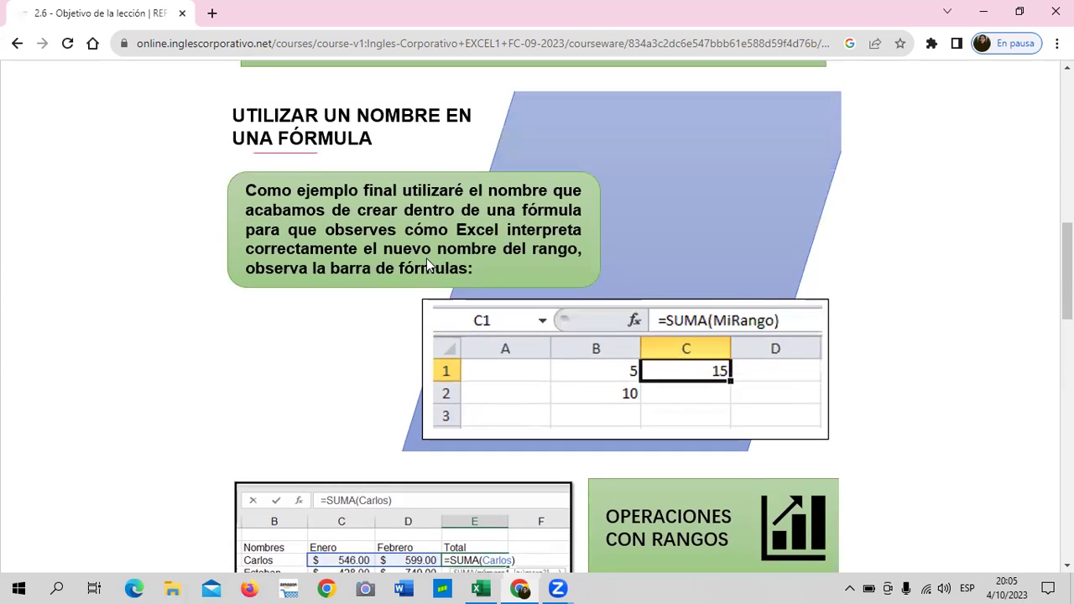
scroll(426, 270, "up", 2)
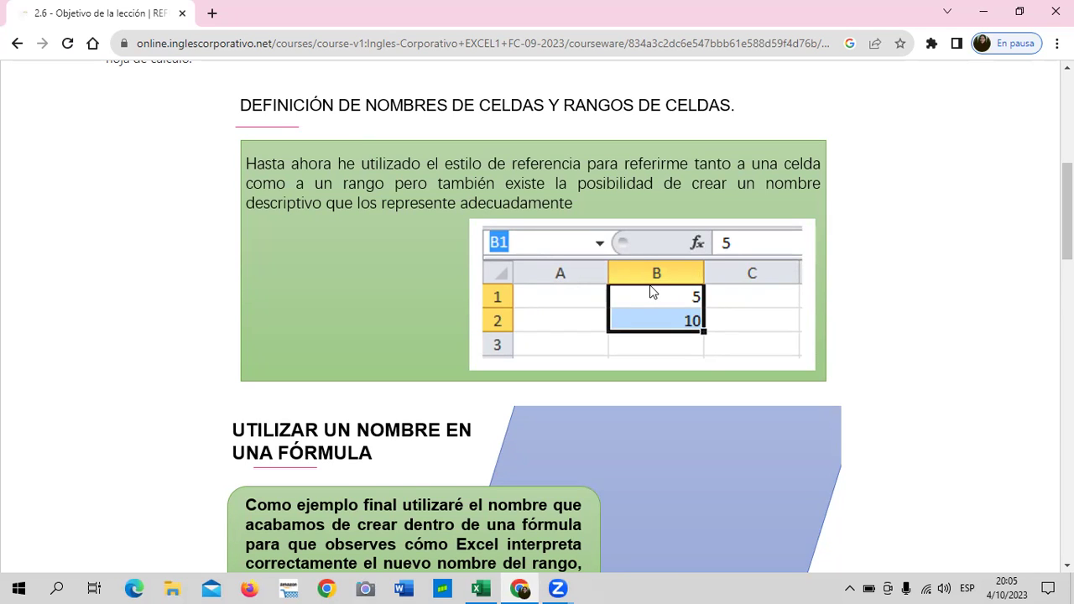
scroll(636, 305, "down", 2)
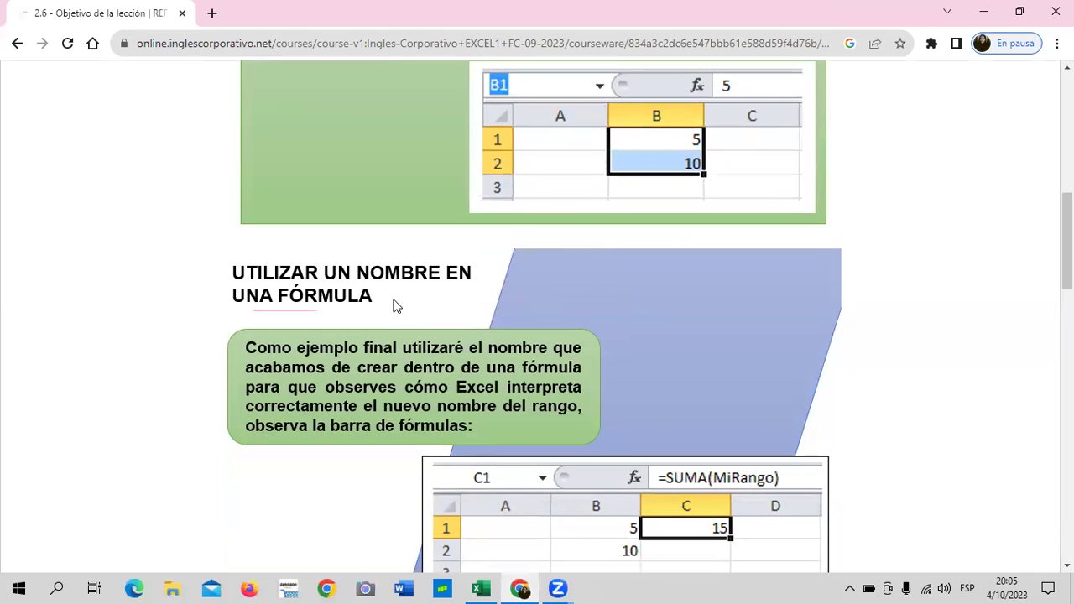
scroll(396, 305, "down", 1)
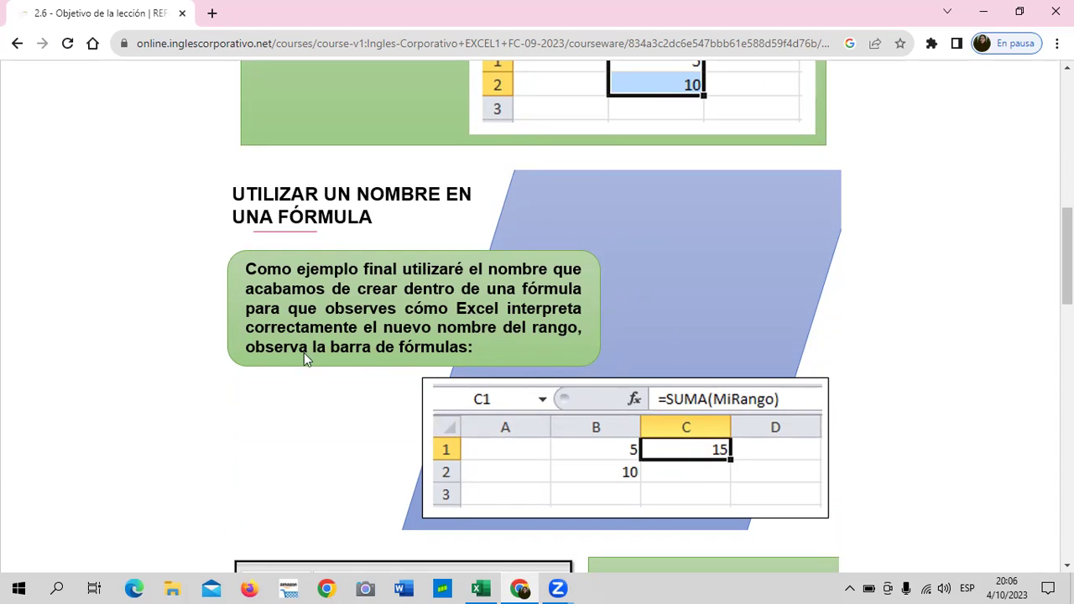
scroll(376, 368, "down", 2)
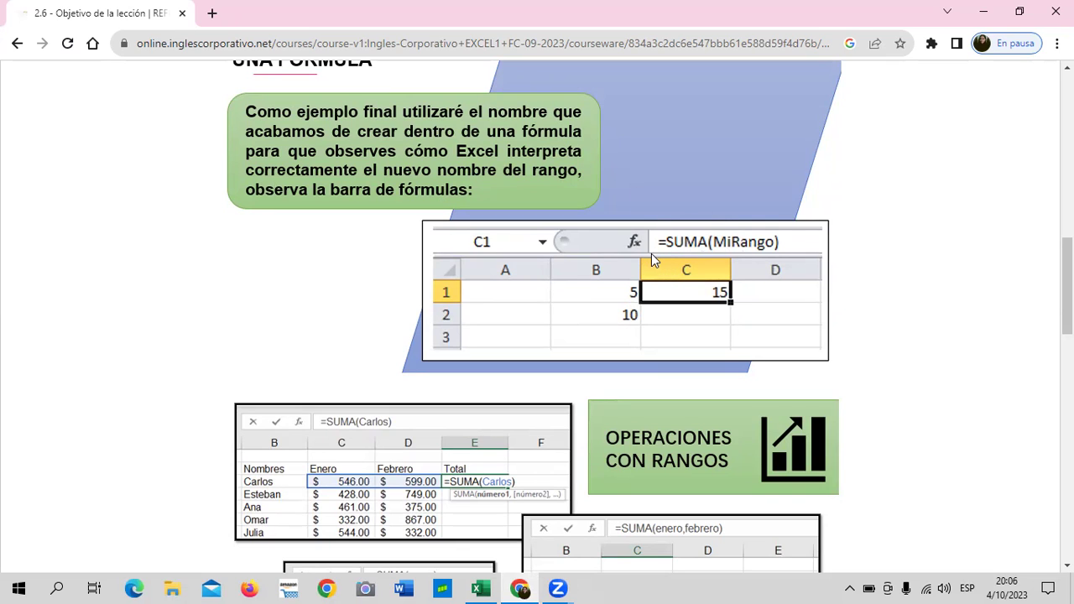
- In Excel's Hoja1, enter 10 in G2 and 5 in G3, then select G2:G3
left_click(484, 585)
left_click(565, 295)
left_click(517, 204)
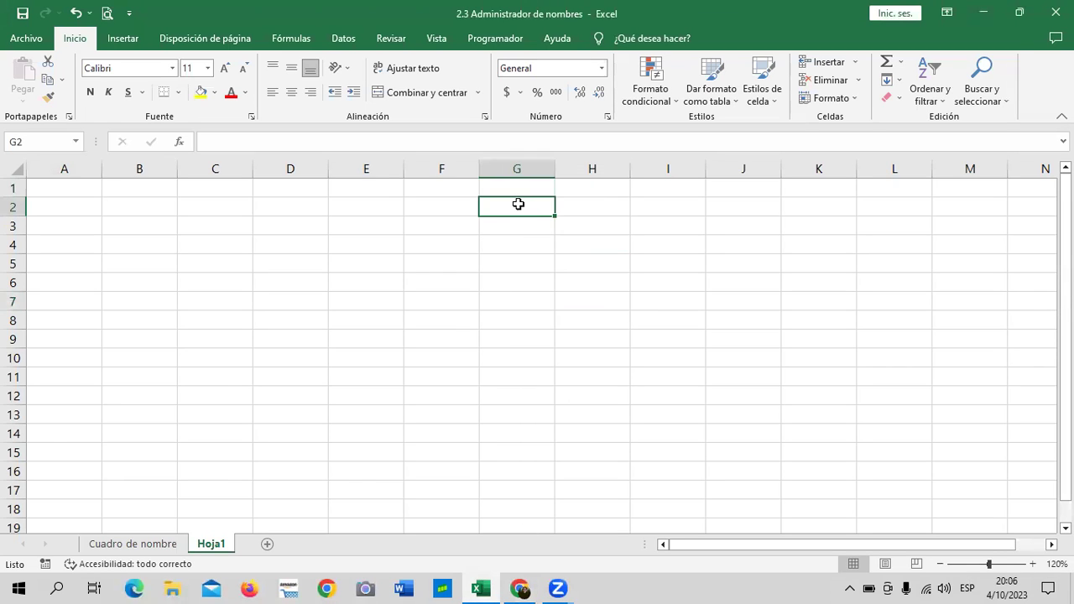
type("10")
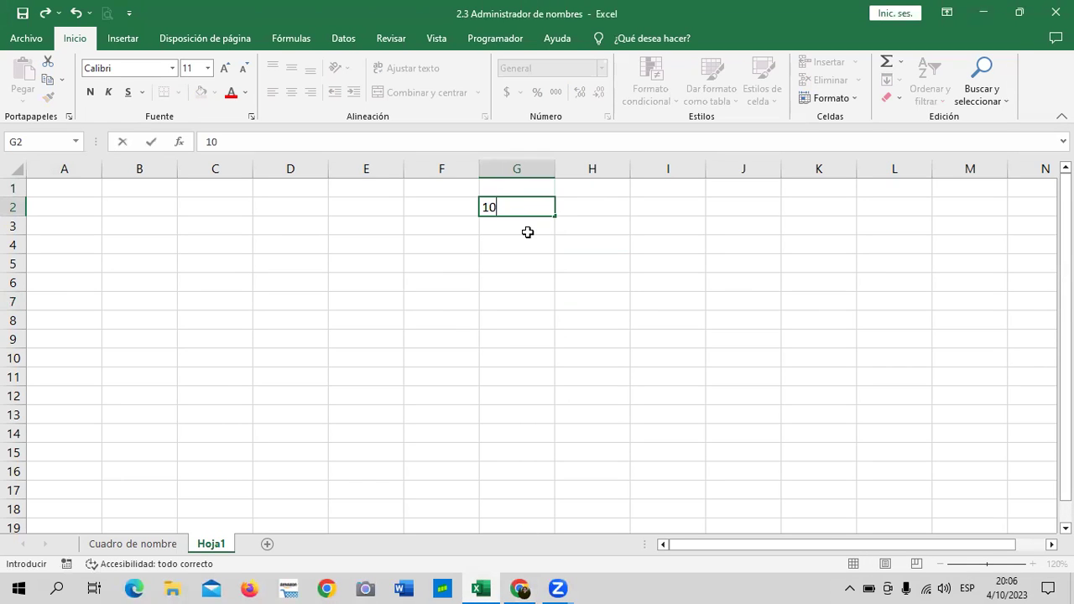
left_click(527, 230)
type("5")
left_click(596, 228)
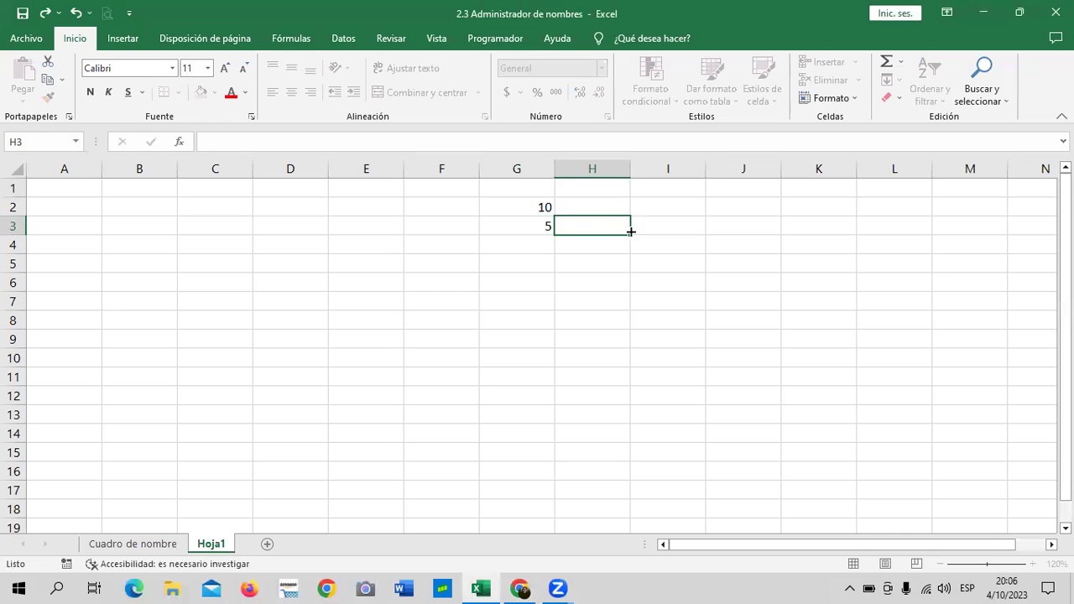
left_click(521, 201)
left_click_drag(519, 220, 517, 220)
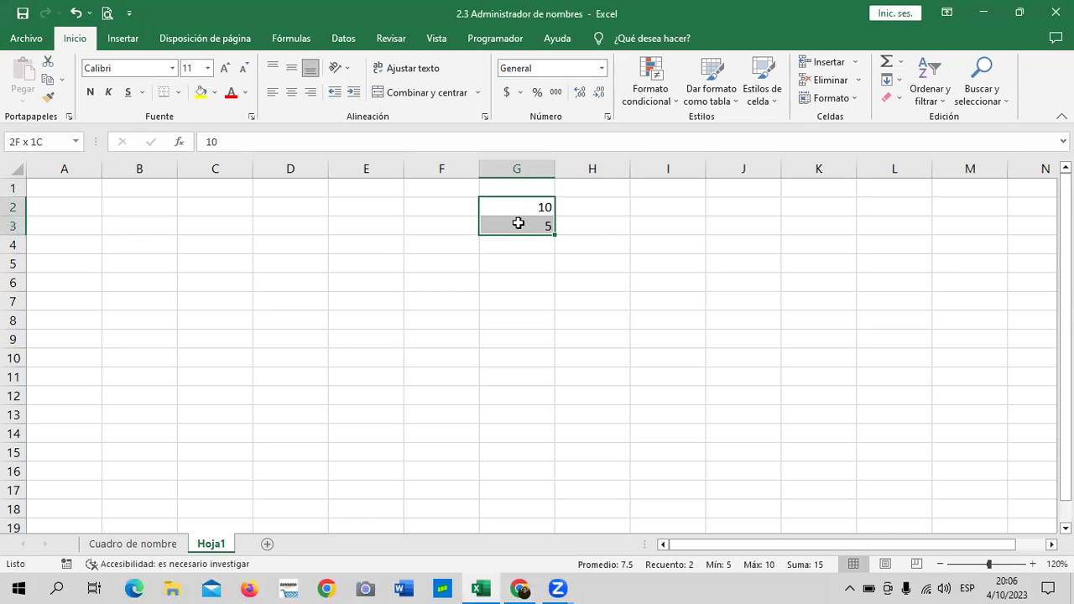
- Apply Todos los bordes to G2:G3 and reselect the two cells
left_click(179, 100)
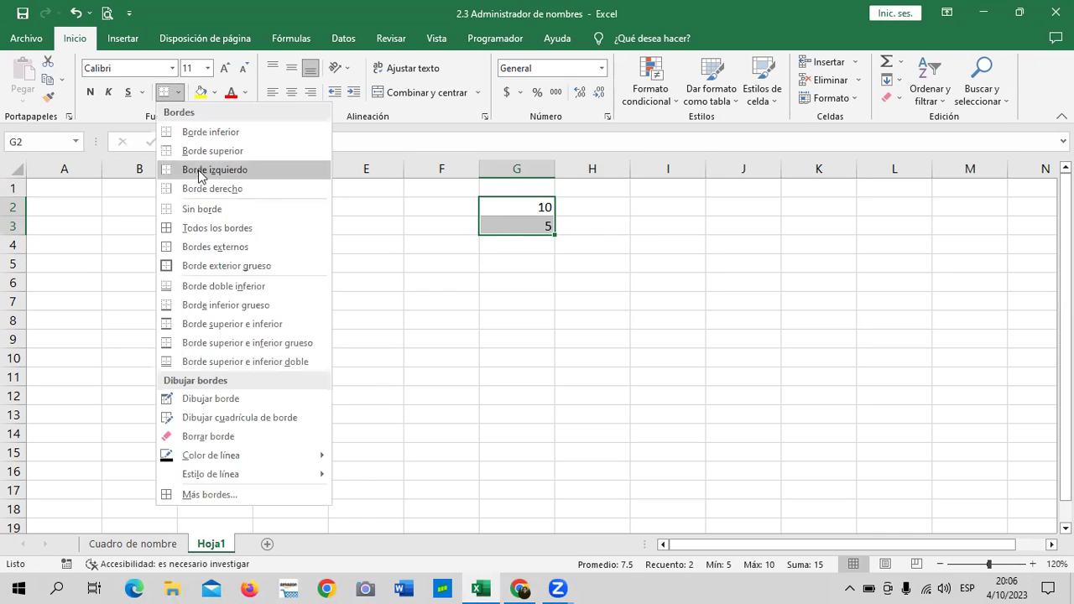
left_click(210, 225)
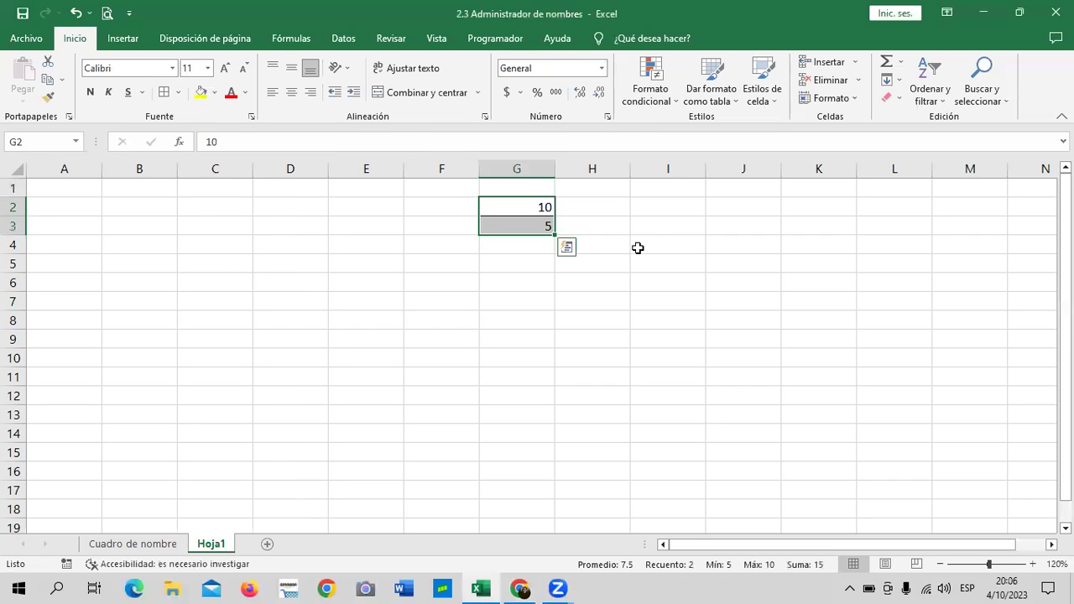
left_click(639, 213)
left_click_drag(540, 207, 533, 226)
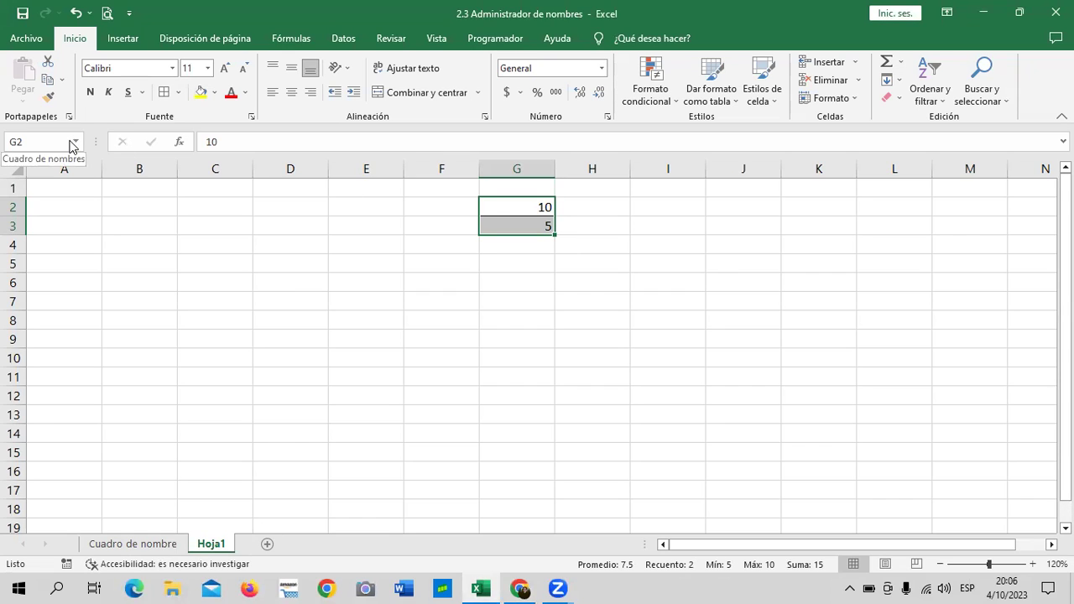
- Replace G2 in the Name Box with MiRango to name the selected G2:G3 range
left_click(74, 142)
left_click(56, 142)
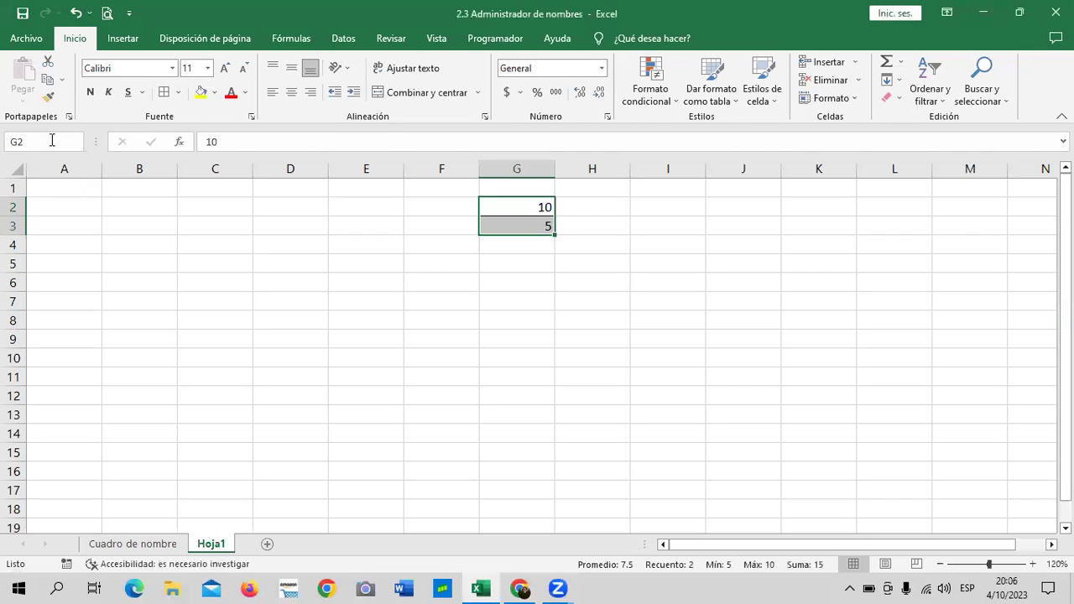
key("BackSpace")
key("BackSpace")
type("Mi")
type("R")
type("ange")
key("Return")
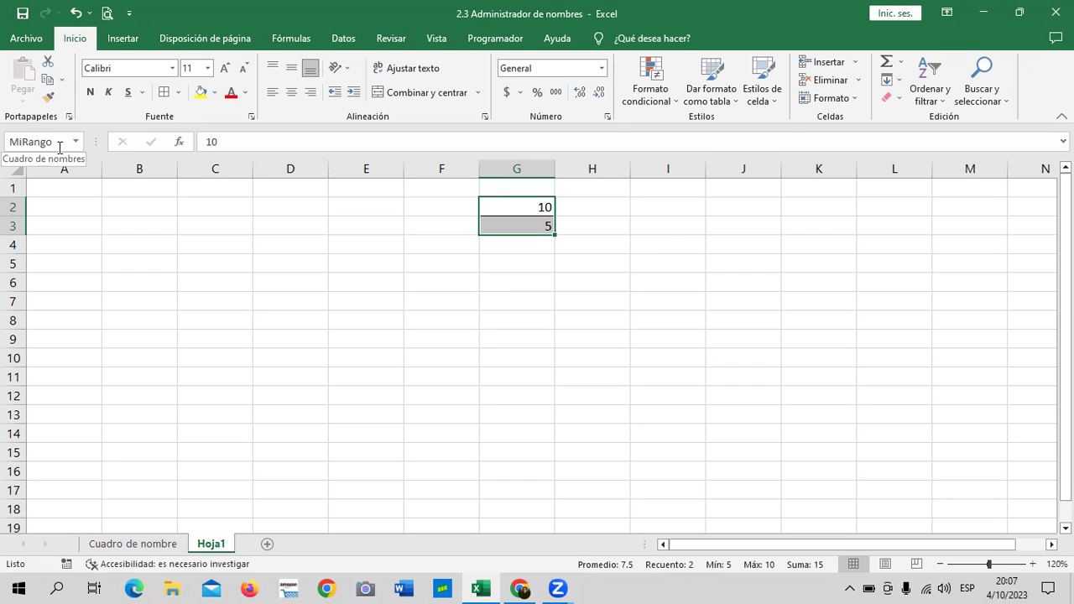
left_click_drag(736, 206, 738, 226)
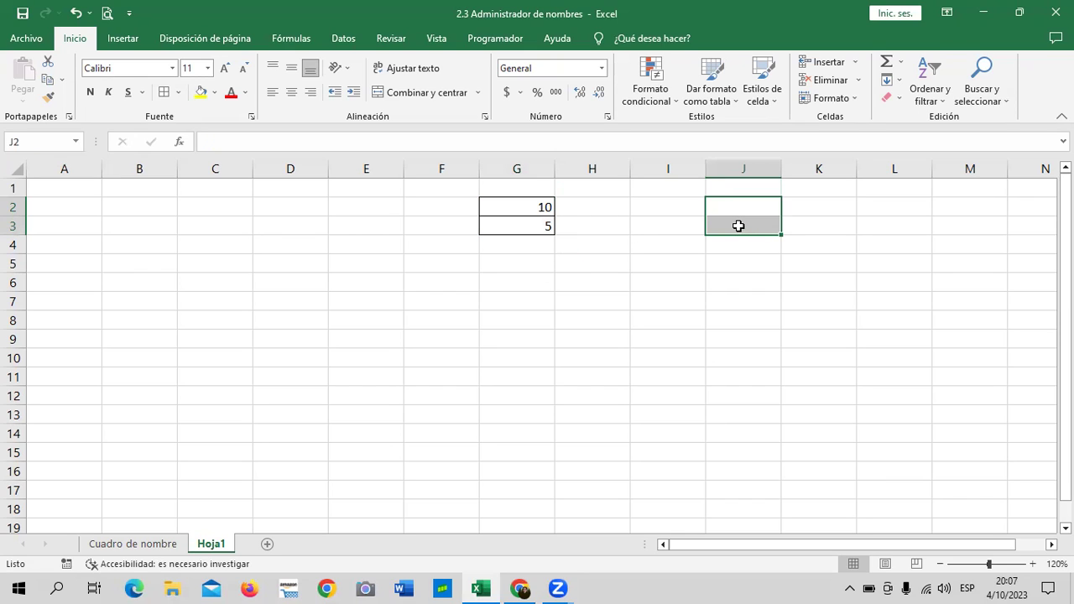
left_click(56, 141)
type("MiR")
type("ango")
key("Return")
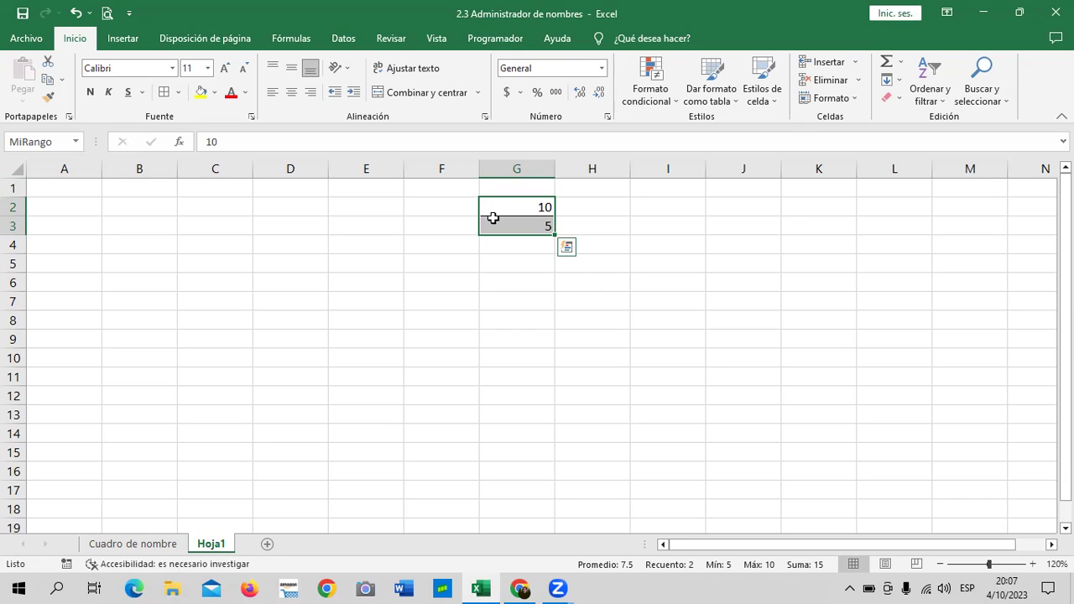
left_click_drag(797, 207, 800, 236)
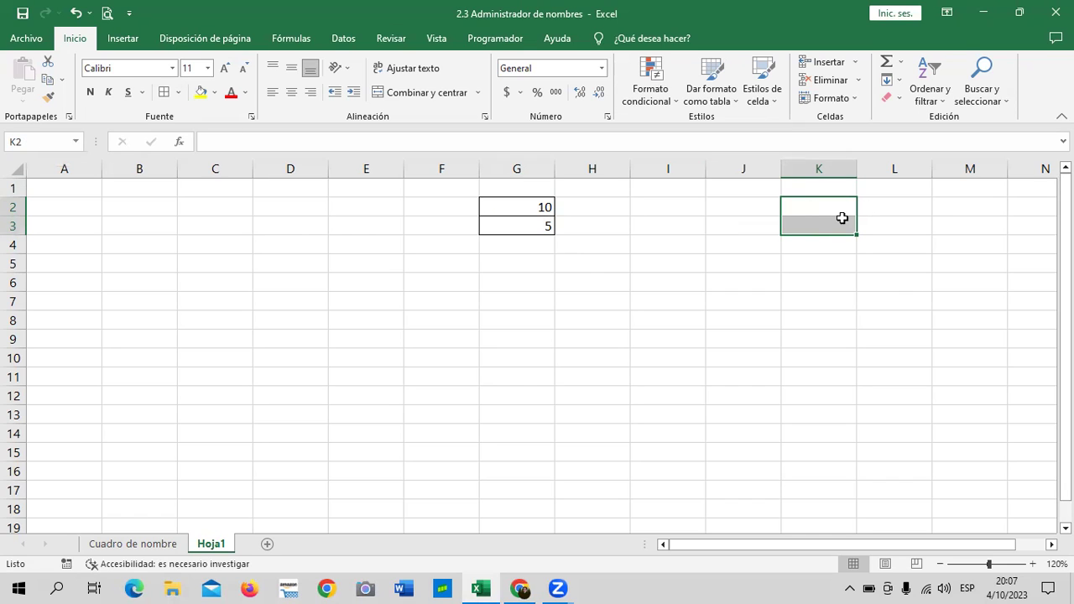
left_click(696, 226)
left_click_drag(494, 206, 490, 227)
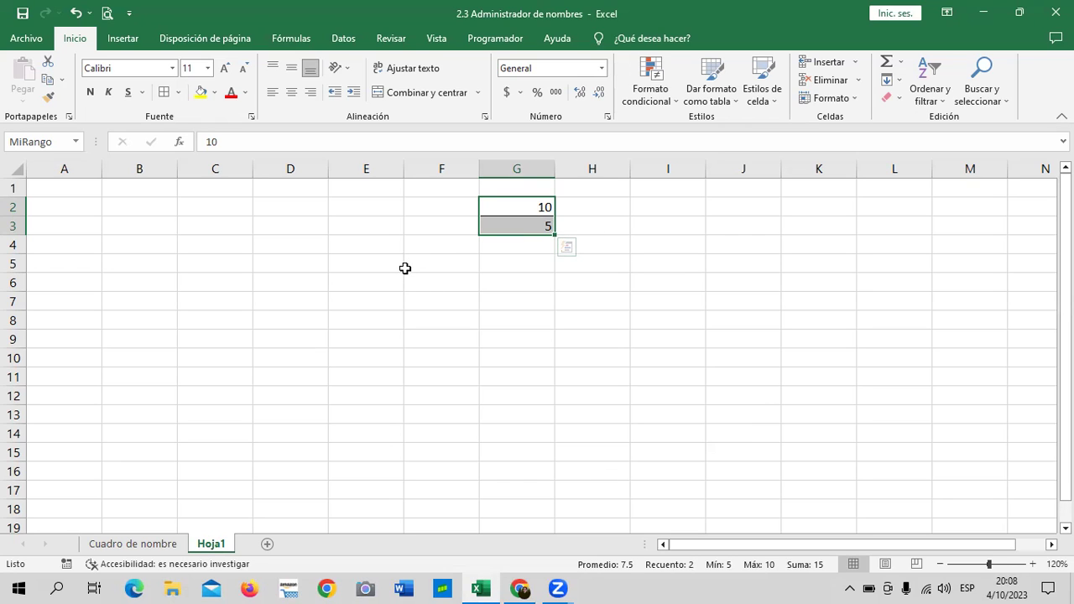
left_click(652, 230)
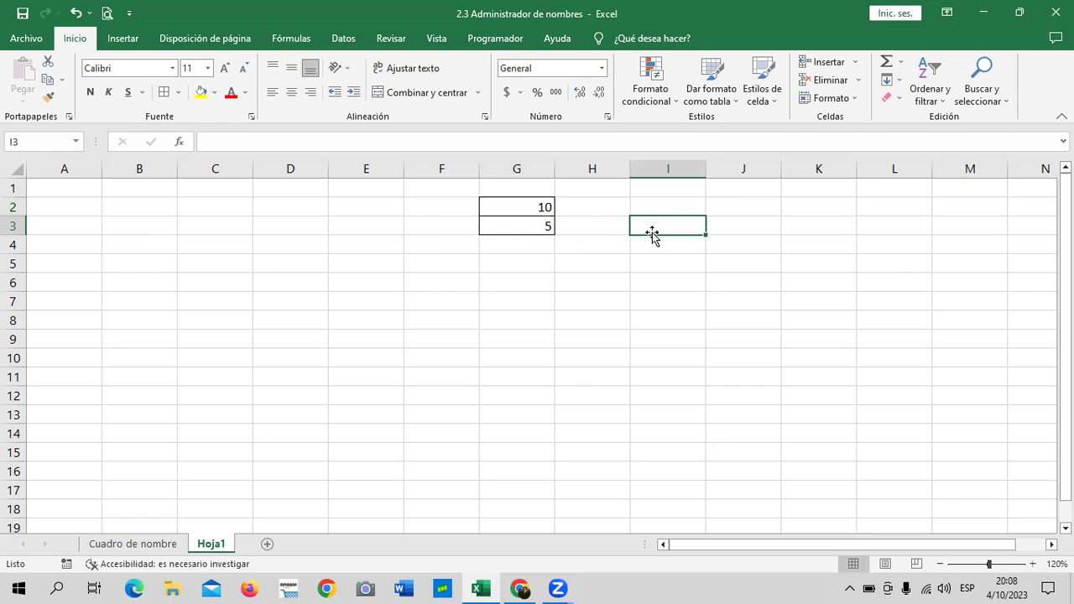
left_click(517, 209)
left_click_drag(513, 221, 514, 224)
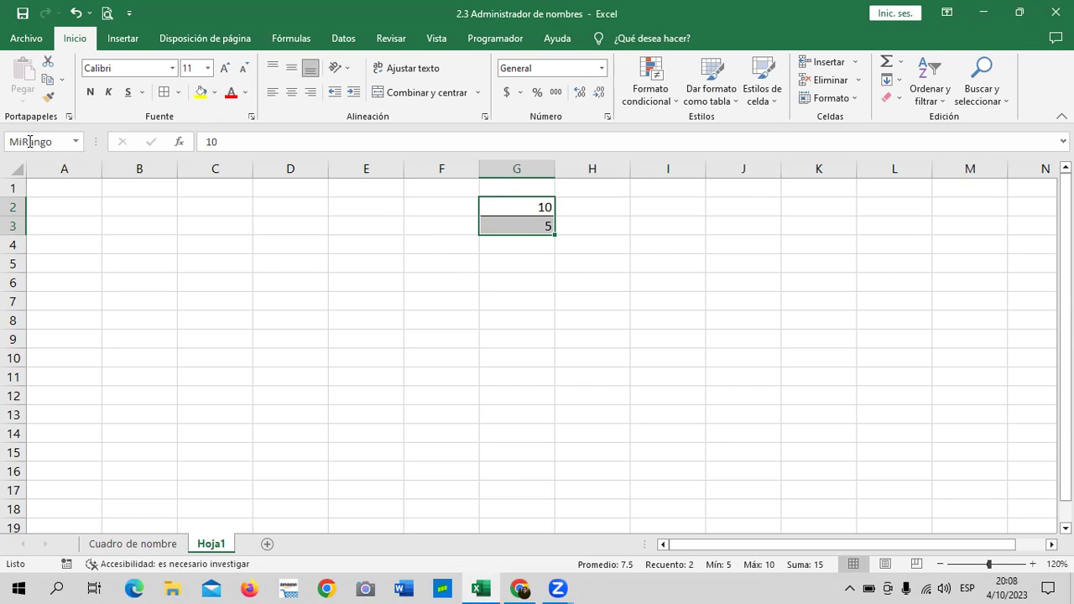
left_click(62, 143)
key("BackSpace")
type("J2:J3")
key("Return")
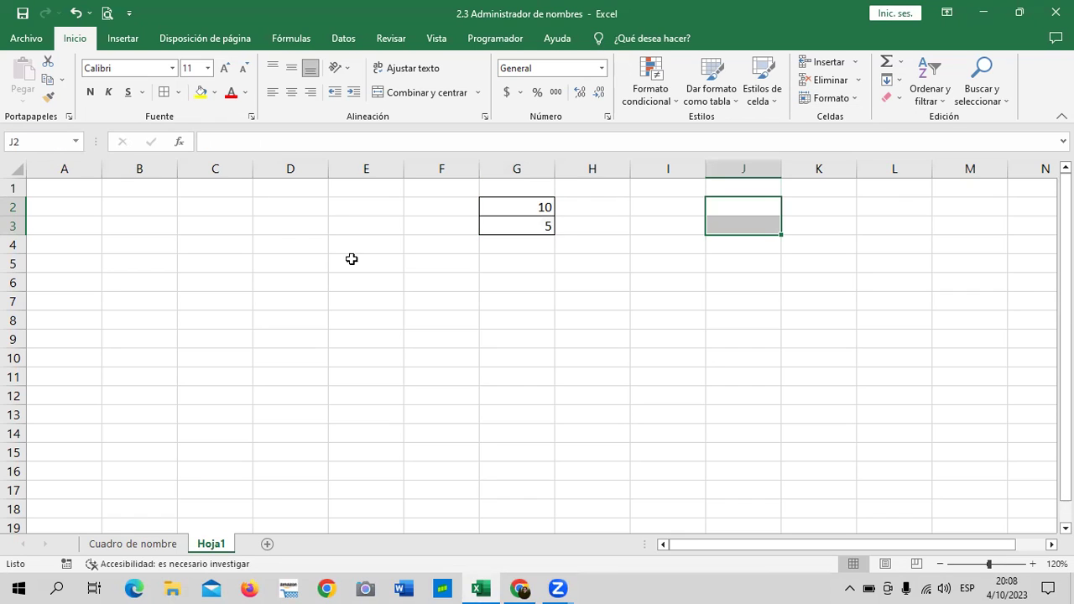
left_click_drag(533, 283, 532, 264)
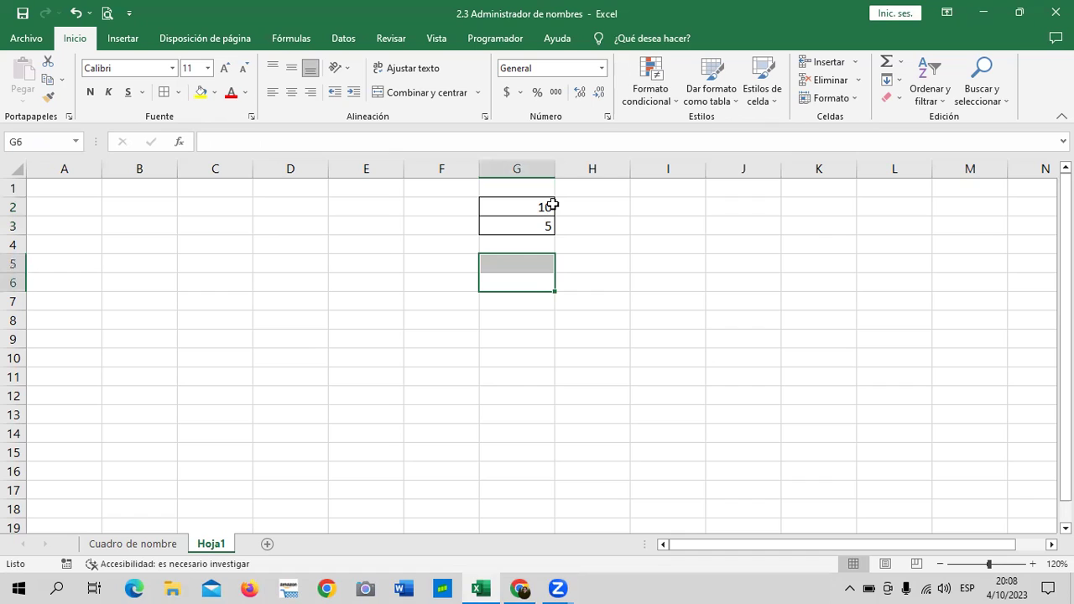
left_click(631, 245)
left_click(522, 202)
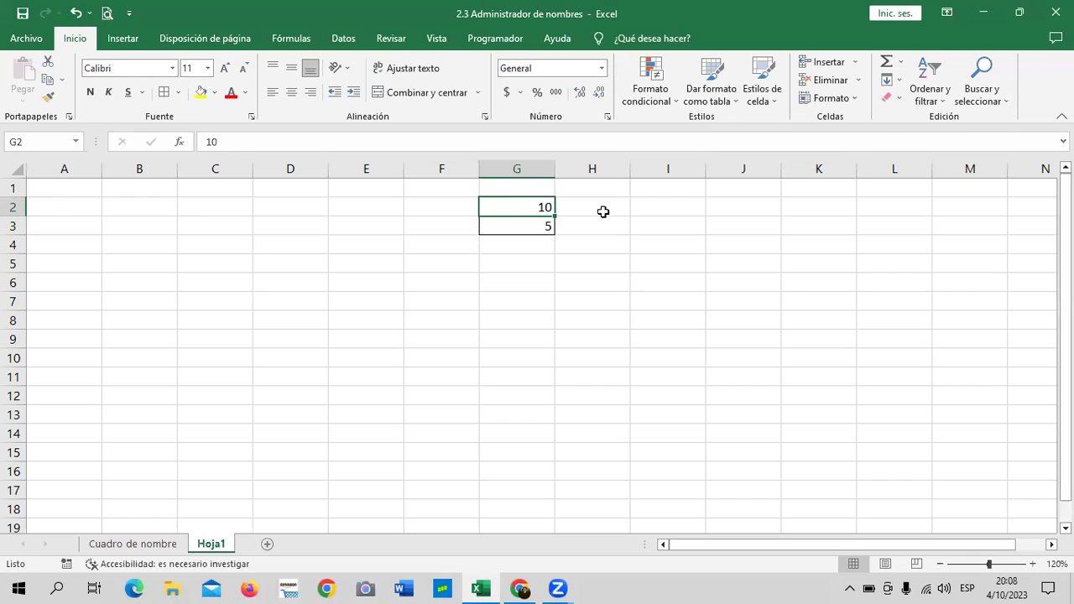
left_click_drag(523, 205, 520, 219)
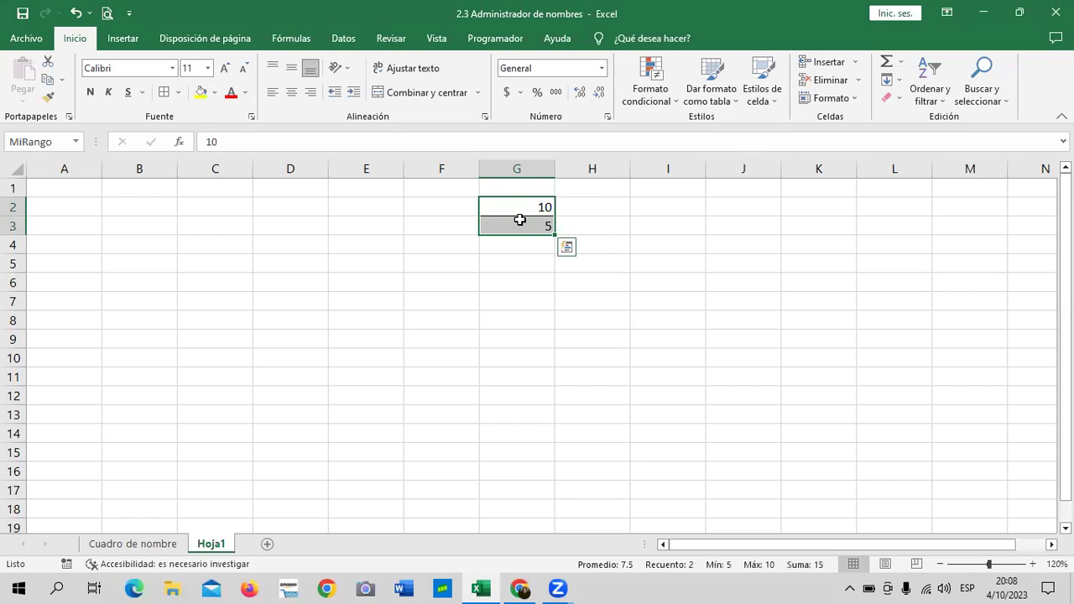
left_click(673, 230)
left_click(539, 207)
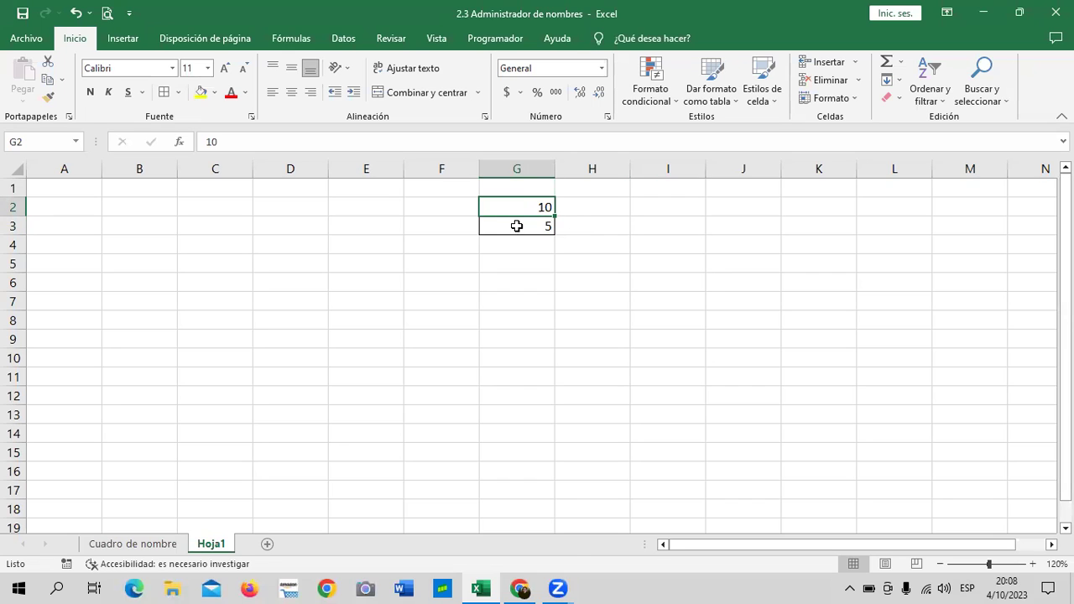
left_click(515, 230)
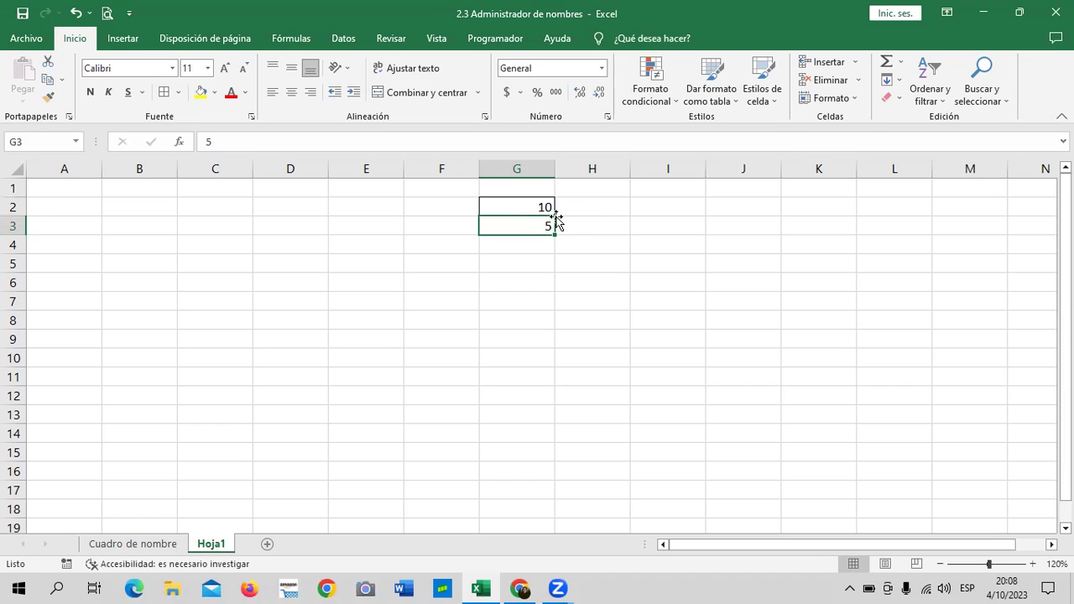
left_click(608, 206)
left_click_drag(538, 208, 537, 224)
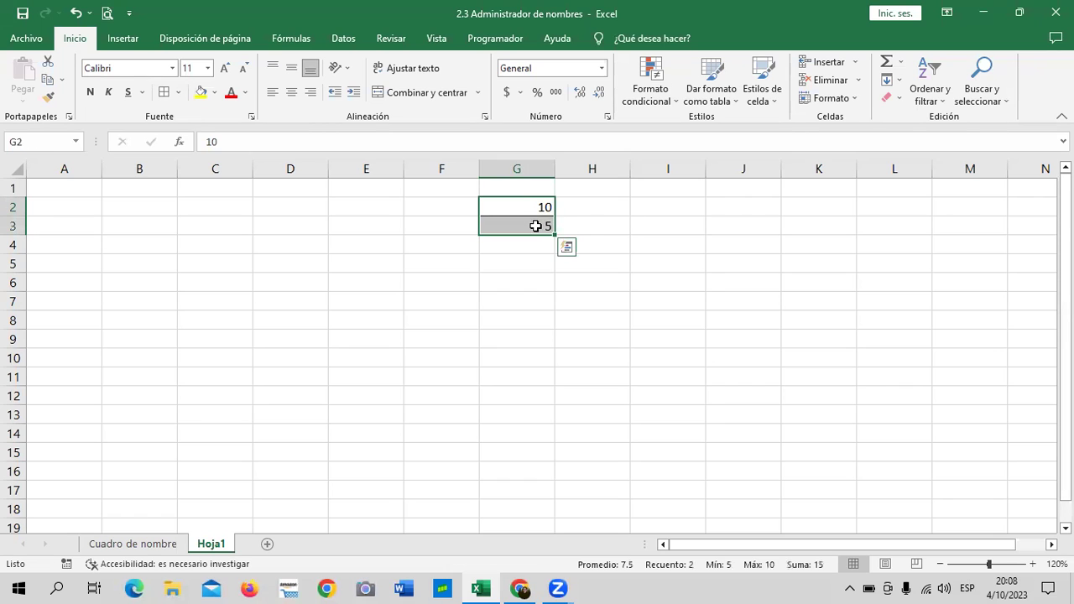
left_click(579, 205)
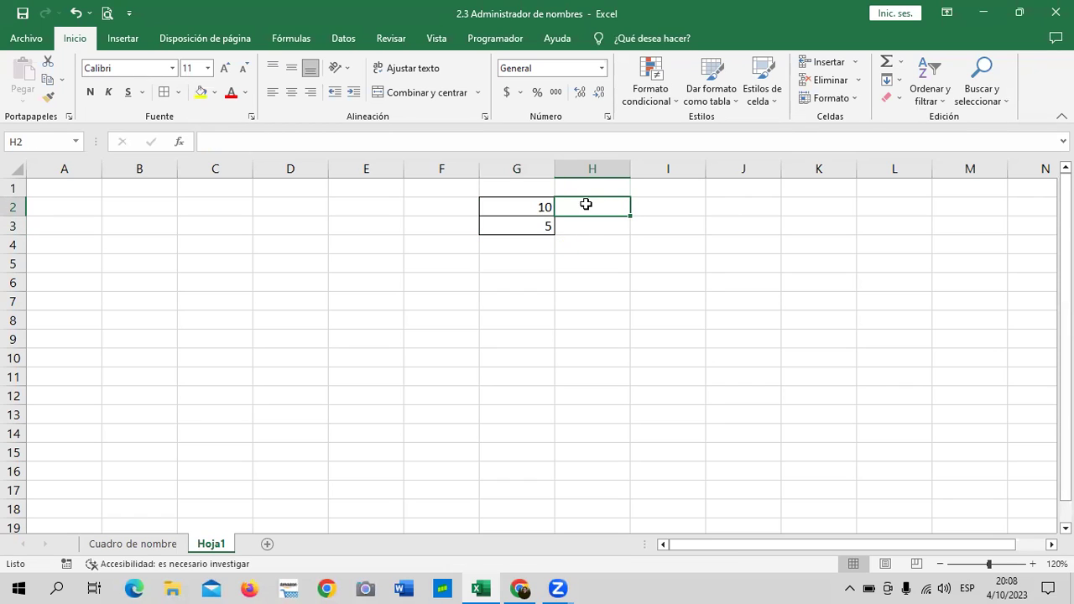
left_click(646, 208)
left_click(607, 208)
type("=suma")
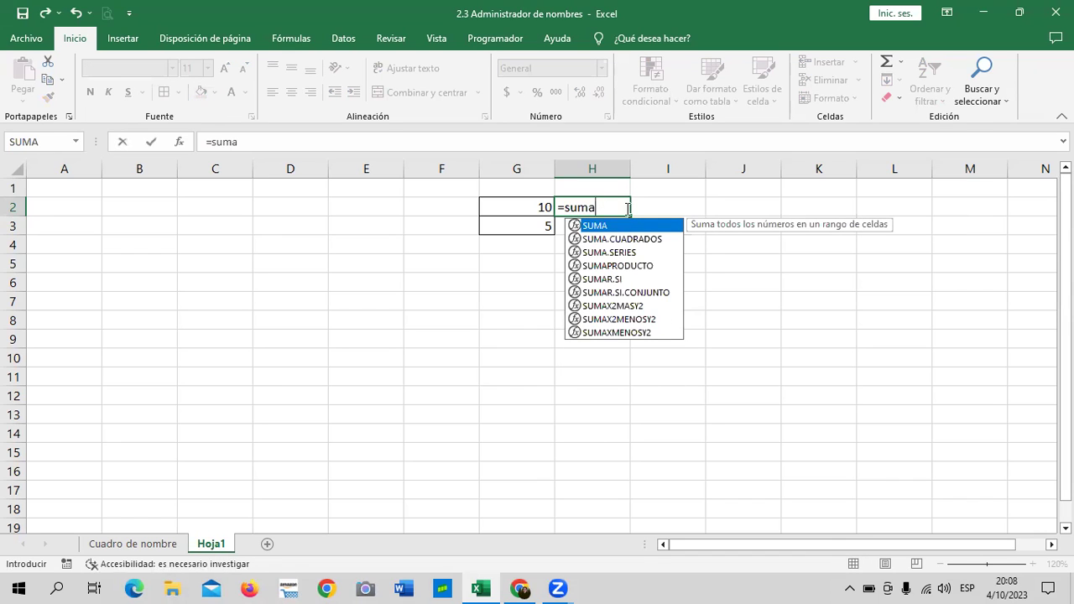
double_click(624, 227)
left_click(530, 210)
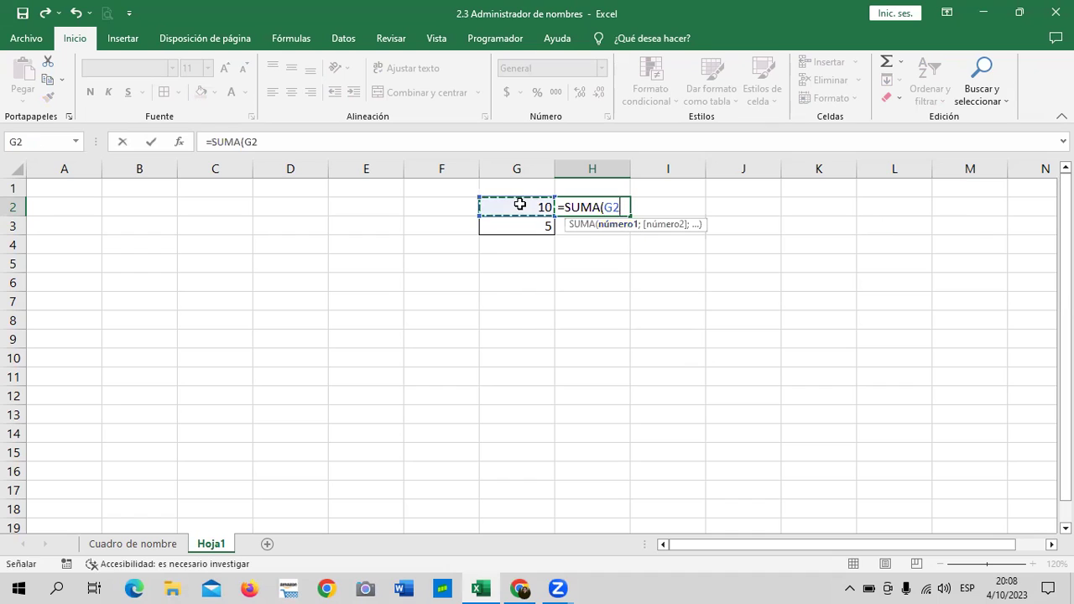
type(";")
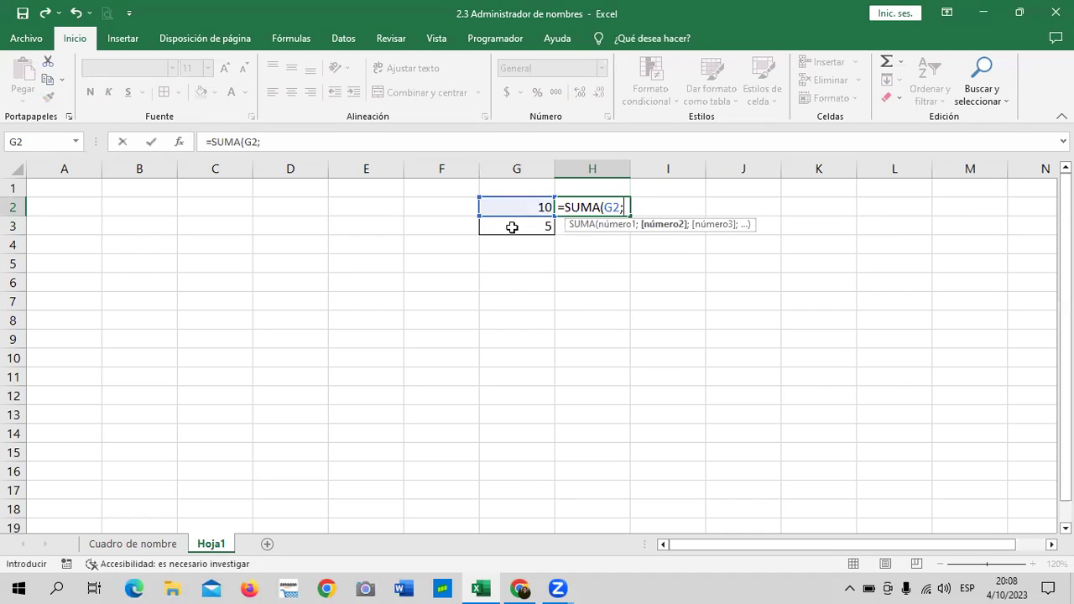
left_click(514, 227)
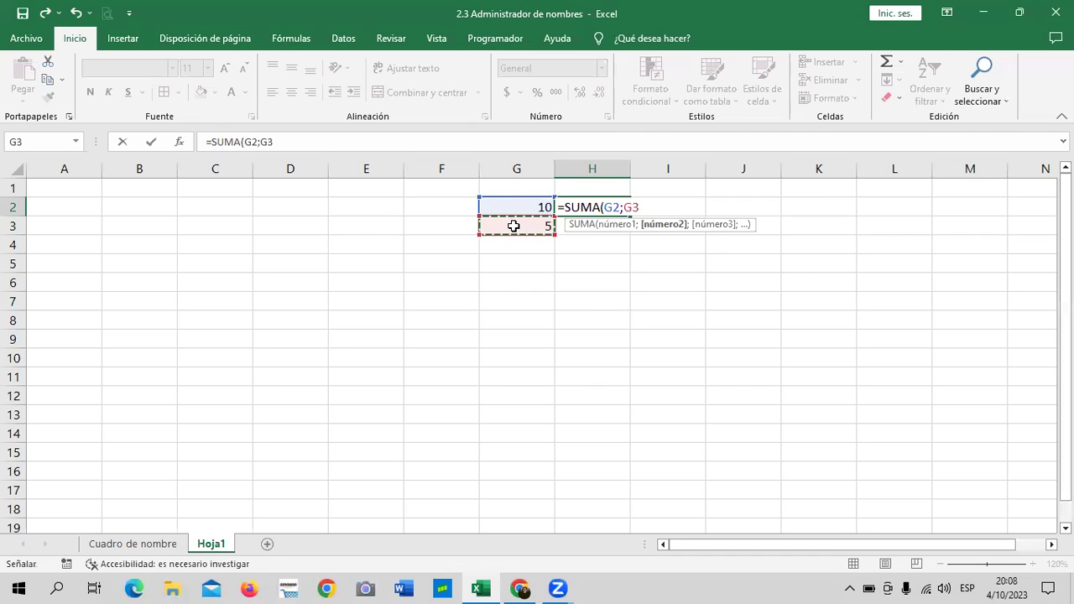
type(")")
key("Return")
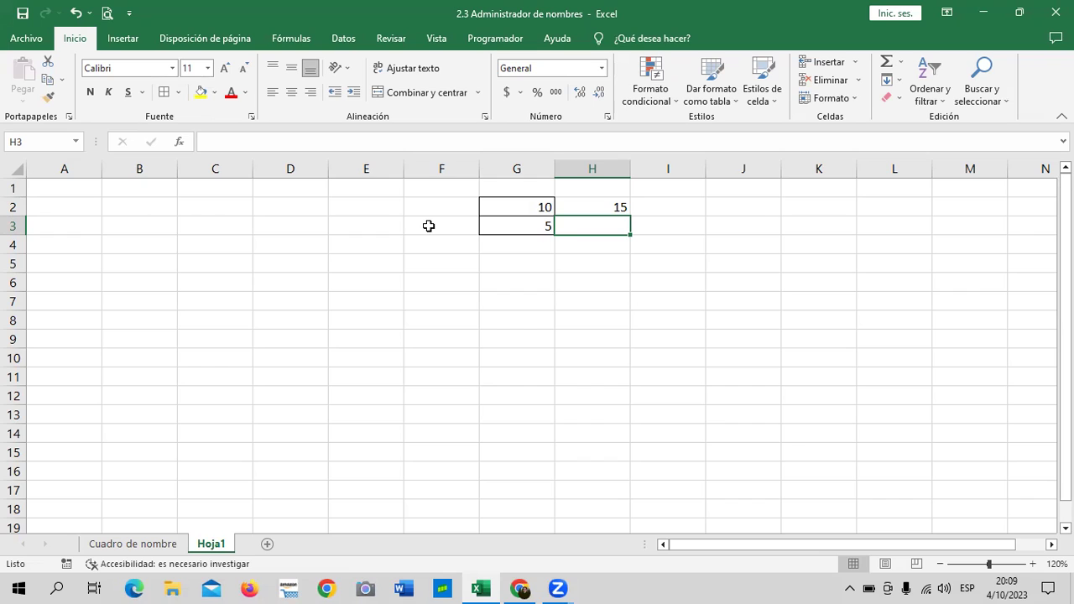
left_click_drag(743, 243, 742, 262)
left_click(586, 208)
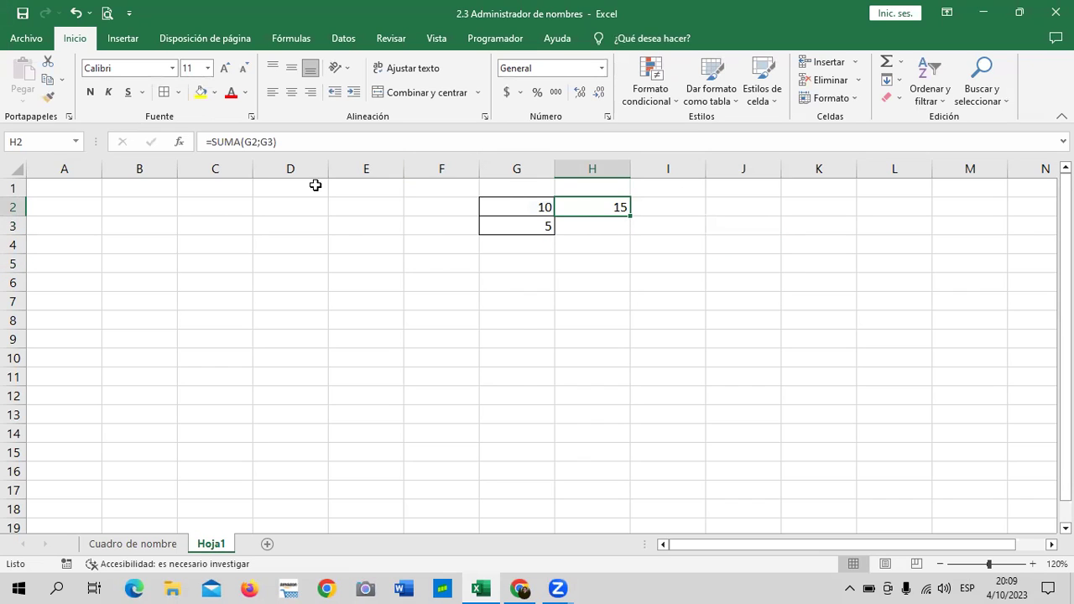
- Clear H2 and start a new =SUMA( formula in it
key("Delete")
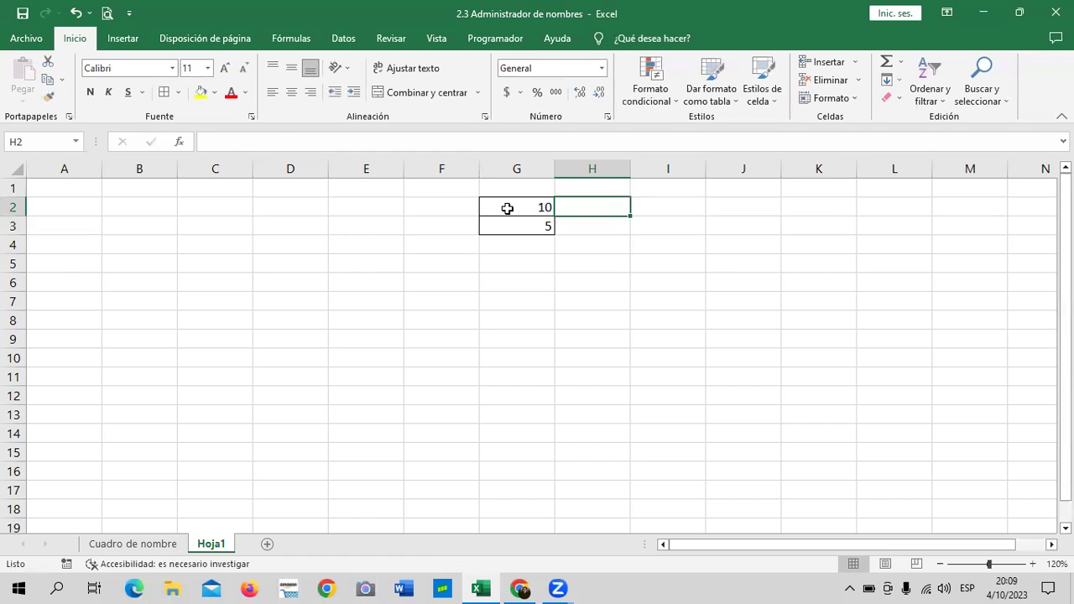
left_click(696, 249)
left_click(597, 207)
type("=s")
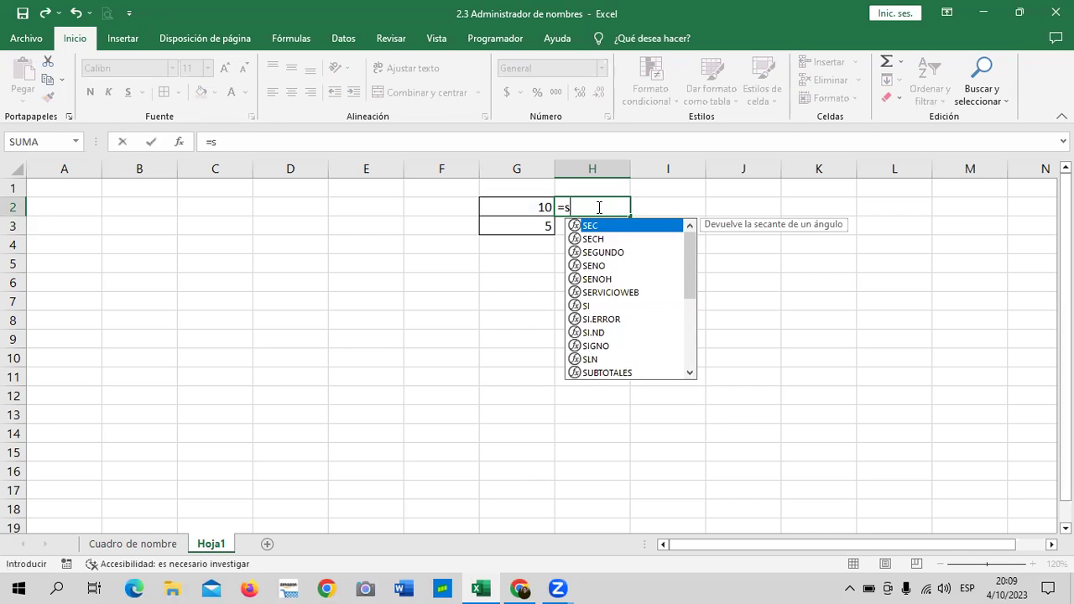
type("uma")
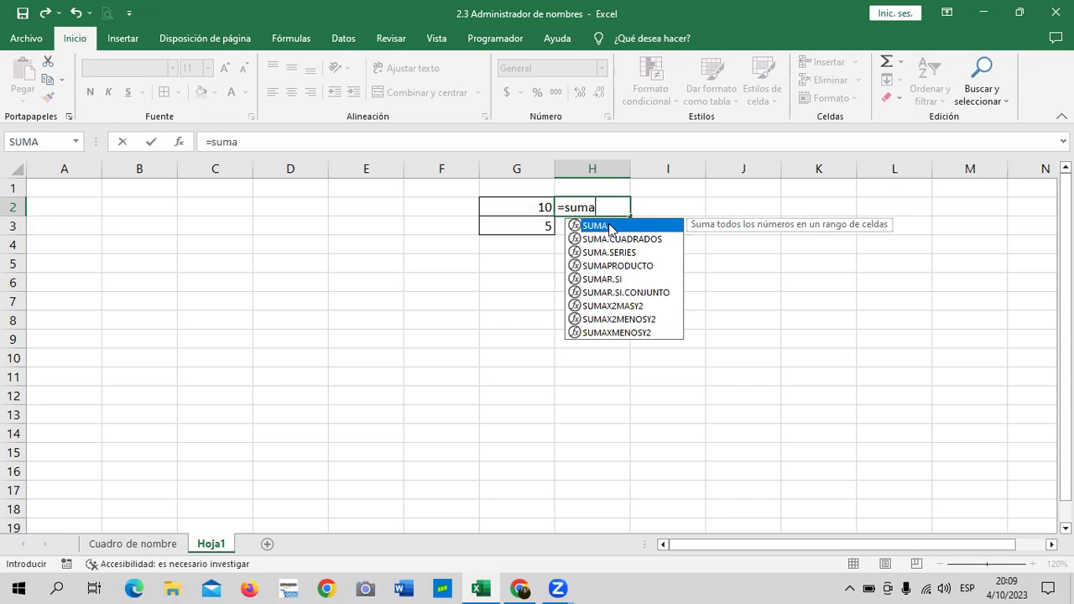
double_click(610, 226)
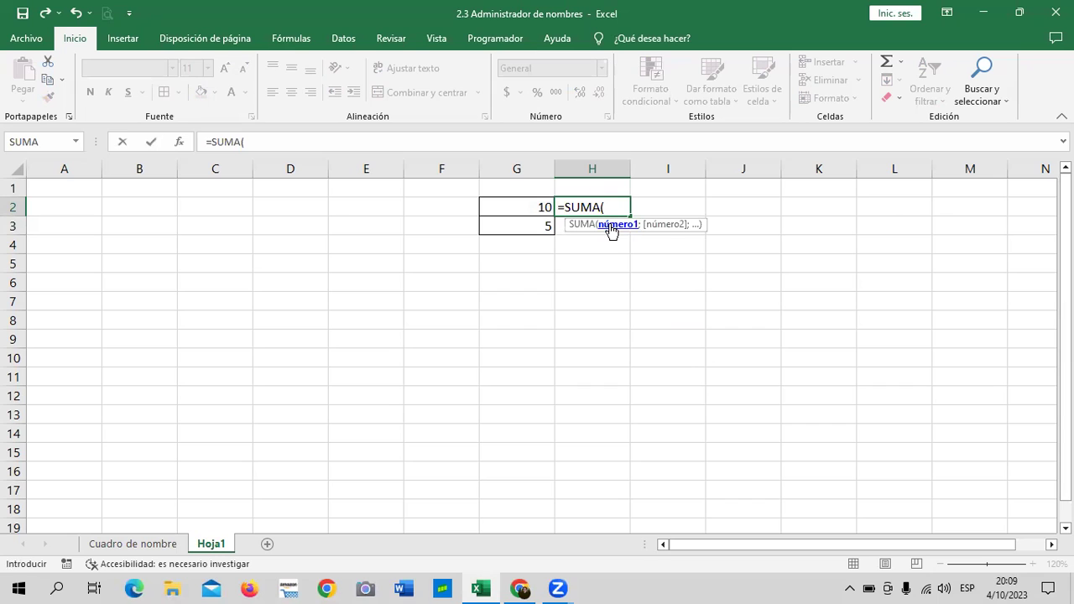
type("Mir")
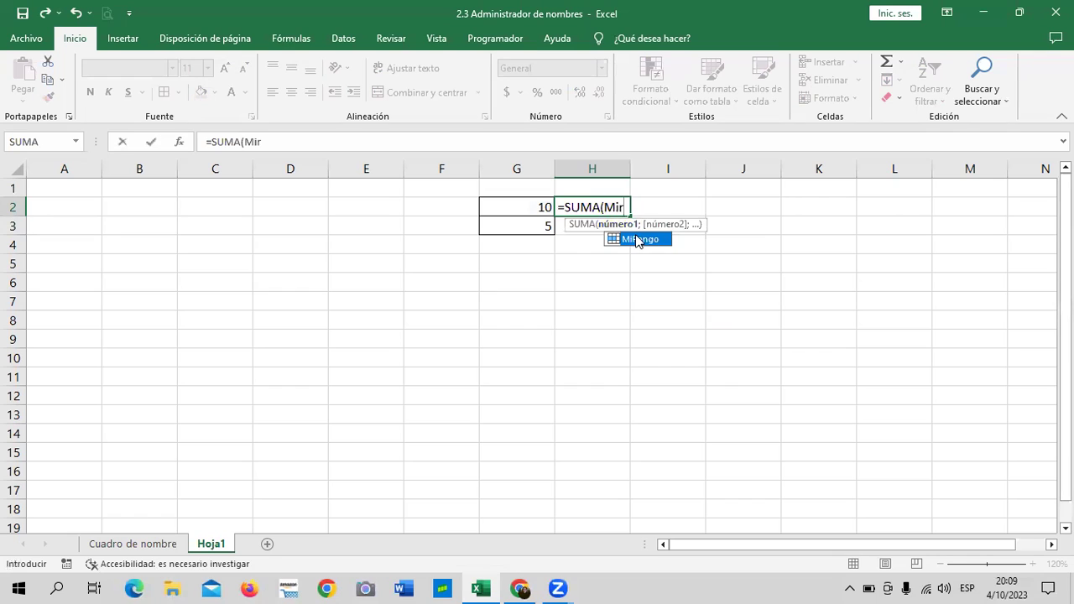
key("BackSpace")
key("BackSpace")
key("BackSpace")
key("BackSpace")
key("BackSpace")
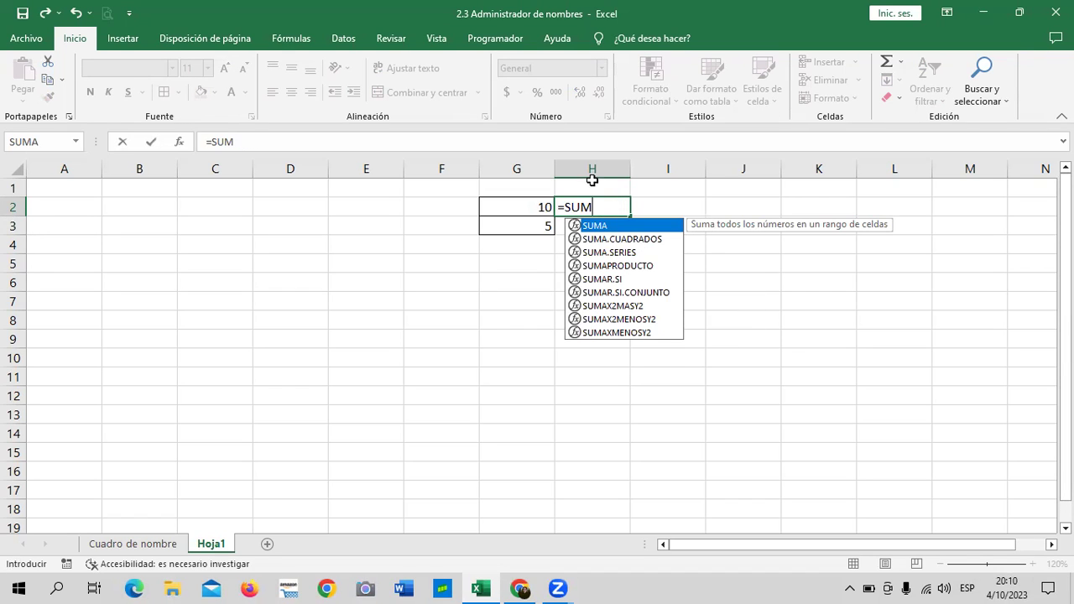
- Complete H2 as =SUMA(MiRango), returning 15, and check the formula
double_click(646, 226)
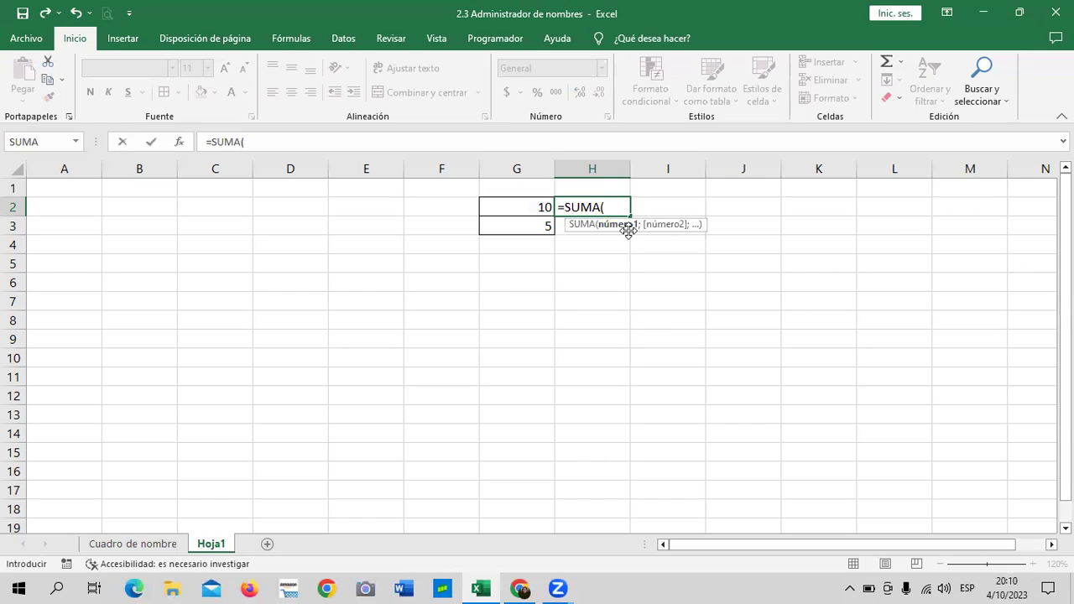
type("Mir")
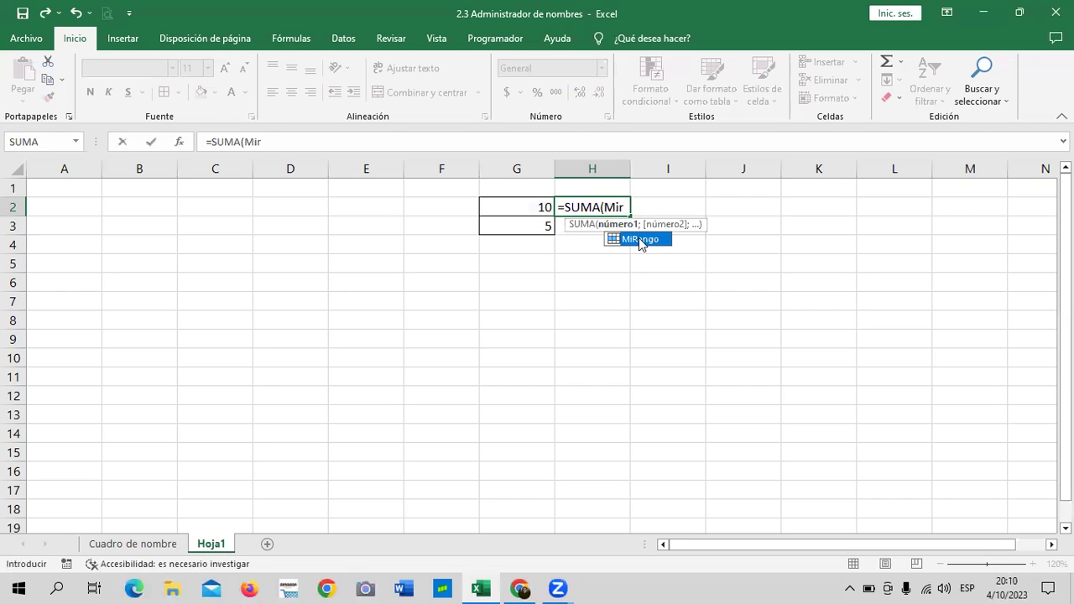
double_click(639, 240)
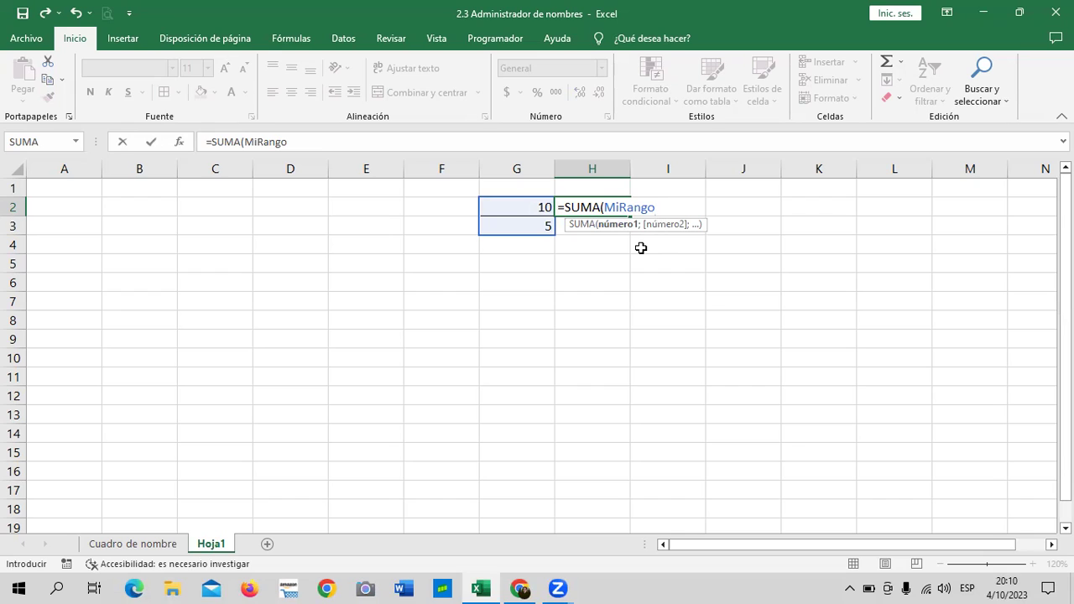
type(")")
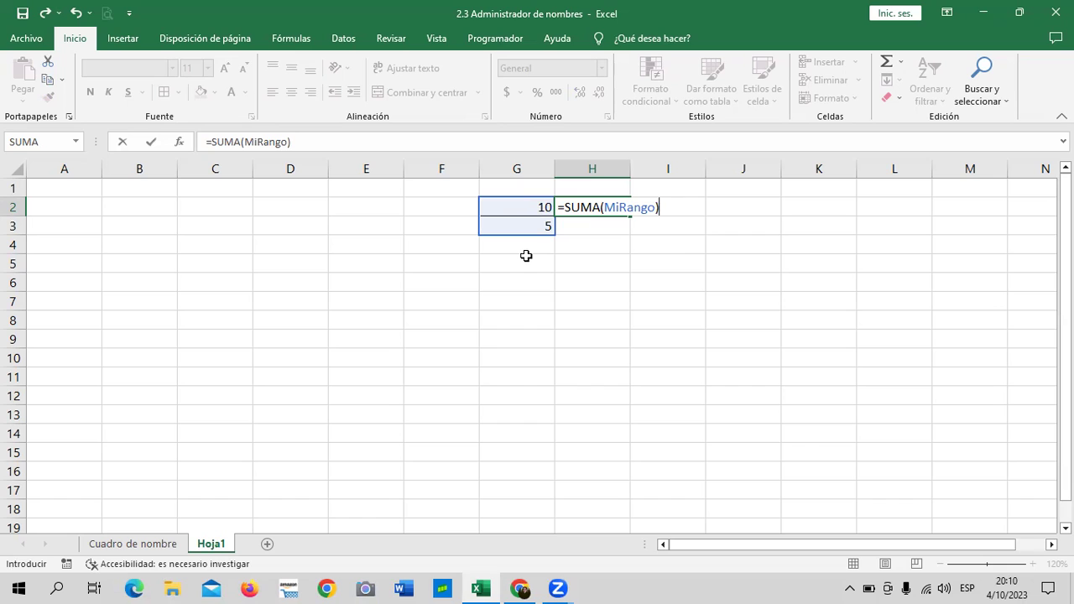
key("Return")
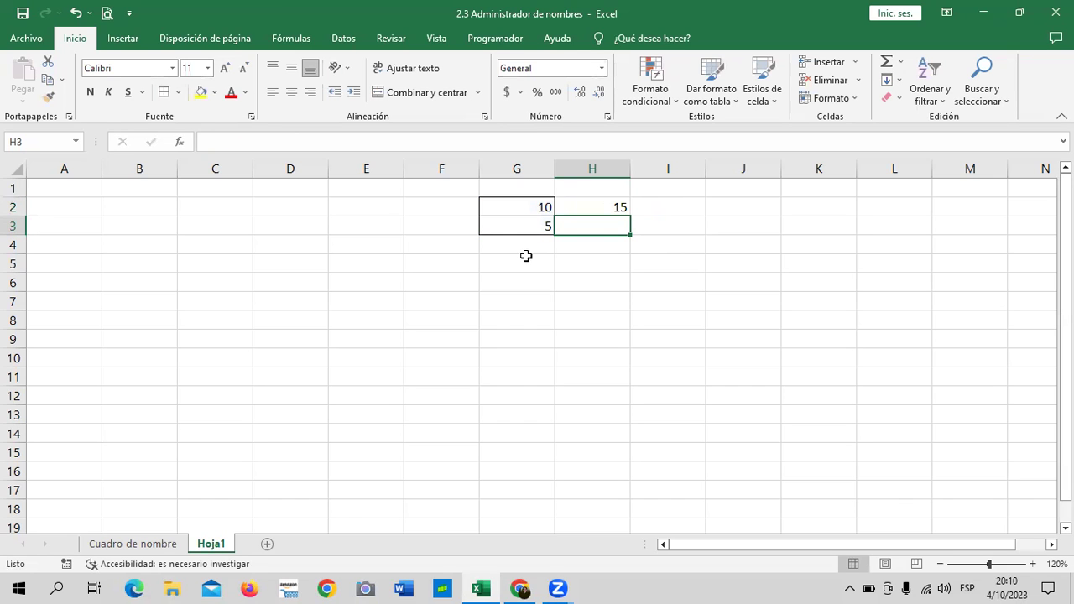
left_click(576, 203)
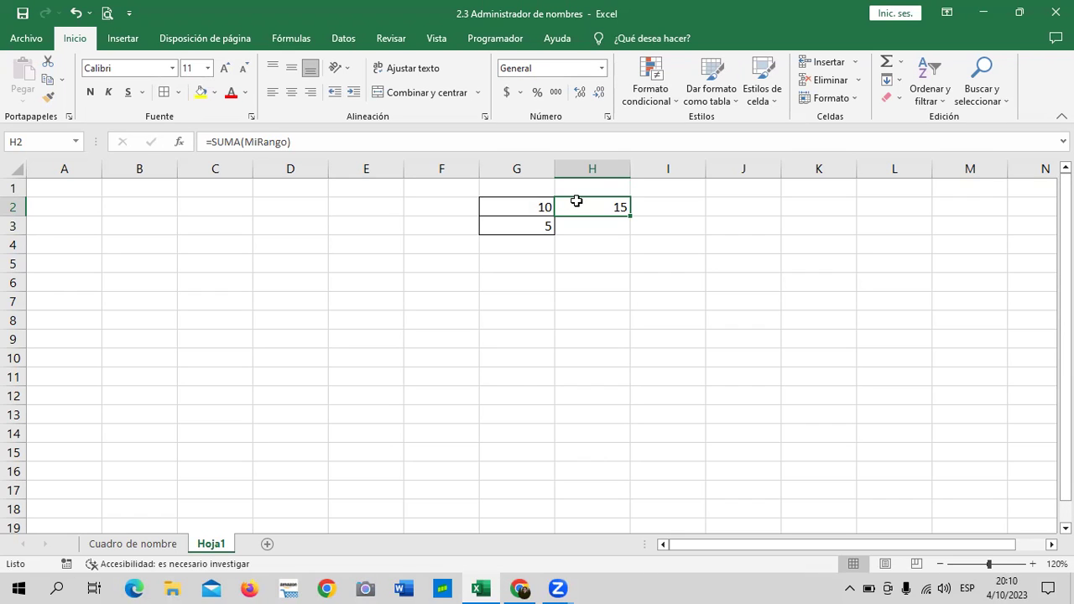
- Select G2:G3 so the Name Box confirms it is the MiRango range
left_click(676, 208)
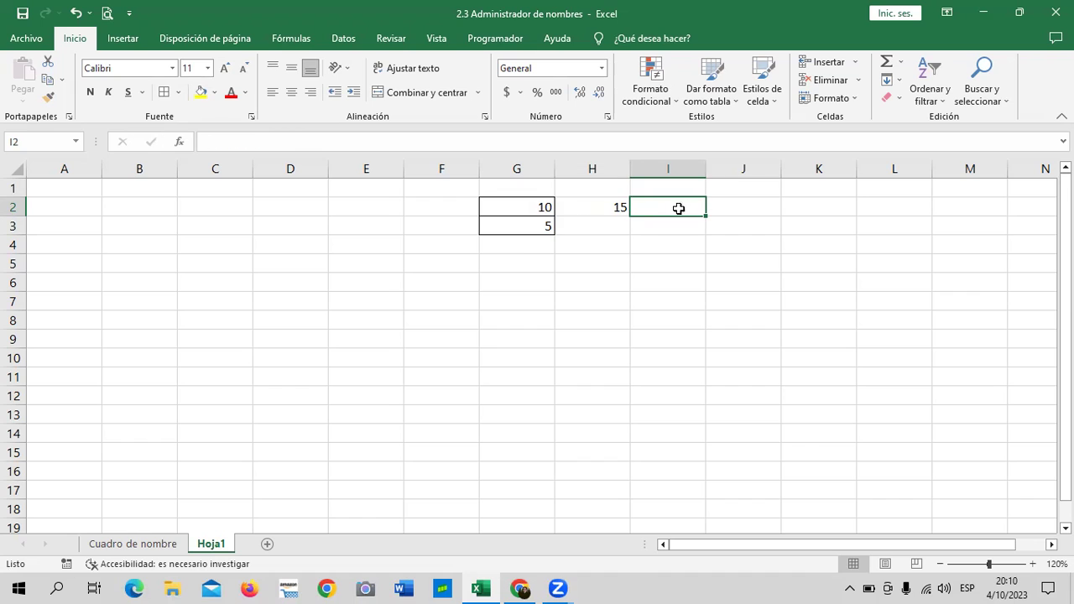
left_click_drag(508, 208, 502, 267)
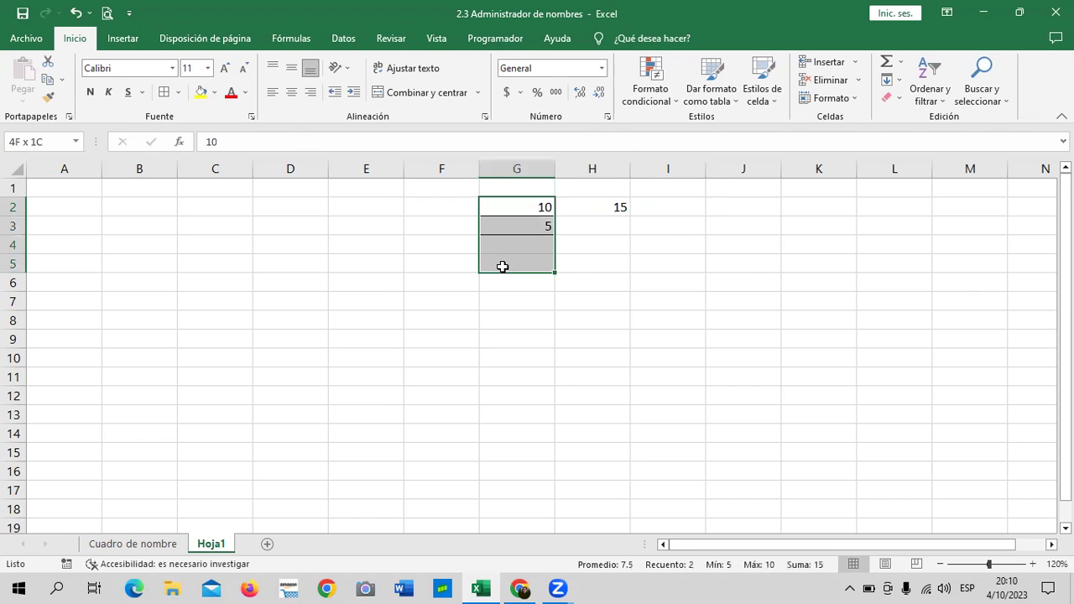
left_click(602, 260)
left_click_drag(524, 213, 528, 296)
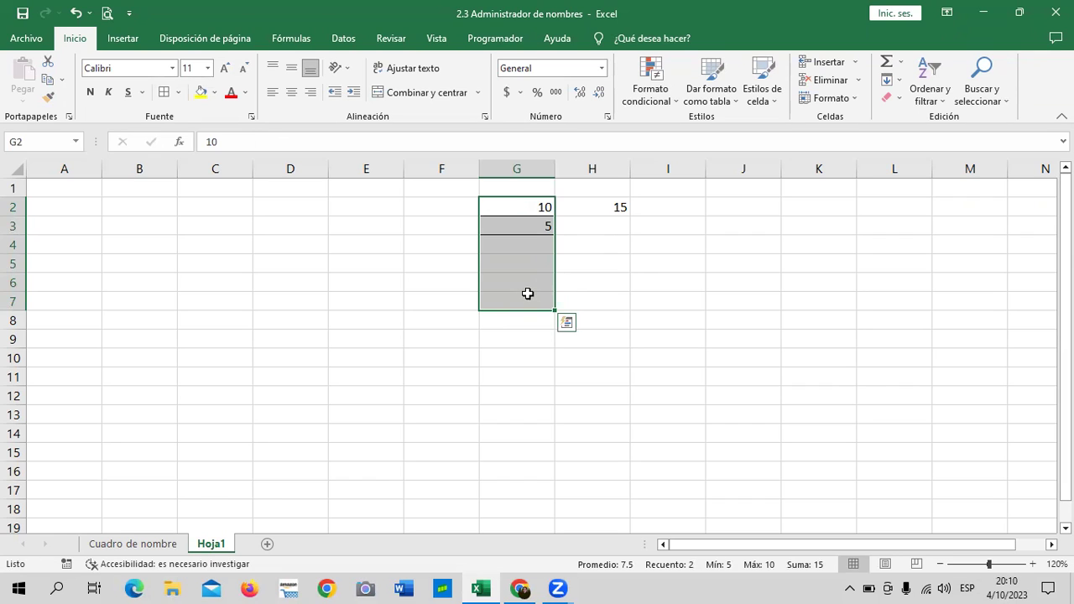
left_click(640, 264)
left_click_drag(541, 208, 529, 225)
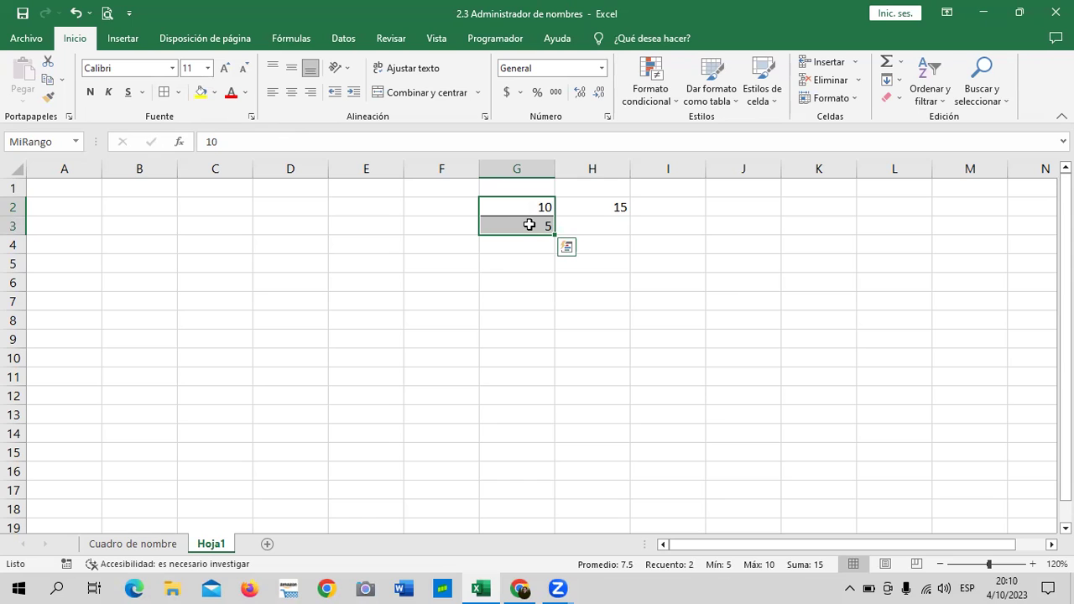
left_click(310, 43)
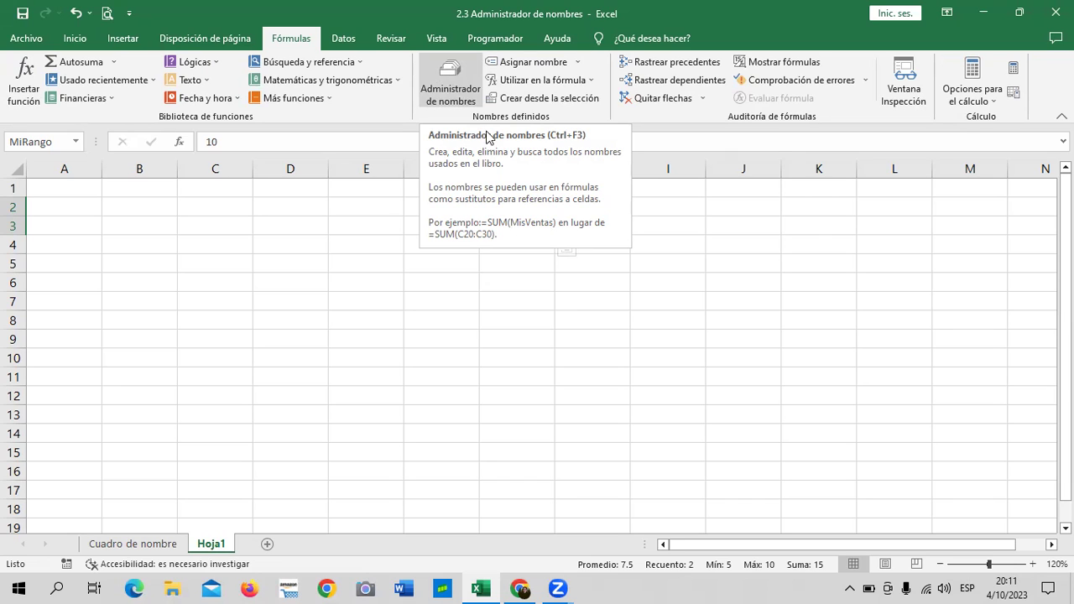
- In Administrador de nombres, select all six names from AFP to Sueldo_base and delete them
left_click(450, 77)
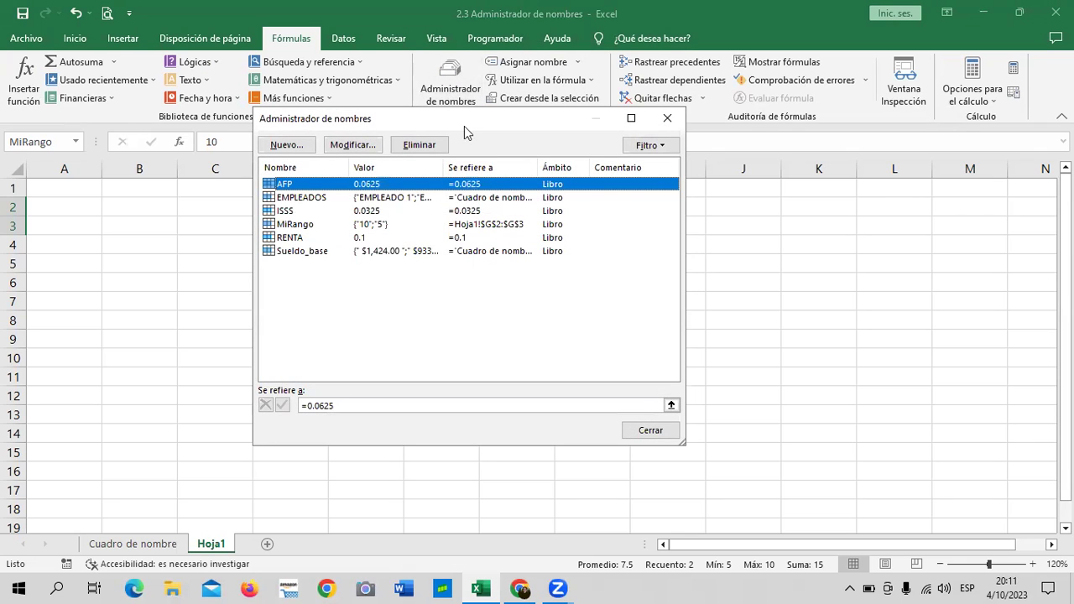
left_click_drag(464, 125, 577, 107)
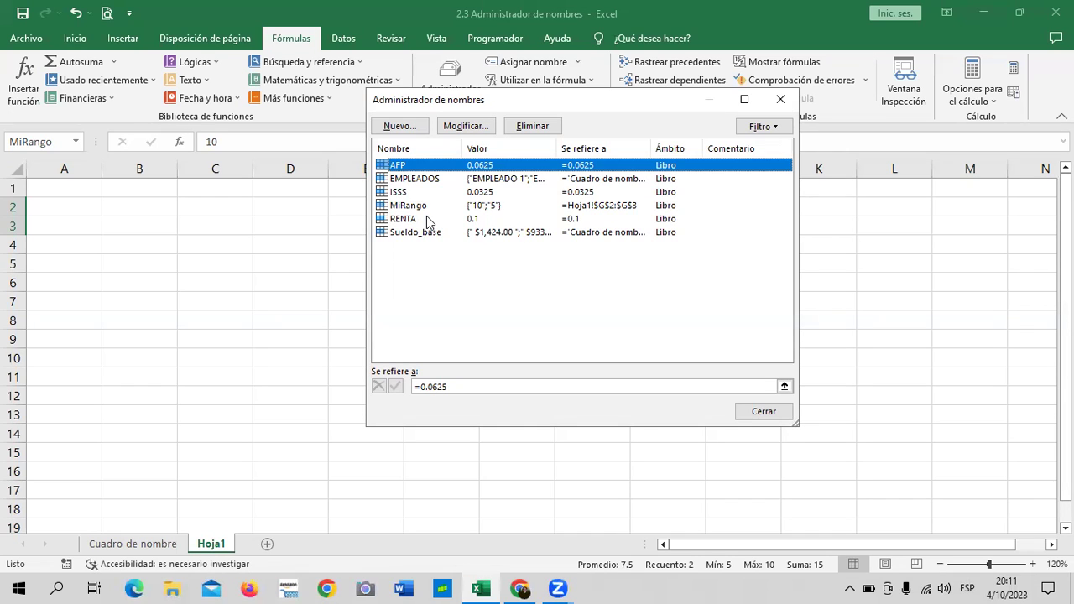
left_click(424, 181, "shift")
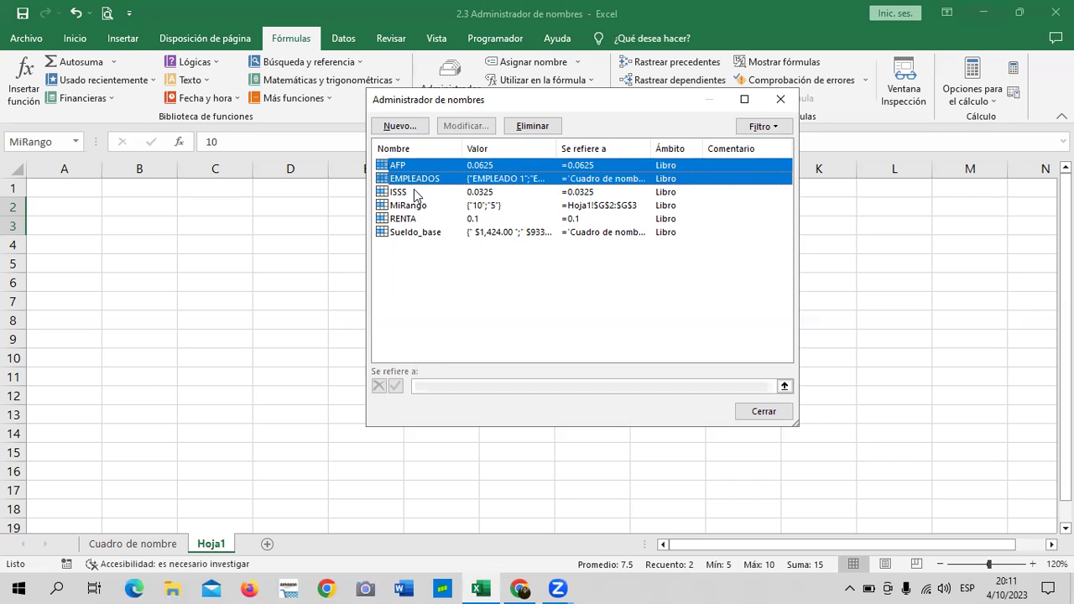
left_click(417, 194, "shift")
left_click(420, 206, "shift")
left_click(415, 220, "shift")
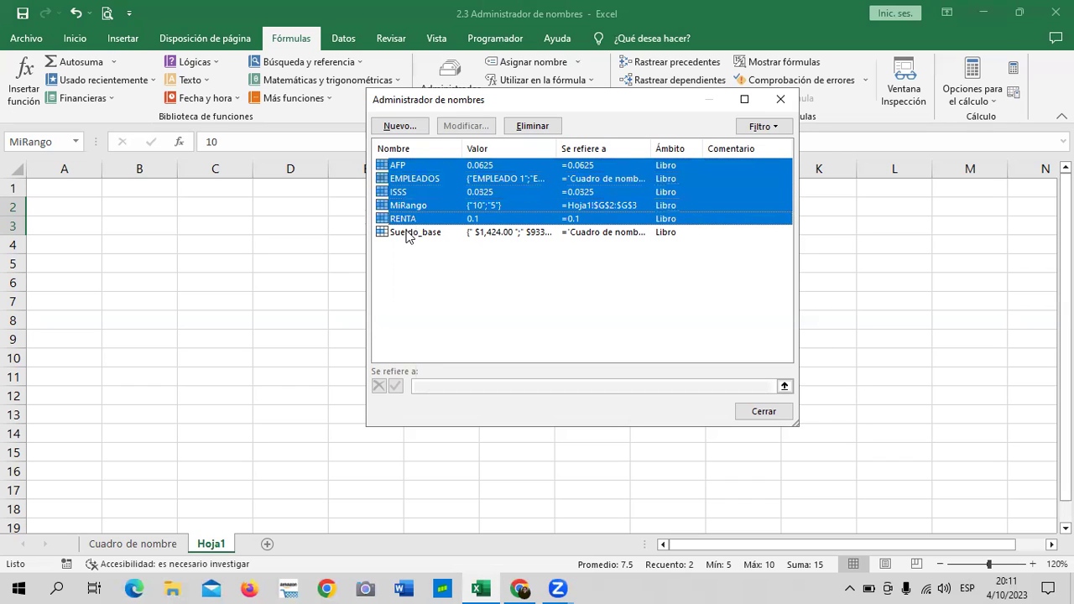
left_click(414, 235, "shift")
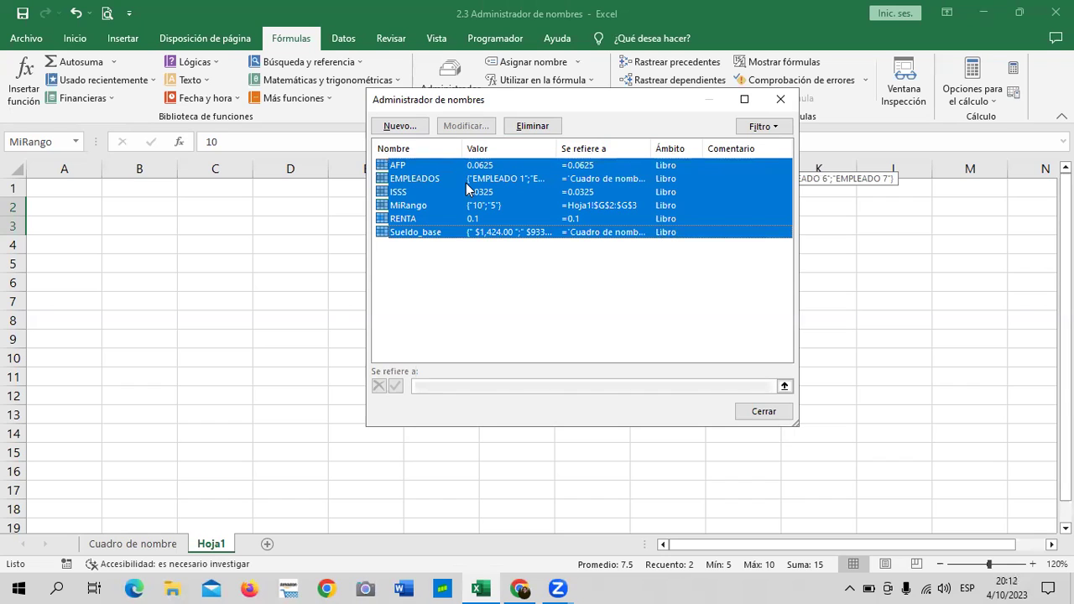
left_click(538, 127)
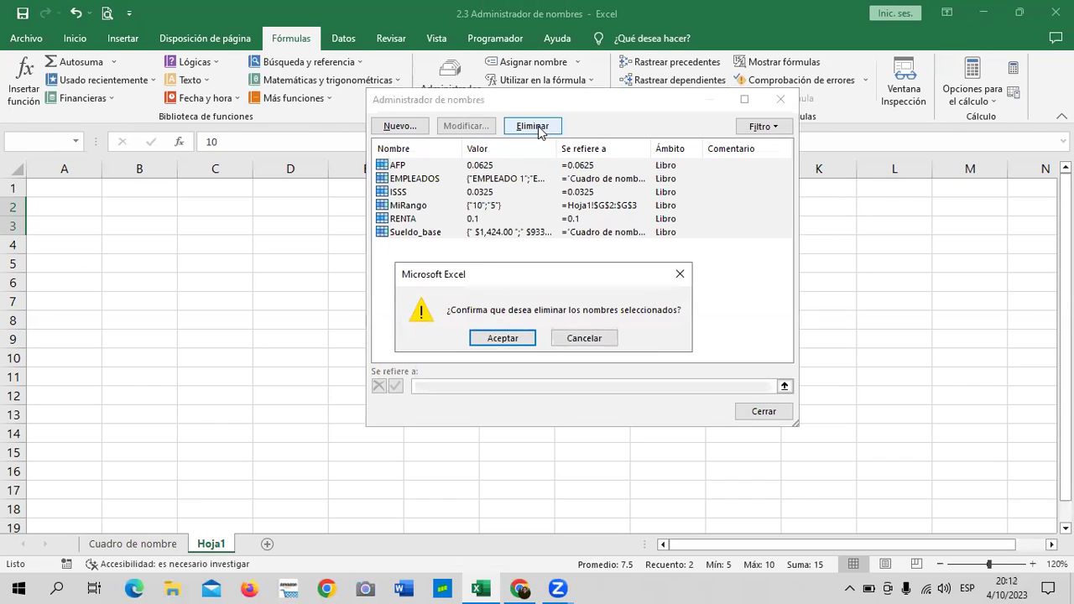
- Confirm the name deletion, then re-enter H2's =SUMA(MiRango) so it shows #¿NOMBRE?
left_click(502, 338)
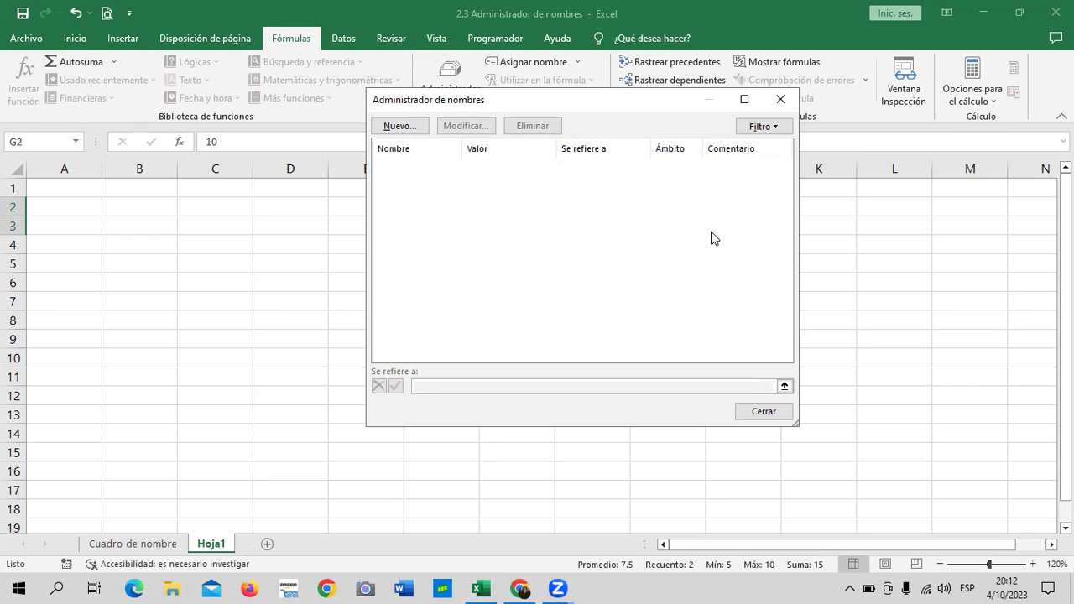
left_click(761, 412)
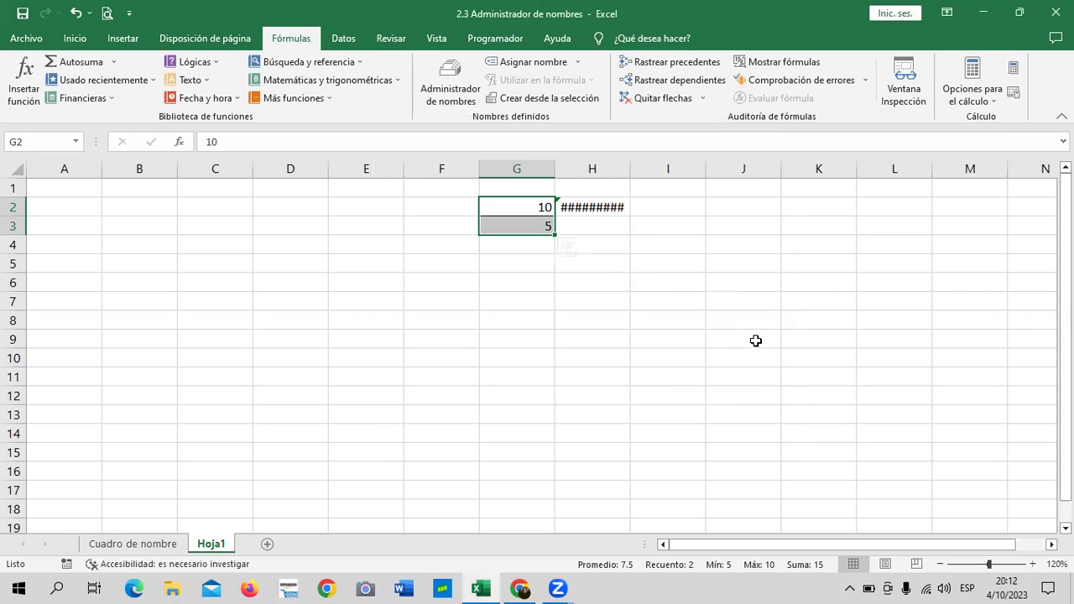
left_click(754, 341)
left_click(594, 203)
left_click(396, 142)
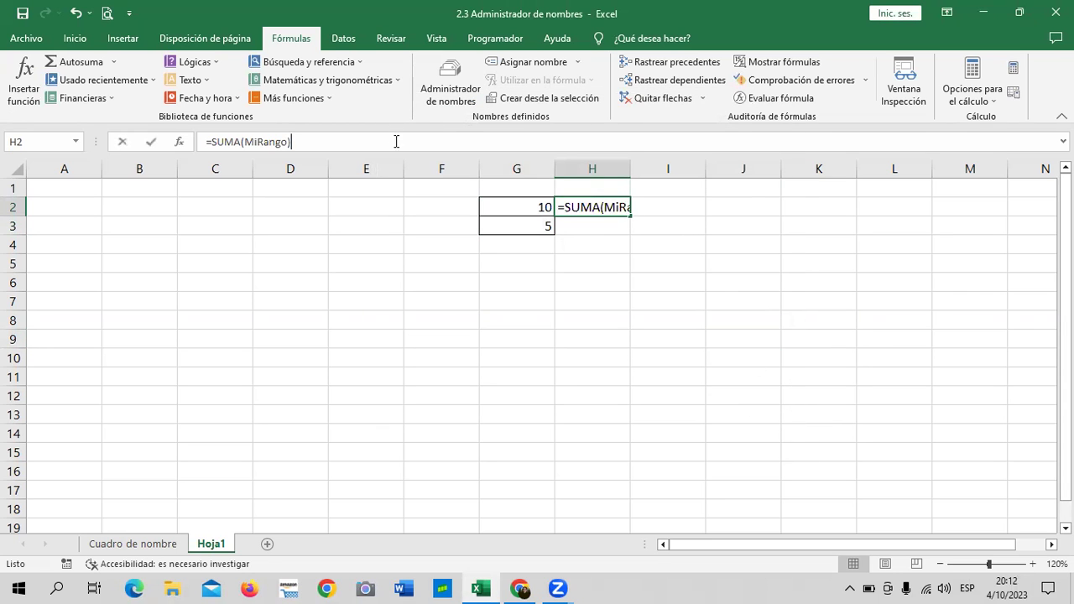
key("Return")
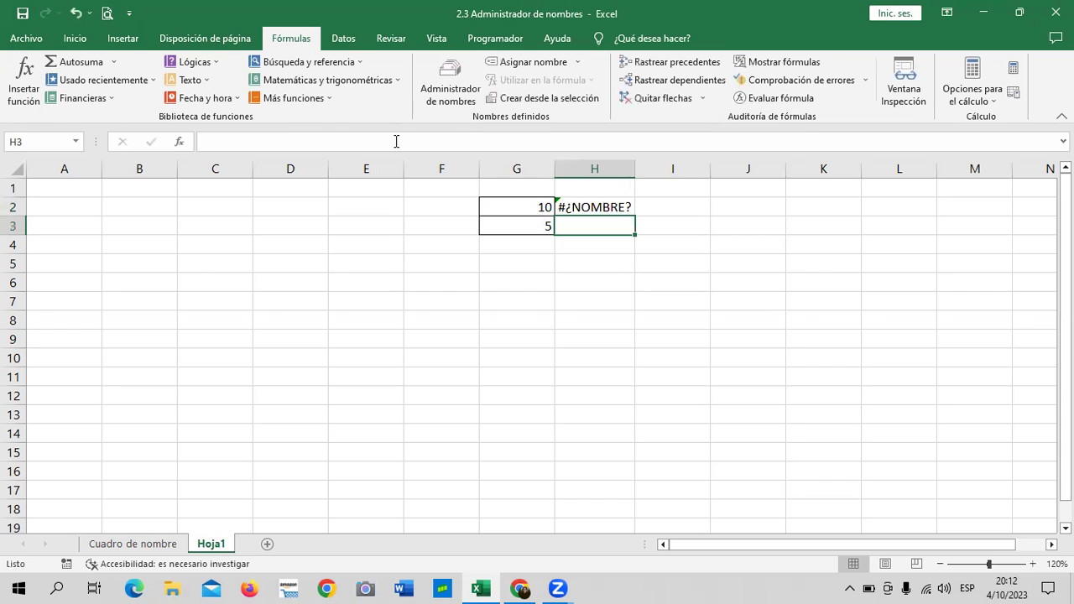
left_click_drag(517, 208, 576, 221)
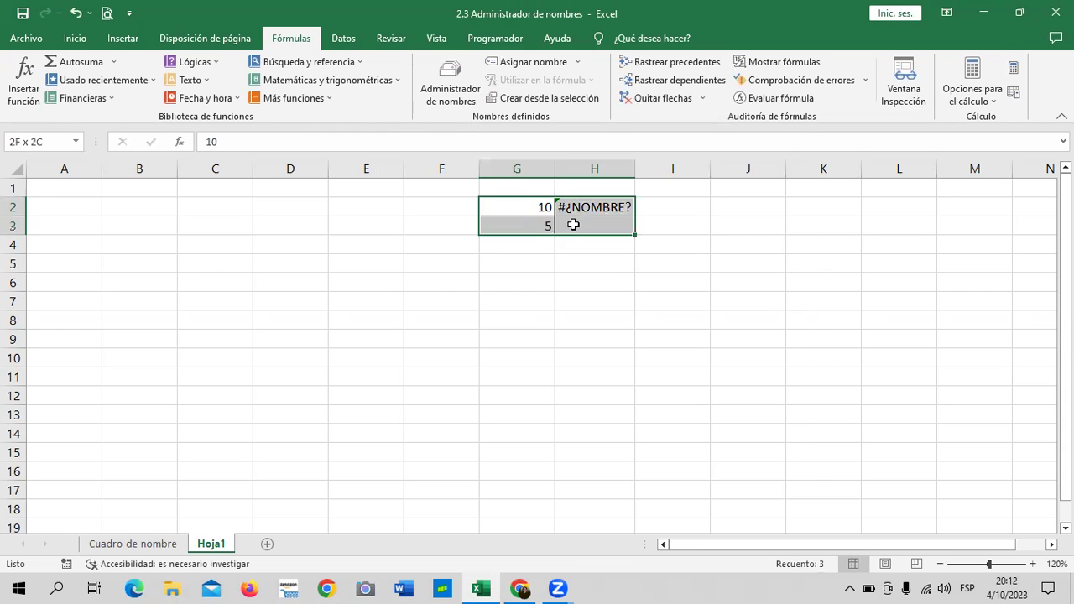
- Delete the values and formula in G2:H3 and set the range to Sin borde
key("Delete")
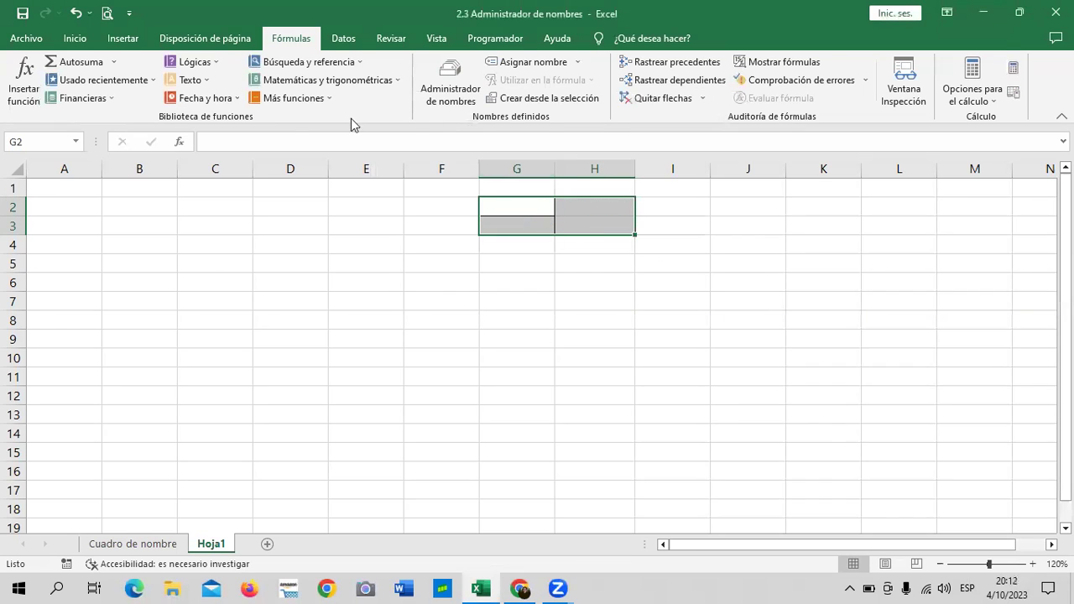
left_click(76, 39)
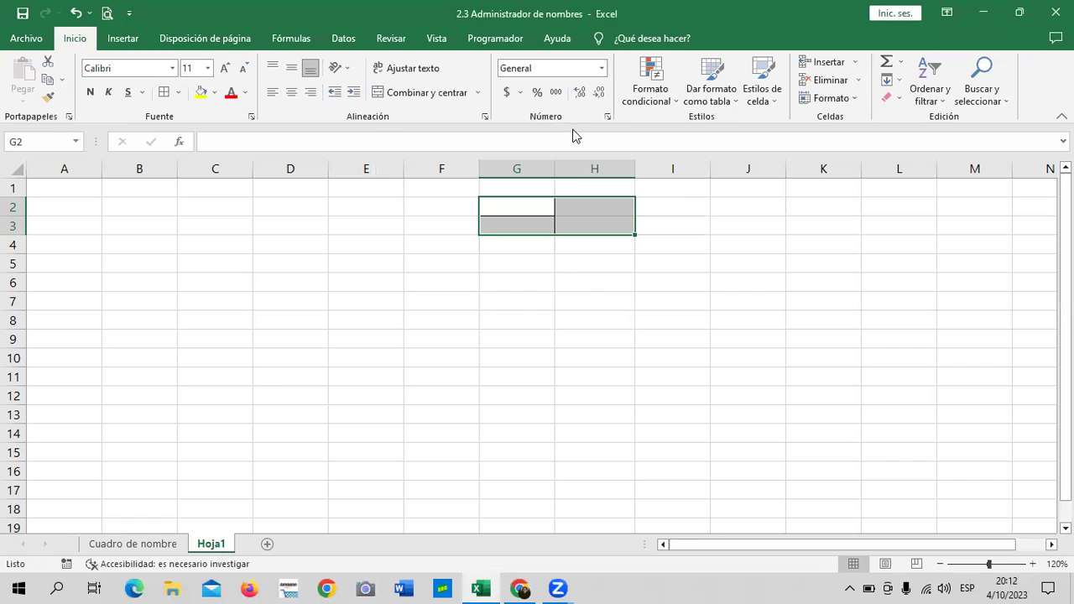
left_click(178, 93)
left_click(194, 211)
left_click(684, 333)
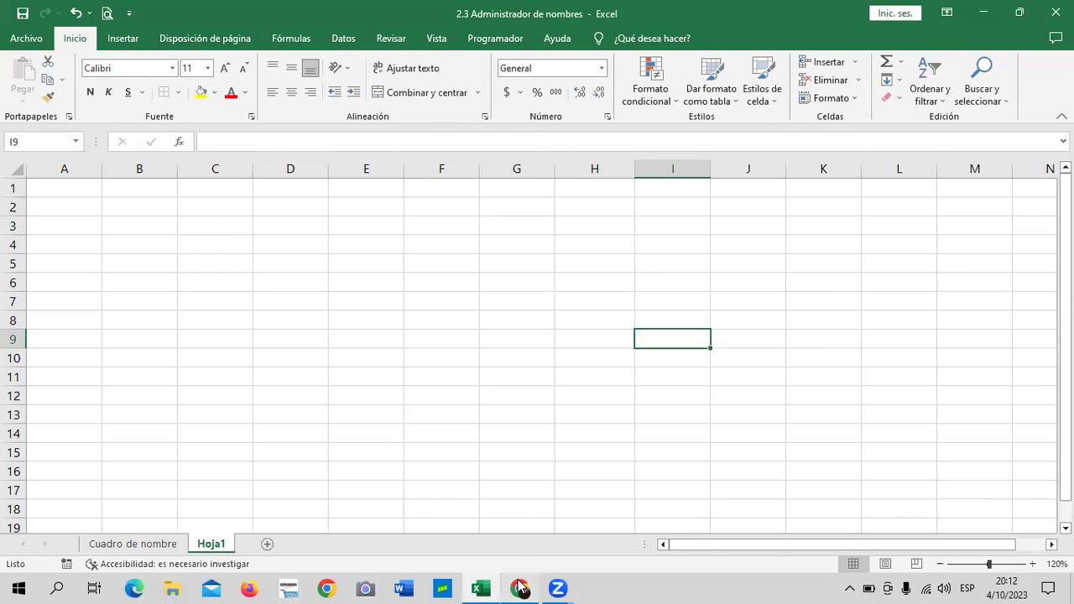
left_click(519, 588)
- Scroll the course page through the Operaciones con rangos SUMA examples
scroll(638, 298, "down", 2)
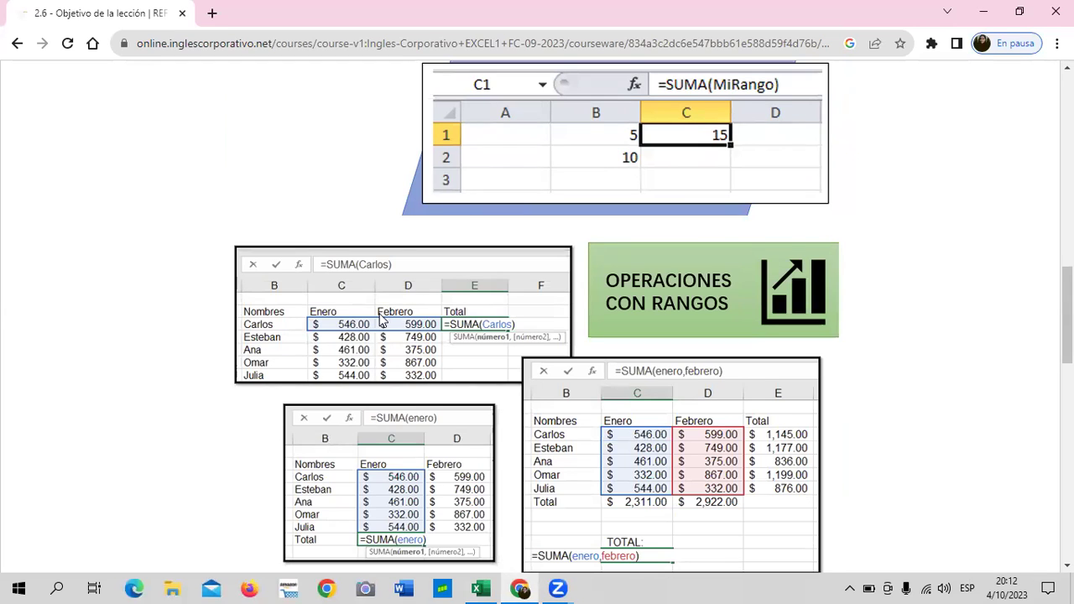
scroll(385, 312, "down", 1)
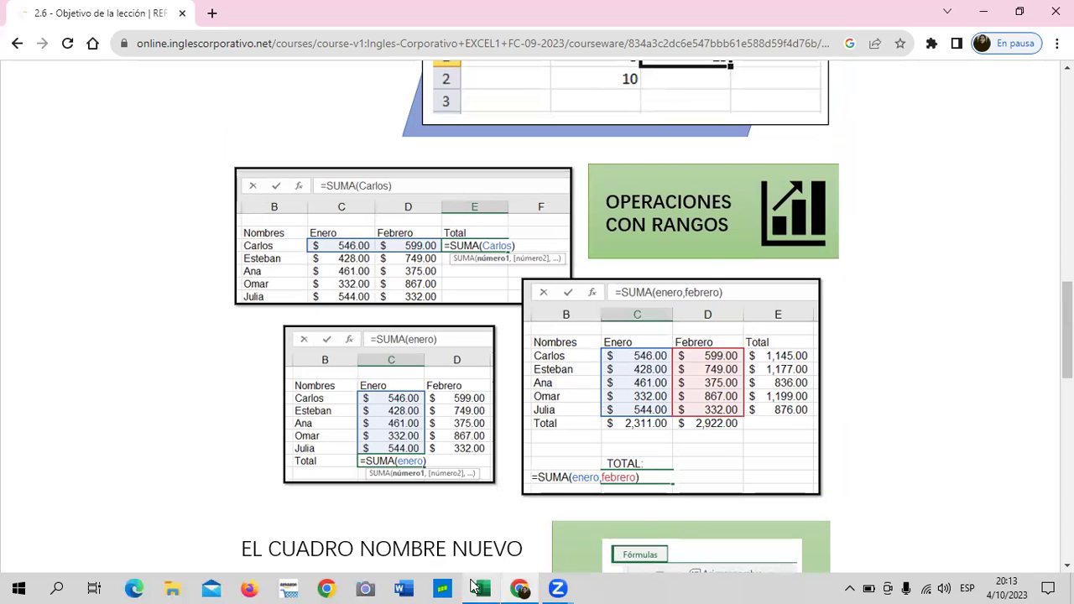
left_click(479, 588)
- Give header row C3:F3 the green Énfasis6 cell style and borders on every cell
left_click(230, 225)
left_click_drag(231, 224, 427, 228)
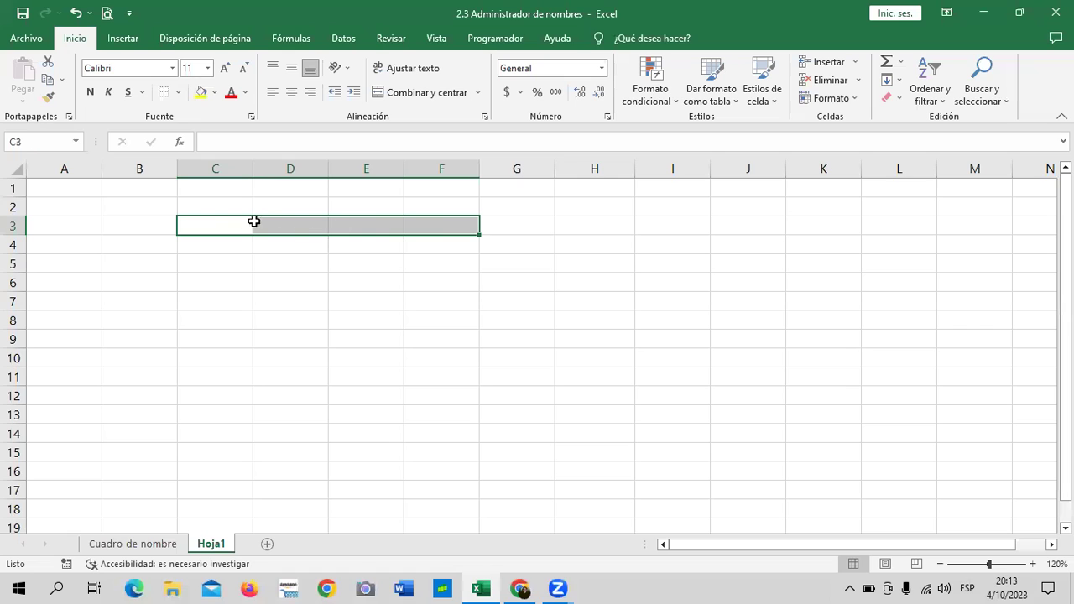
left_click(777, 102)
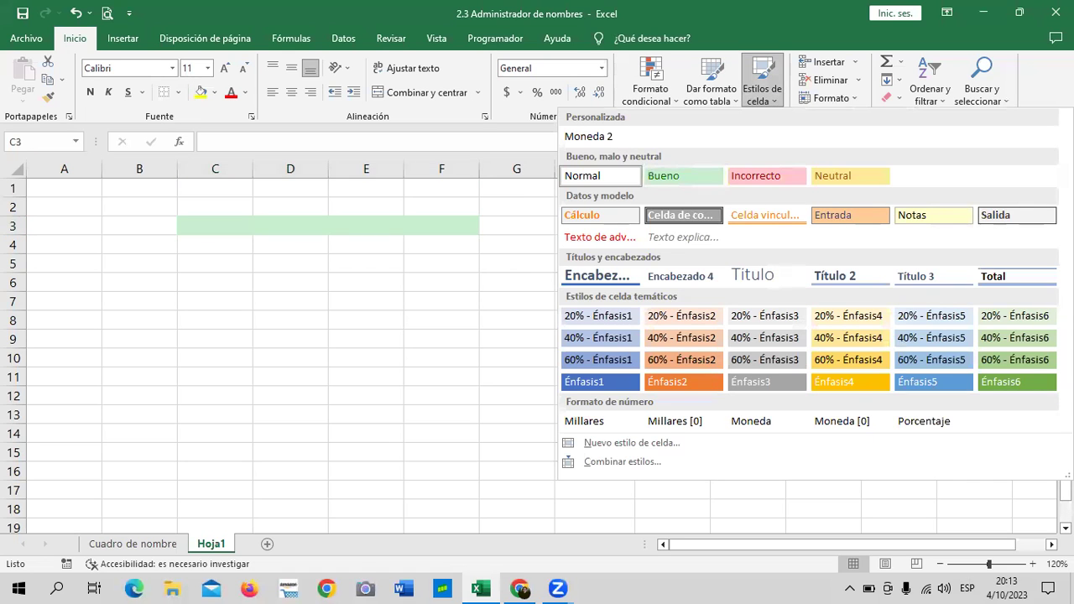
left_click(1030, 383)
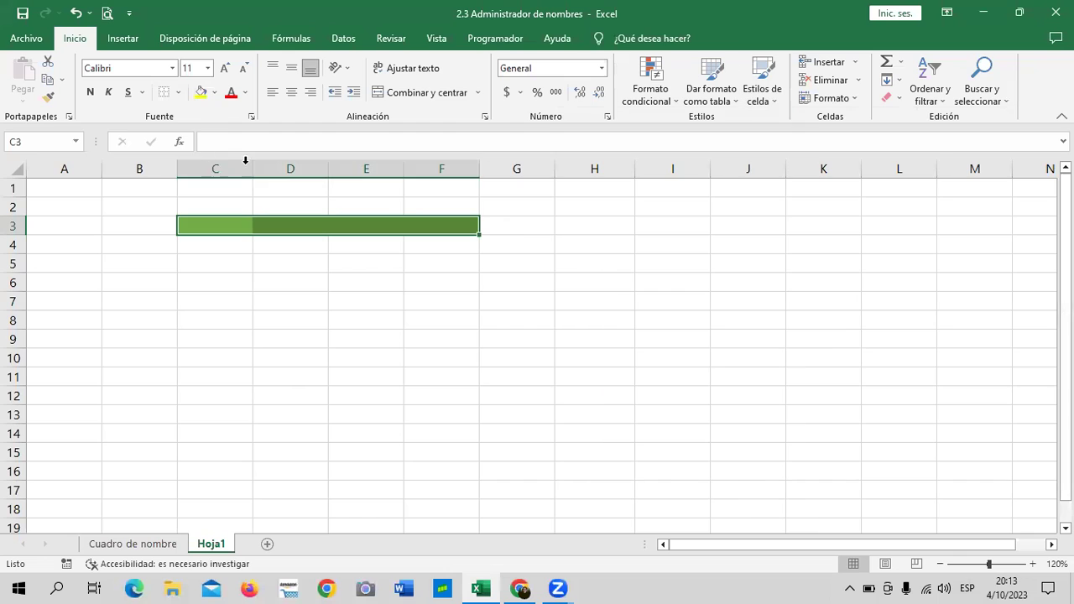
left_click(179, 92)
left_click(195, 227)
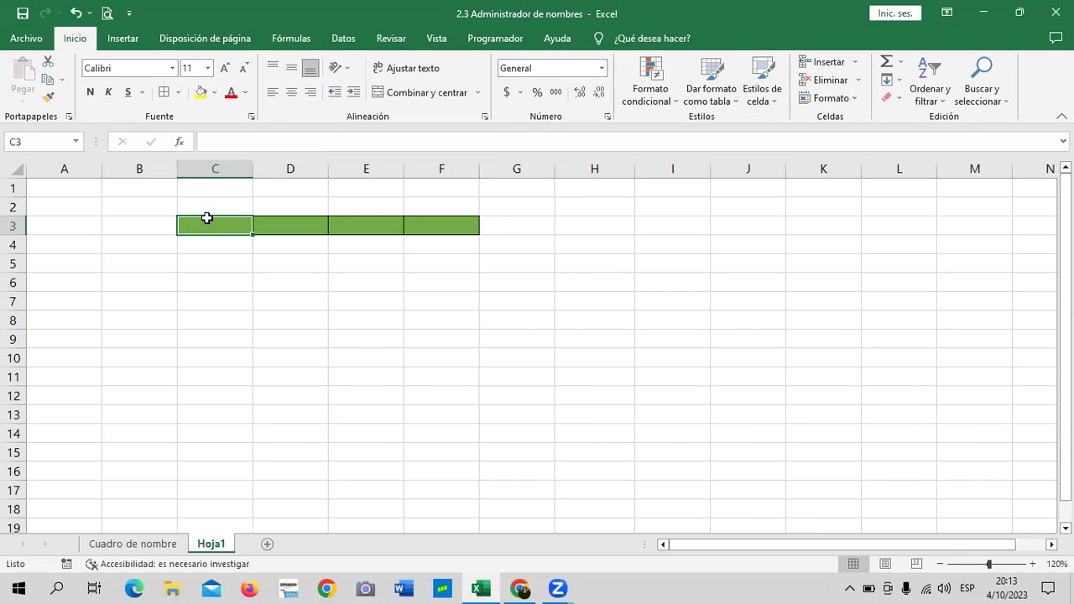
- Enter the headers NOMBRE, ENERO, FEBRERO and TOTAL across C3:F3
type("nombre")
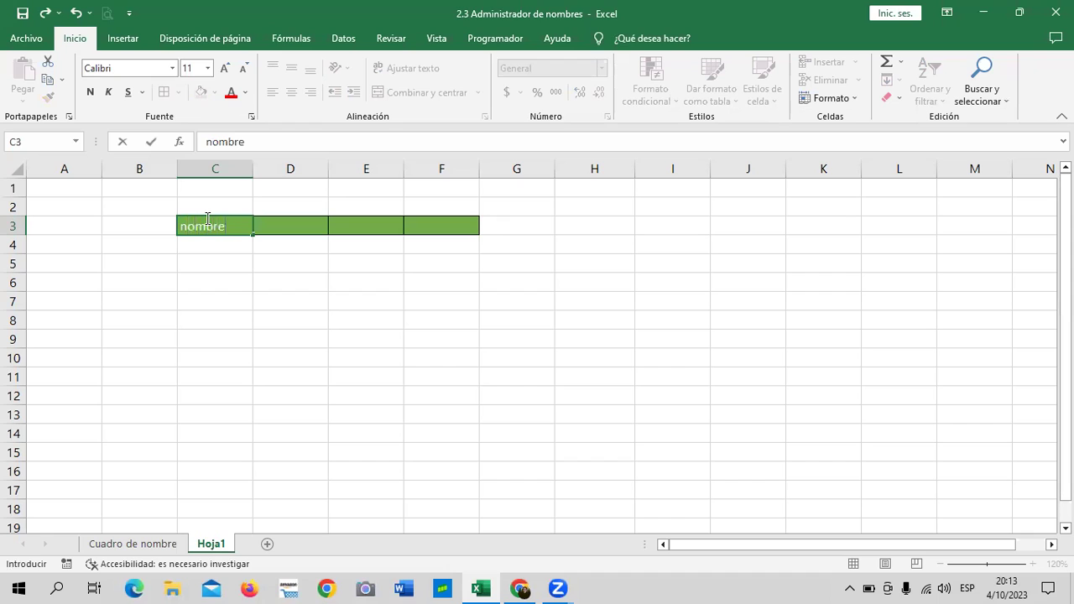
key("Caps_Lock")
key("BackSpace")
key("BackSpace")
key("BackSpace")
key("BackSpace")
key("BackSpace")
type("NOMB")
key("Tab")
type("ENERI")
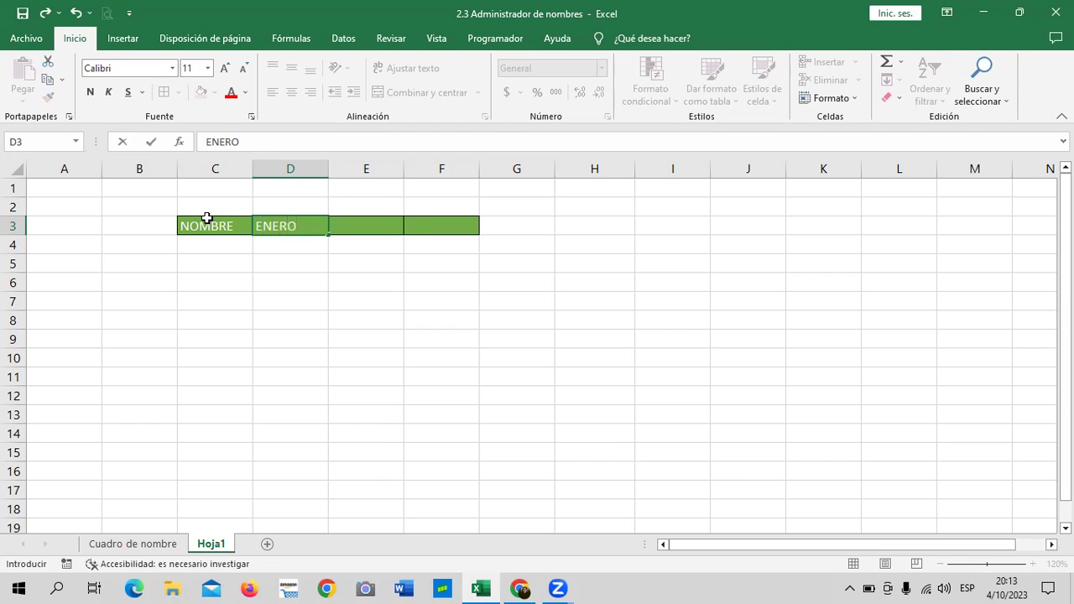
key("Tab")
type("FEB")
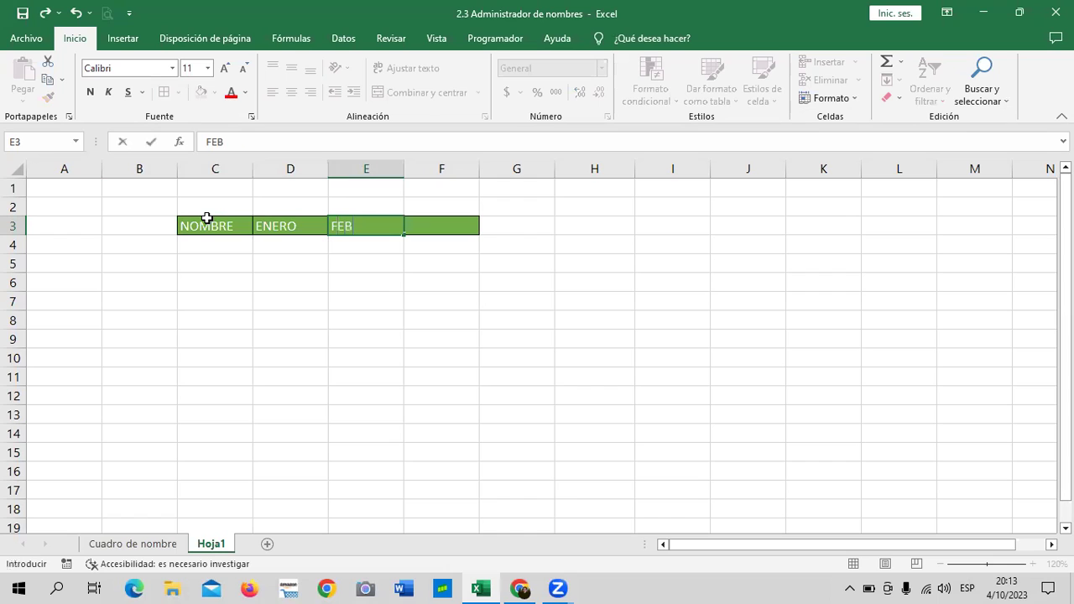
type("RERO")
key("Tab")
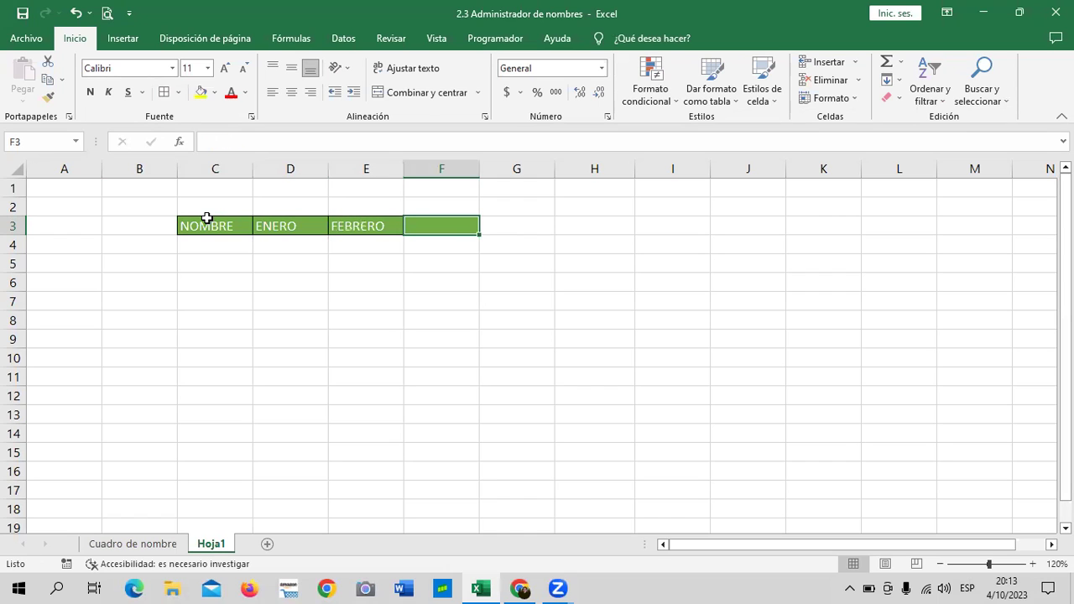
type("TOTAL")
key("Return")
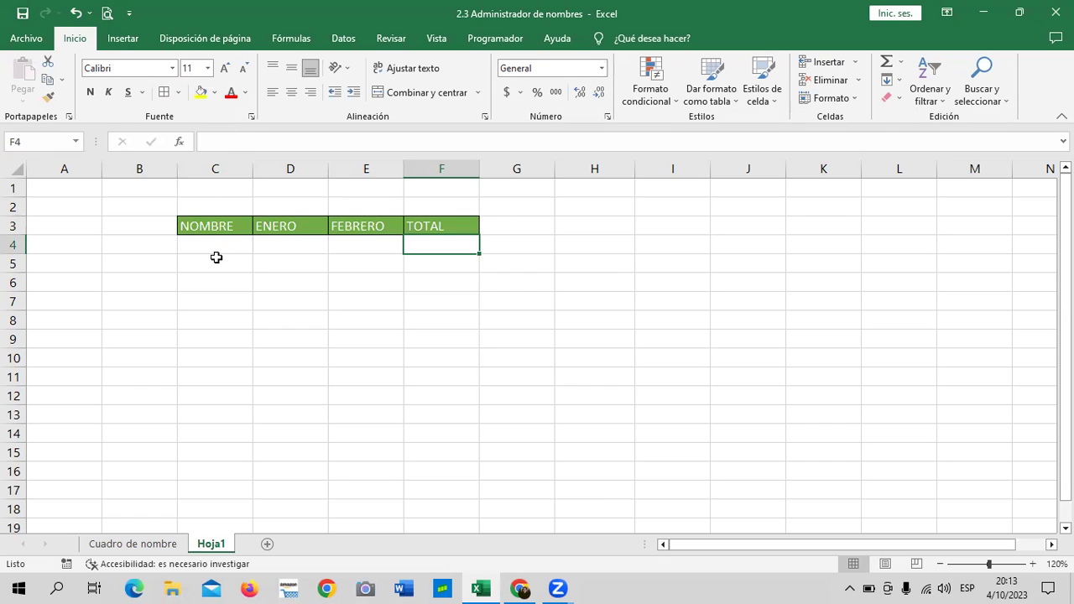
- Add borders to every cell of the table body C4:F8
left_click_drag(211, 241, 208, 283)
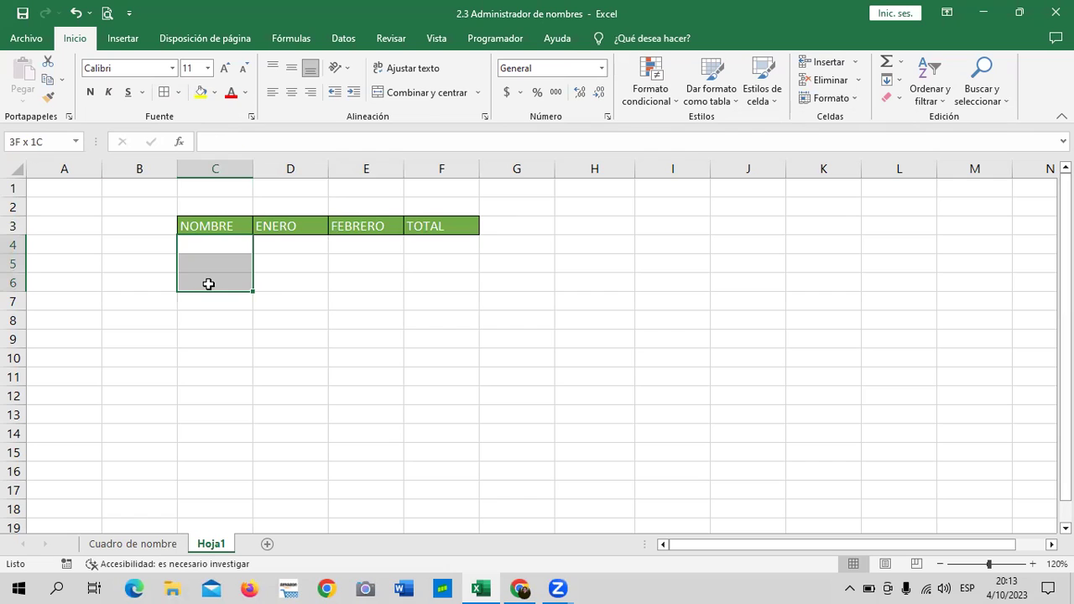
left_click_drag(208, 283, 451, 316)
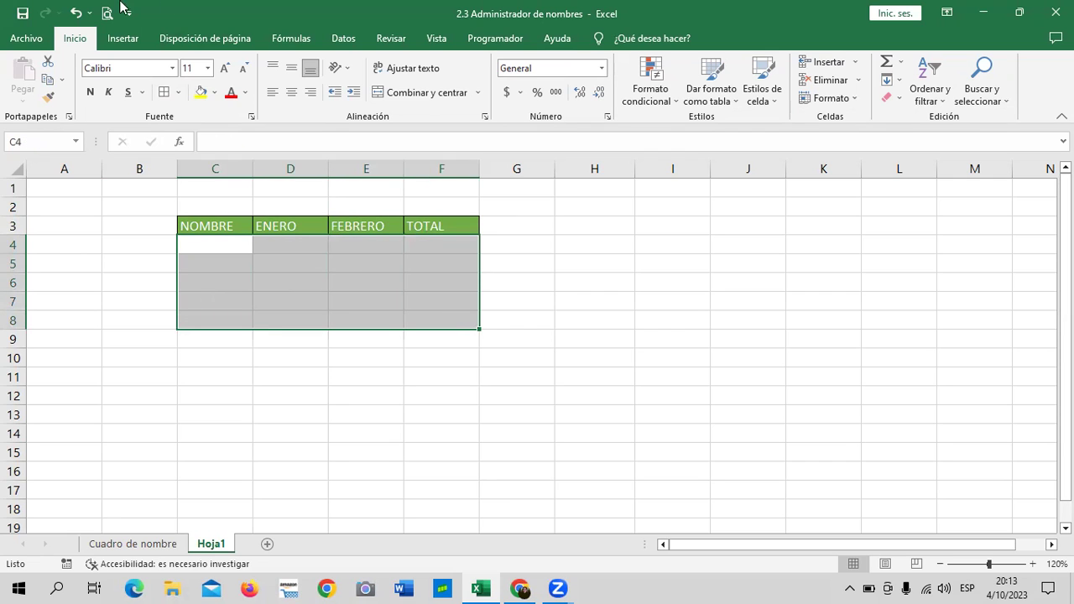
left_click(165, 92)
left_click(611, 265)
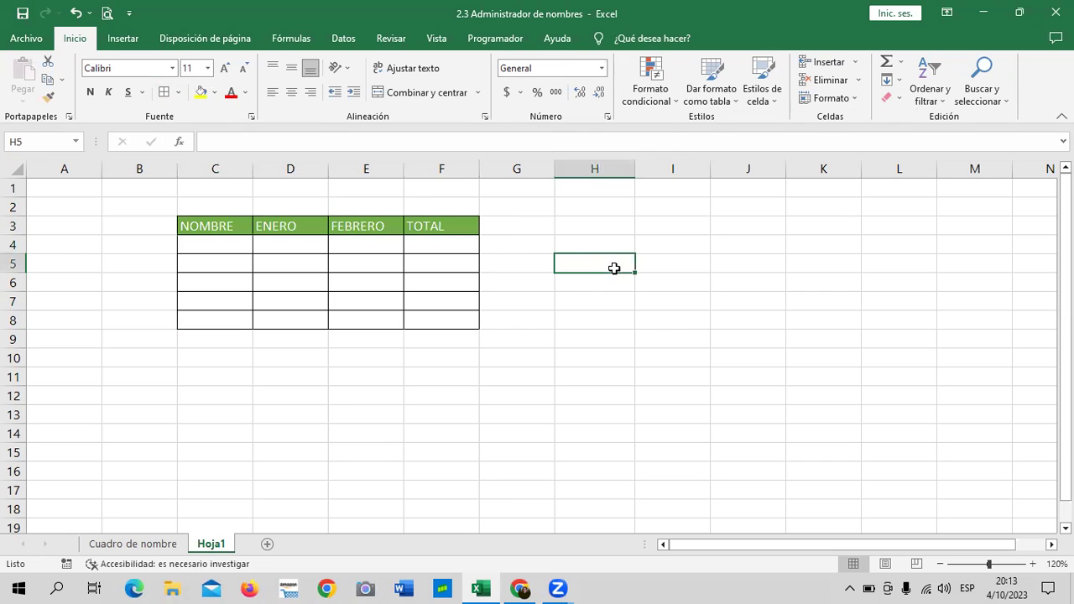
- List CARLOS, ESTEBAN, ANA, OMAR and JULIA in C4:C8, with TOTAL in C9
left_click(198, 244)
type("CARLOS")
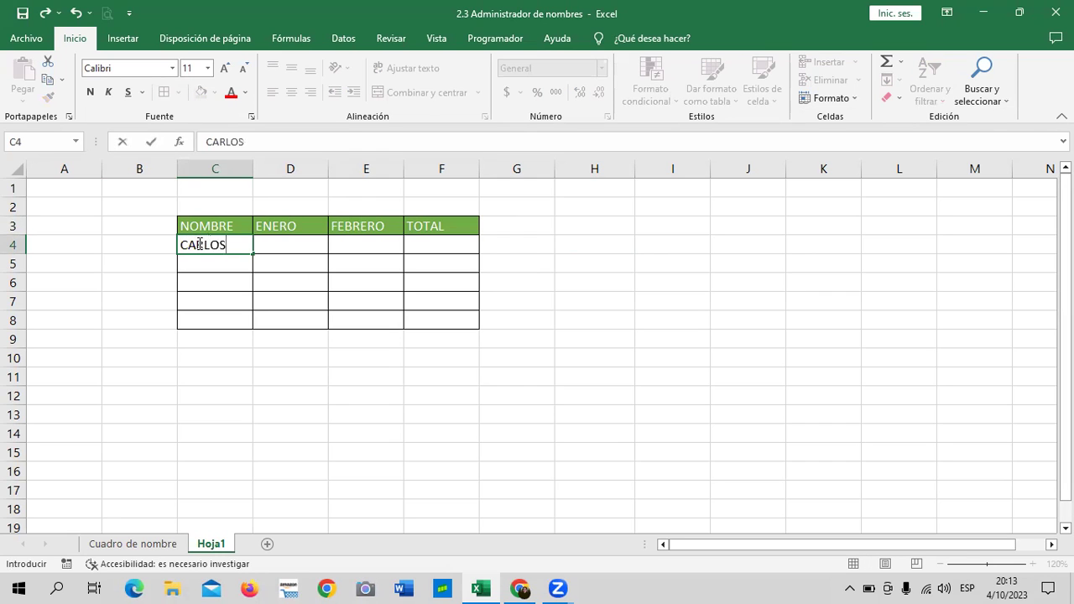
key("Return")
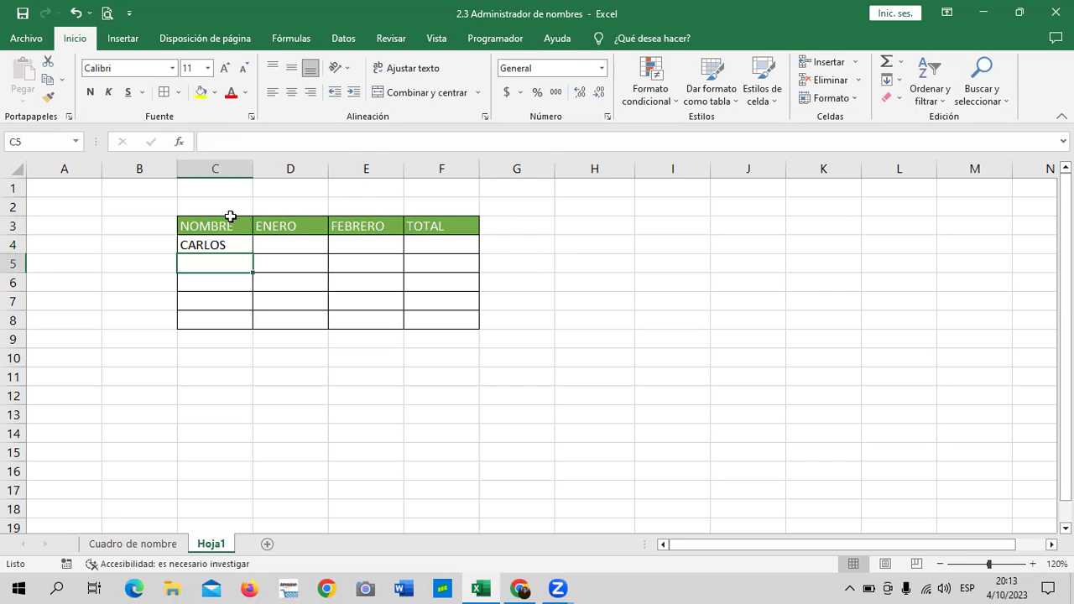
type("ESTEBAN")
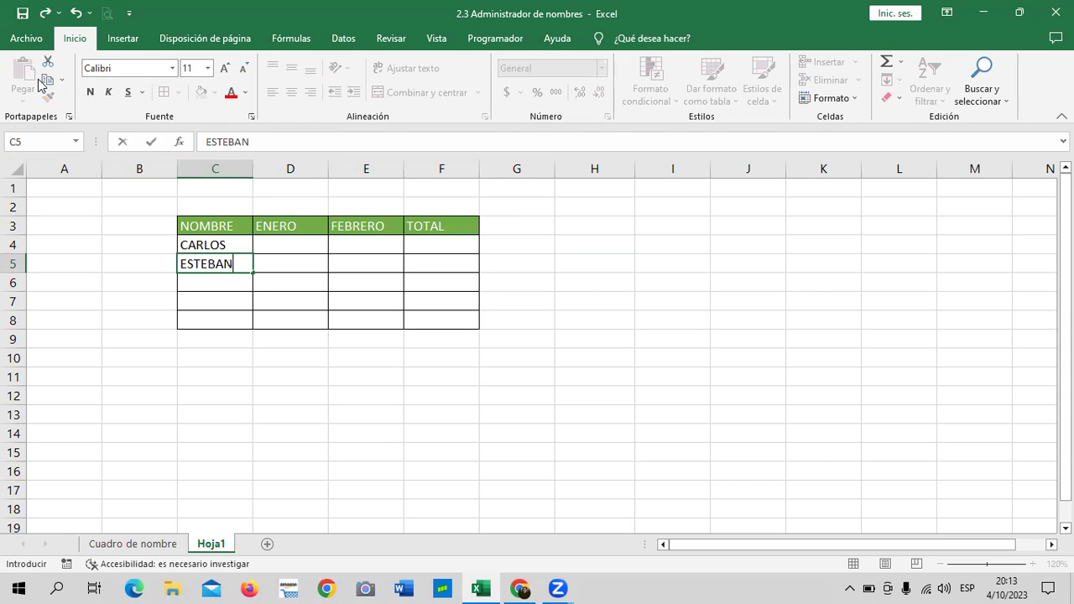
key("Return")
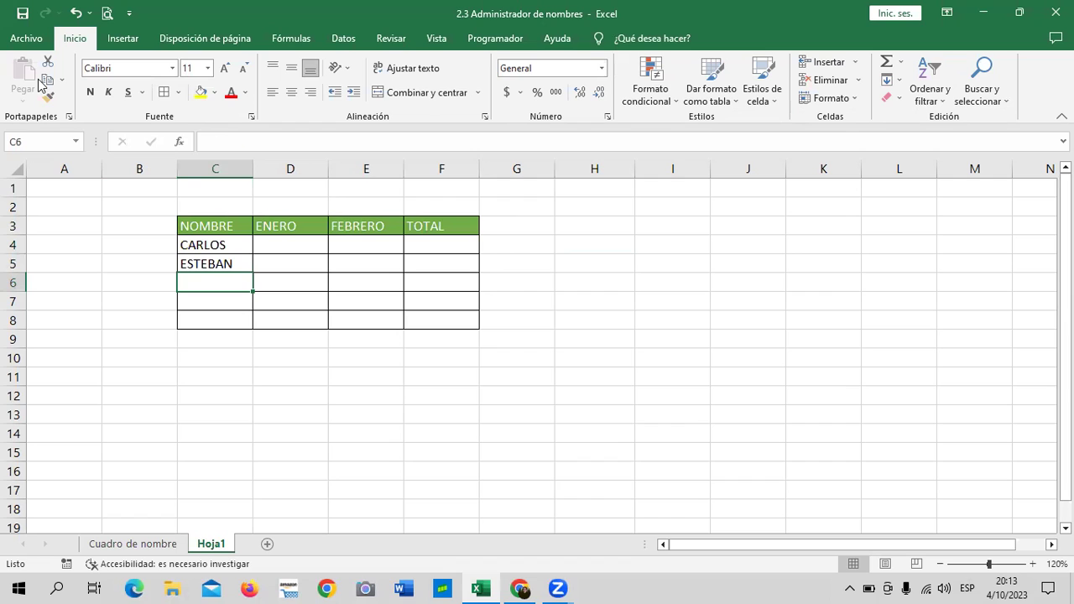
type("ANA")
key("Return")
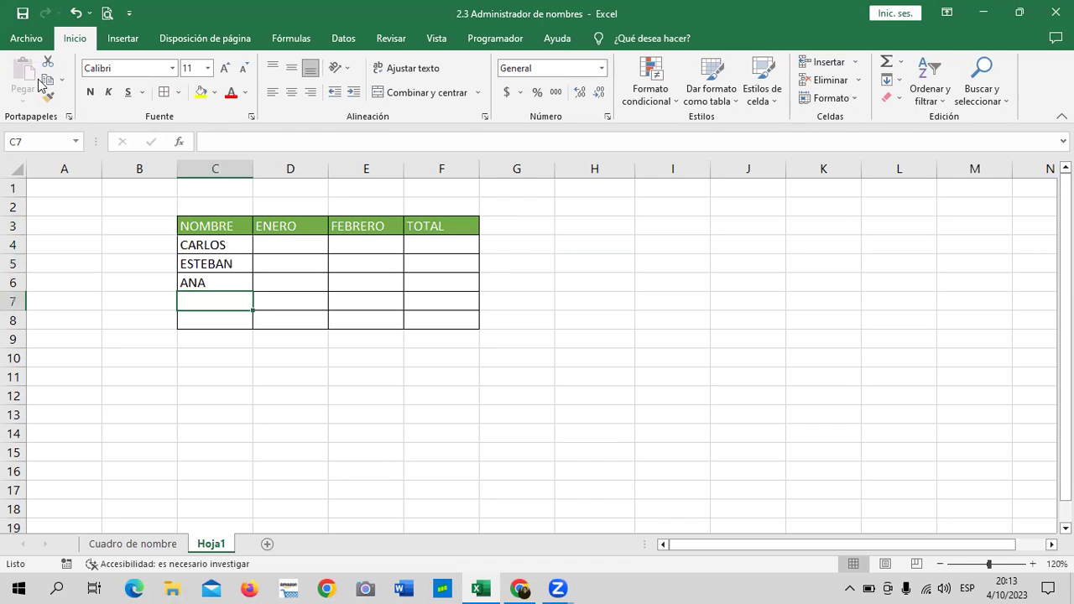
type("OMAR")
key("Return")
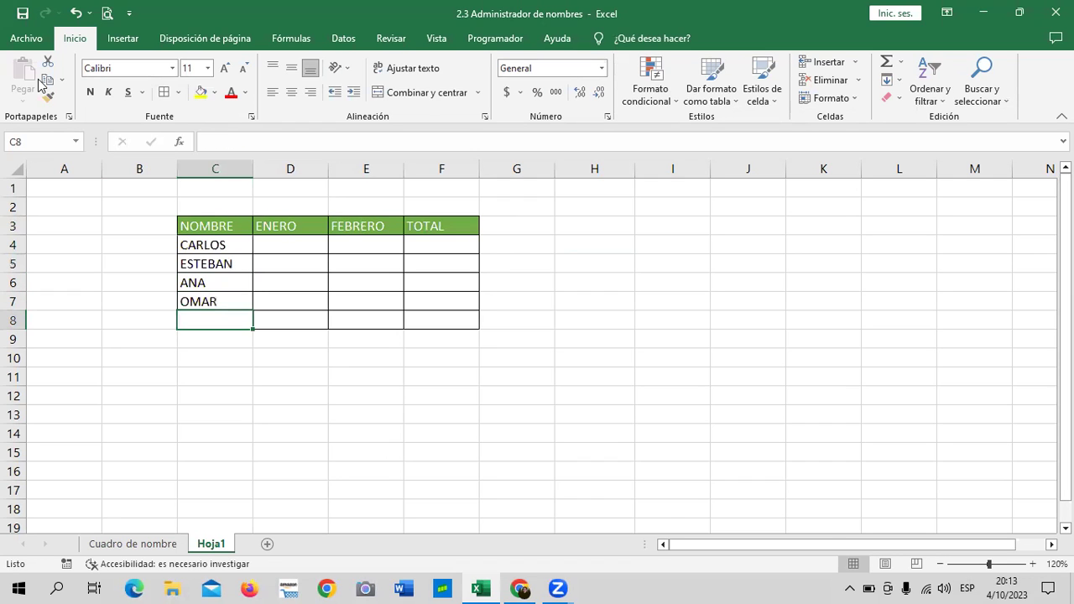
type("JULIA")
key("Return")
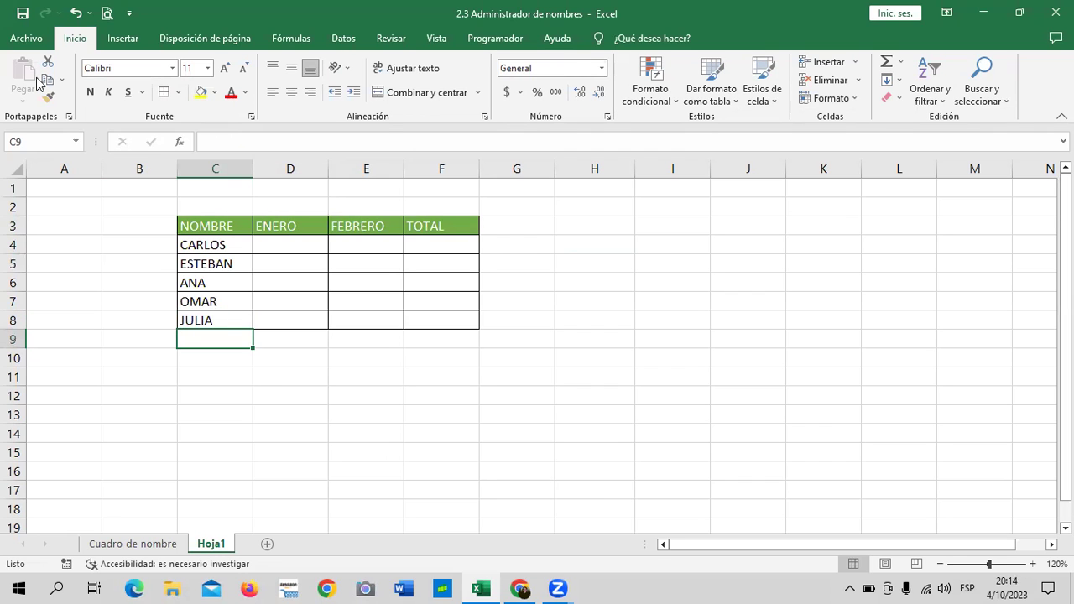
type("TOTAL")
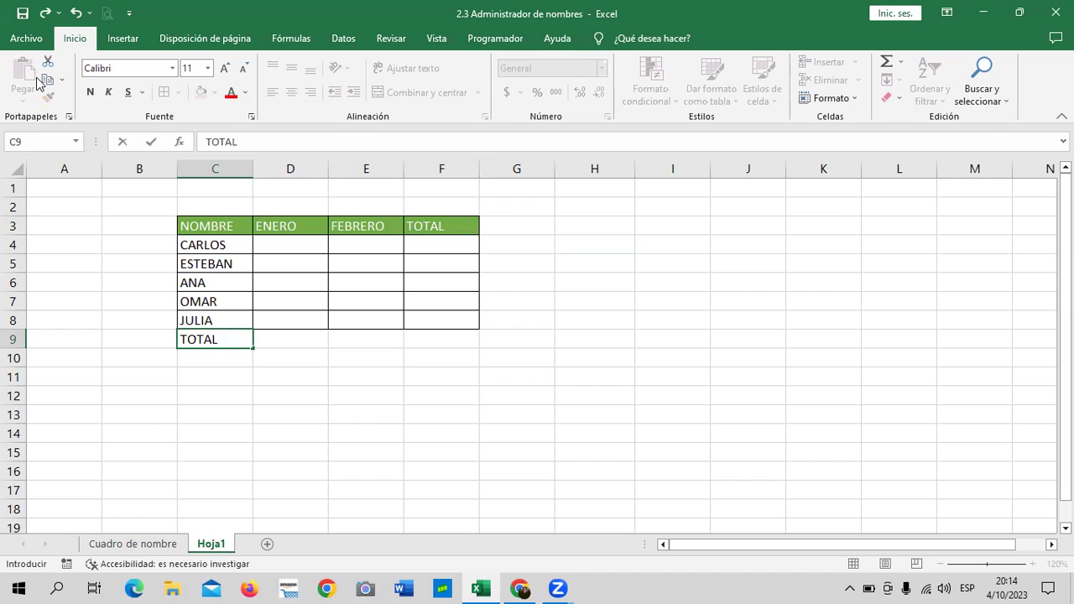
key("Return")
- Give the value cells D4:F9 accounting currency format
left_click(352, 377)
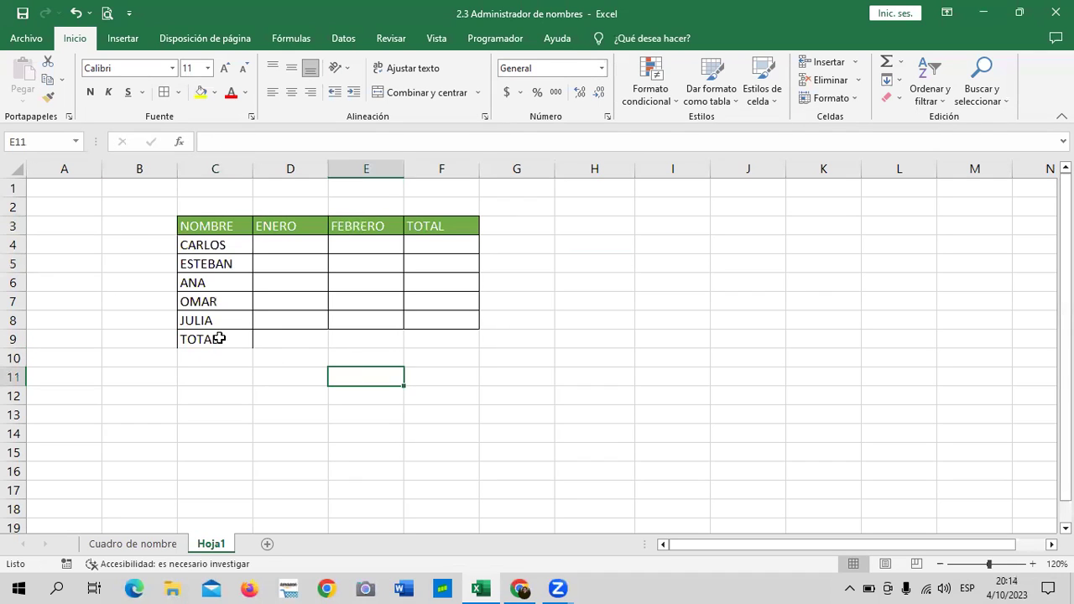
left_click_drag(218, 338, 462, 343)
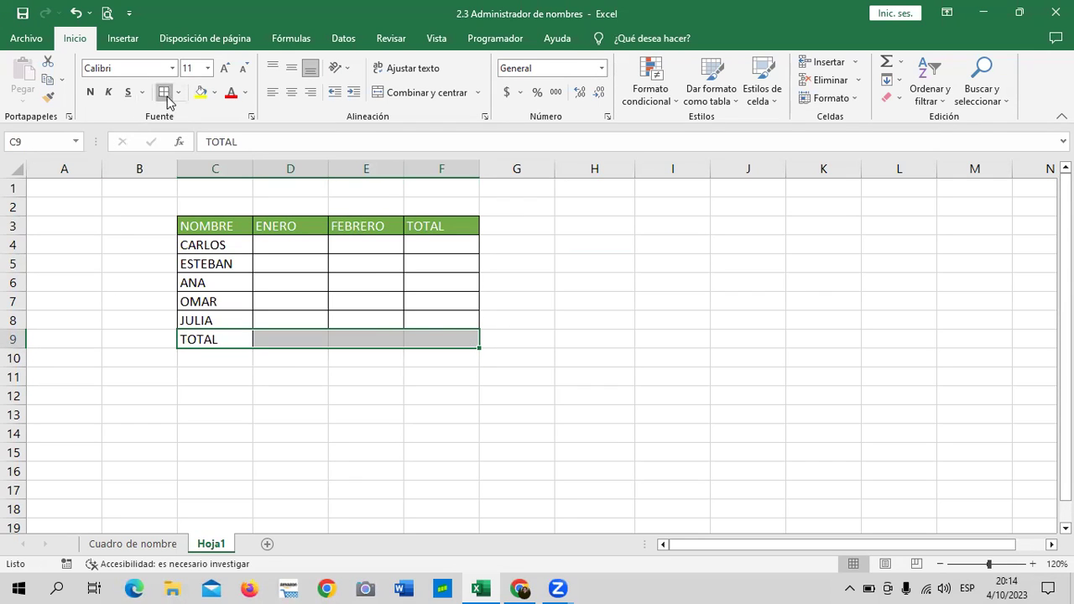
mouse_move(273, 238)
left_mouse_down()
mouse_move(434, 341)
mouse_move(454, 334)
left_mouse_up()
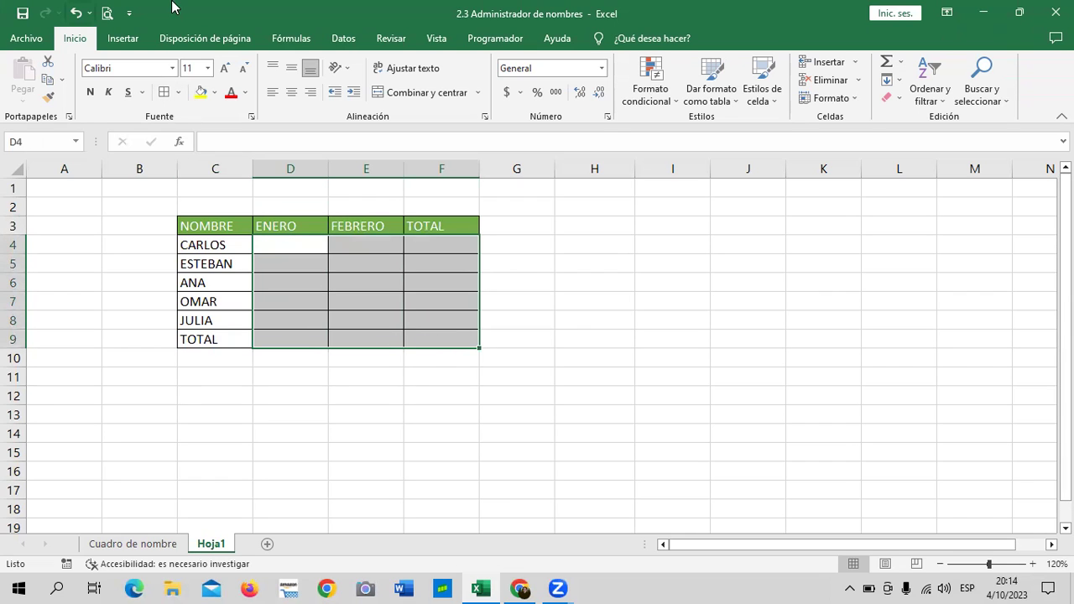
left_click(506, 94)
left_click(662, 371)
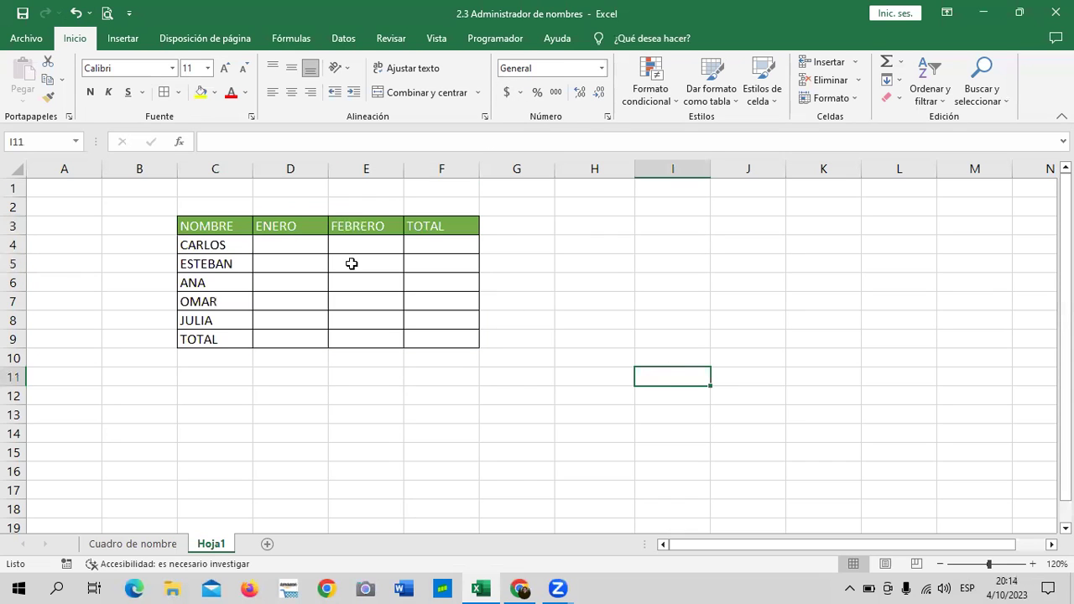
left_click(310, 247)
- Center the C3:F3 headers and enter ENERO amounts 546, 428, 461, 332, 544 in D4:D8
left_click_drag(223, 225, 431, 230)
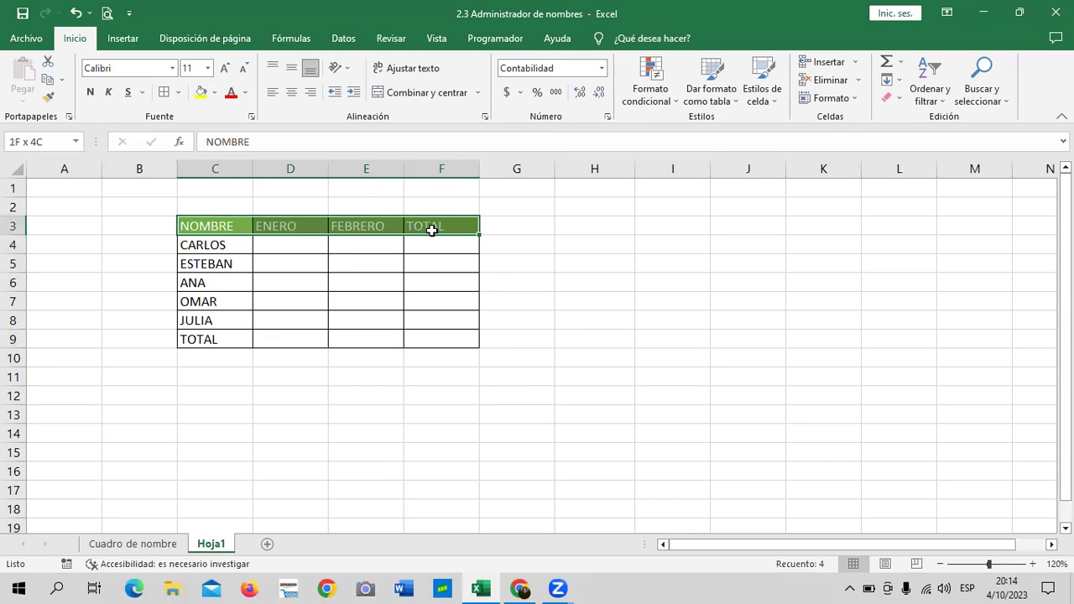
left_click(291, 92)
left_click(296, 245)
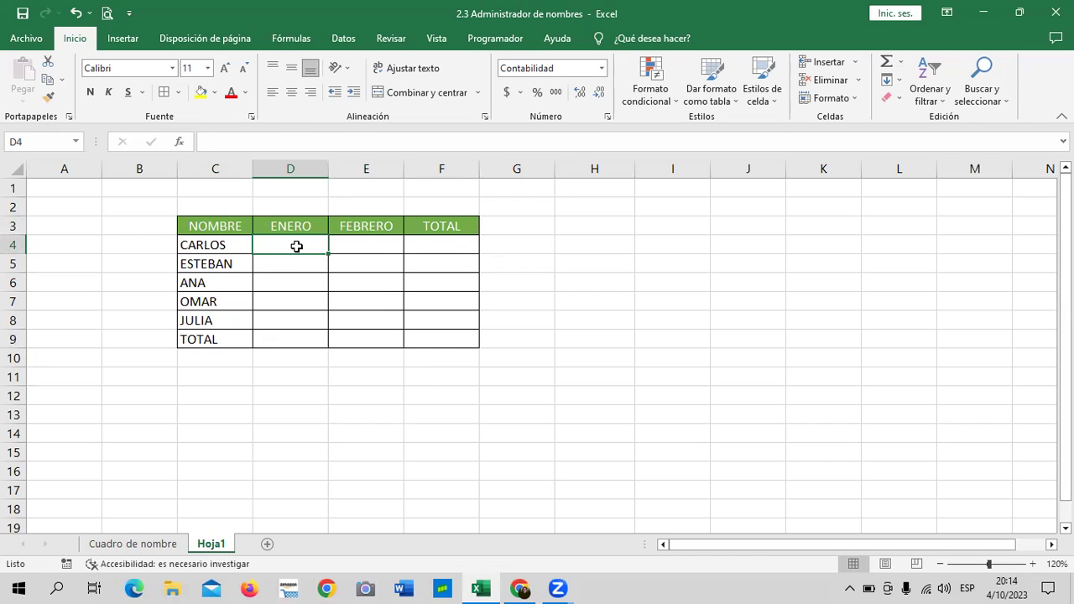
type("546")
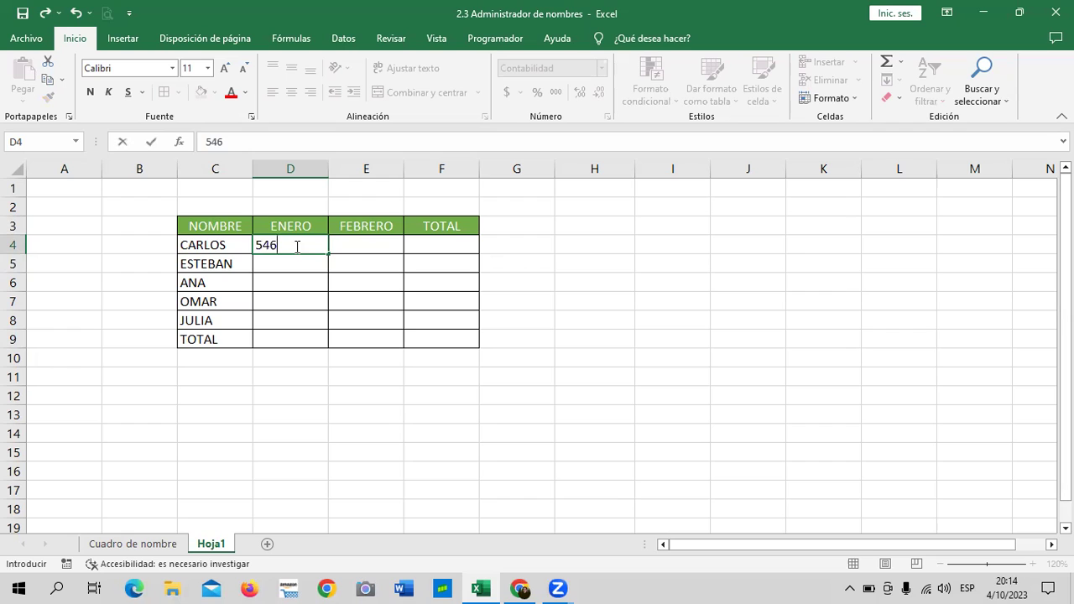
key("Return")
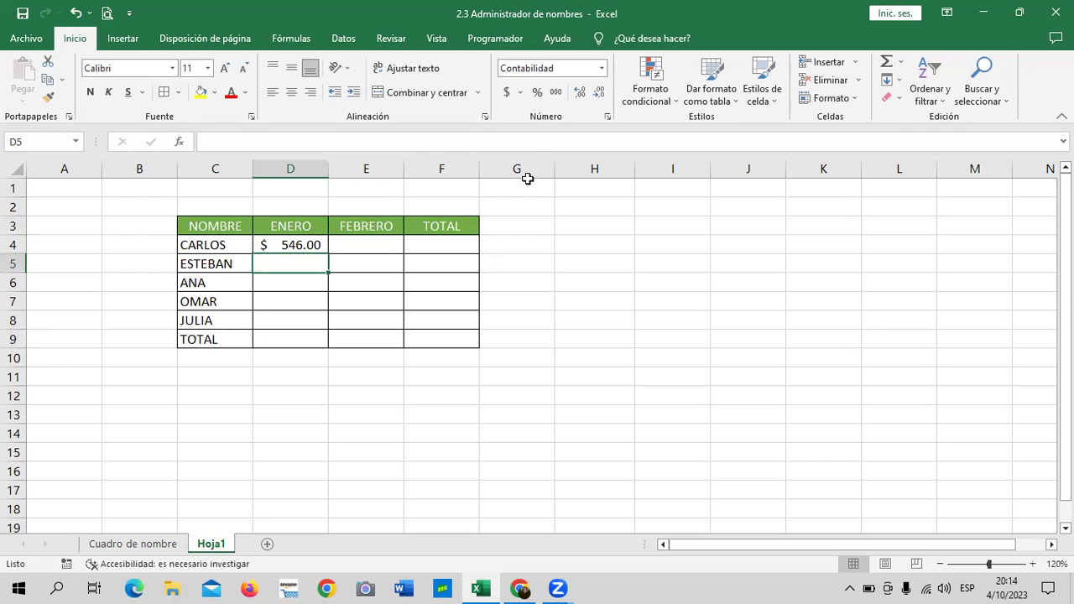
type("42")
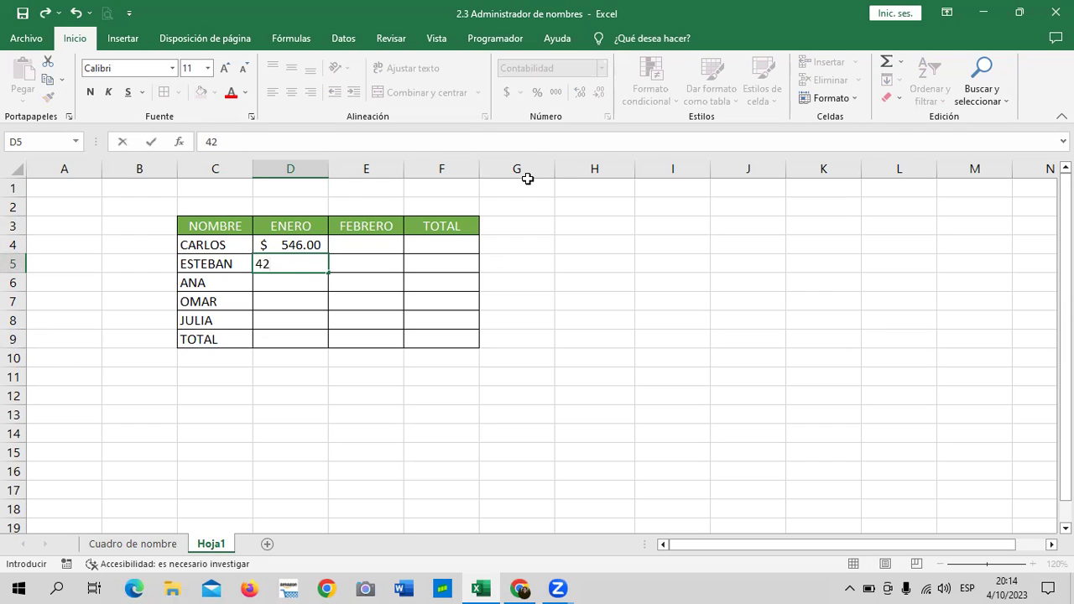
type("8")
key("Return")
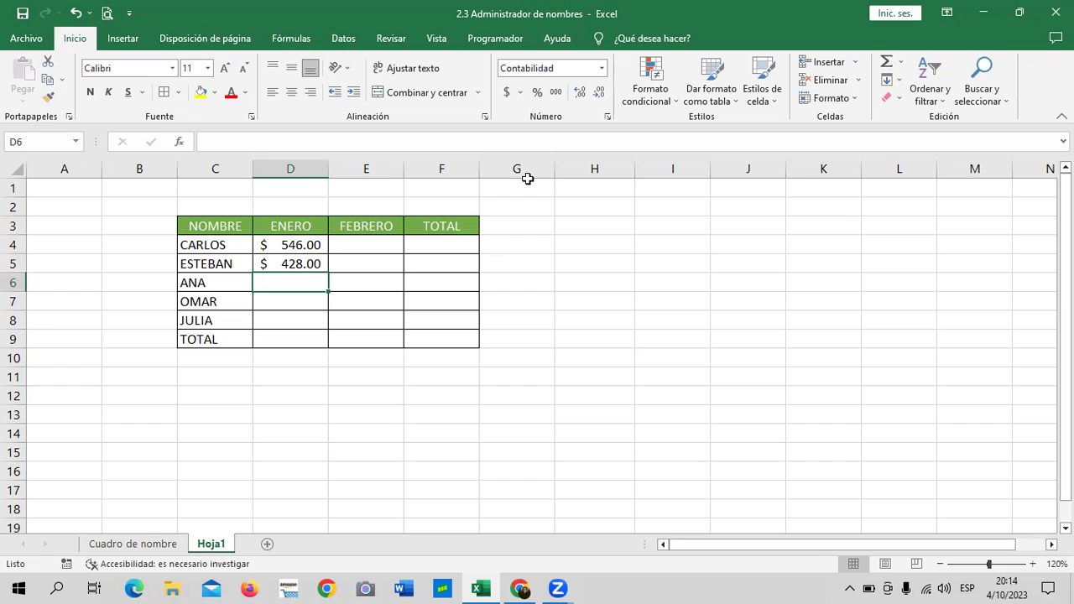
type("461")
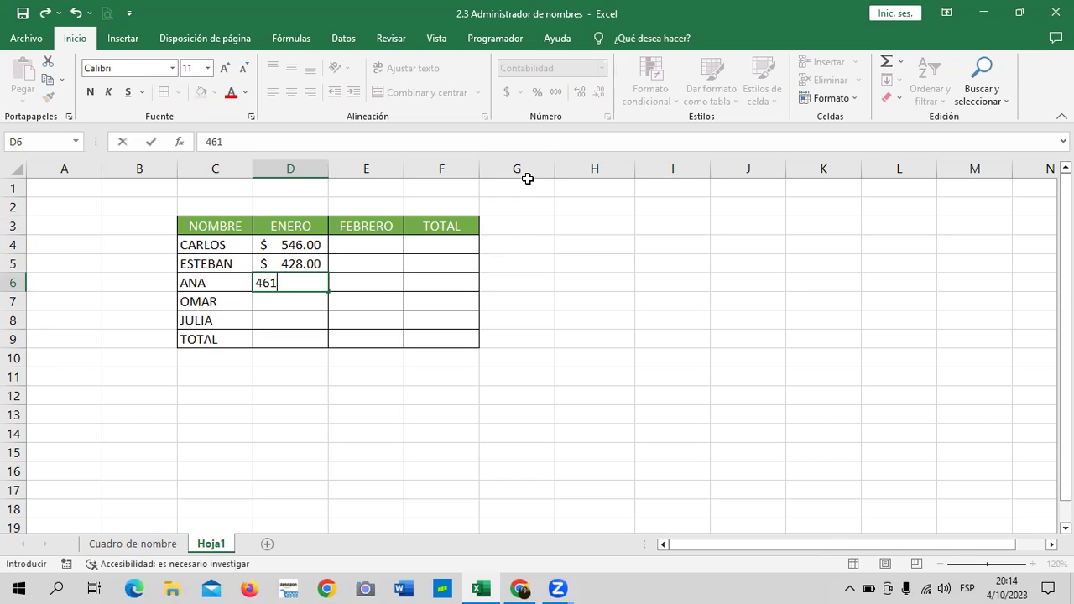
key("Return")
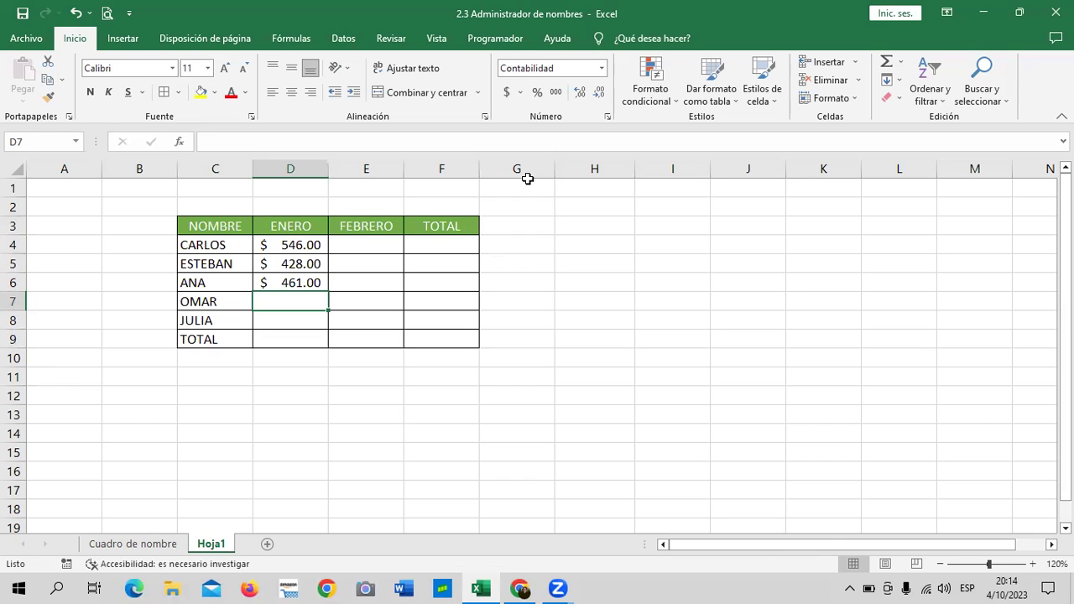
type("332")
key("Return")
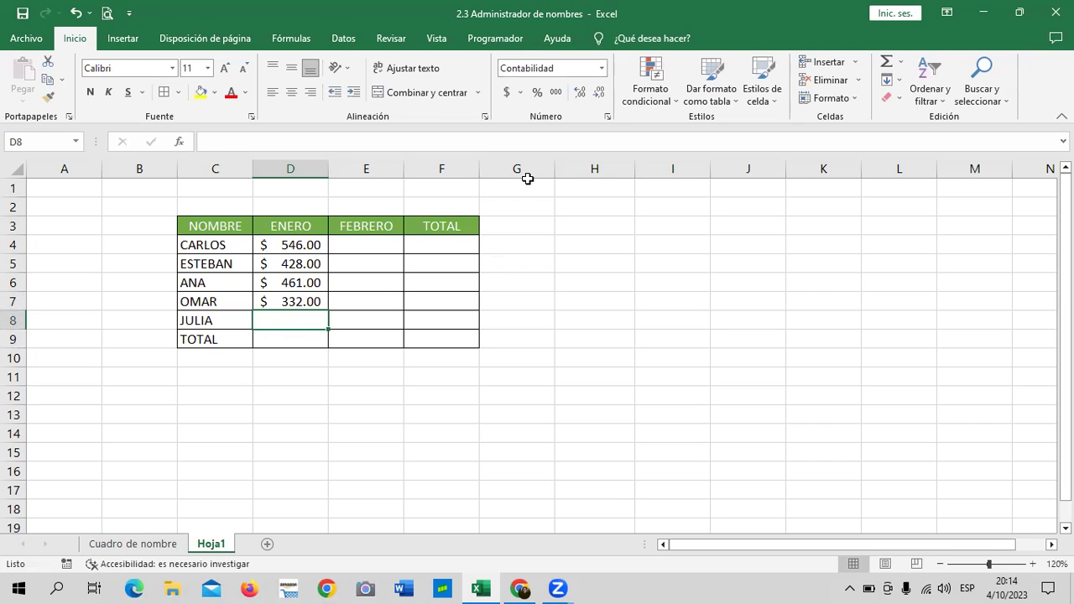
type("544")
key("Return")
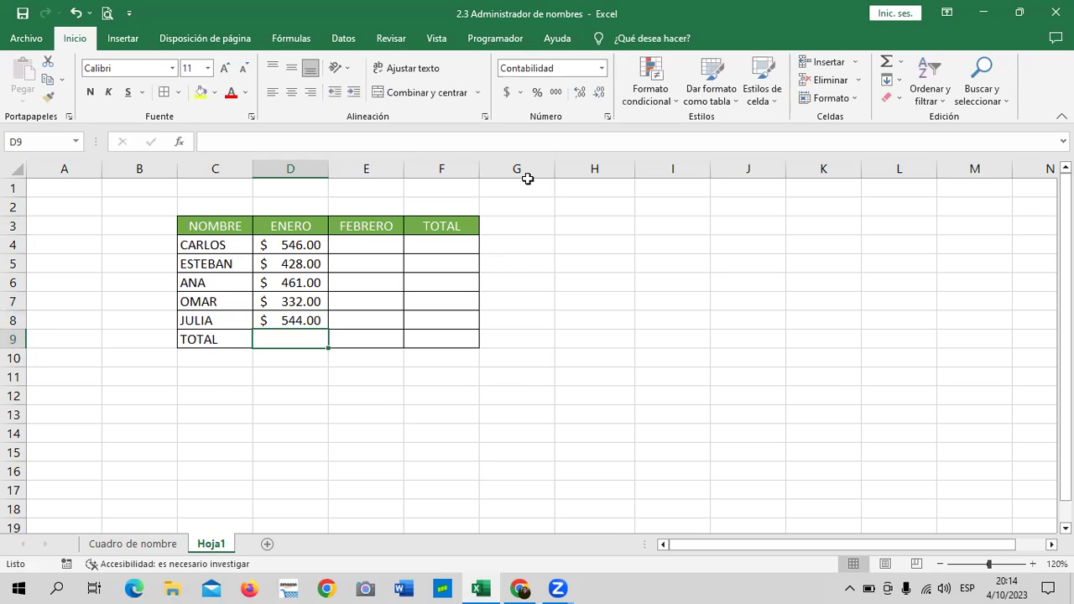
left_click(520, 588)
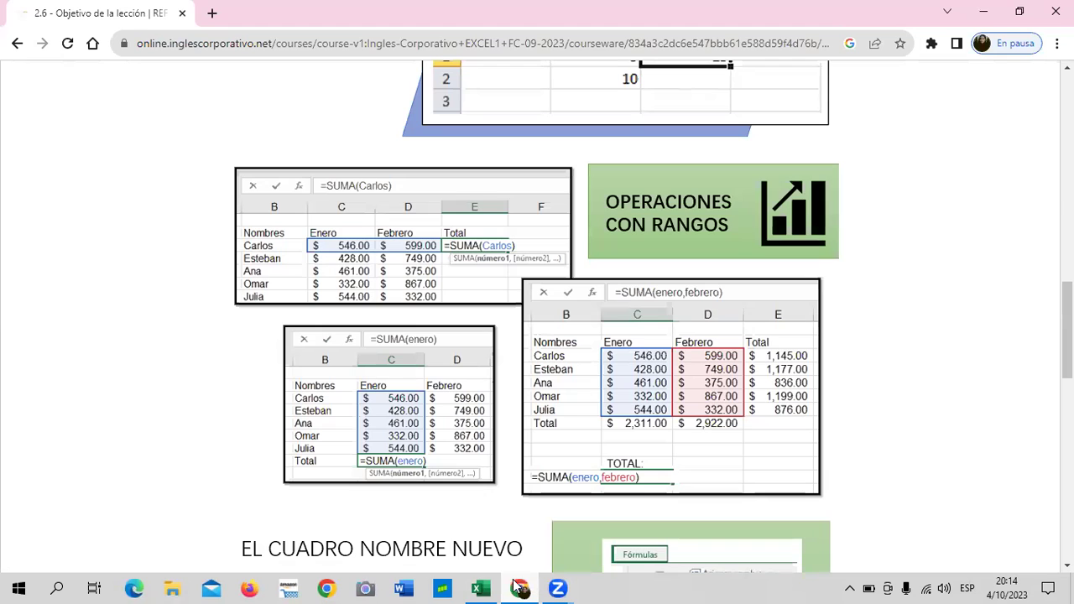
- Leave the course lesson and return to the Excel workbook
mouse_move(480, 588)
left_click(491, 556)
- Enter FEBRERO amounts 599, 749, 375, 867 and 332 into E4:E8
left_click(364, 242)
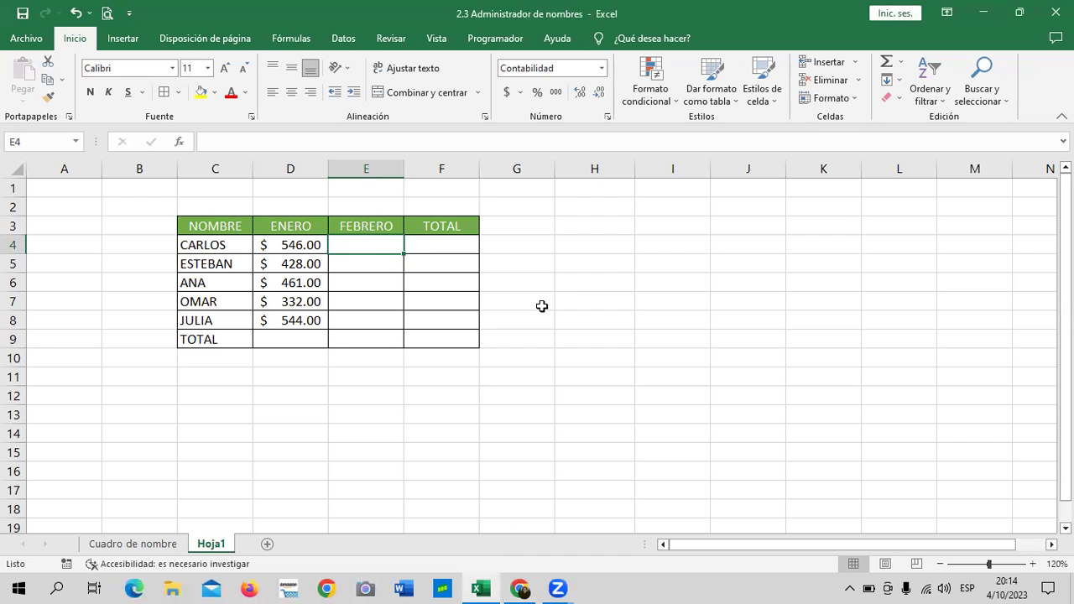
type("599")
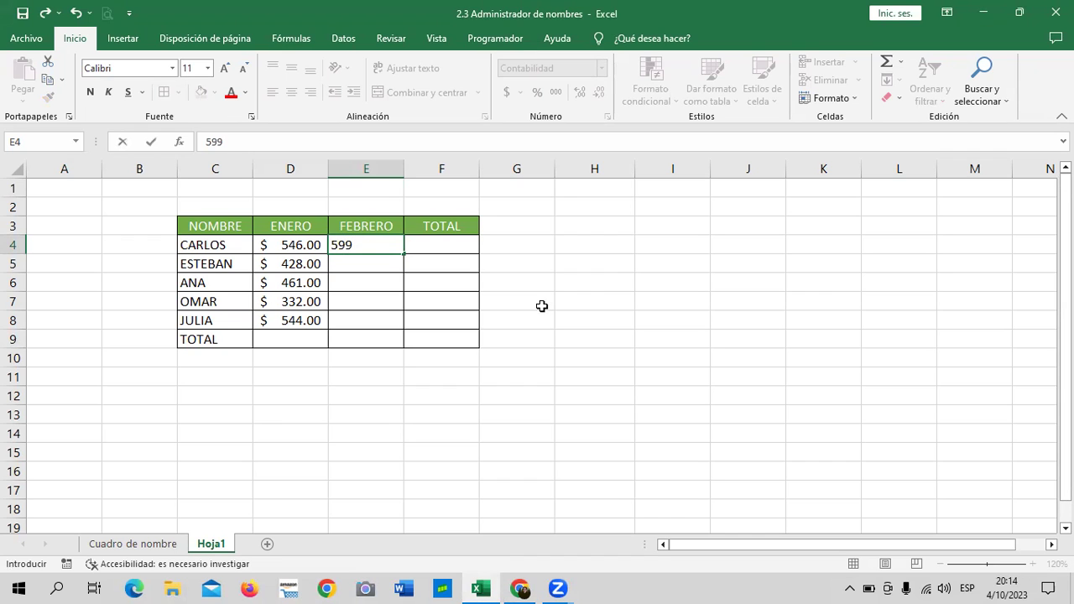
key("Return")
type("749")
key("Return")
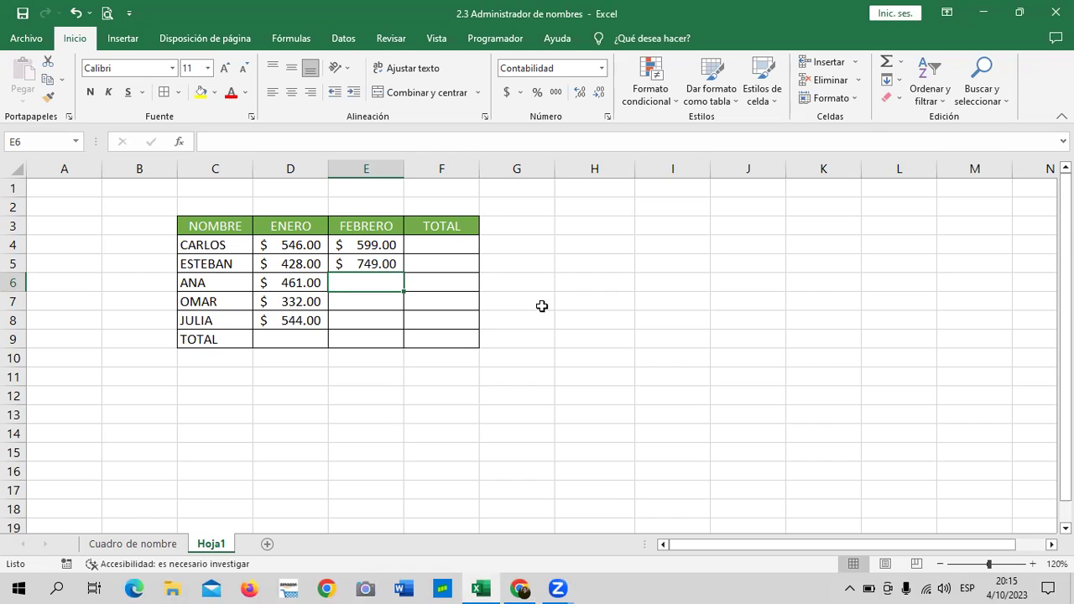
type("375")
key("Return")
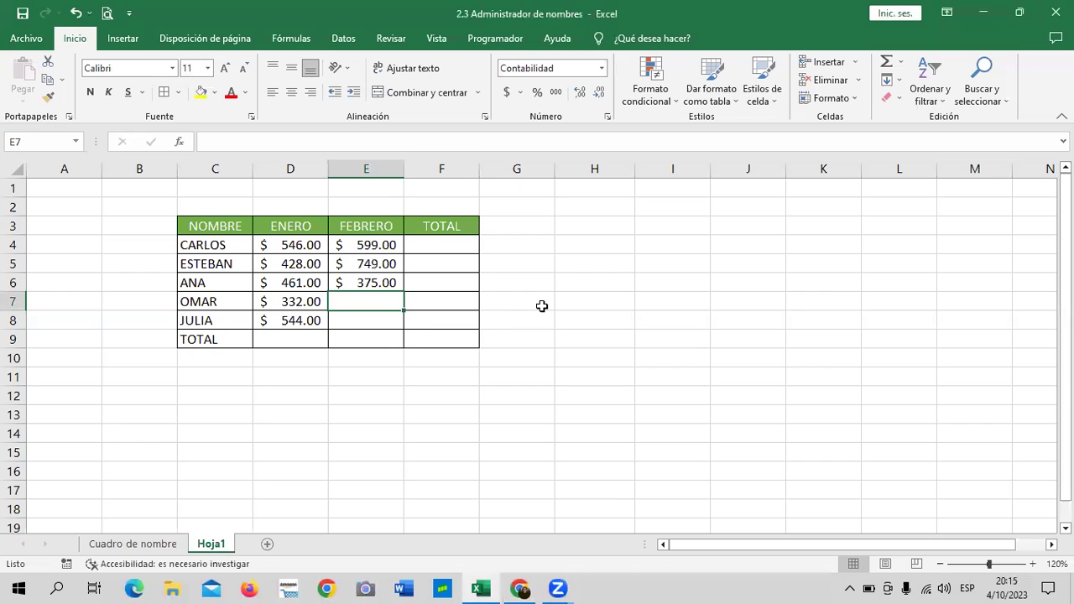
type("867")
key("Return")
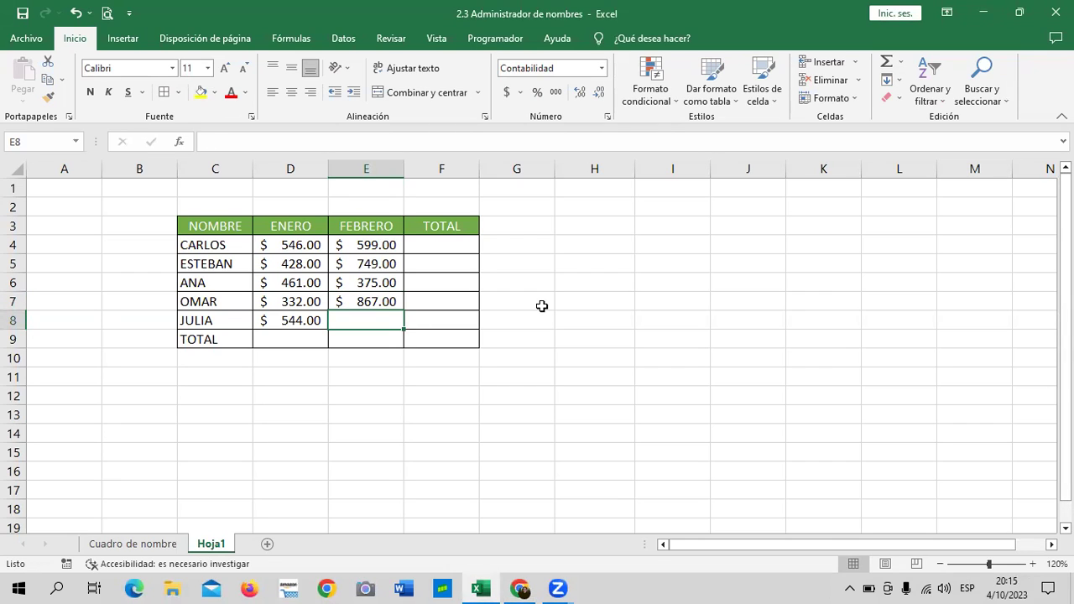
type("332")
key("Return")
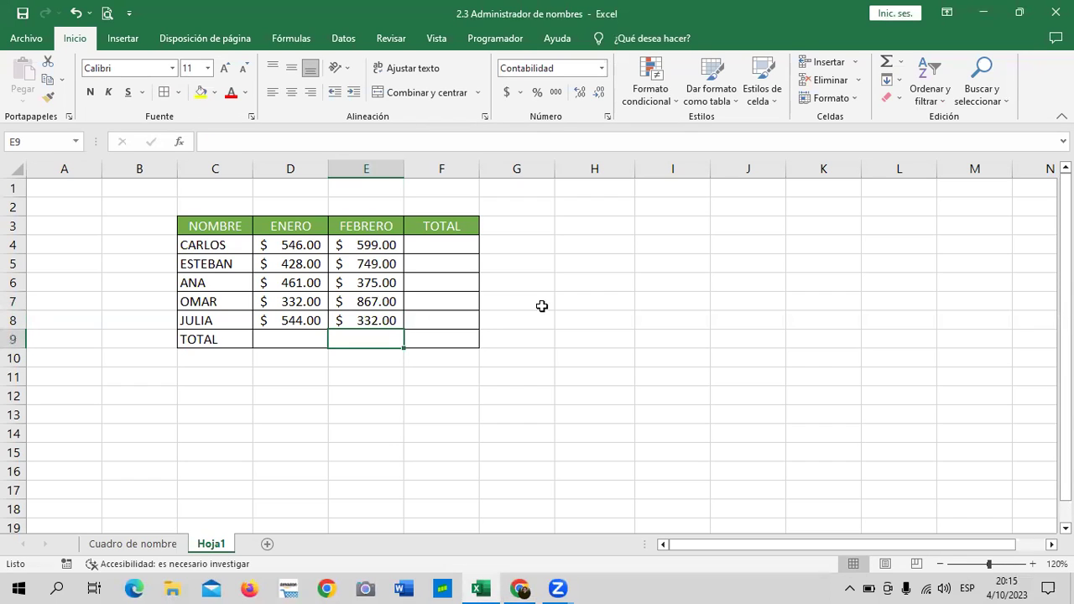
left_click(592, 360)
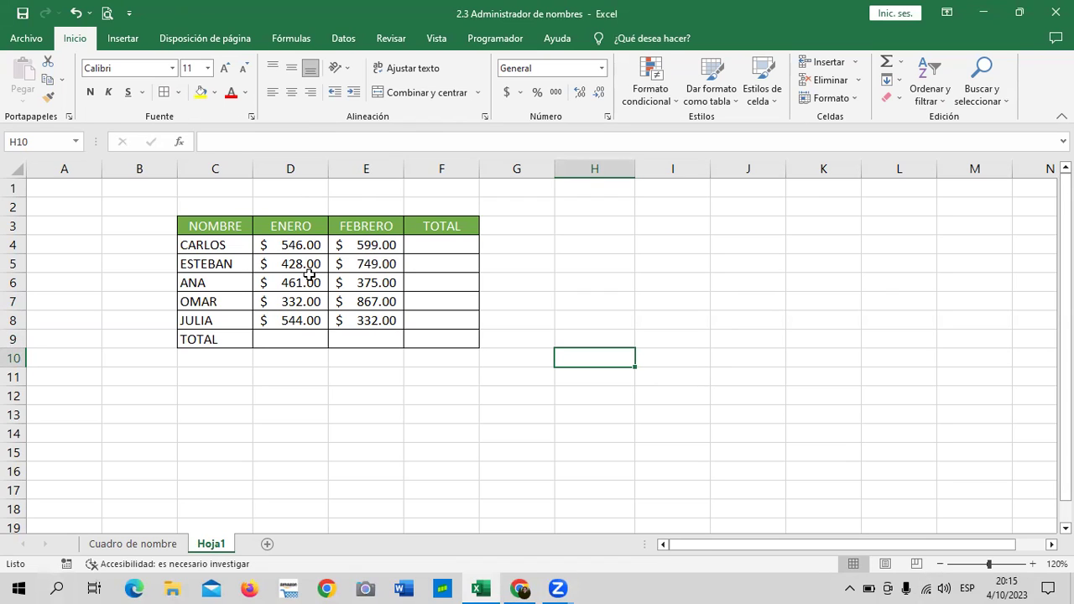
- Name CARLOS's and ESTEBAN's ENERO–FEBRERO amount cells CARLOS and ESTEBAN via the Name Box
left_click_drag(270, 246, 363, 243)
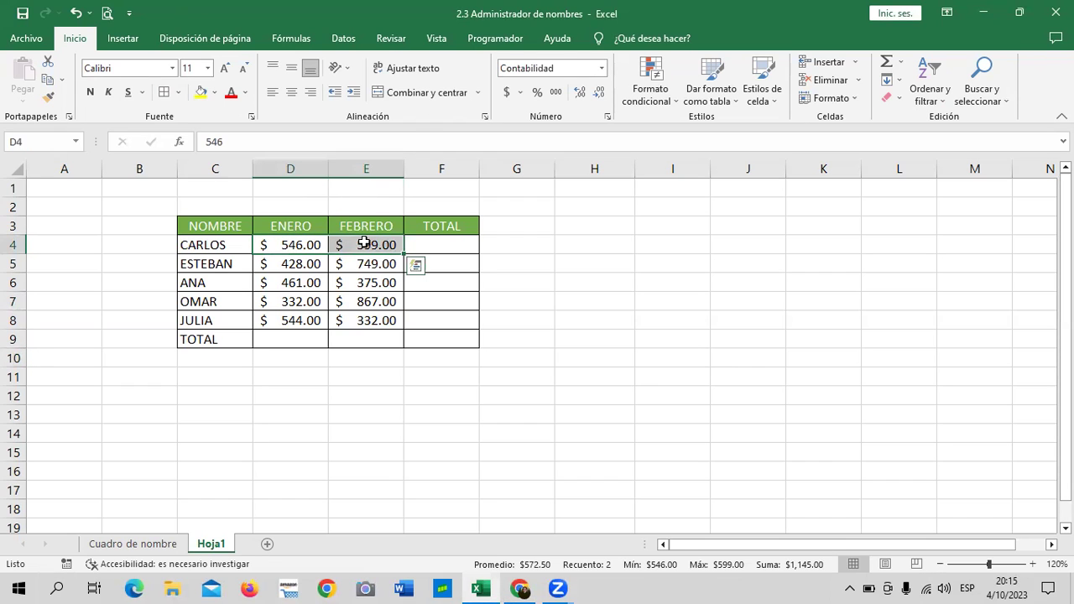
left_click(54, 141)
type("CARLOS")
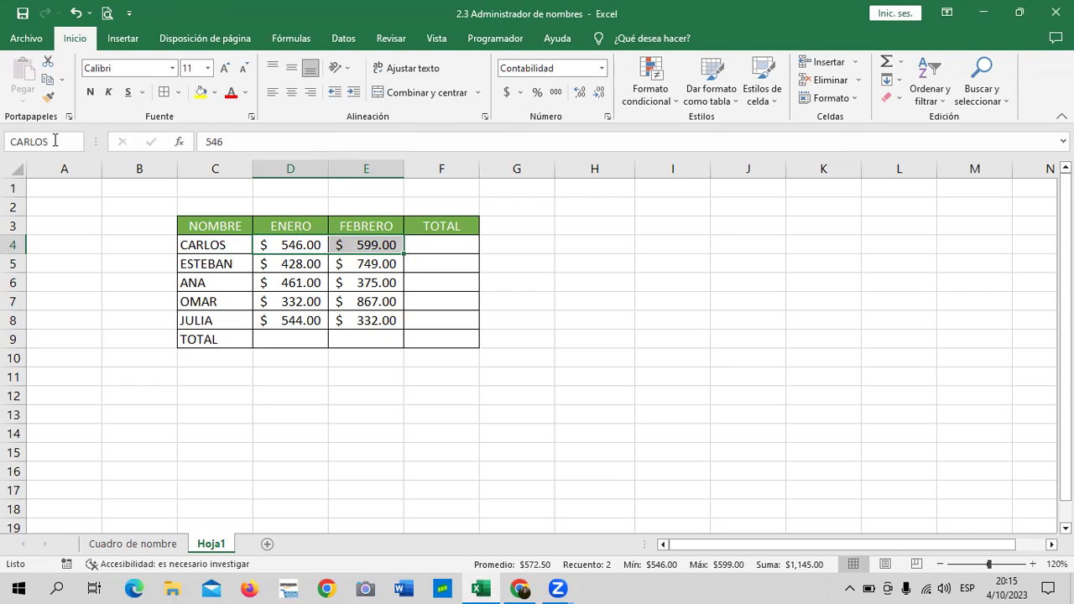
key("Return")
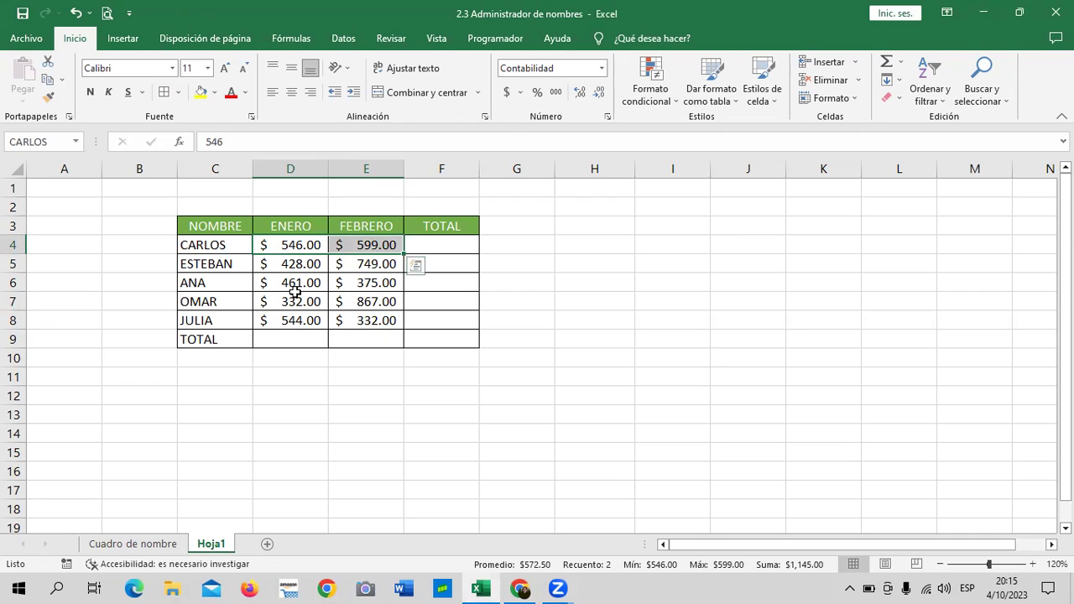
left_click_drag(273, 263, 350, 263)
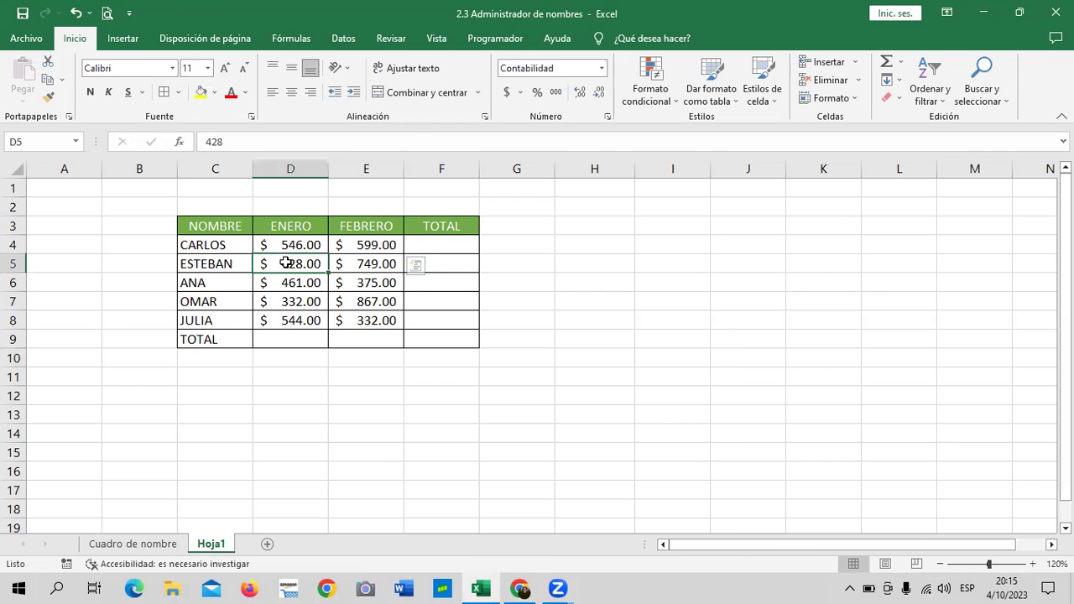
left_click_drag(286, 245, 353, 244)
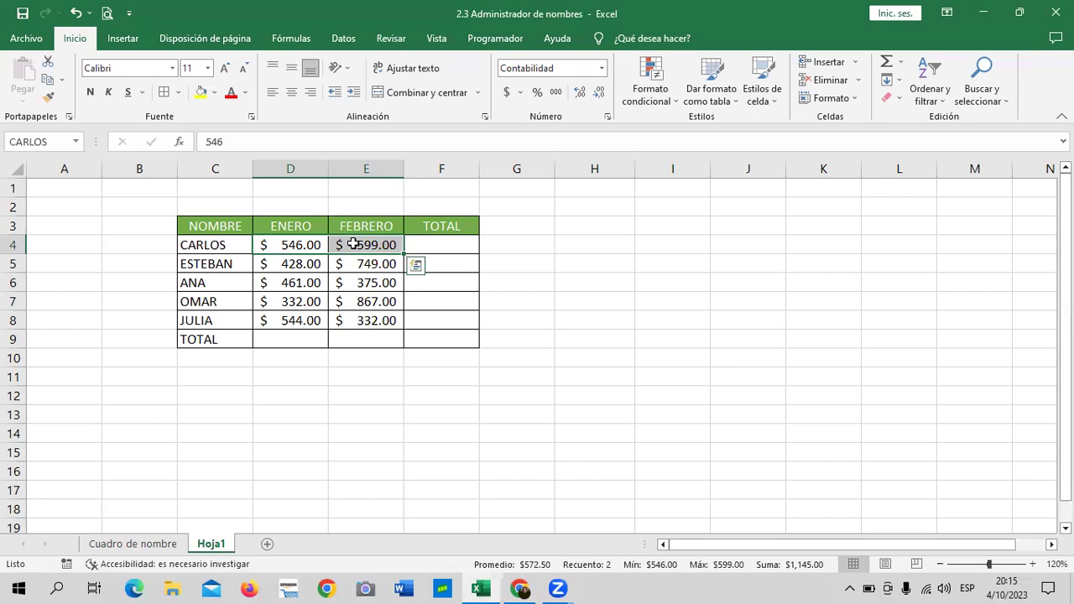
left_click_drag(282, 264, 359, 263)
left_click(62, 141)
type("ESTEBAN")
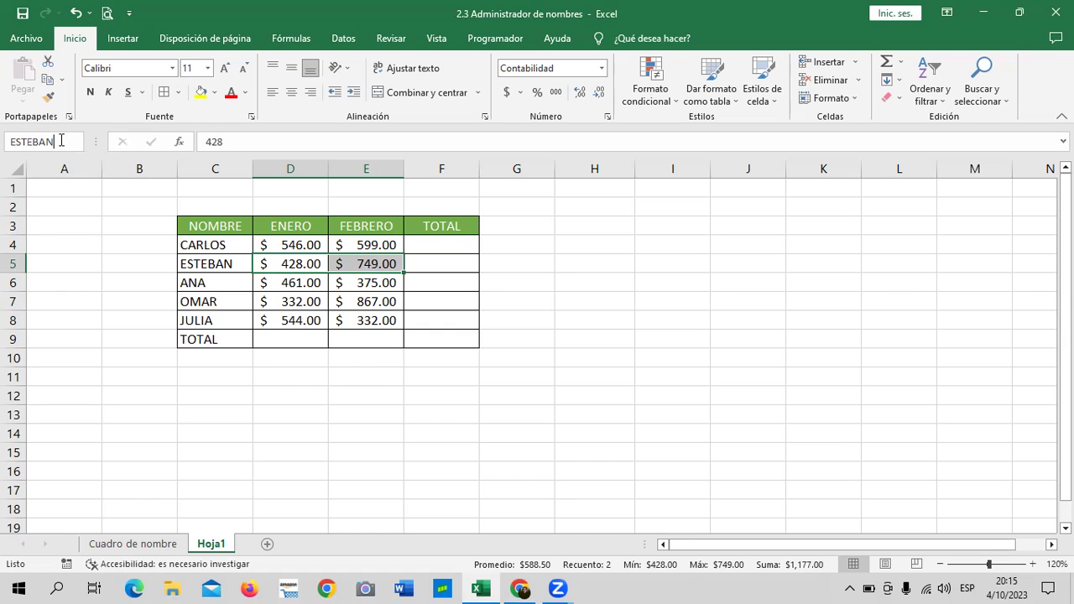
key("Return")
- Name ANA's and OMAR's two monthly amounts ANA and OMAR
left_click_drag(289, 283, 364, 282)
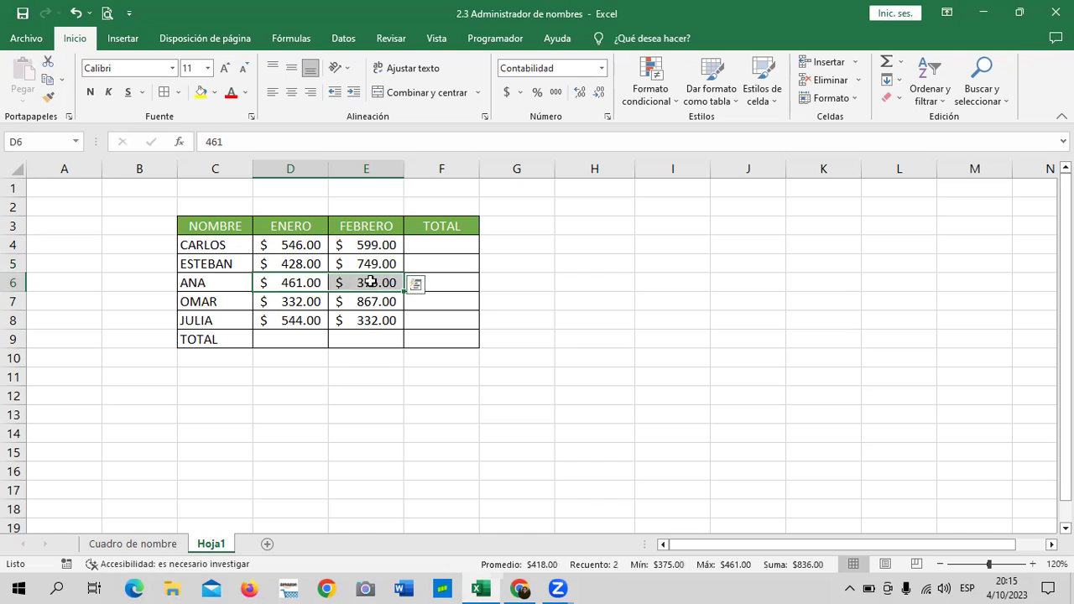
left_click(51, 143)
type("ANA")
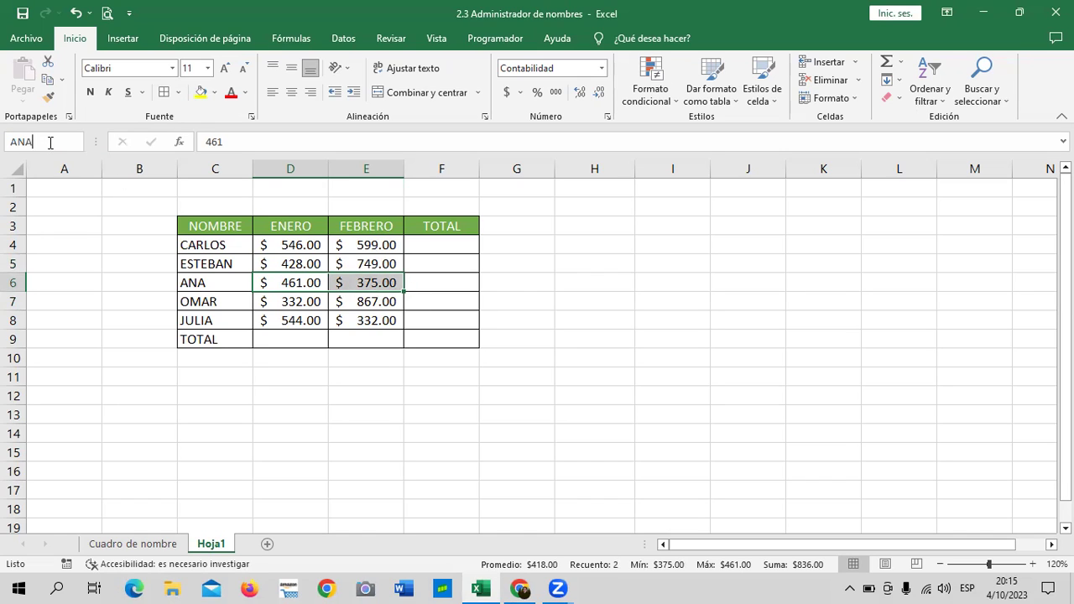
key("Return")
left_click_drag(281, 302, 352, 300)
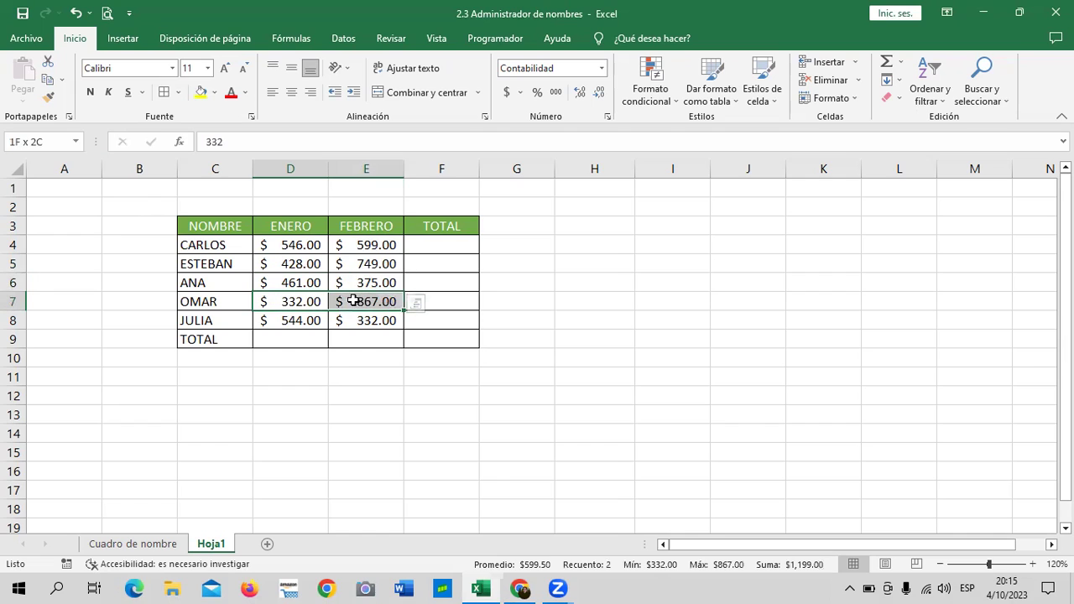
left_click(63, 141)
type("OMAR")
key("Return")
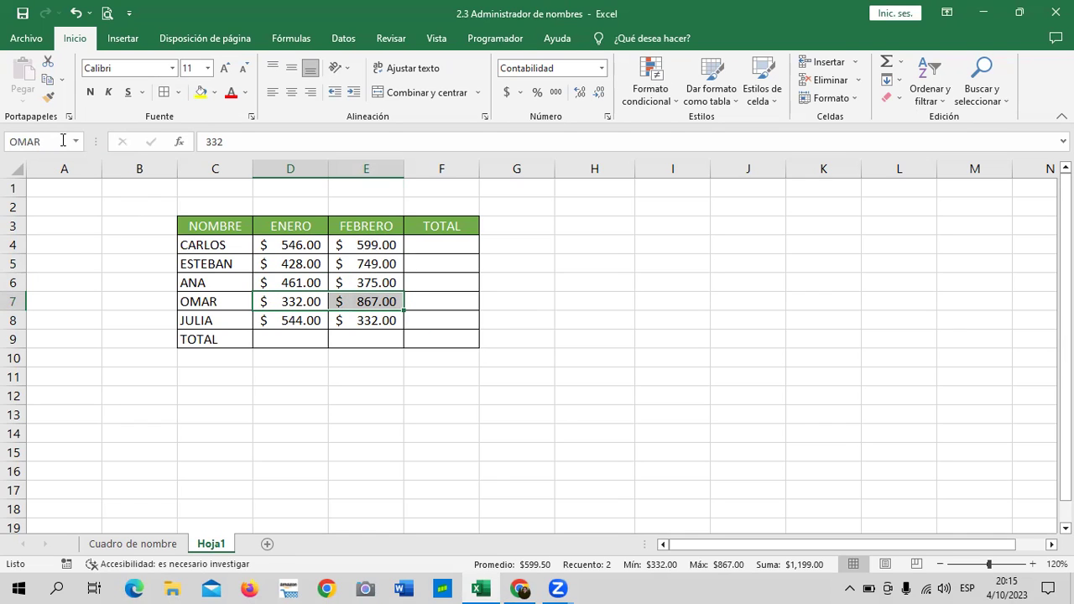
- Name JULIA's monthly amounts JULIA, then go back to the course lesson in Chrome
left_click_drag(263, 324, 363, 323)
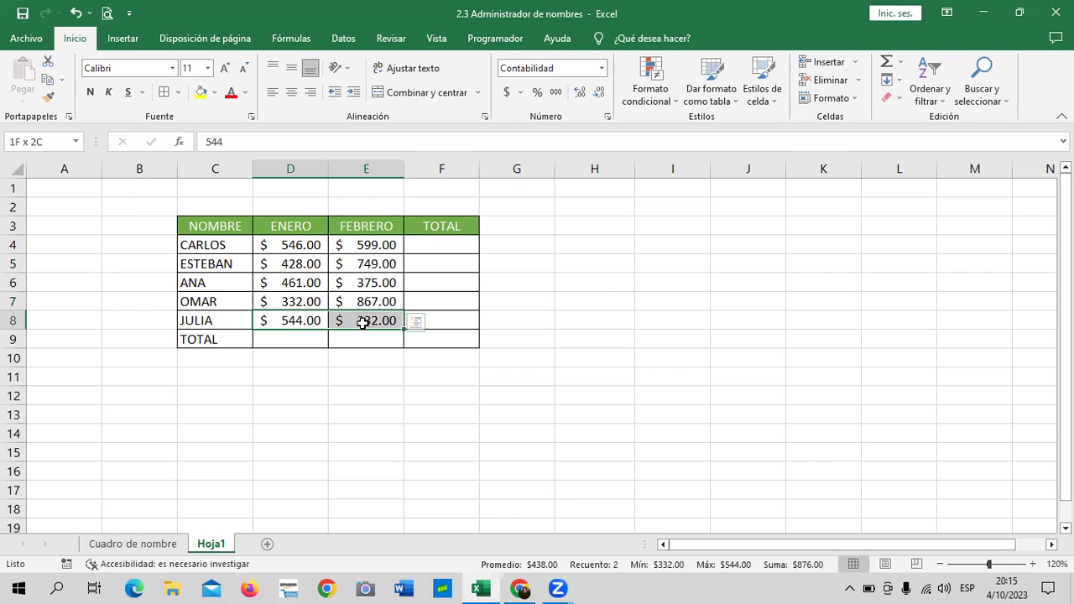
left_click(43, 138)
type("JULIA")
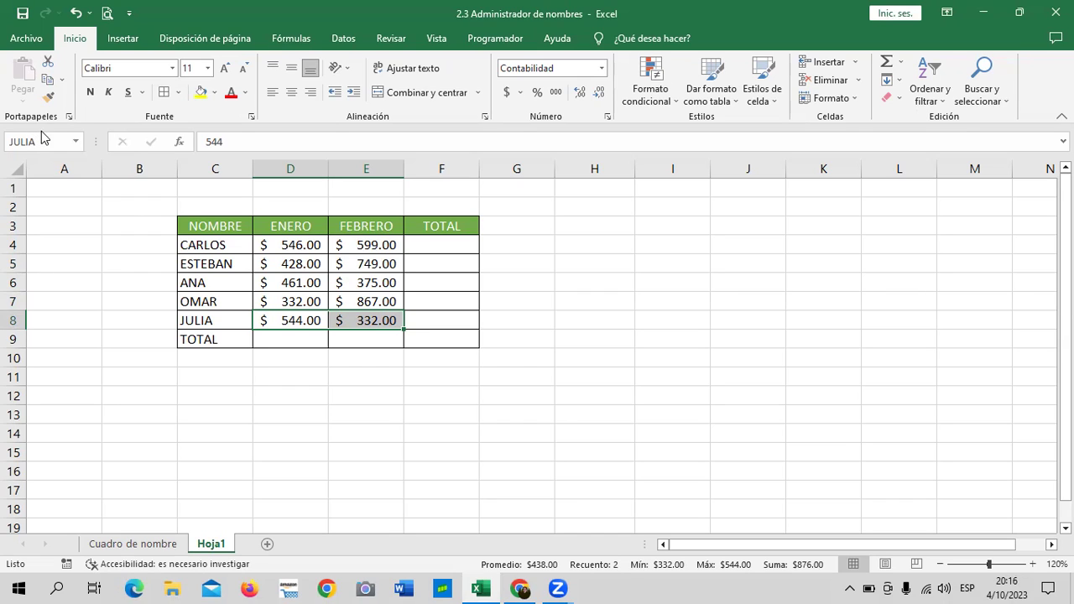
left_click_drag(725, 255, 724, 244)
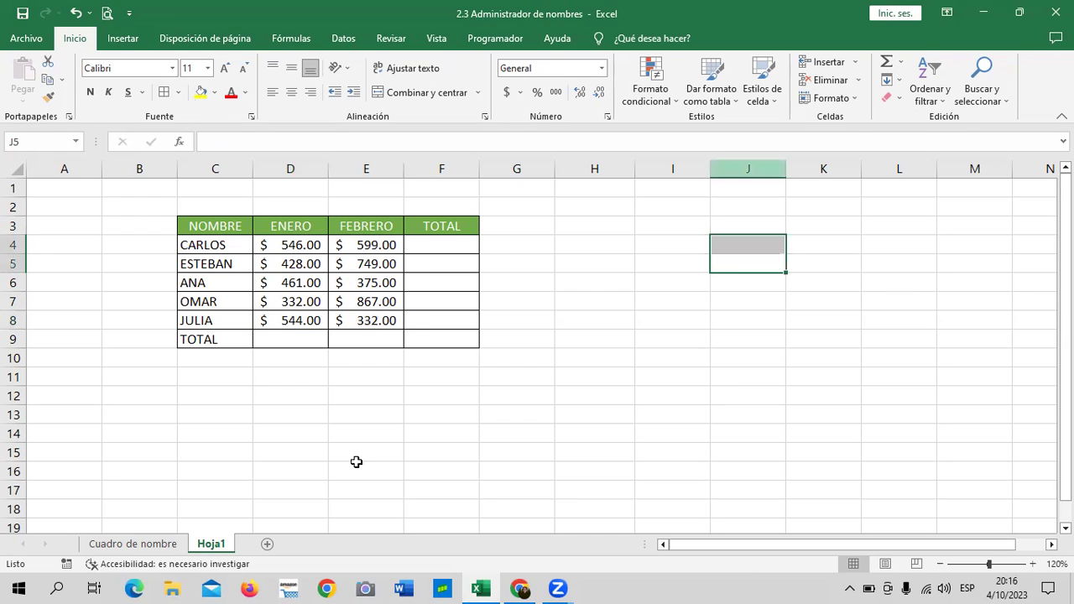
left_click(519, 588)
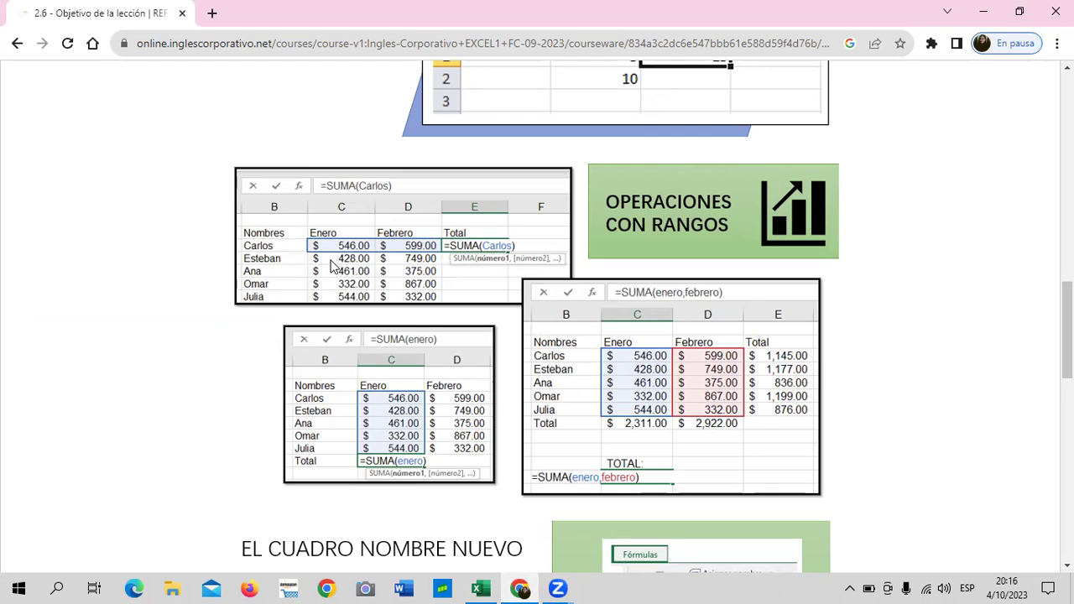
- Scroll the lesson page to the 'El cuadro nombre nuevo' section with the Trimestre1 example
scroll(574, 388, "down", 1)
scroll(574, 388, "down", 2)
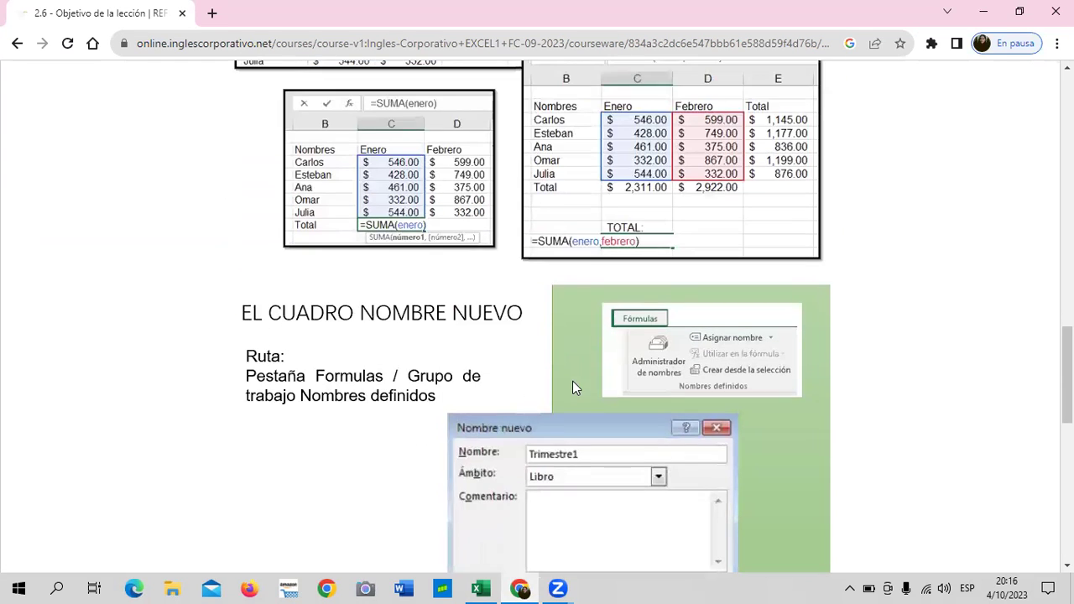
scroll(574, 386, "up", 1)
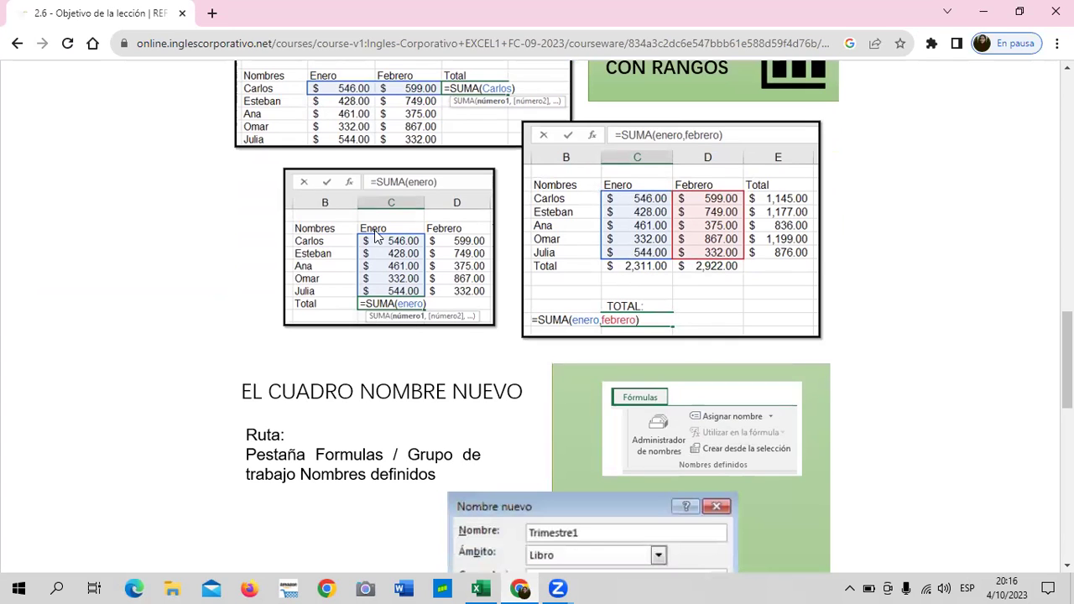
- Back in Excel, name range D4:D8 ENERO and range E4:E8 FEBRERO
left_click(481, 588)
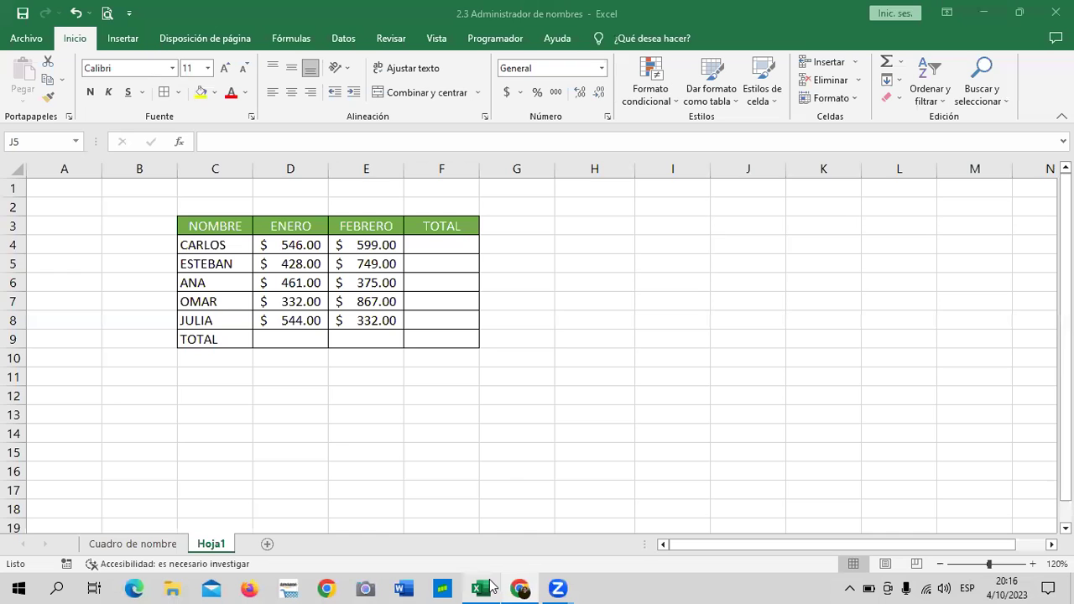
left_click_drag(306, 243, 293, 320)
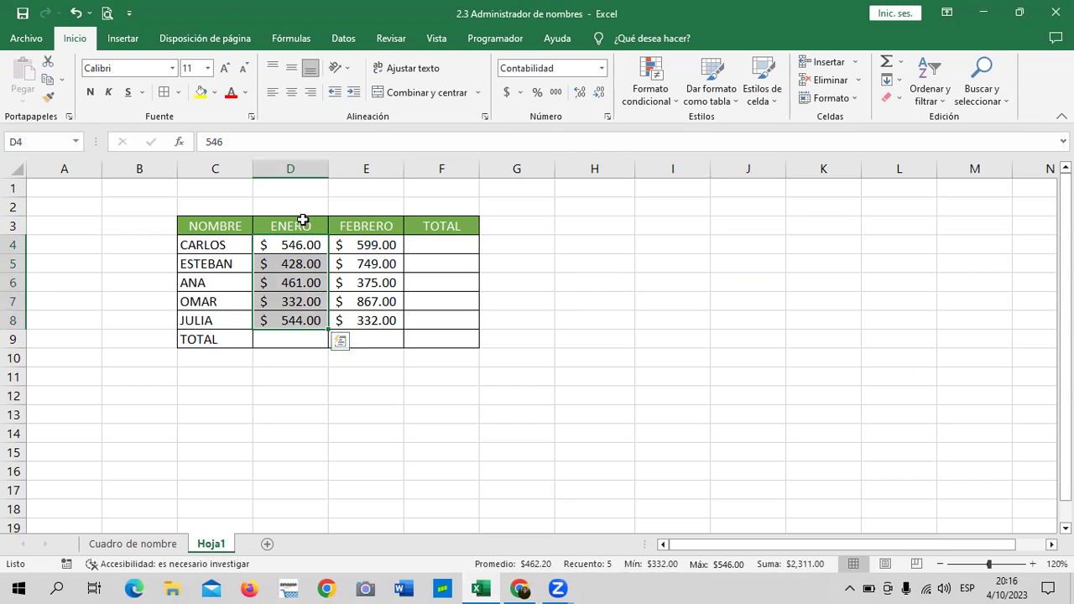
left_click(39, 142)
type("ENERO")
key("Return")
left_click_drag(373, 242, 374, 320)
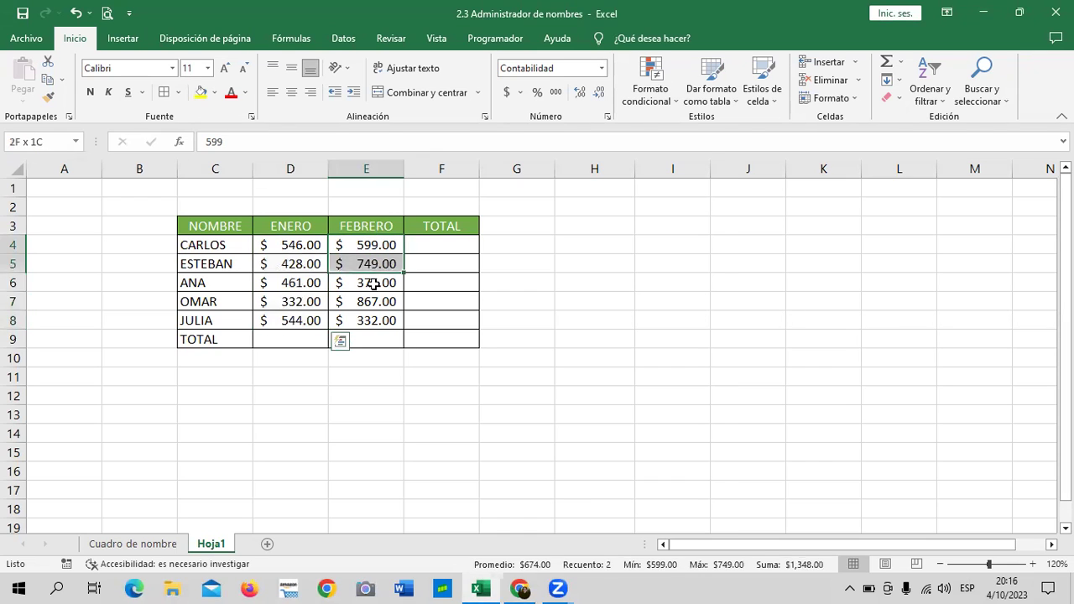
left_click(35, 140)
type("FEBRERO")
key("Return")
left_click(682, 296)
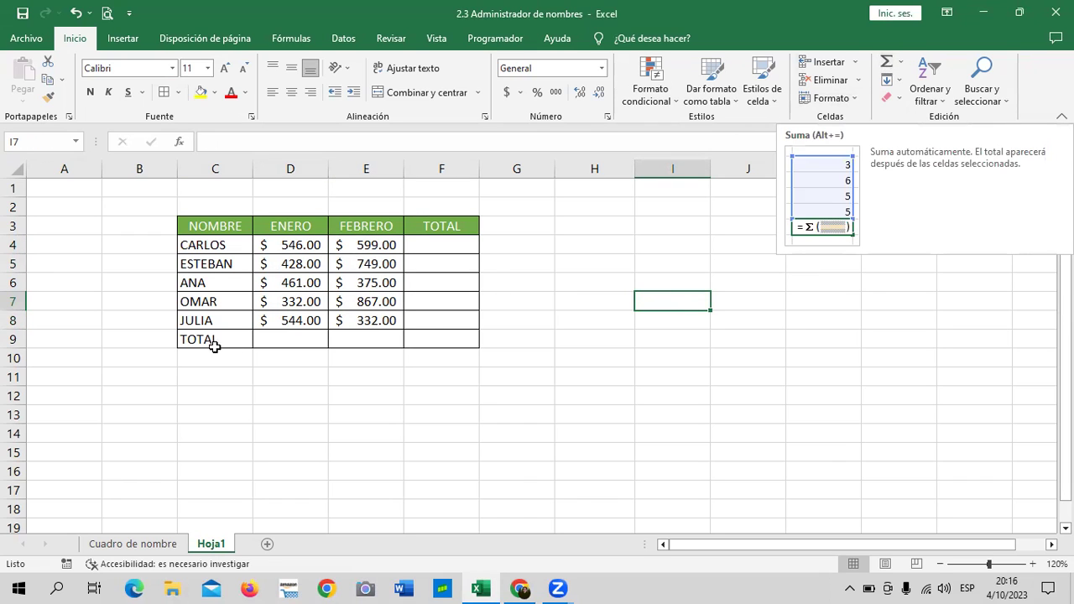
- Enter =SUMA(ENERO) in D9 so the January total shows 2,311.00
left_click(276, 332)
type("=")
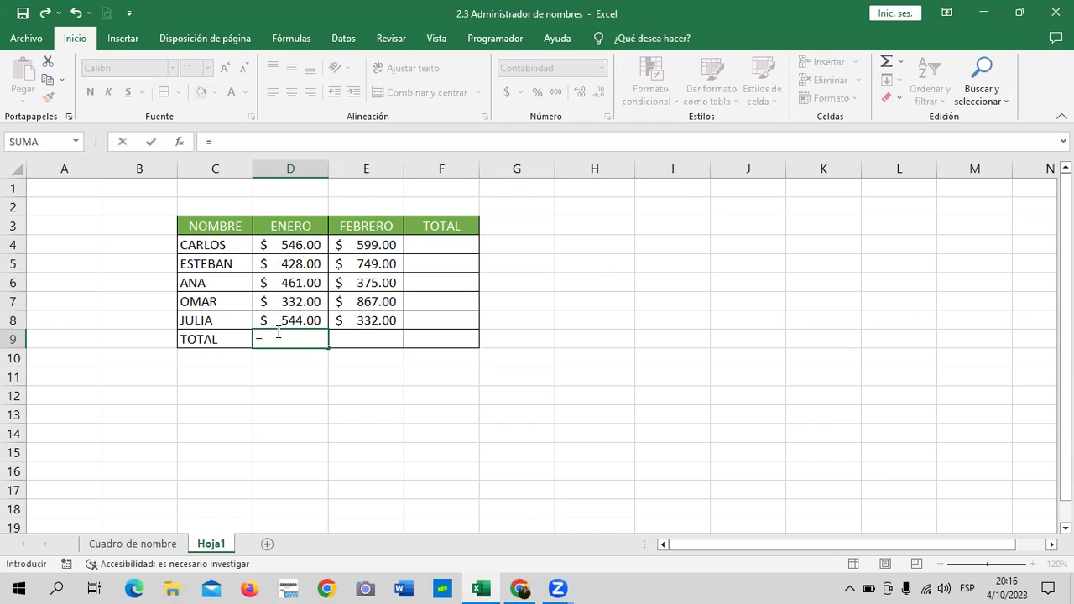
type("SUMA")
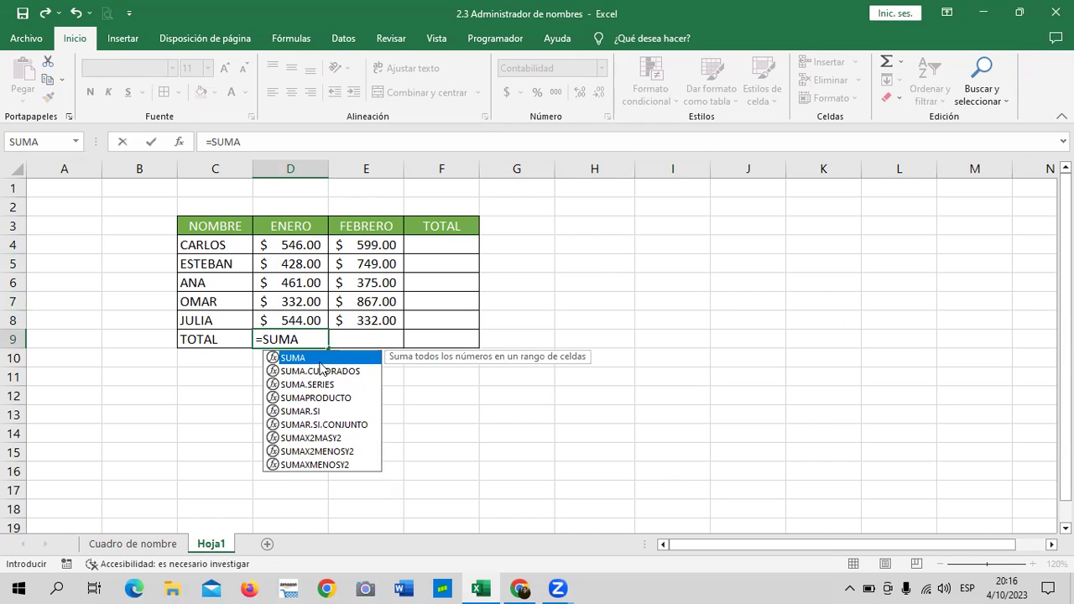
type("(ENE")
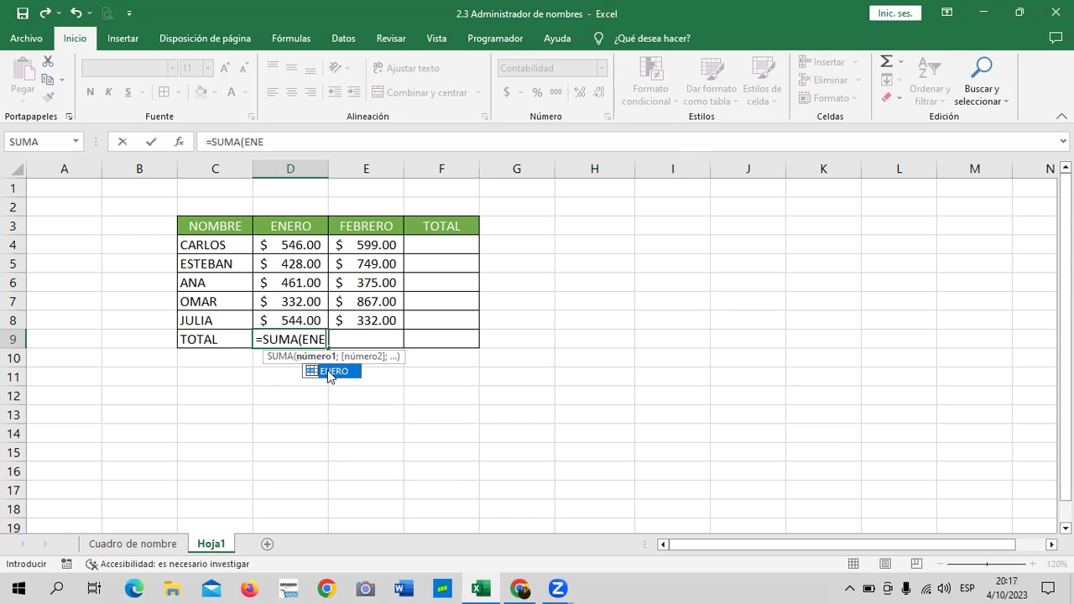
double_click(326, 369)
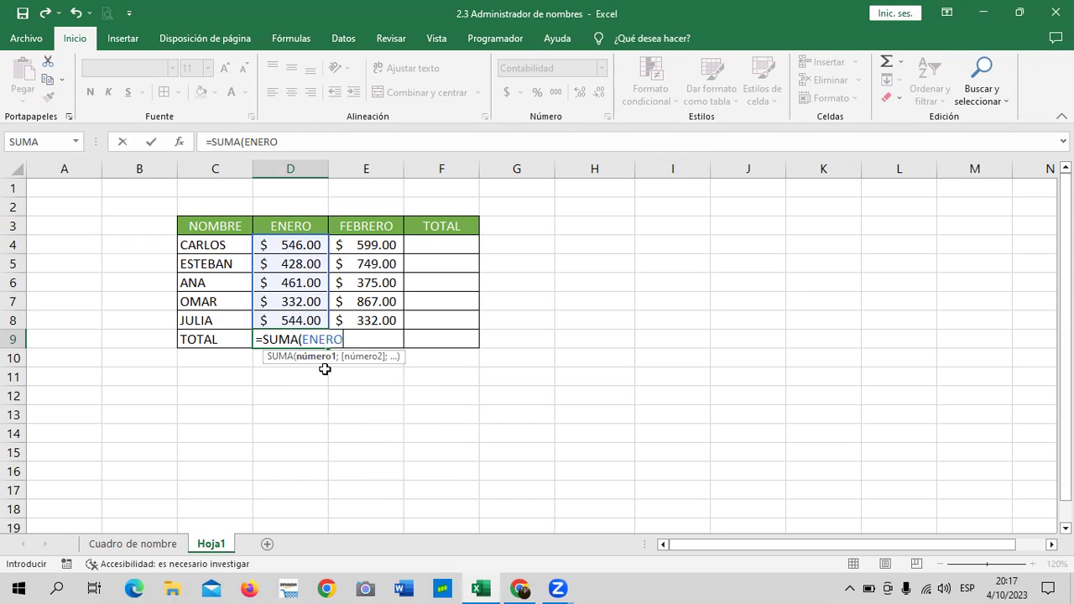
type(")")
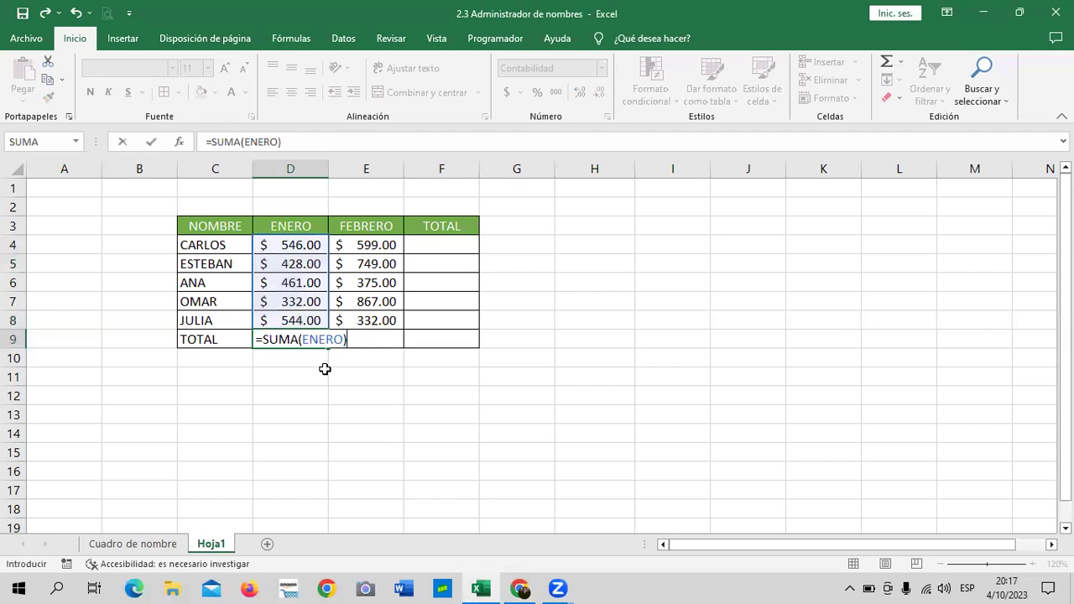
key("Return")
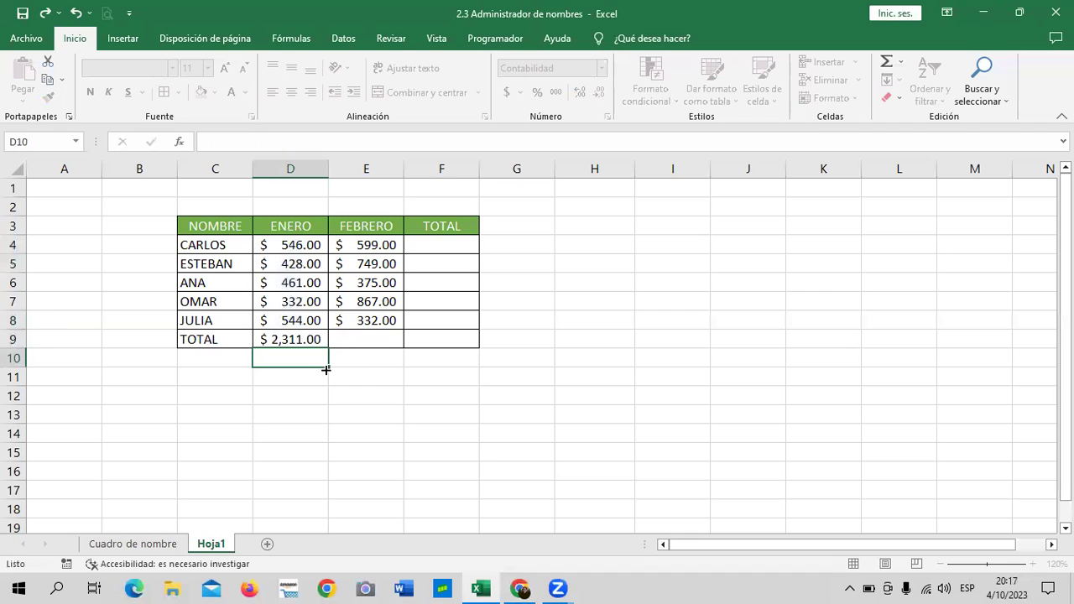
left_click(286, 340)
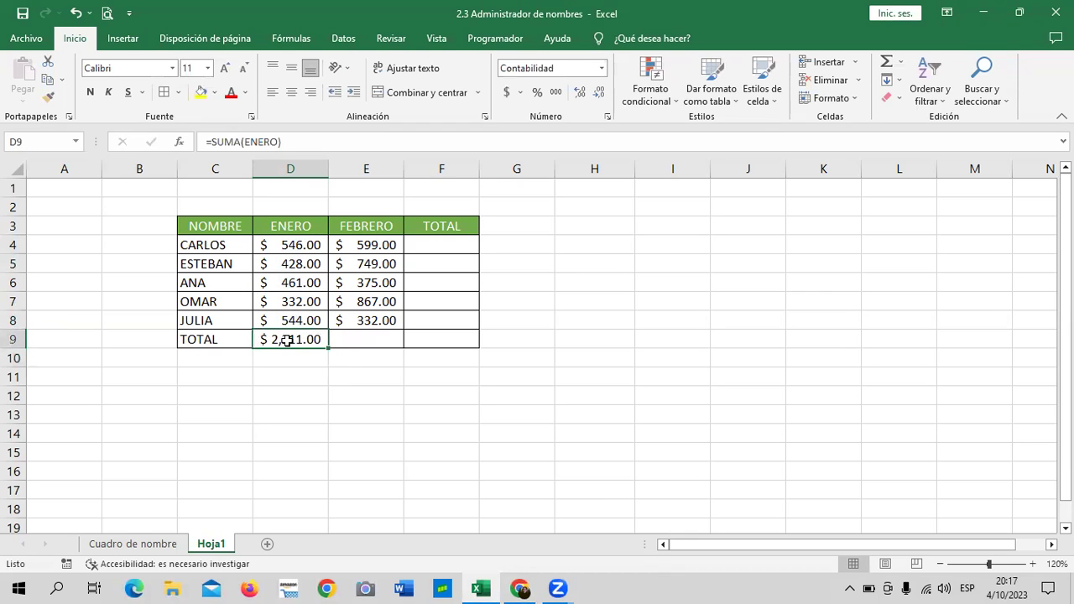
left_click(302, 139)
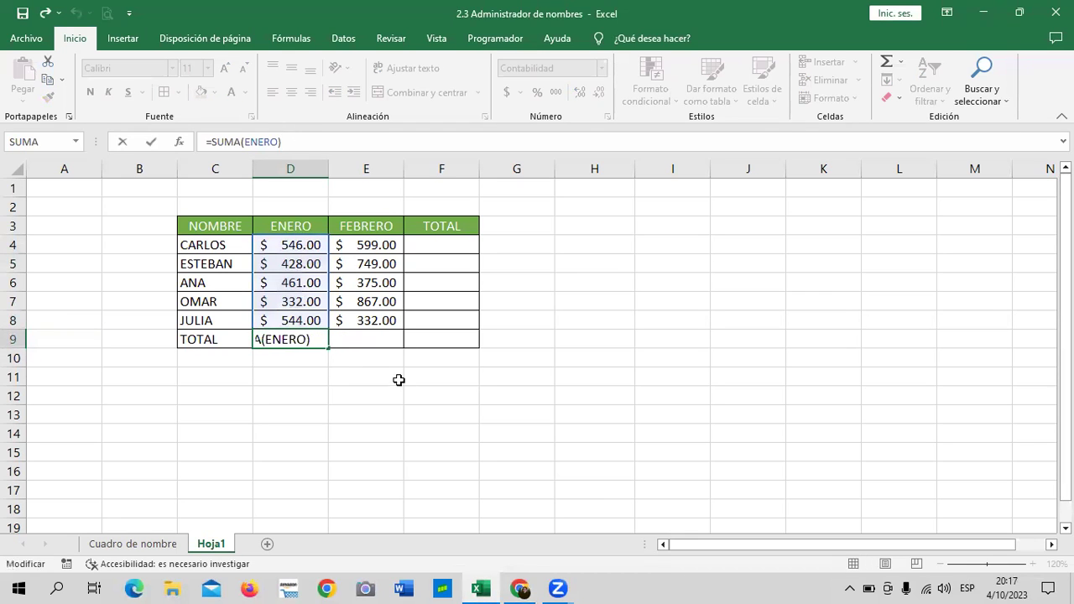
- Enter =SUMA(FEBRERO) in E9 so the February total shows 2,922.00
left_click(366, 338)
type("=")
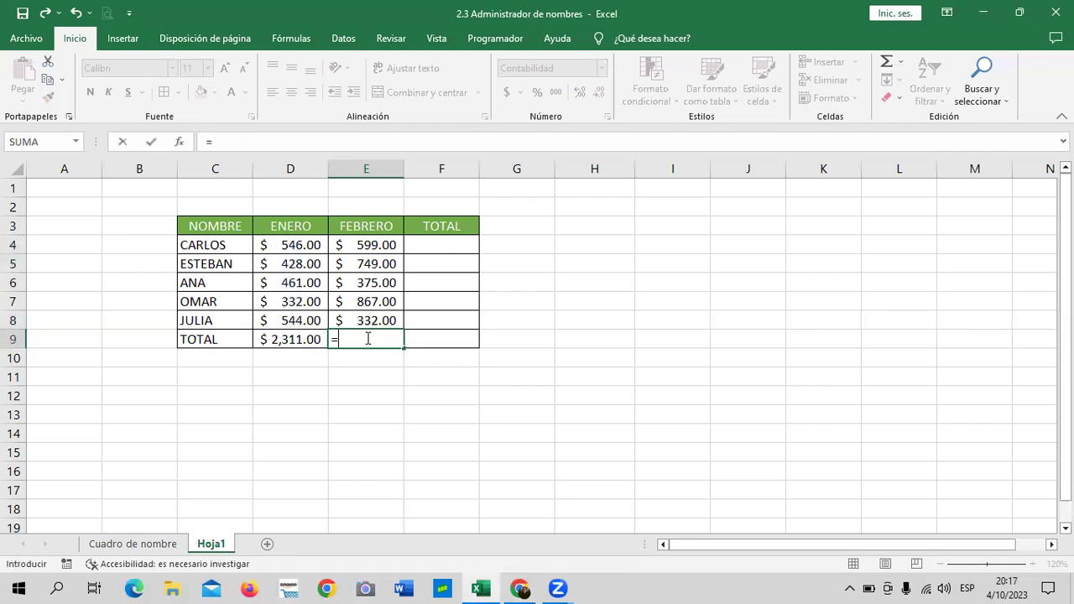
type("SUMA")
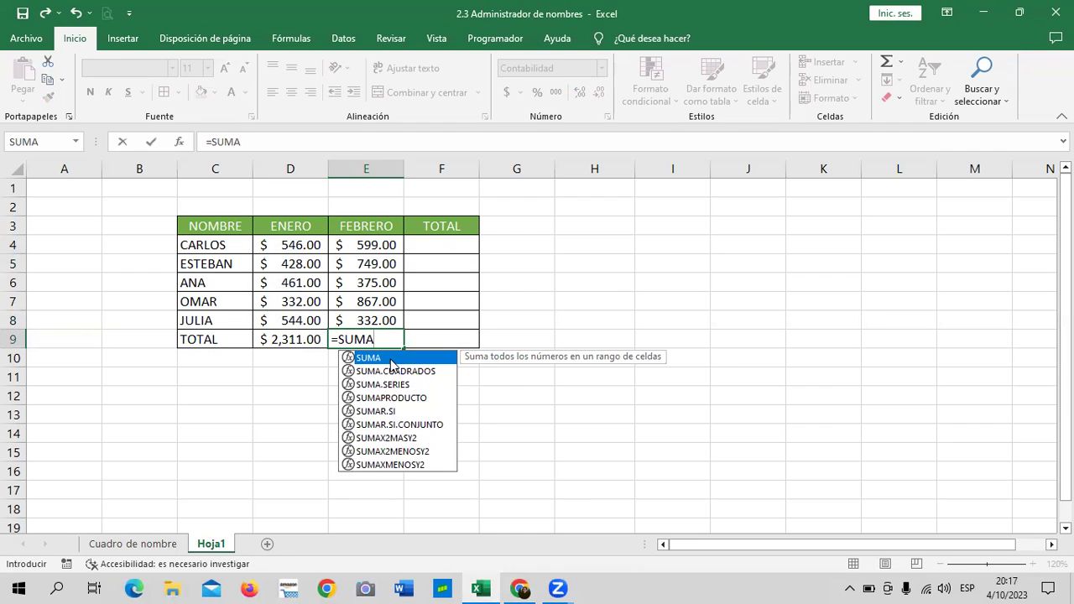
double_click(394, 361)
type("FE")
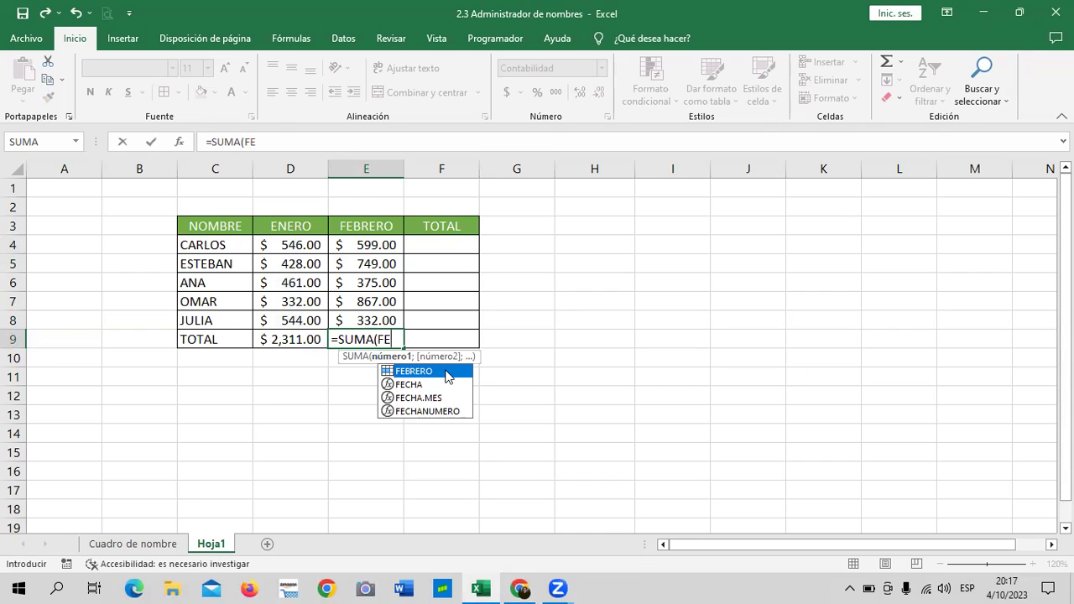
double_click(446, 372)
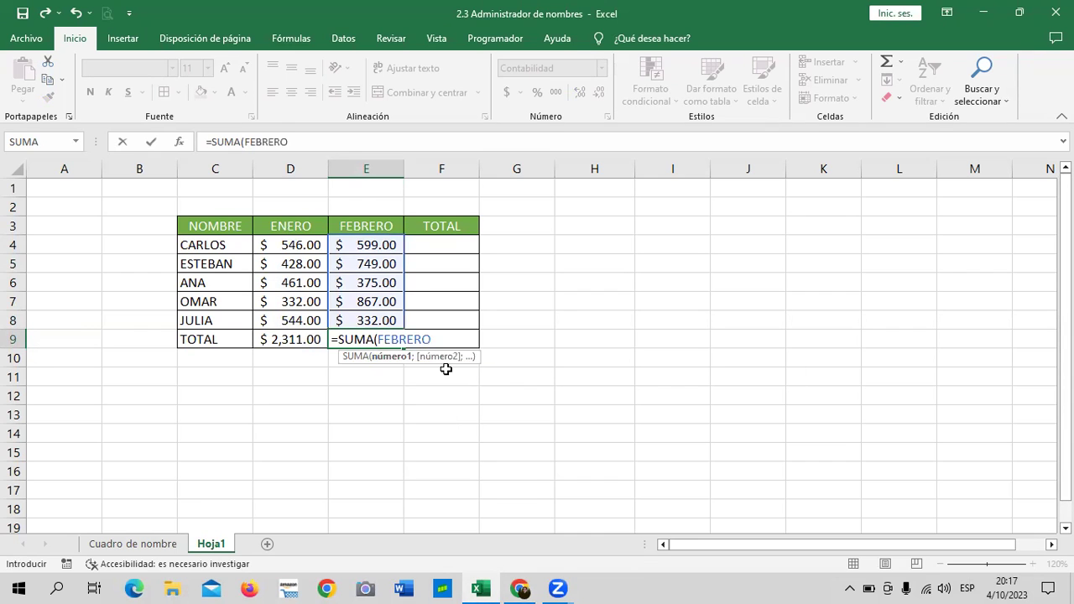
type(")")
key("Return")
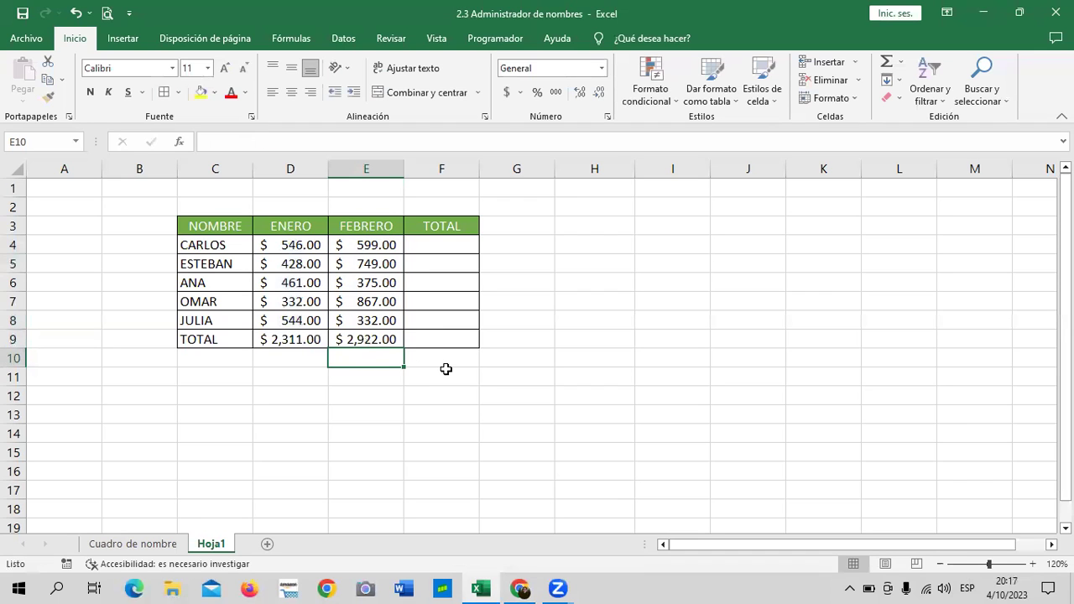
left_click(451, 243)
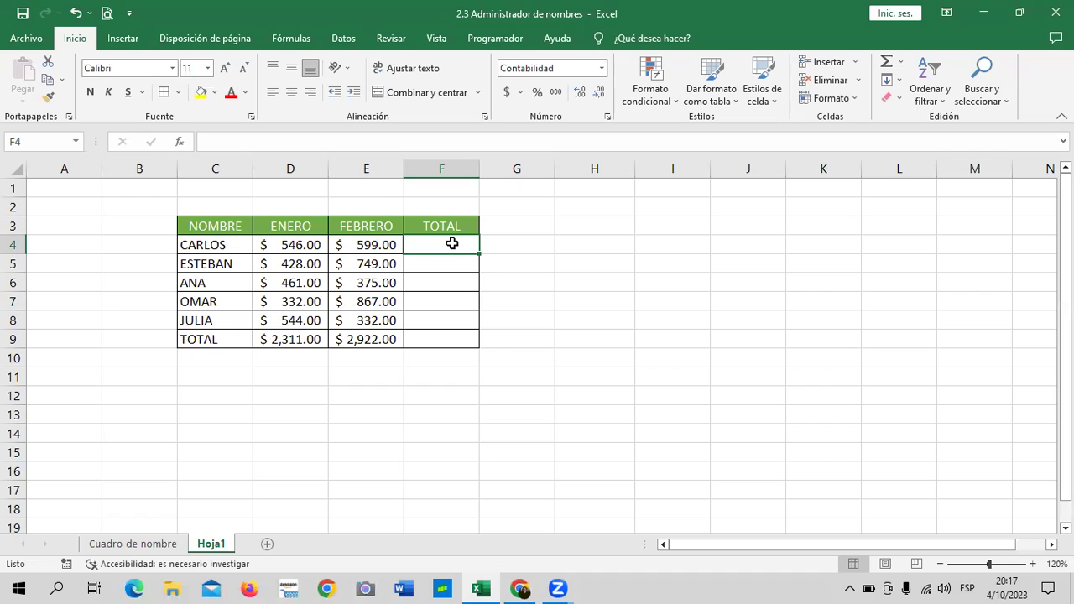
- Enter =SUMA(CARLOS) in F4 so CARLOS's total shows $1,145.00
type("=SU")
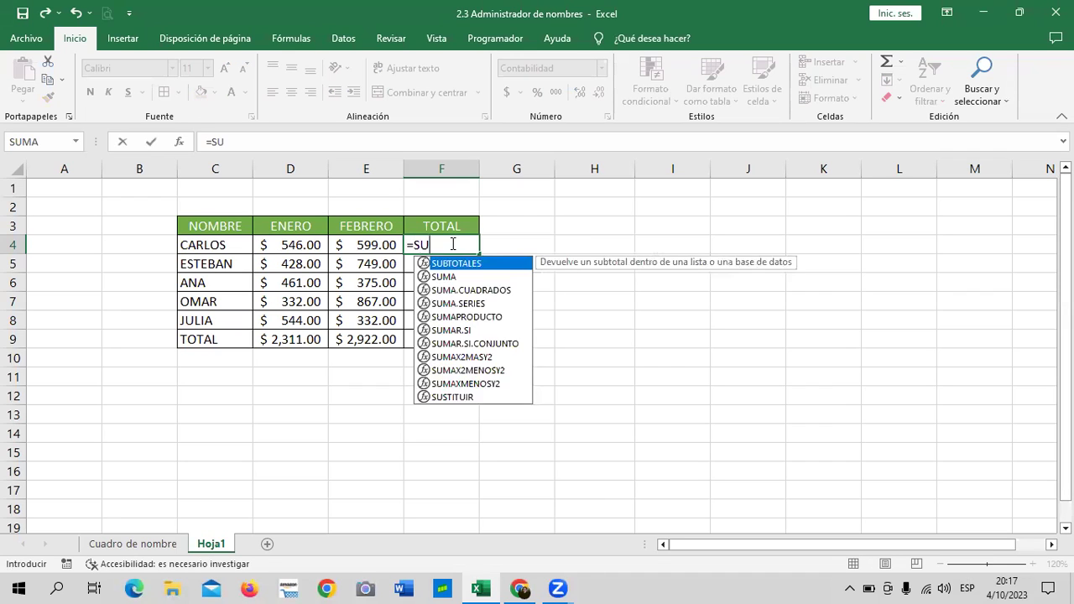
type("MA")
double_click(436, 264)
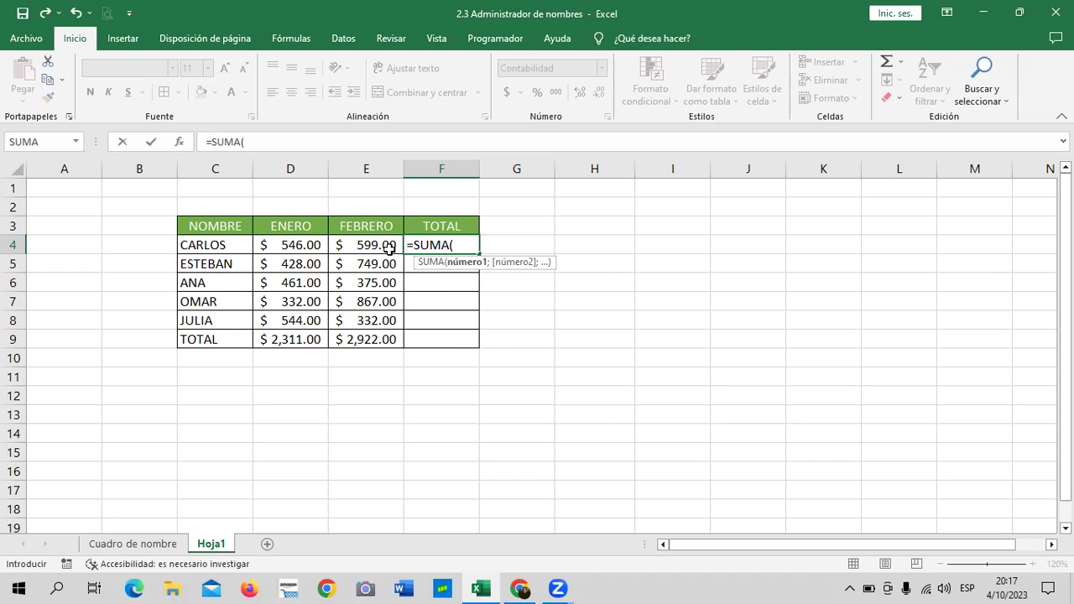
type("CAR")
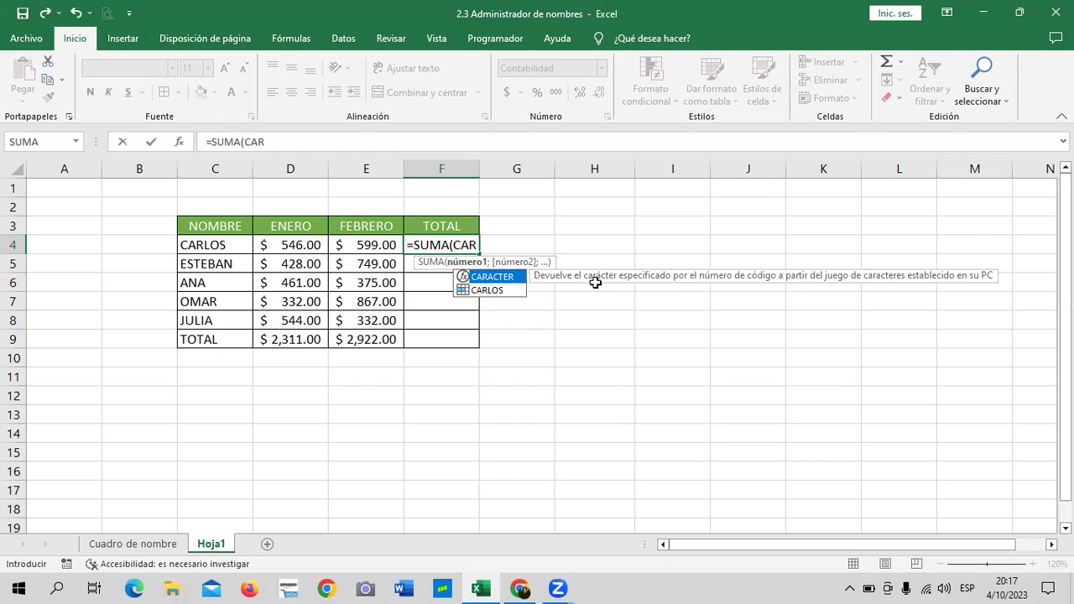
left_click(512, 292)
double_click(512, 291)
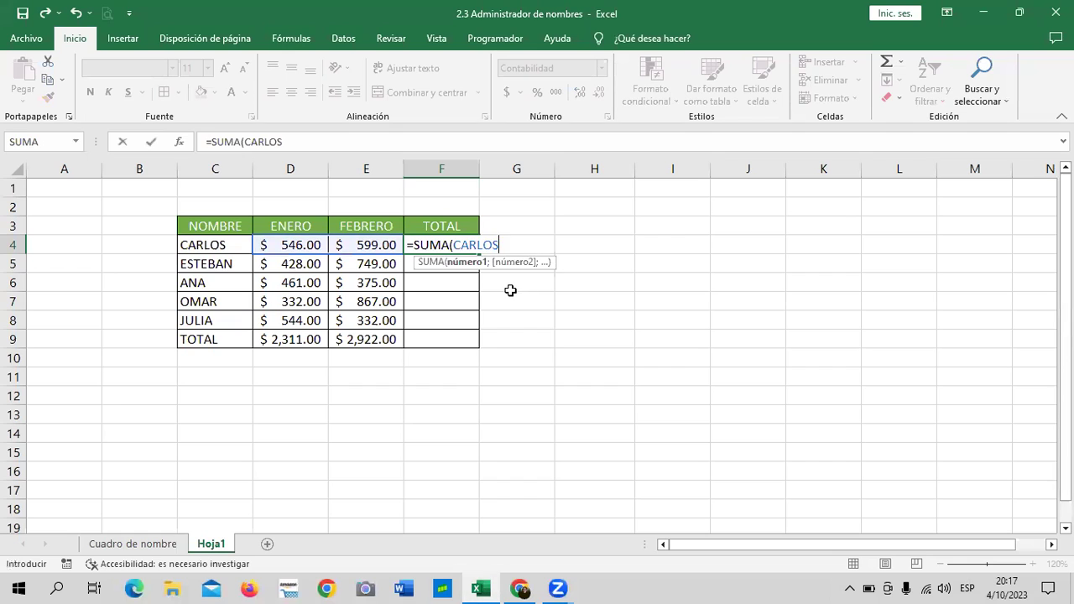
type(")")
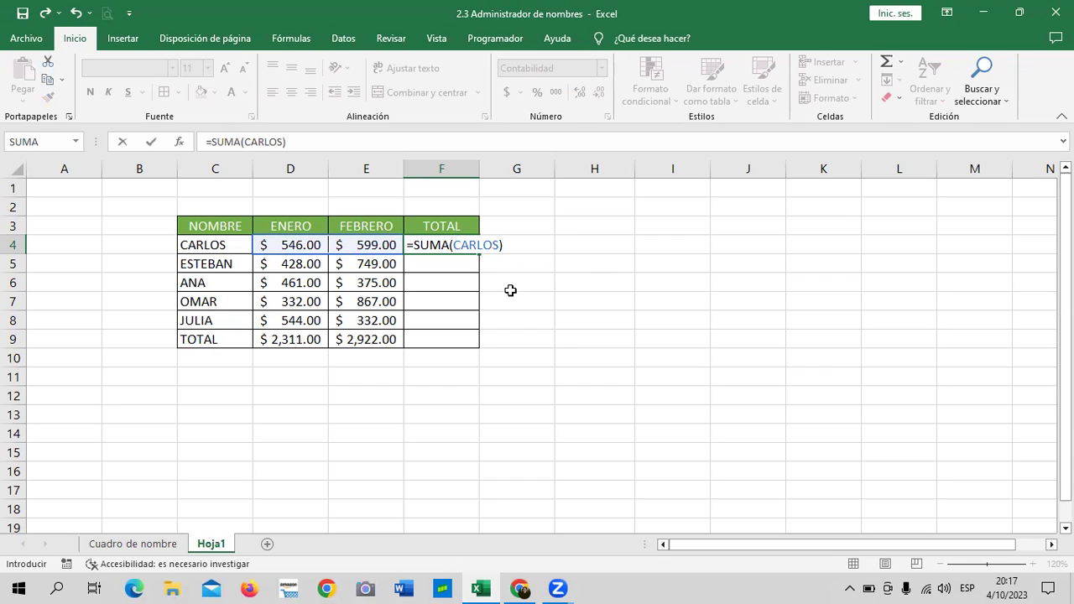
key("Return")
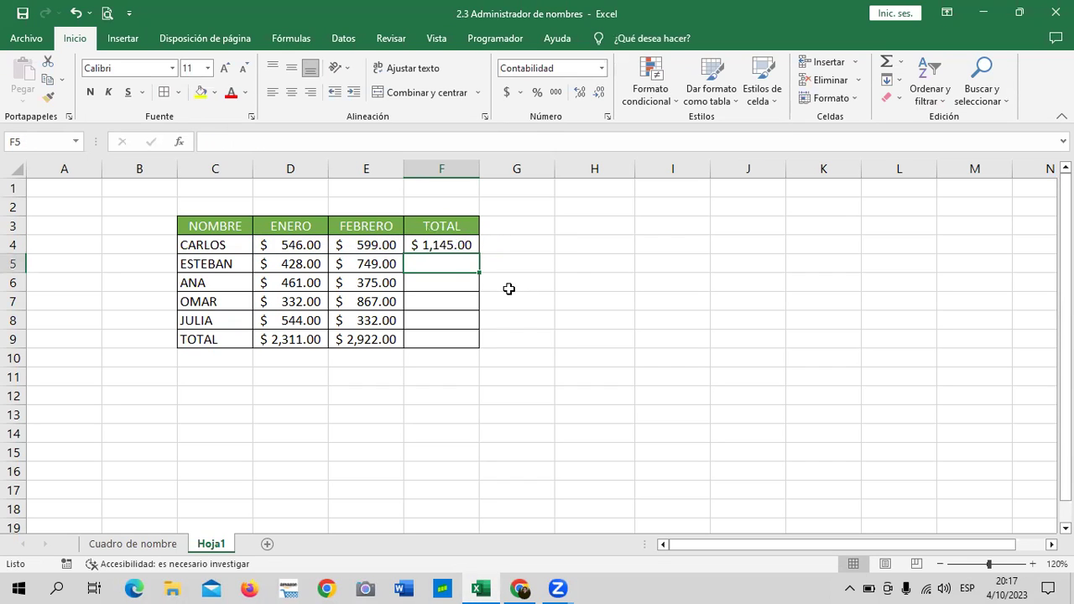
- Enter =SUMA(ESTEBAN) in F5 for ESTEBAN's $1,177.00 row total
type("=SU")
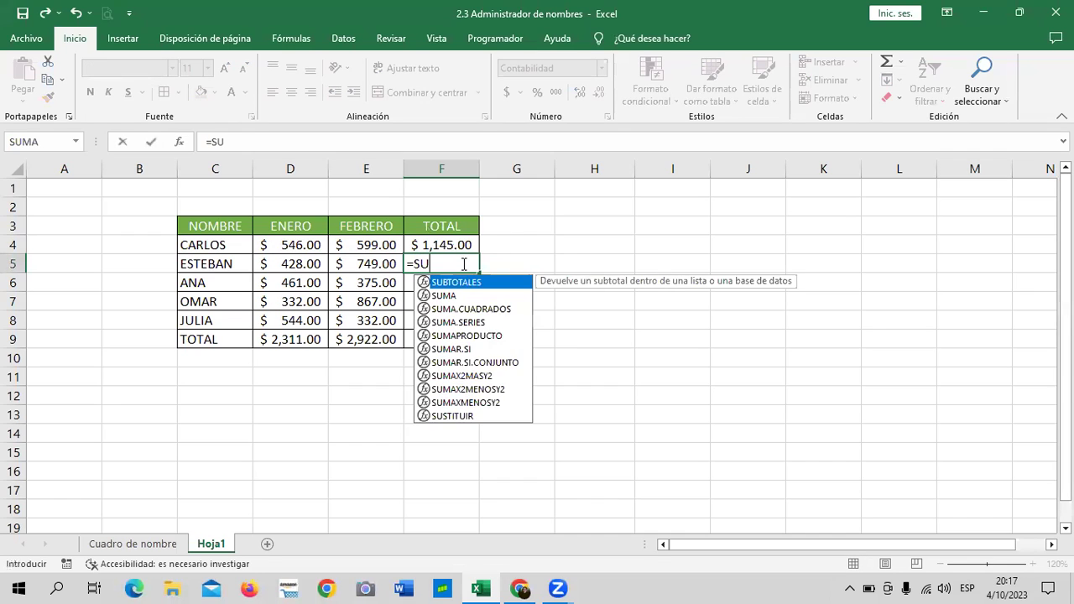
type("MA")
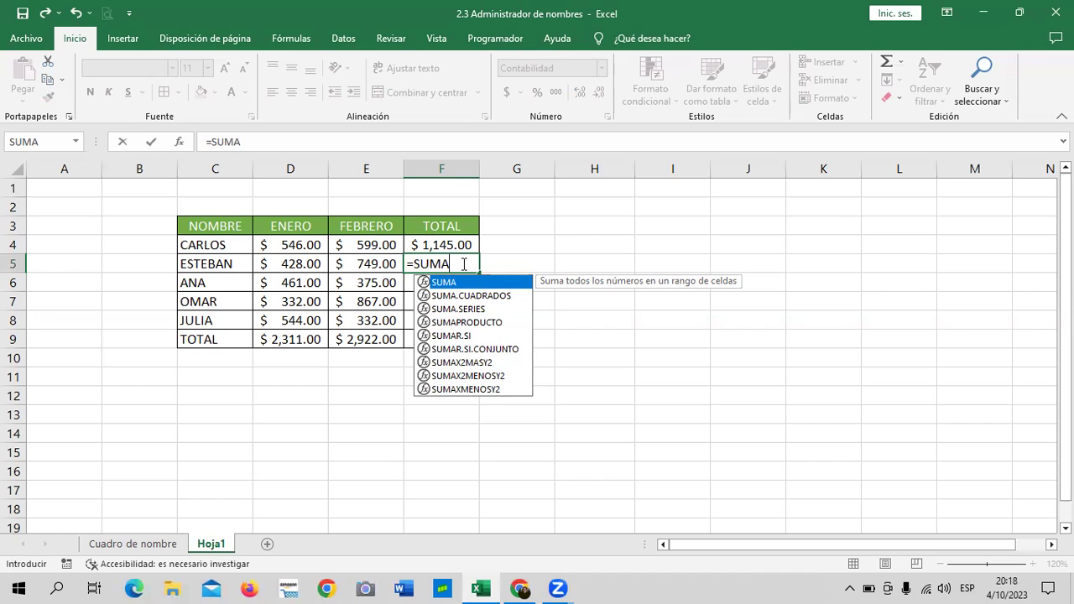
double_click(499, 280)
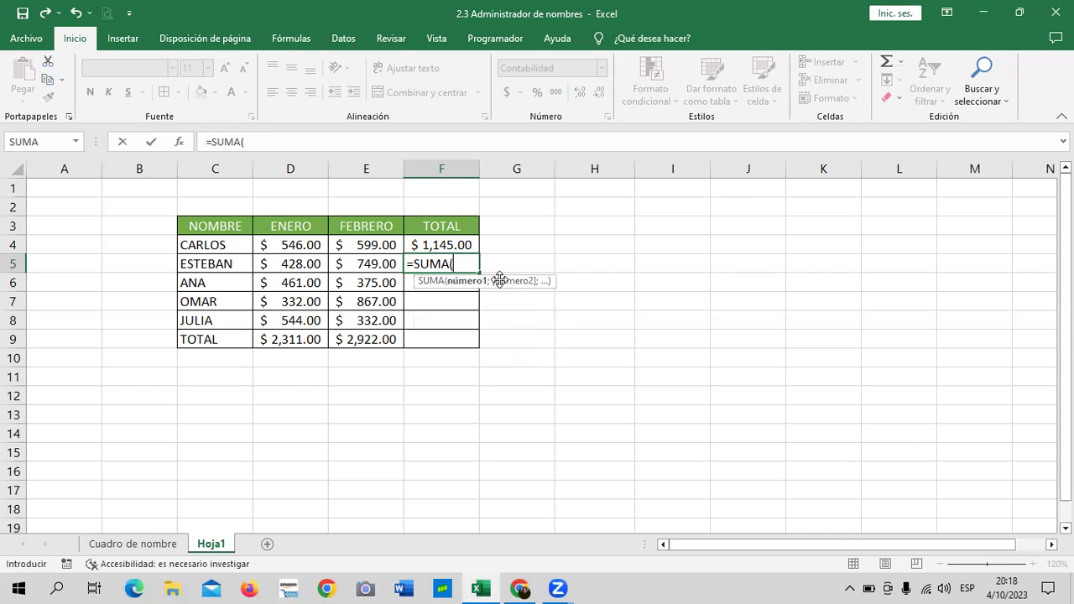
type("ESTEBAN")
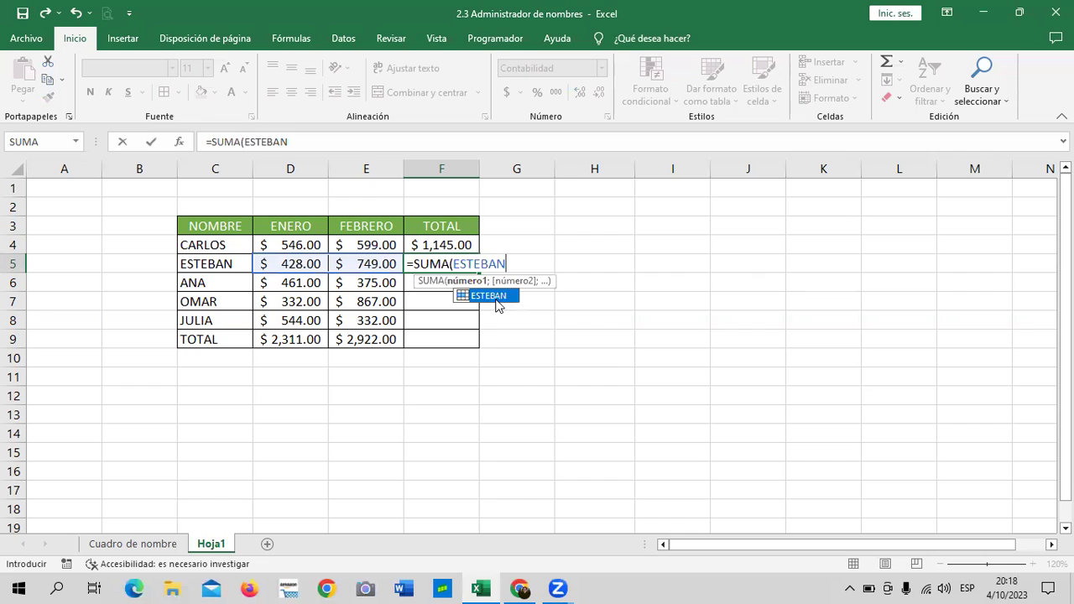
double_click(496, 294)
type(")")
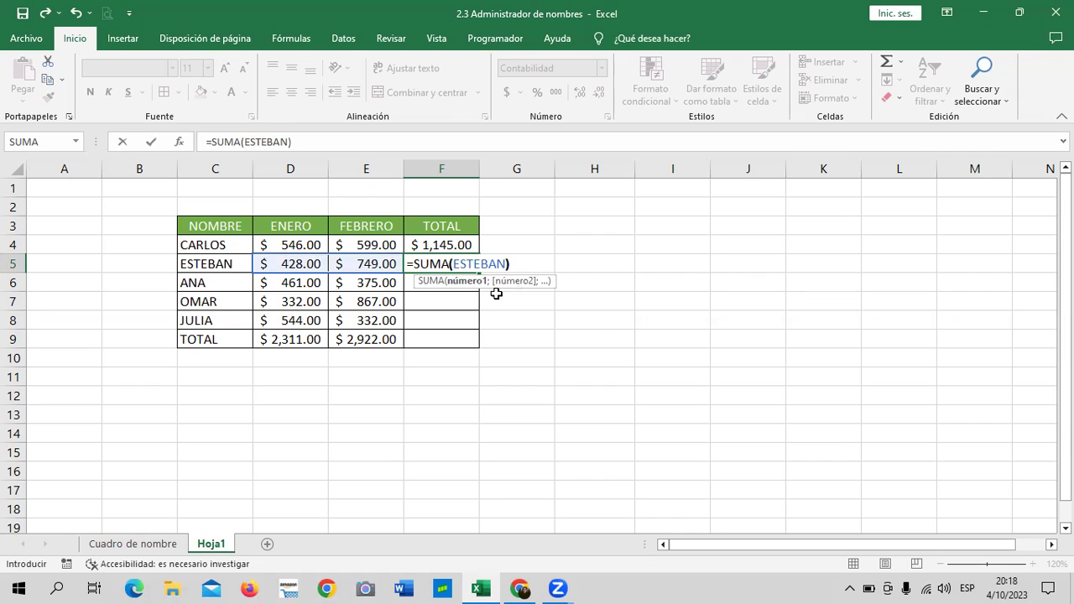
key("Return")
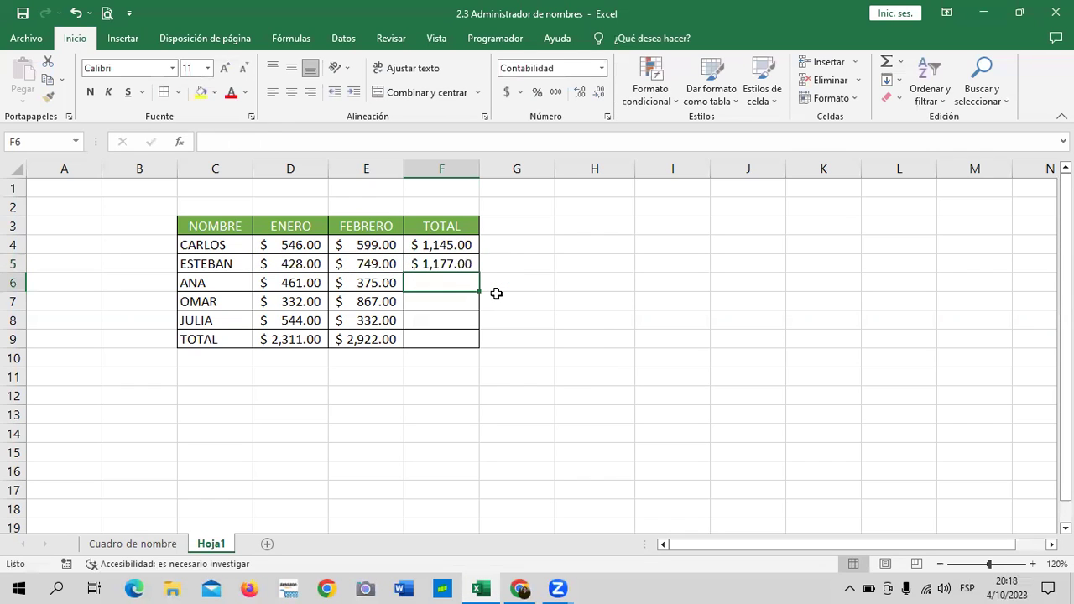
- Enter =SUMA(ANA) in F6 and =SUMA(OMAR) in F7, giving $836.00 and $1,199.00
left_click(505, 280)
left_click(458, 277)
type("=")
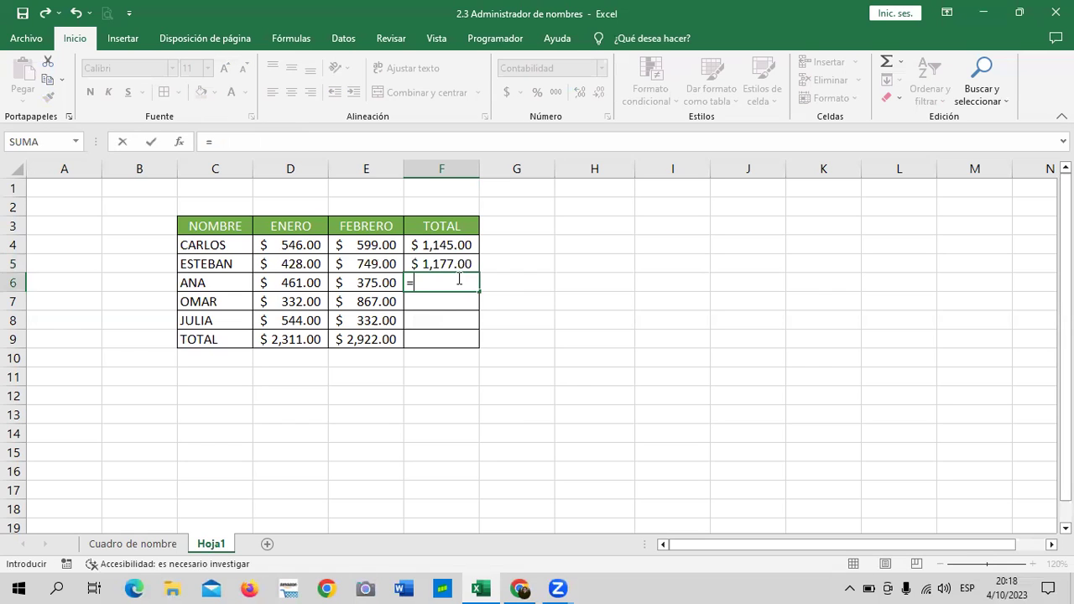
type("SUMA")
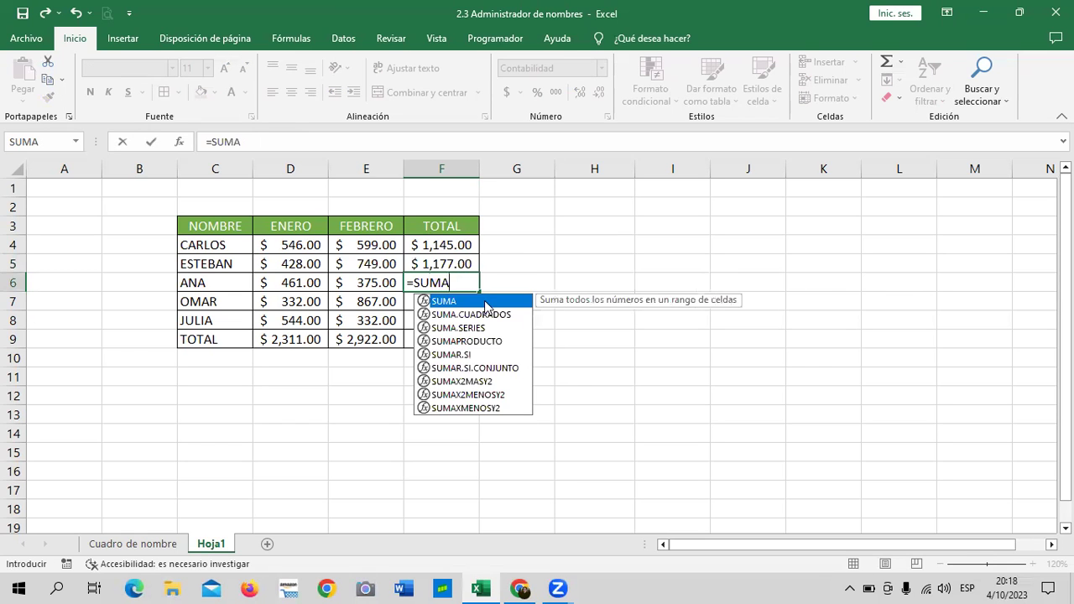
double_click(484, 302)
type("ANA")
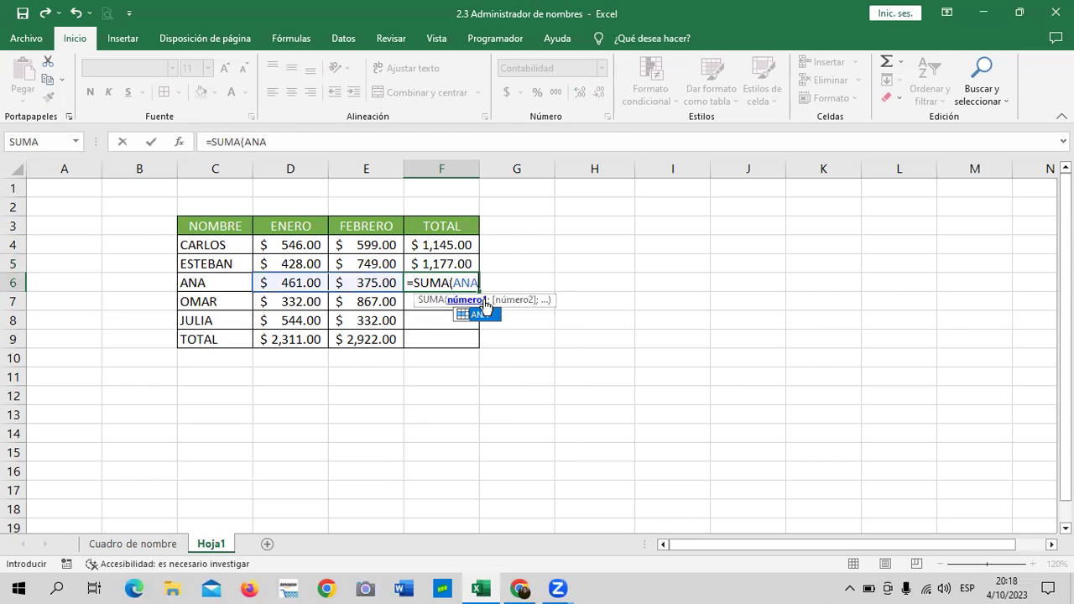
type(")")
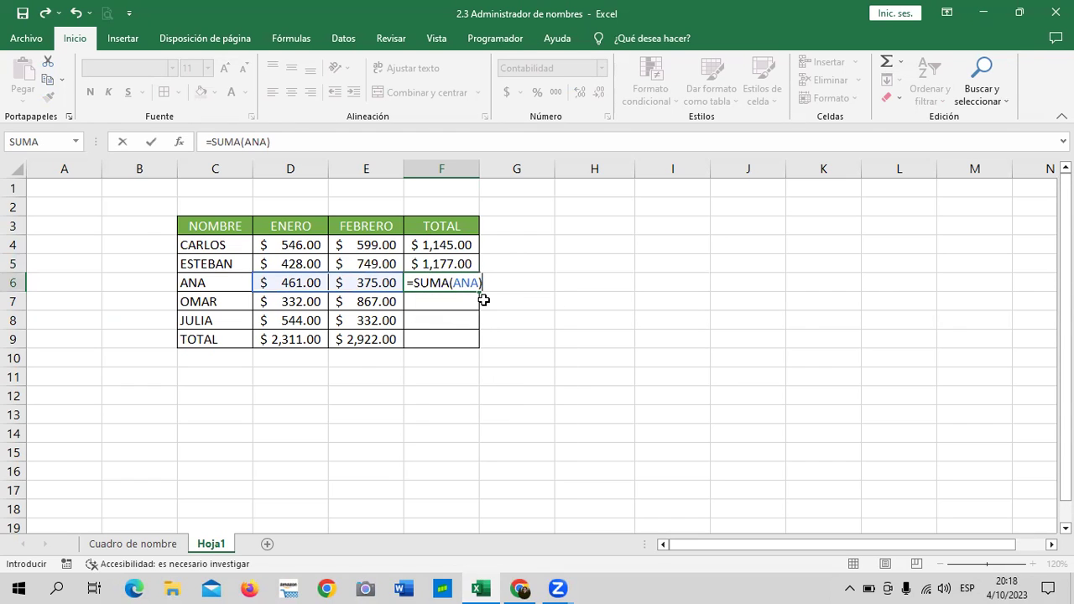
key("Return")
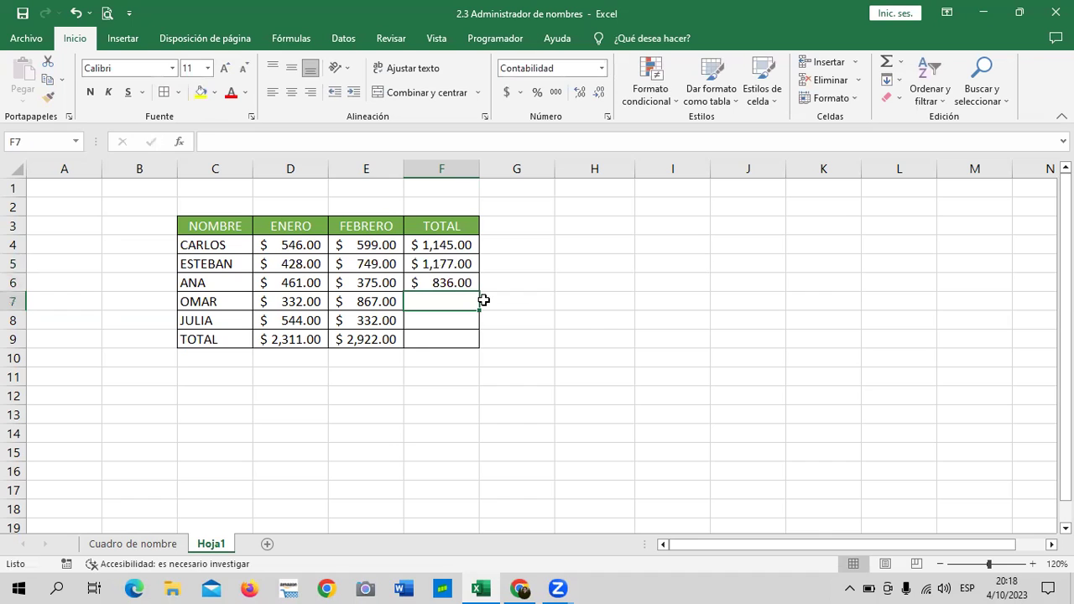
type("=SUMA")
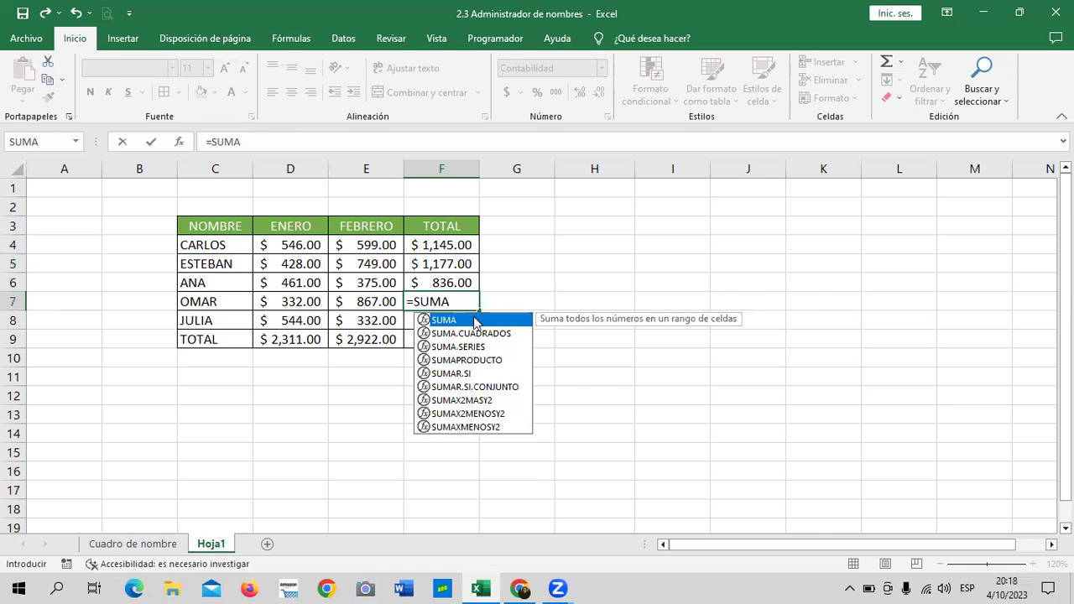
type("(OMAR)")
key("Return")
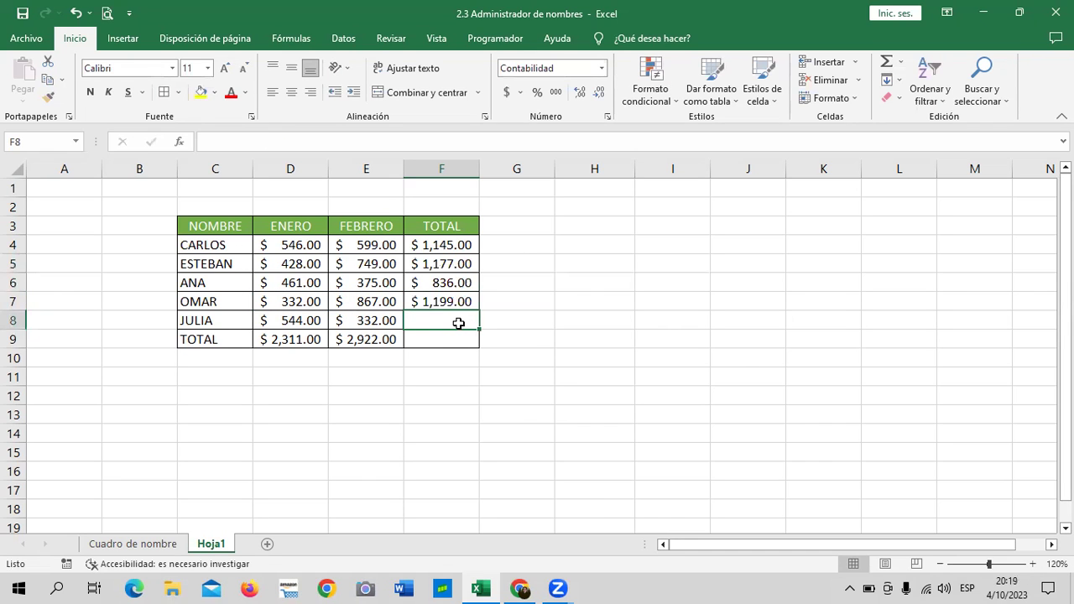
- Enter =SUMA(JULIA) in F8 for $876.00 and review that formula
type("=SUMA")
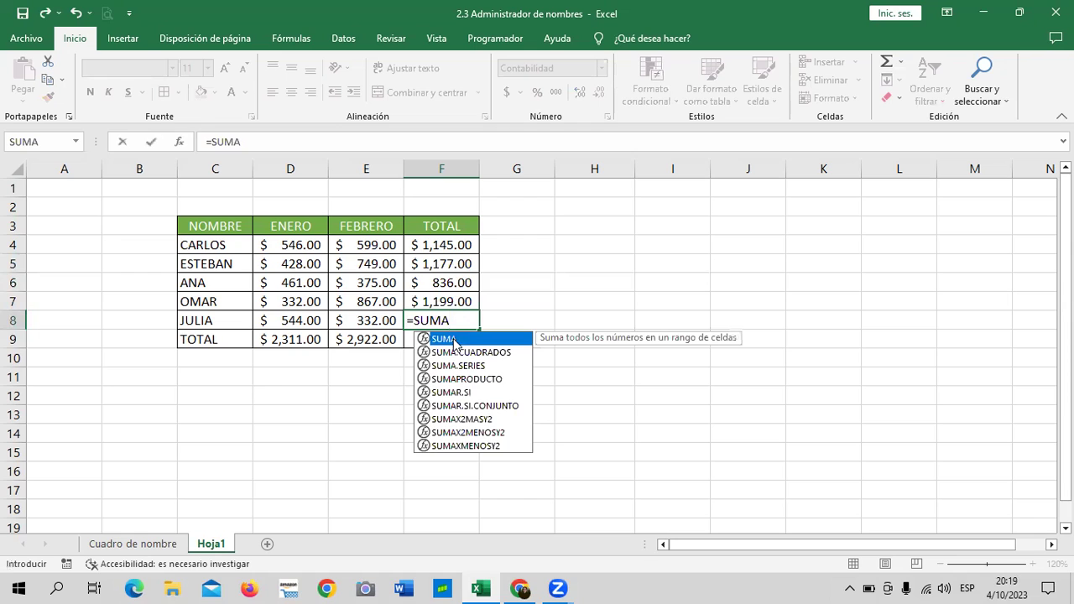
double_click(454, 340)
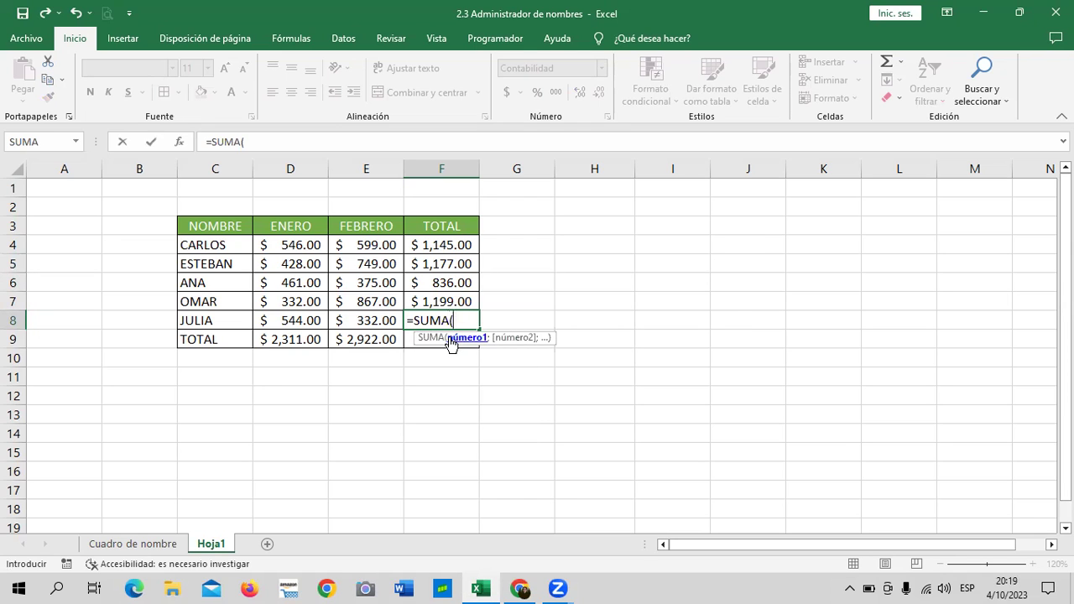
type("JULIA")
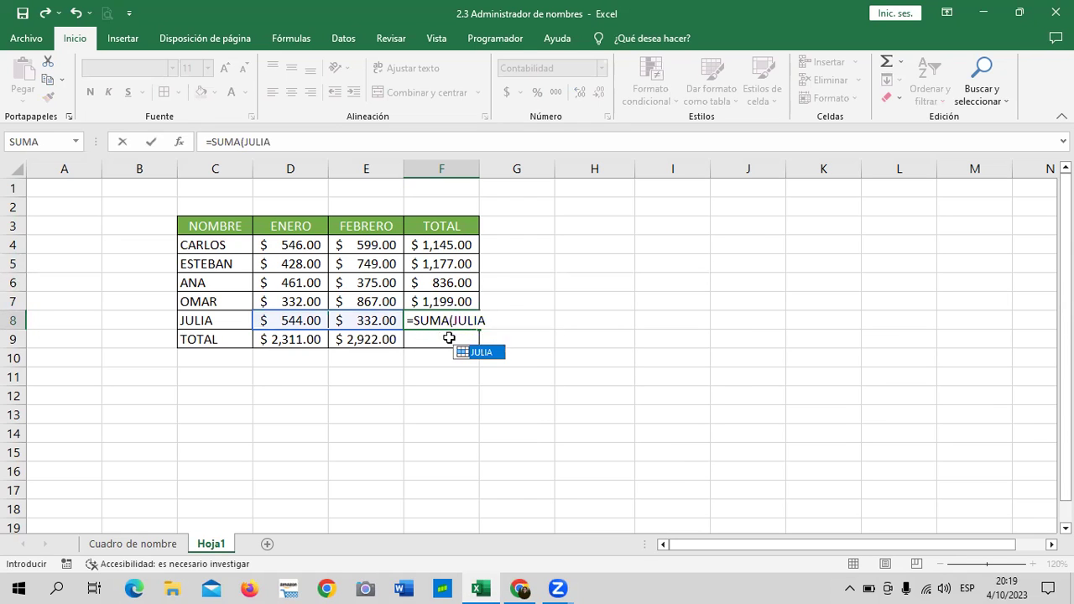
key("Return")
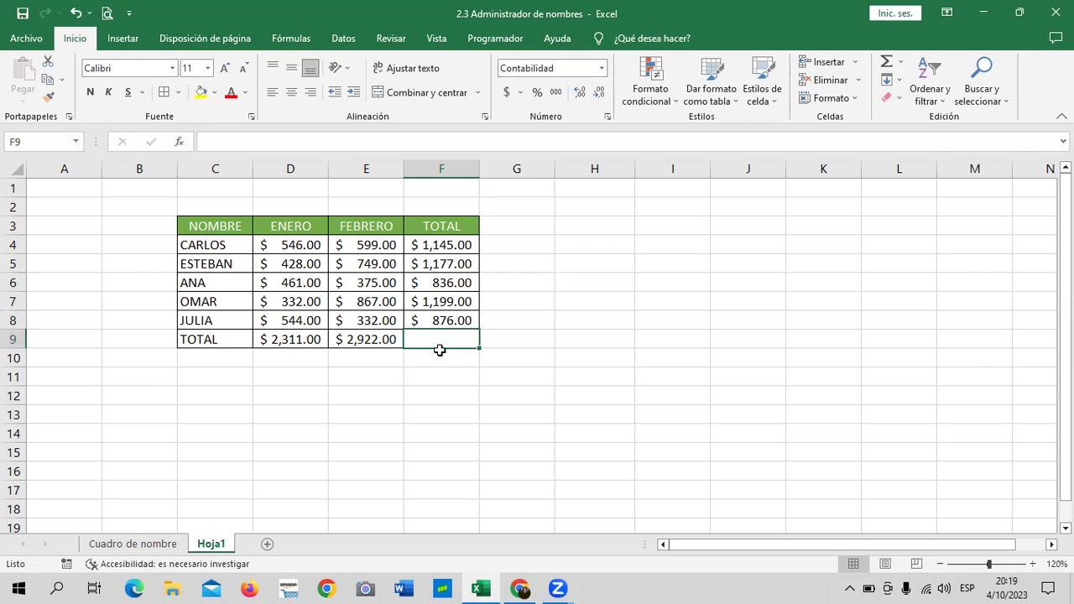
left_click(437, 320)
left_click(387, 141)
- Select the five row totals F4:F8 and enter the name TOTAL for them
key("Return")
left_click_drag(454, 244, 446, 301)
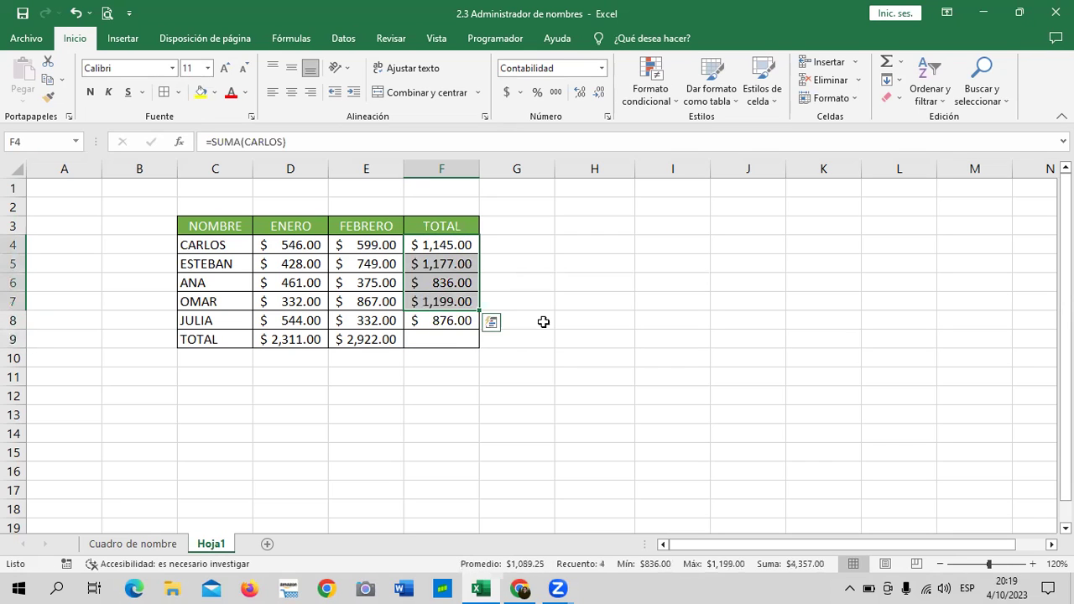
left_click(440, 339)
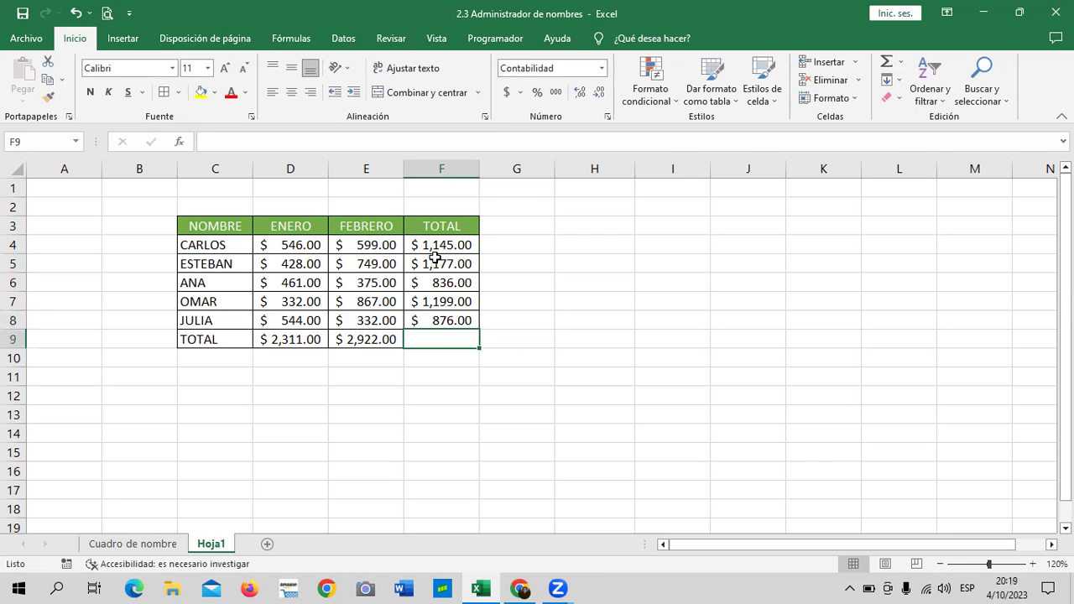
left_click_drag(436, 244, 440, 320)
left_click(45, 138)
type("TOTAL")
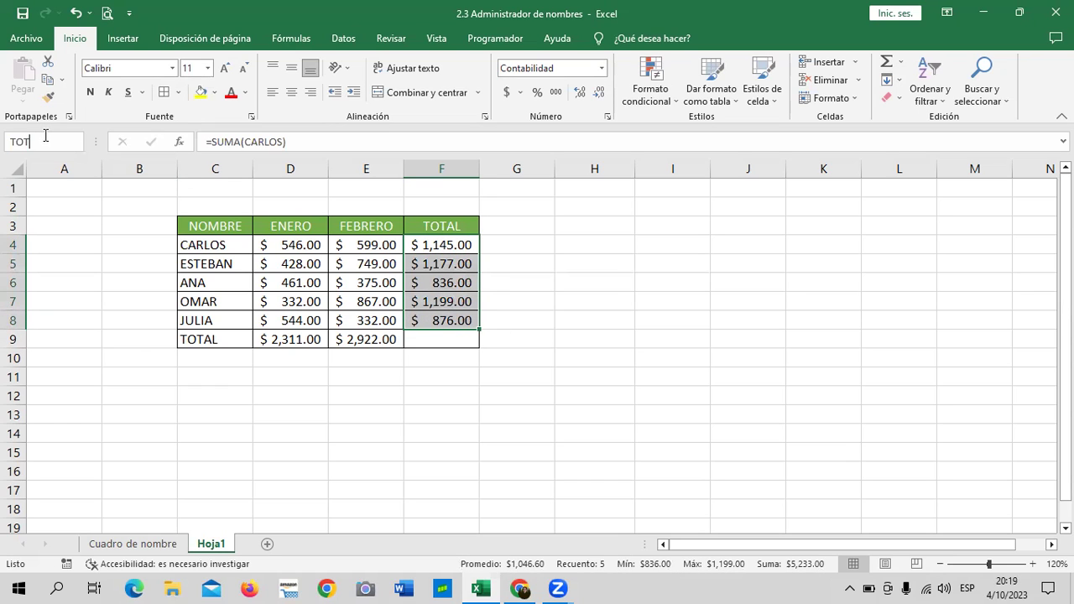
key("Escape")
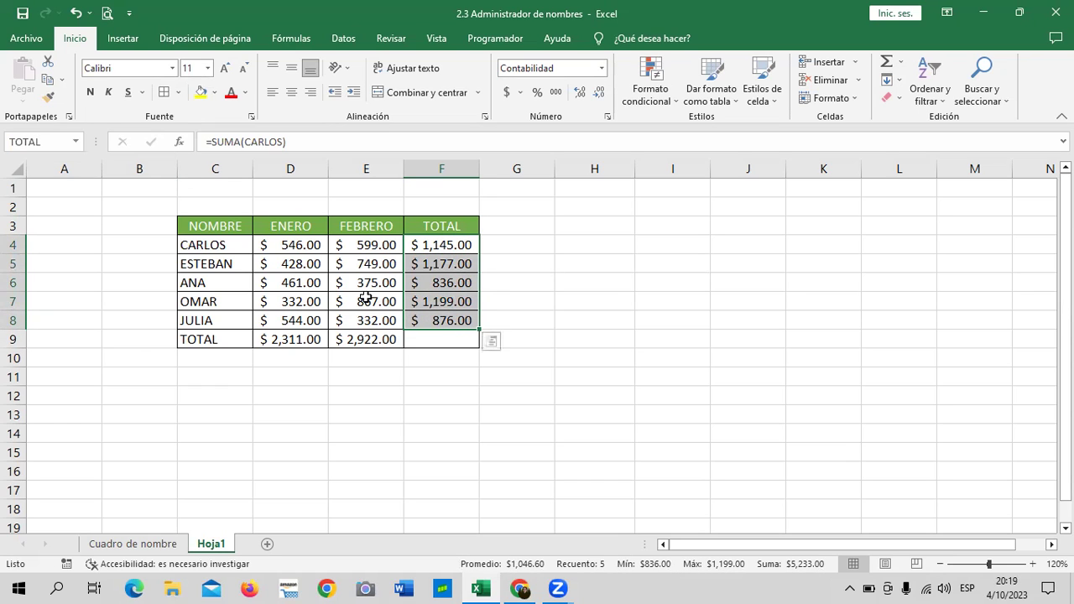
- Enter =SUMA(TOTAL) in F9 for a $5,233.00 grand total, then return to Chrome
left_click(451, 335)
type("=")
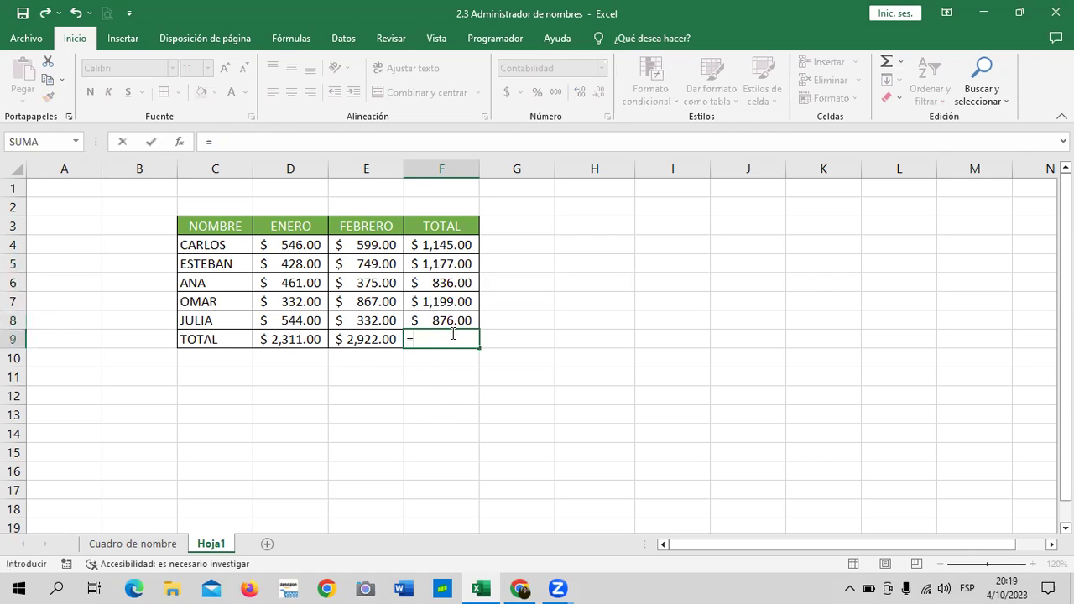
type("SUMA")
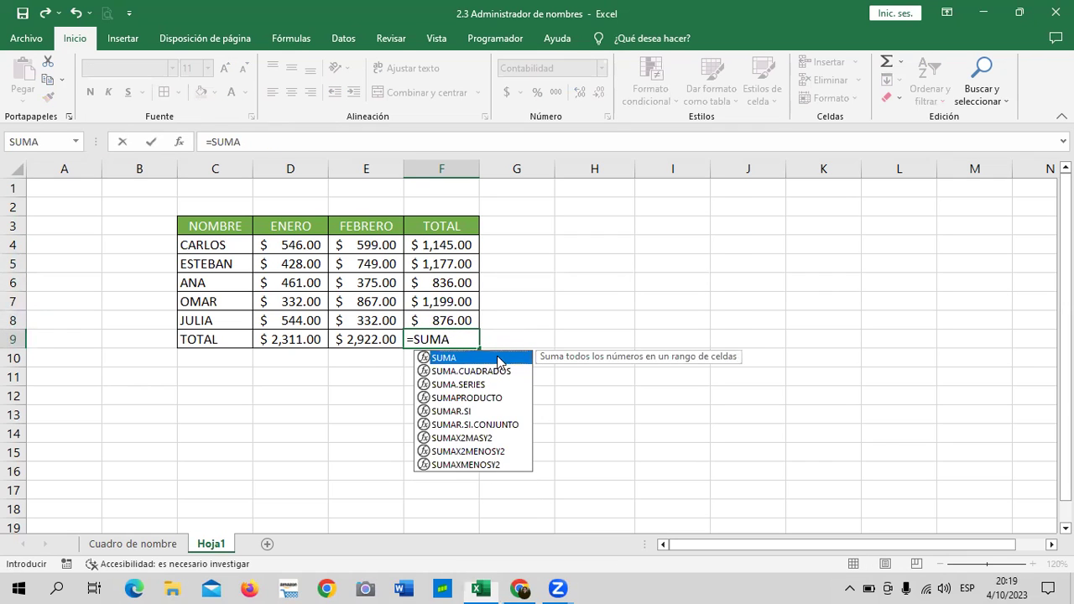
double_click(497, 356)
type("TO")
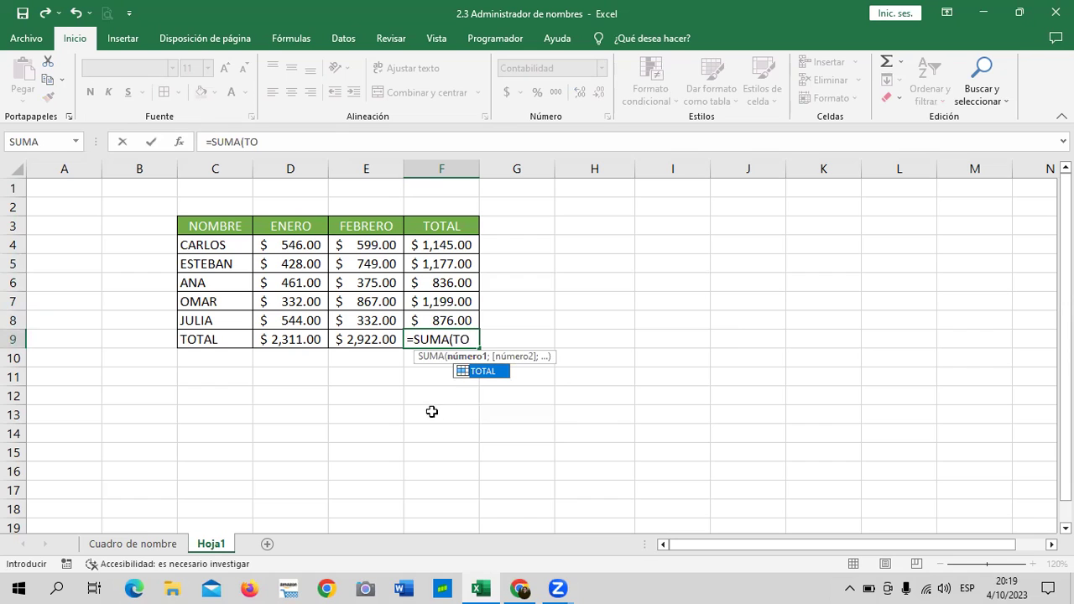
double_click(482, 370)
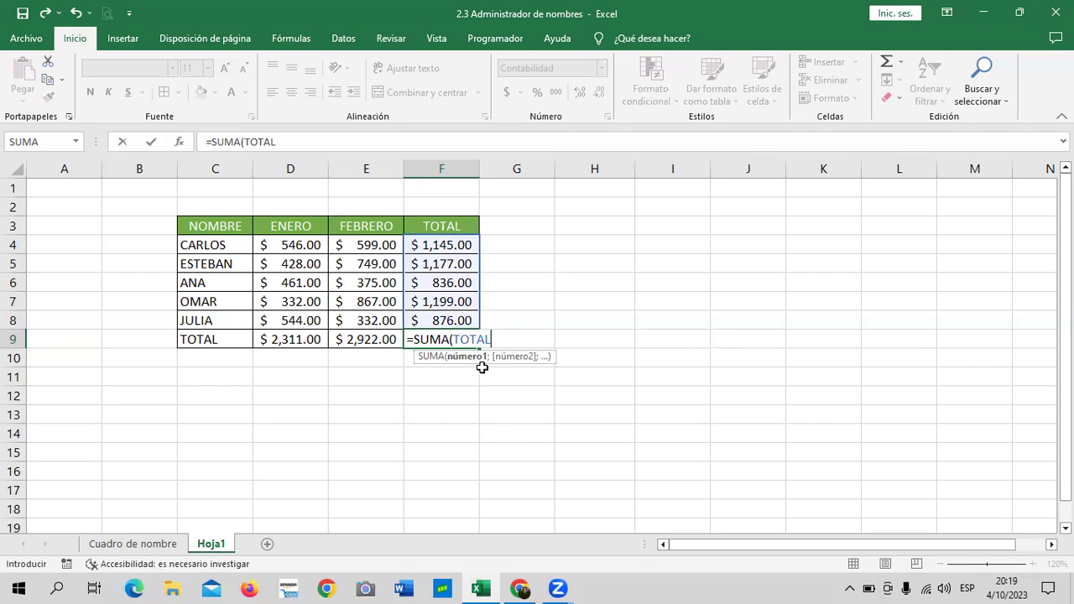
type(")")
key("Return")
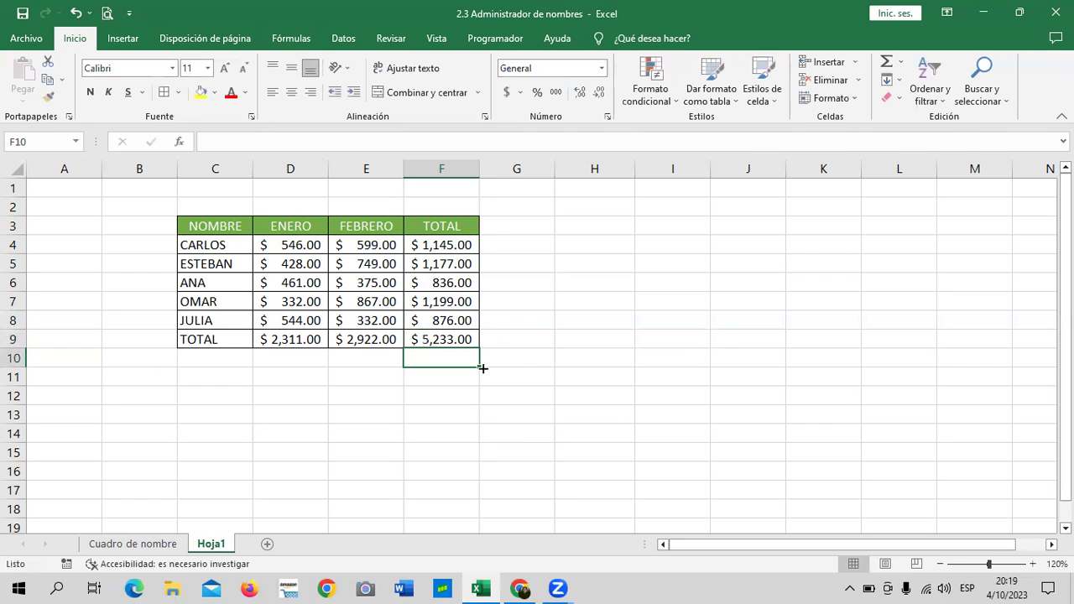
left_click(517, 587)
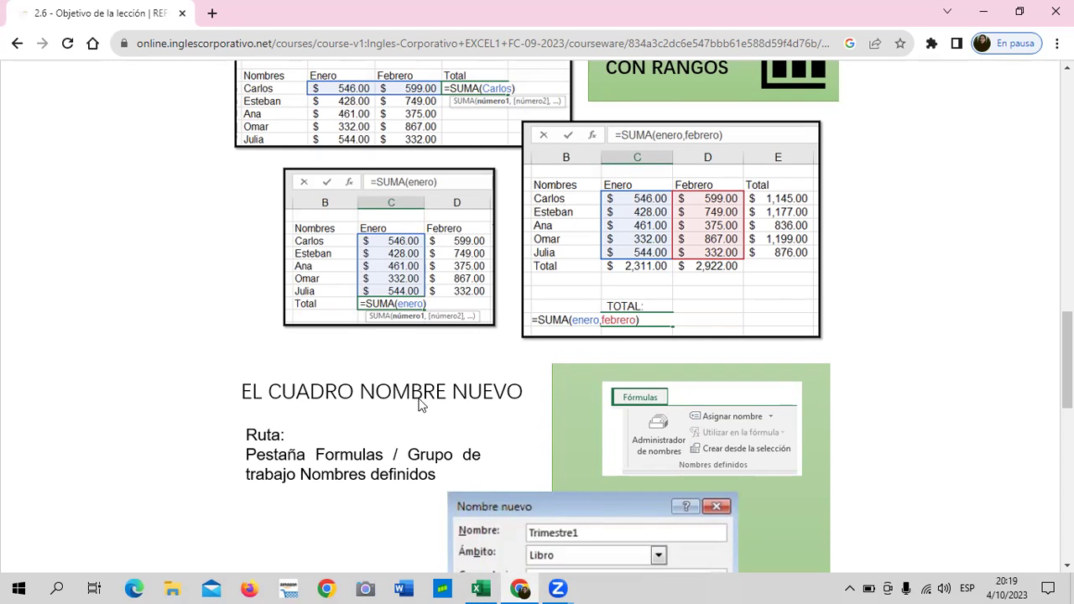
left_click(509, 584)
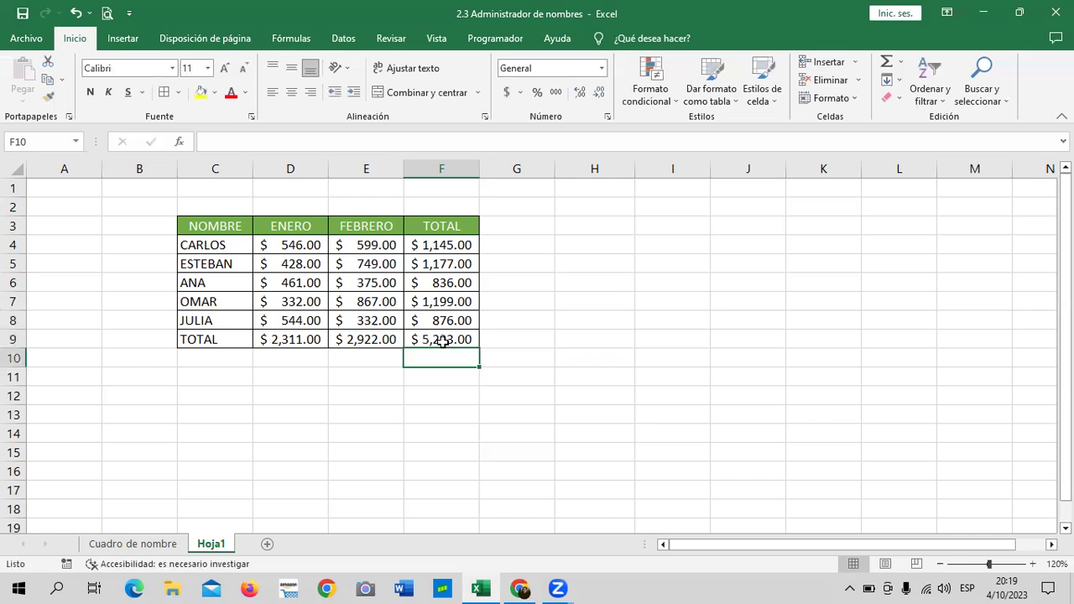
left_click(289, 339)
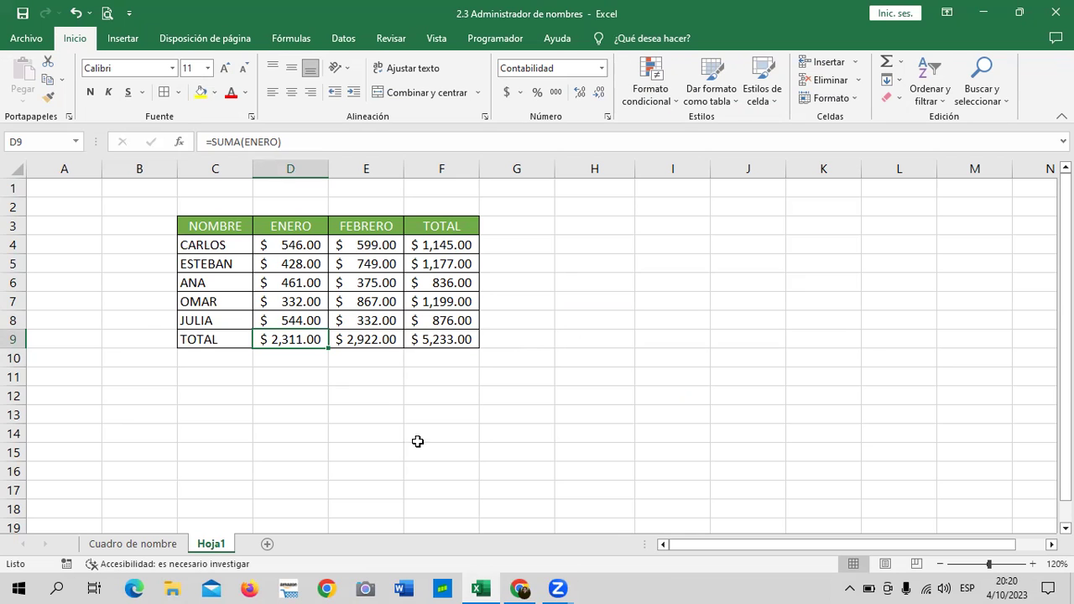
left_click(478, 587)
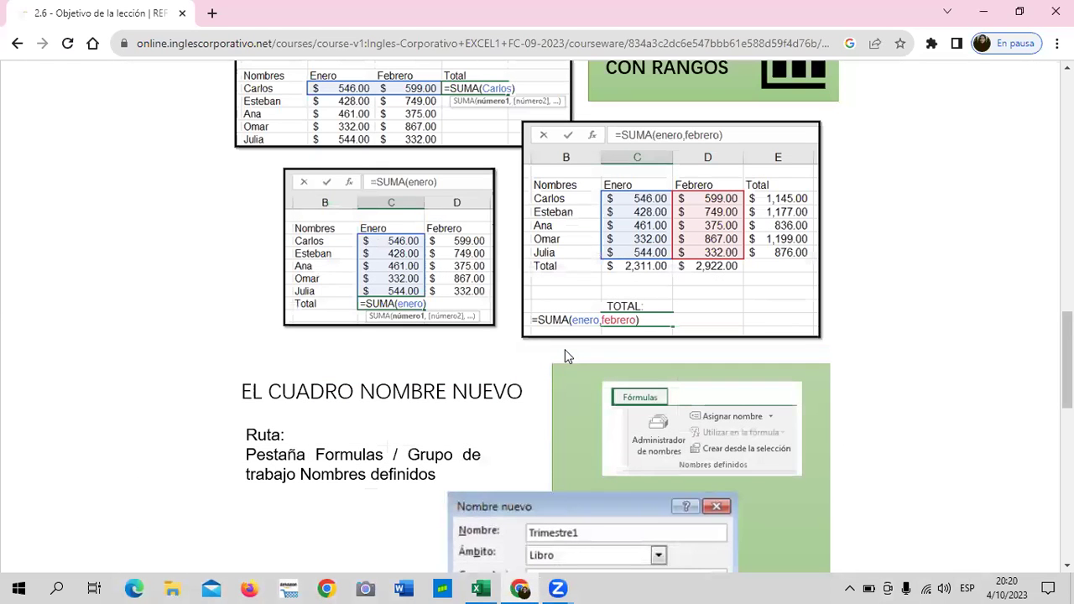
- Read the lesson's Nombre nuevo and Creación de una constante sections, then return to Excel
scroll(657, 298, "up", 1)
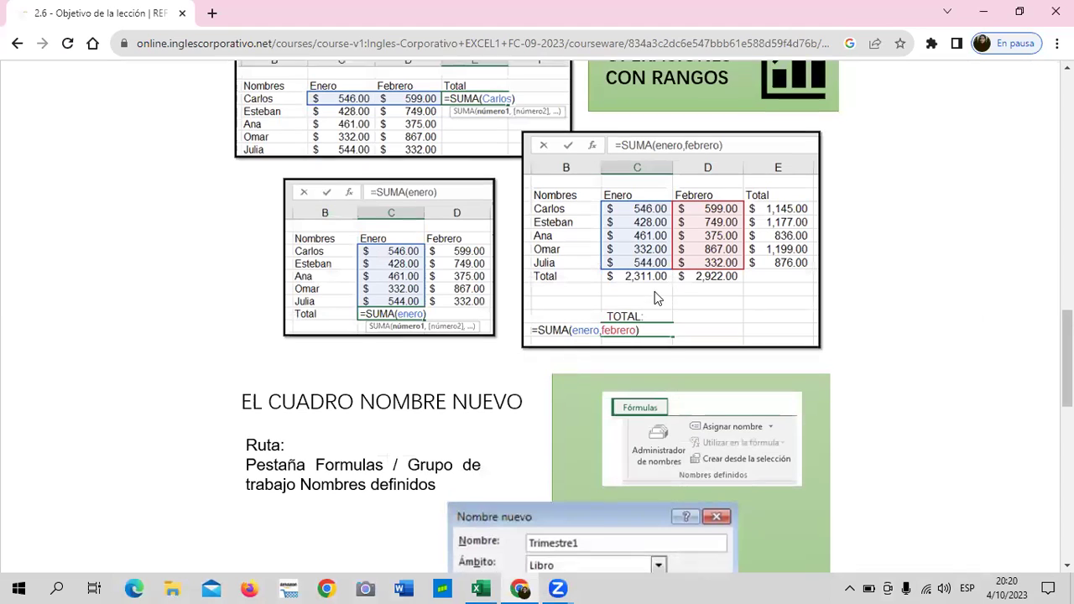
scroll(657, 298, "up", 3)
scroll(648, 296, "down", 2)
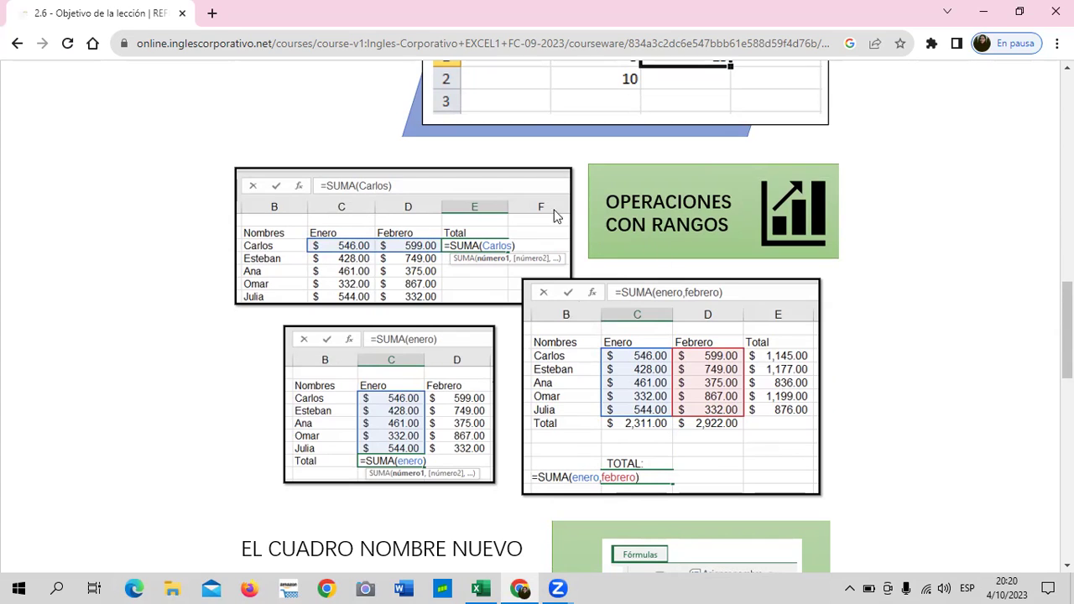
scroll(554, 214, "down", 4)
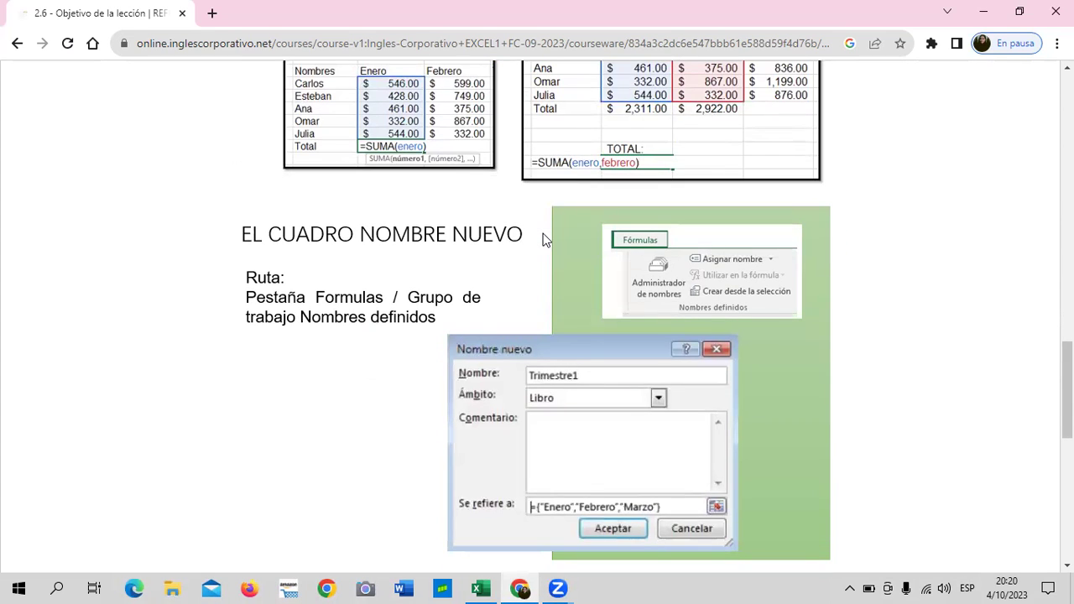
scroll(544, 239, "down", 1)
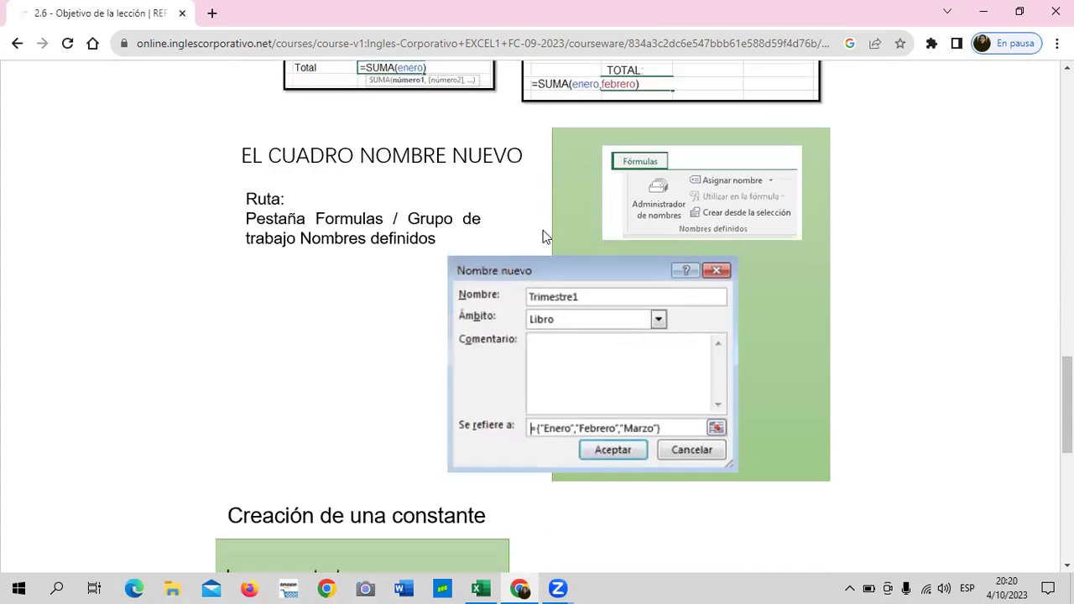
scroll(544, 236, "down", 1)
scroll(543, 237, "down", 1)
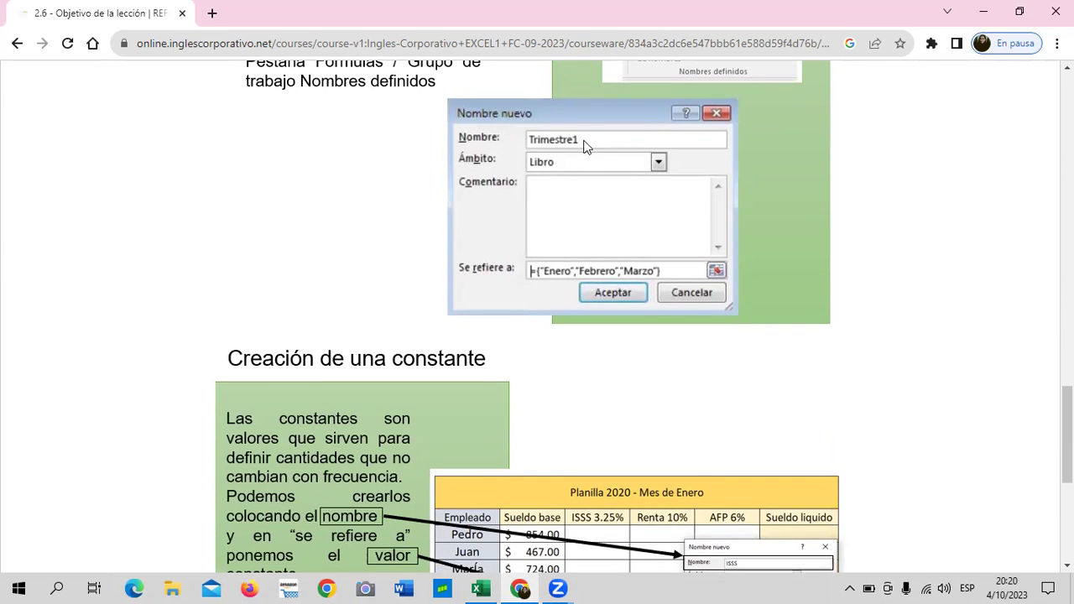
scroll(349, 364, "down", 2)
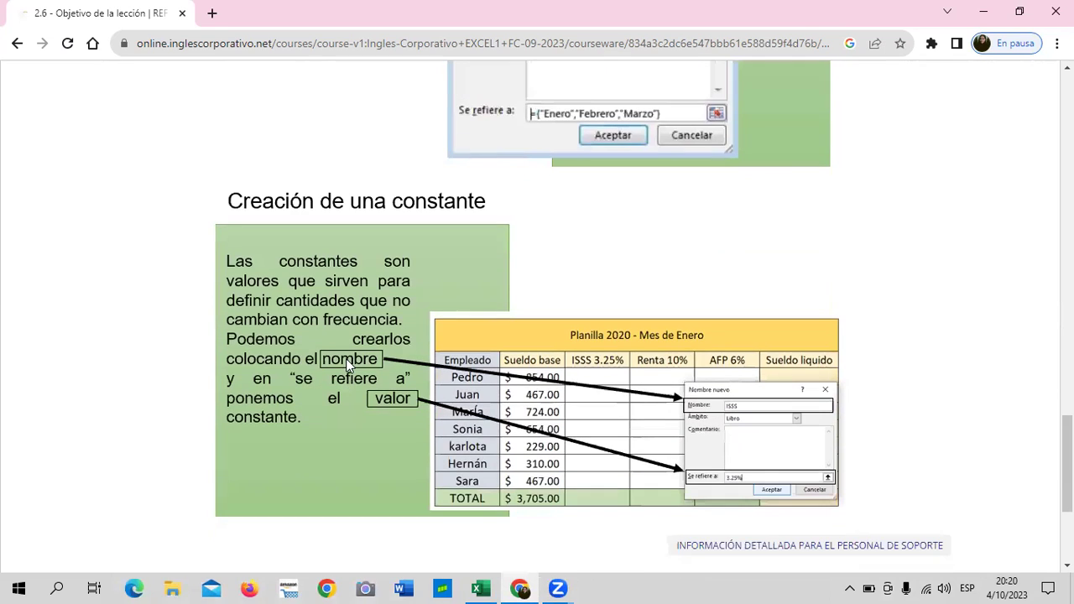
scroll(408, 334, "up", 2)
scroll(408, 334, "up", 1)
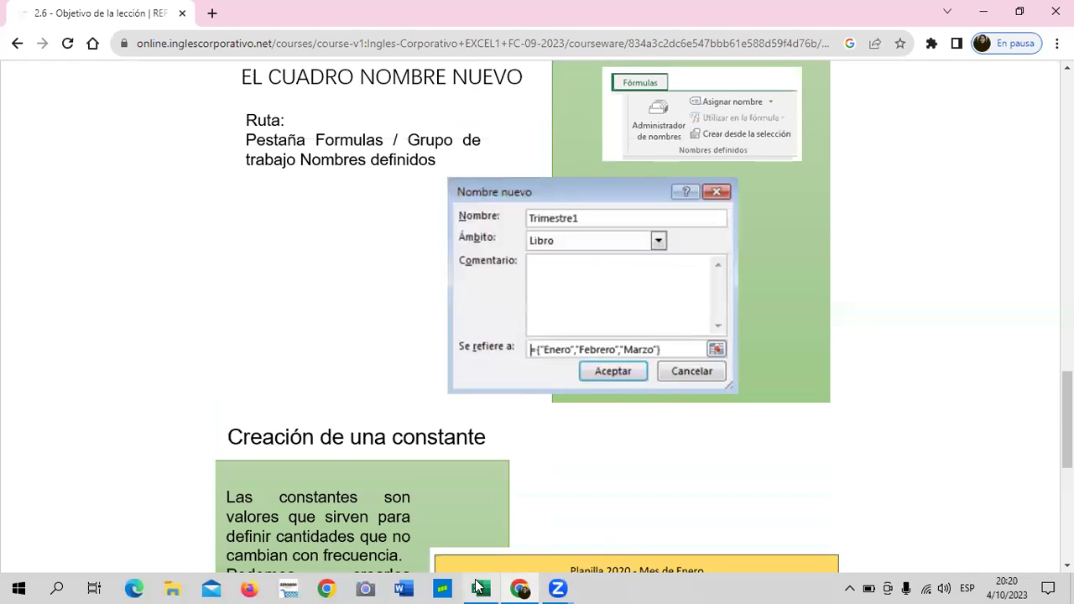
scroll(429, 462, "down", 1)
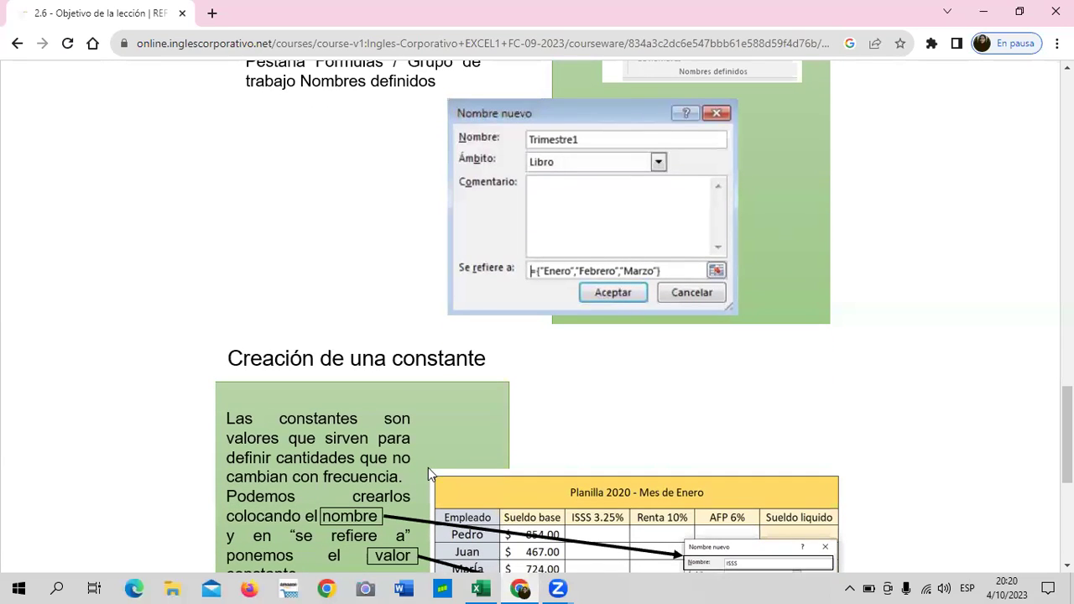
left_click(479, 588)
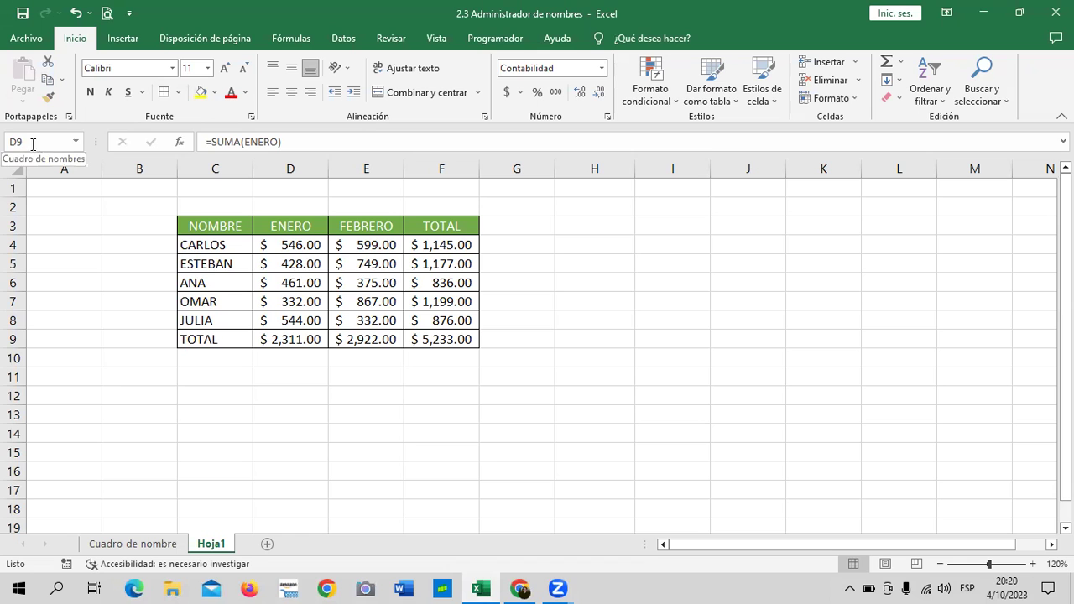
- Open the Fórmulas Name Manager to review the eight defined names
left_click(294, 39)
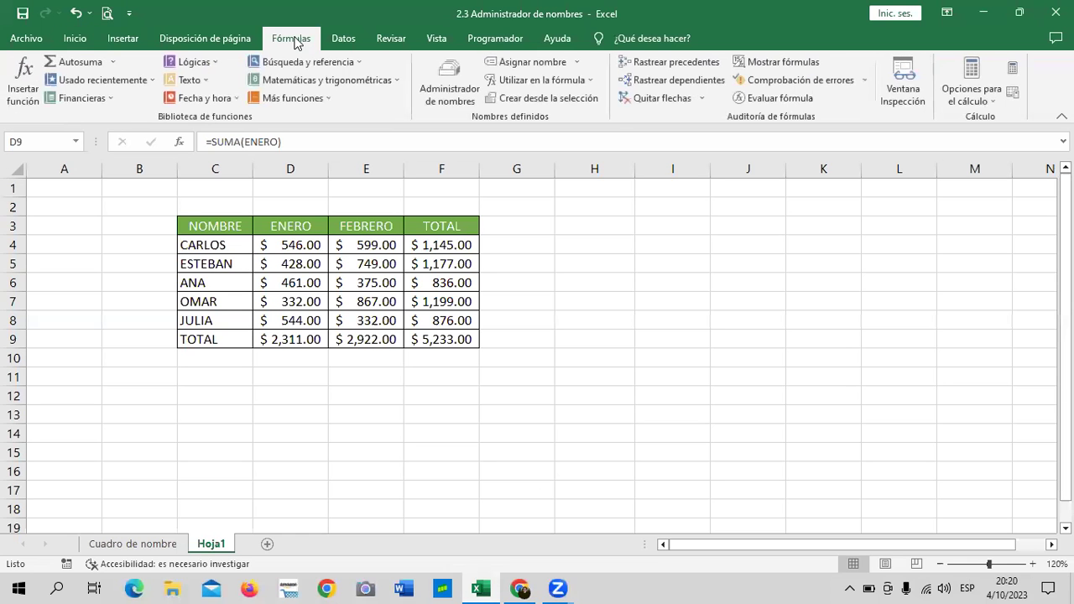
left_click(451, 84)
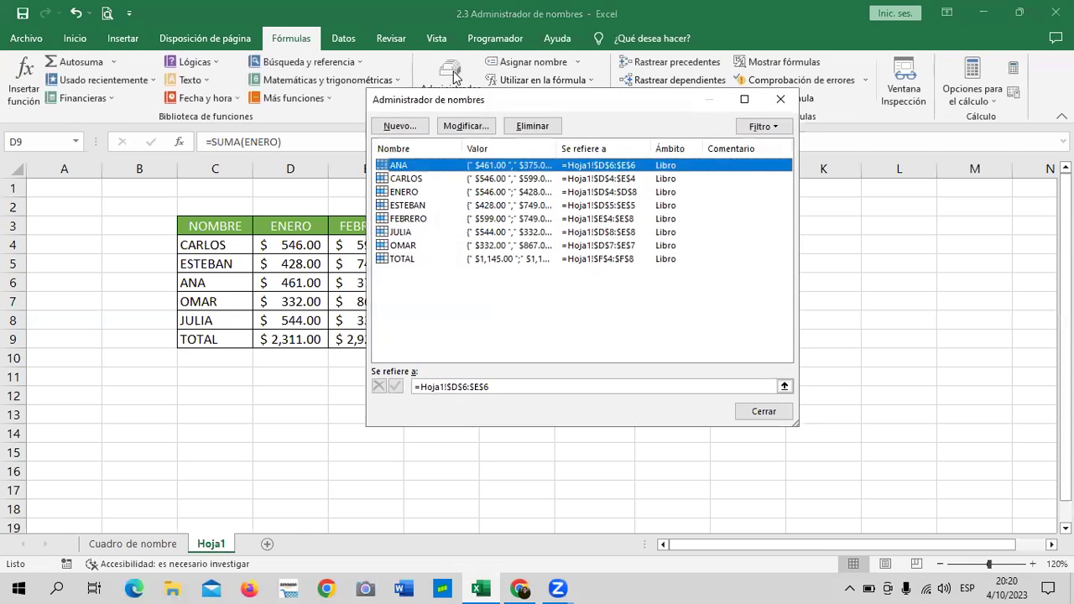
left_click_drag(610, 109, 701, 117)
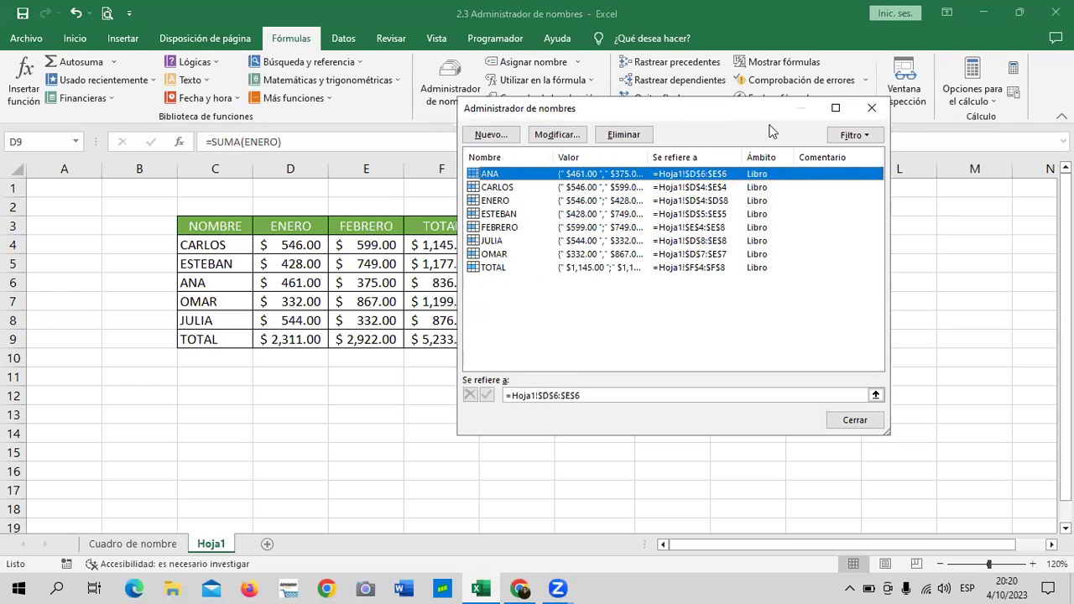
- Look at a blank new-name form, cancel it, close Name Manager and return to Chrome
left_click(492, 135)
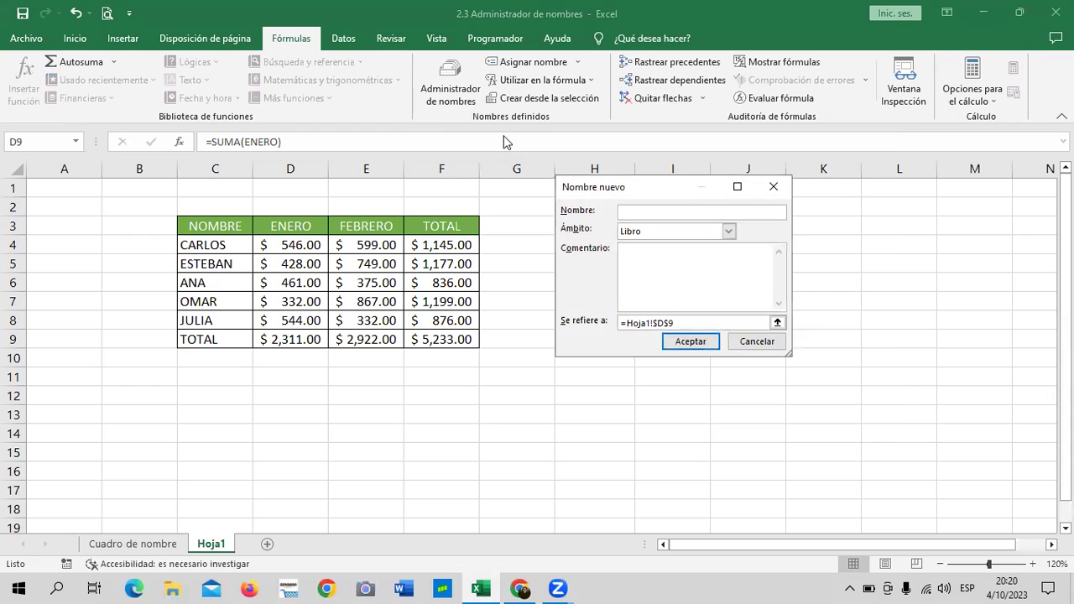
left_click_drag(663, 185, 673, 138)
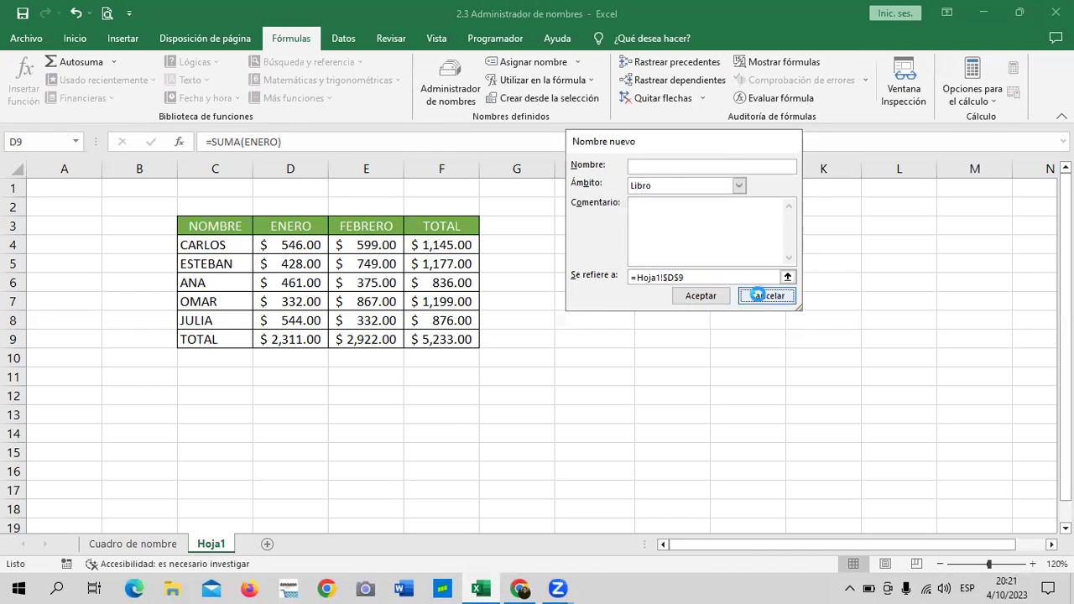
left_click(759, 298)
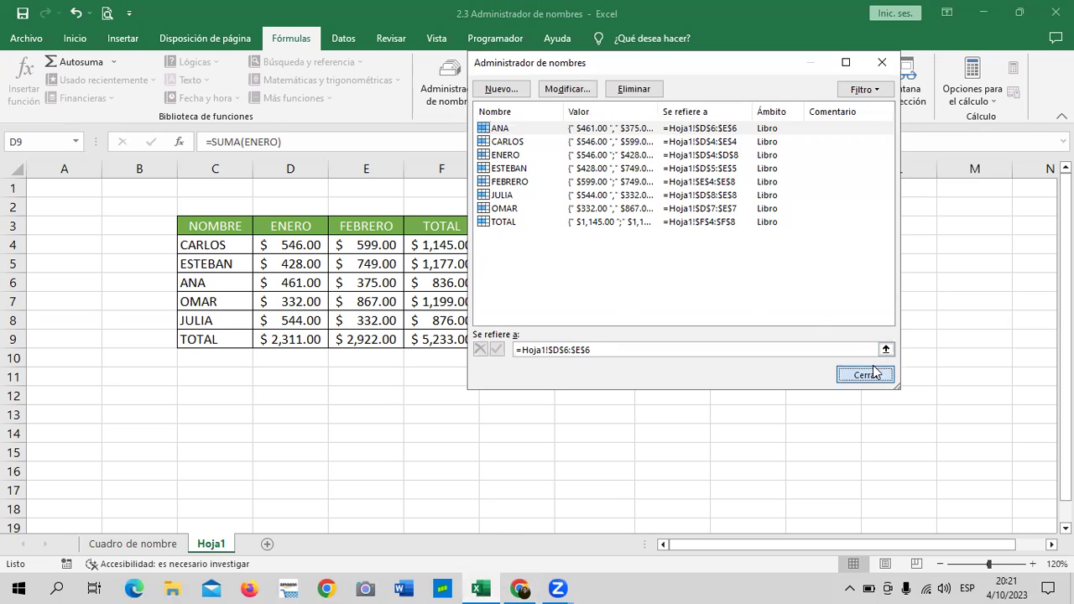
left_click(864, 374)
left_click(521, 588)
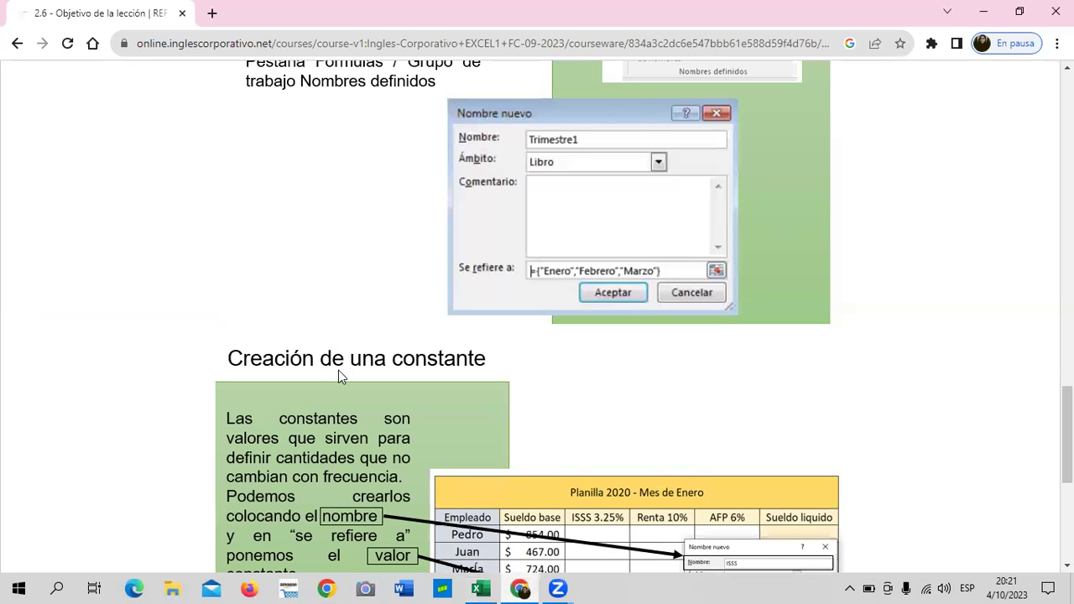
- Scroll through the Creación de una constante example, then advance to lesson 2.7 Administrador de nombres
scroll(338, 370, "down", 1)
scroll(338, 370, "down", 2)
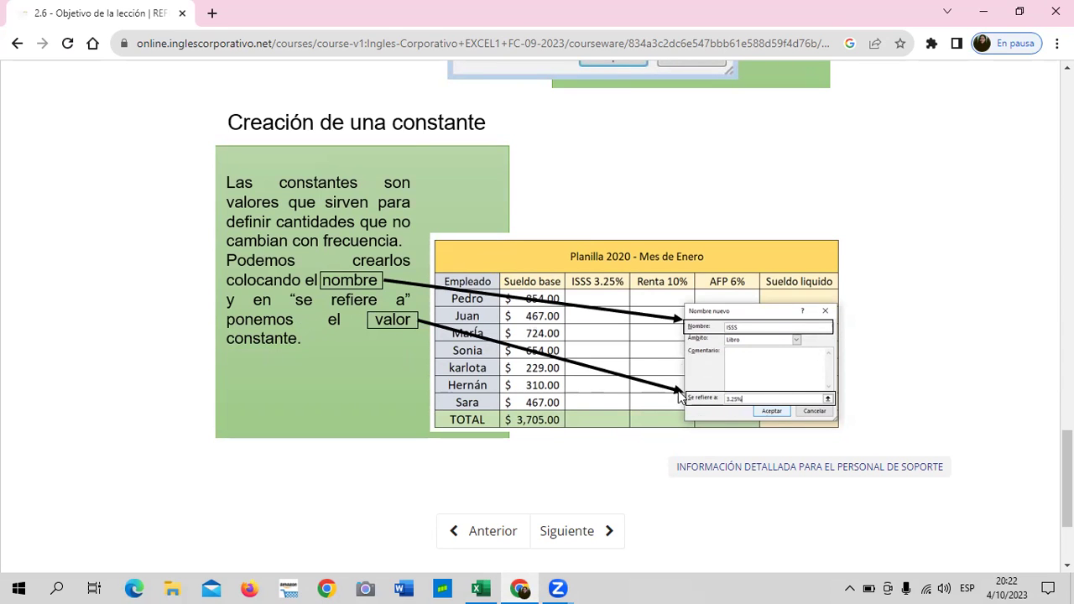
scroll(635, 372, "up", 2)
scroll(635, 373, "up", 2)
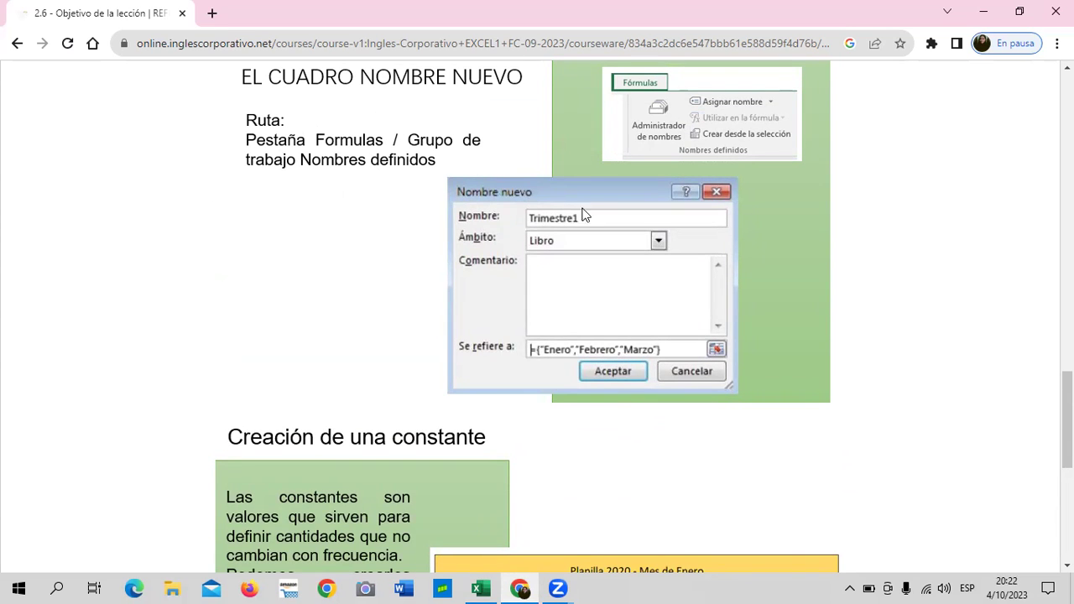
scroll(548, 259, "down", 2)
scroll(502, 331, "down", 2)
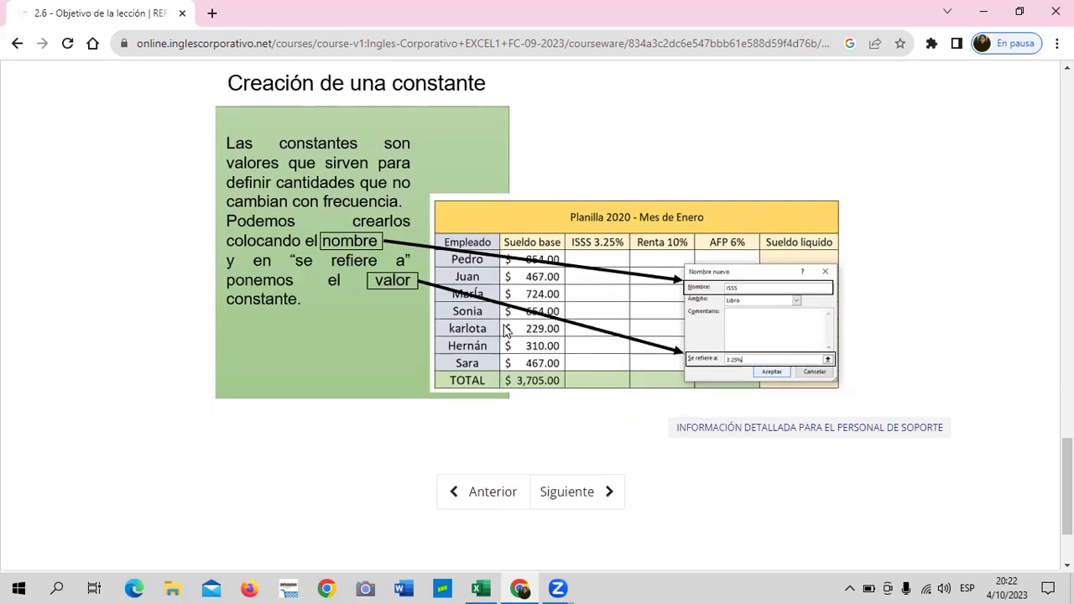
scroll(637, 460, "up", 1)
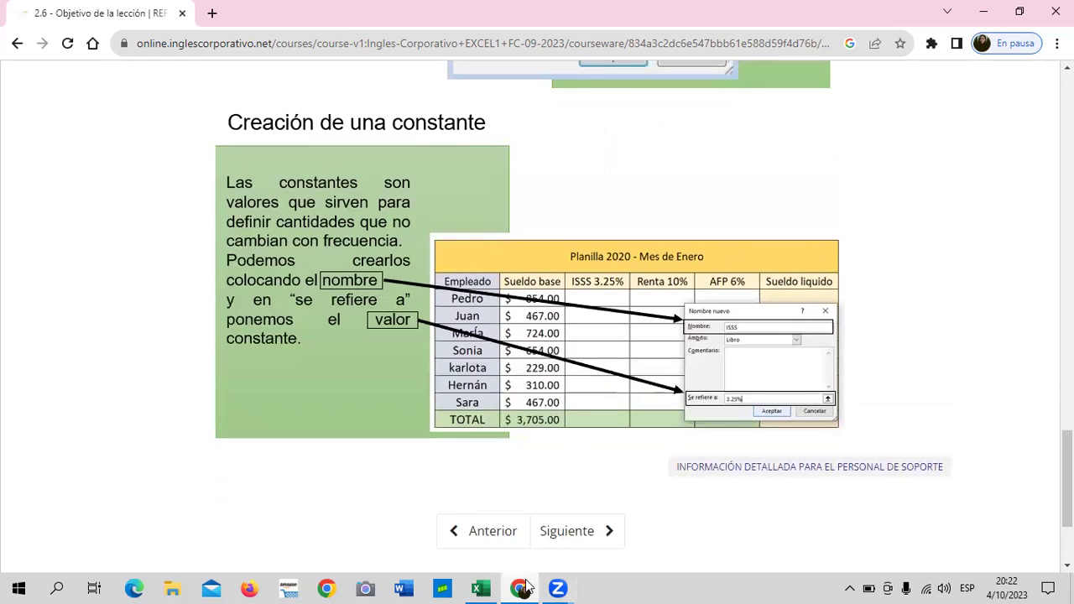
left_click(570, 535)
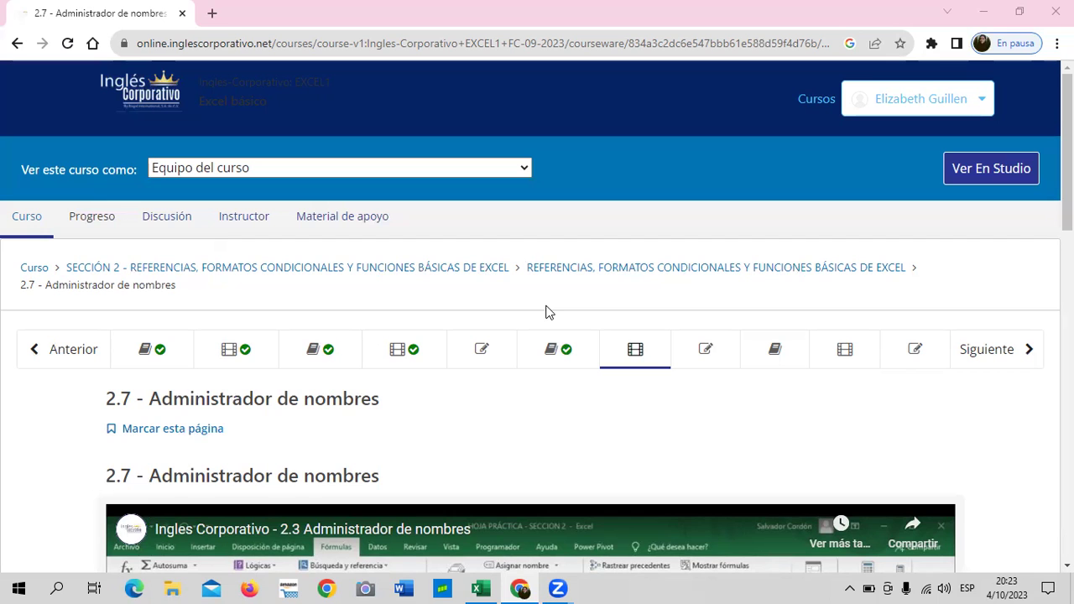
- Scroll down to the lesson 2.7 video, then bring the Excel workbook to the front
scroll(590, 396, "down", 2)
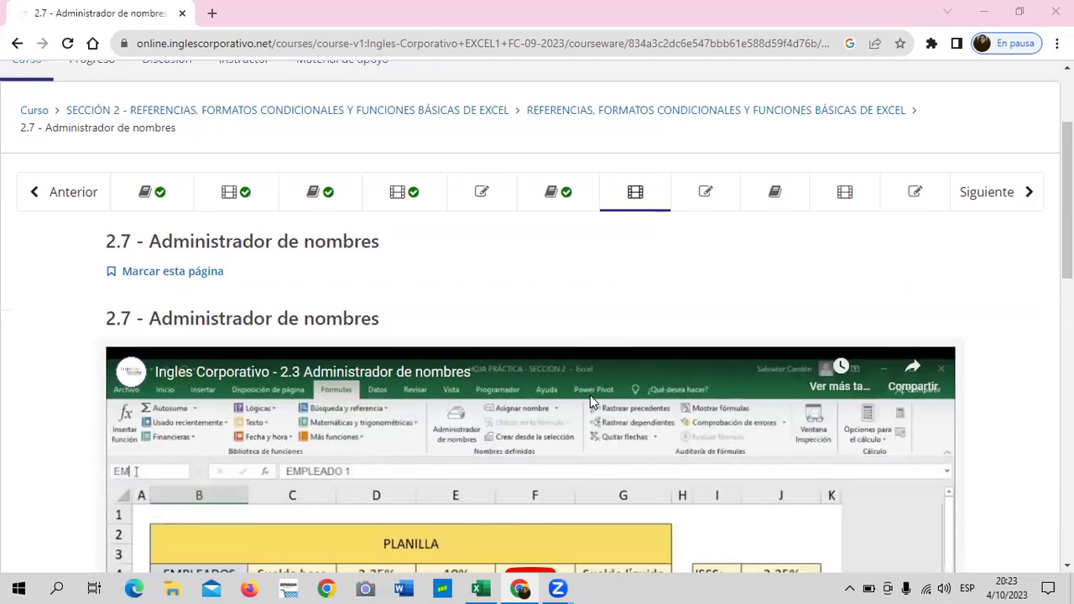
scroll(589, 395, "down", 3)
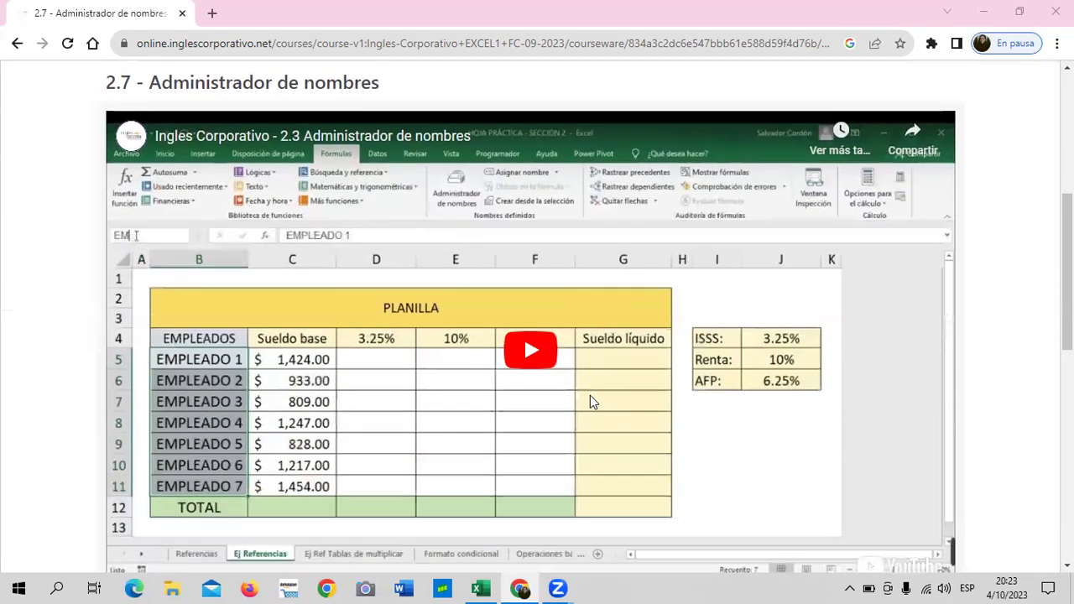
left_click(485, 587)
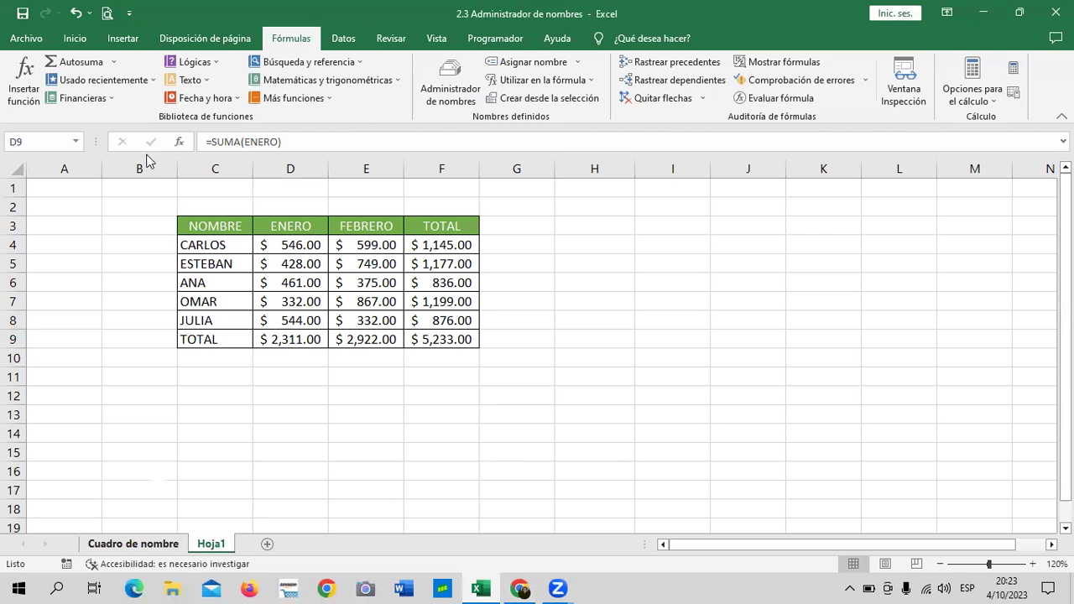
- Switch to the Cuadro de nombre sheet and inspect the base salaries in C5, C8 and C10
left_click(133, 544)
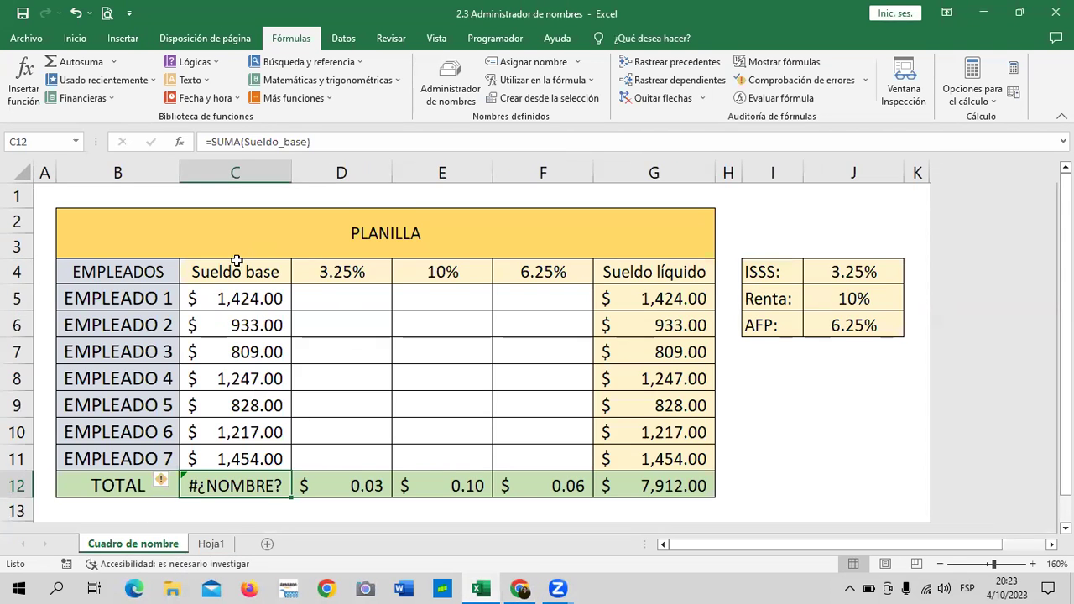
left_click(233, 298)
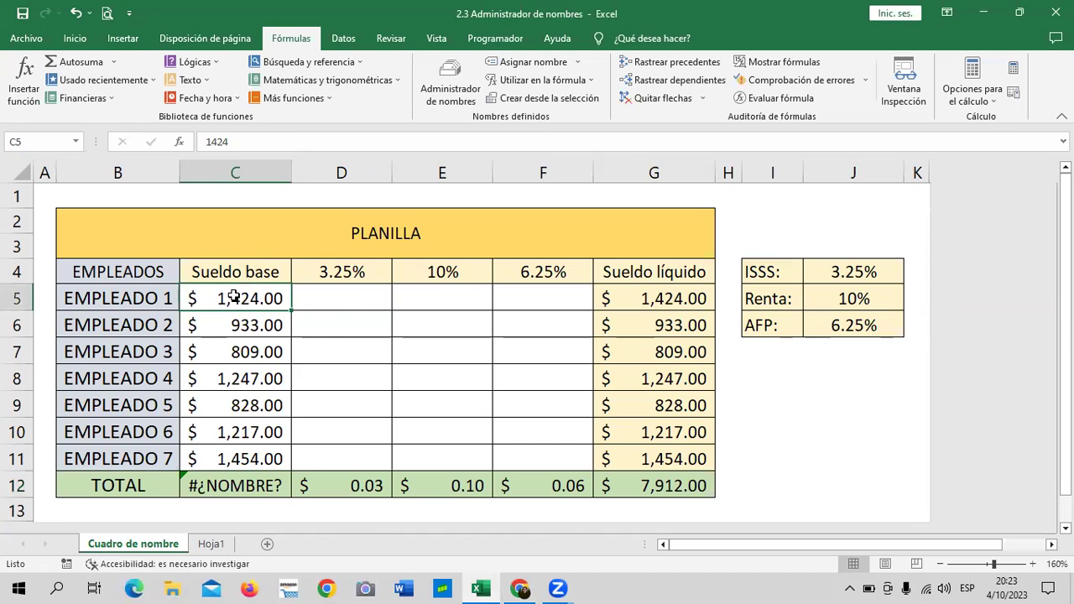
left_click(252, 379)
left_click(231, 432)
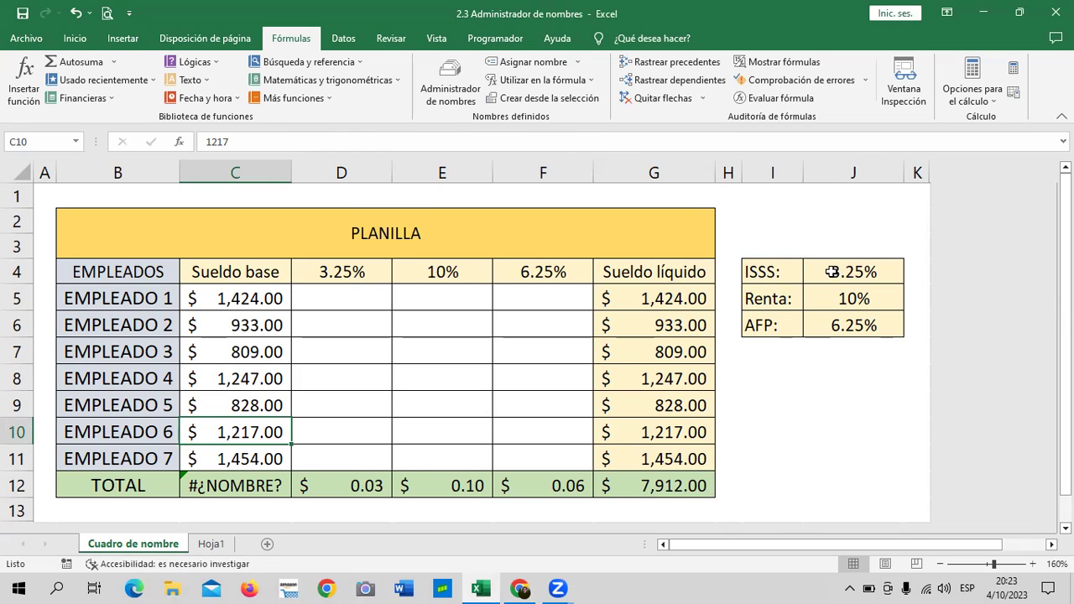
left_click(826, 146)
- Clear the TOTAL row C12:G12 and the Sueldo líquido results in G5:G11
scroll(352, 436, "down", 3)
left_click_drag(211, 409, 606, 408)
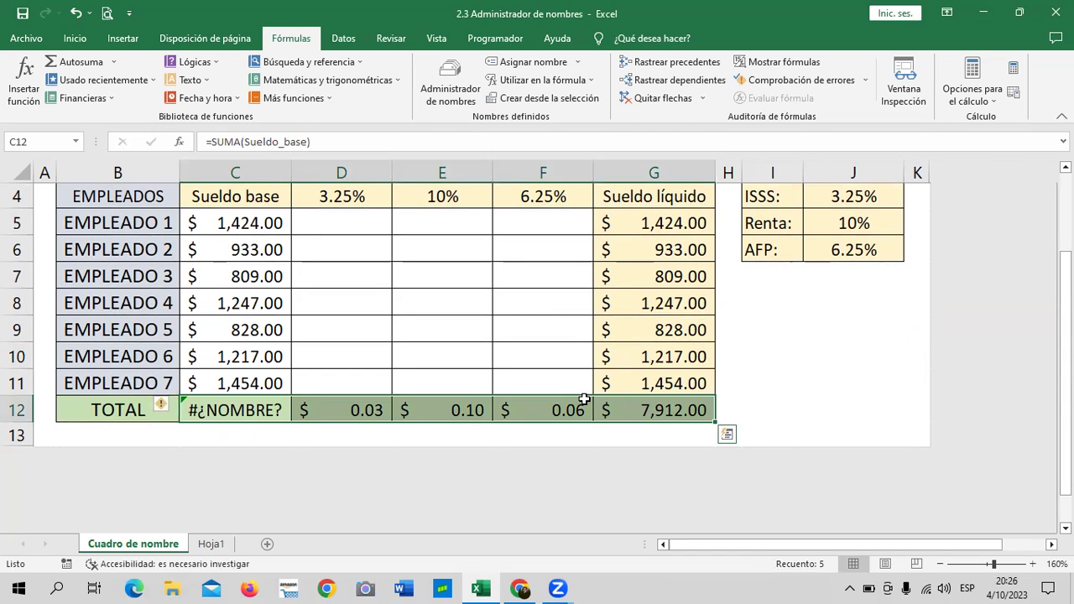
key("Delete")
left_click_drag(668, 215, 658, 383)
key("Delete")
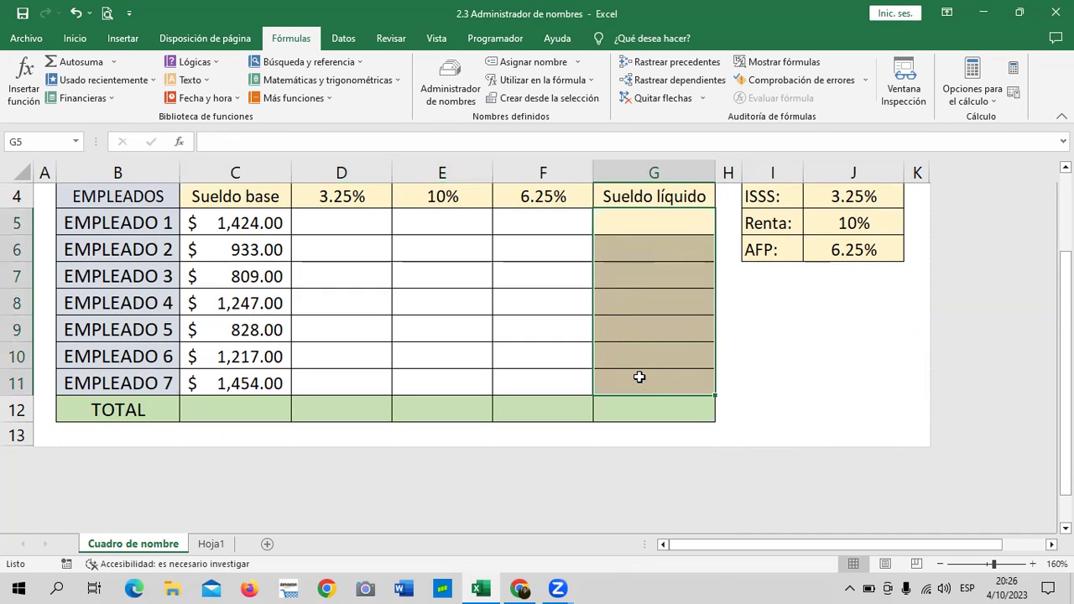
- Clear the 3.25%, 10% and 6.25% percentage headers in D4:F4, leaving D4 selected
scroll(386, 286, "up", 1)
left_click_drag(355, 271, 522, 275)
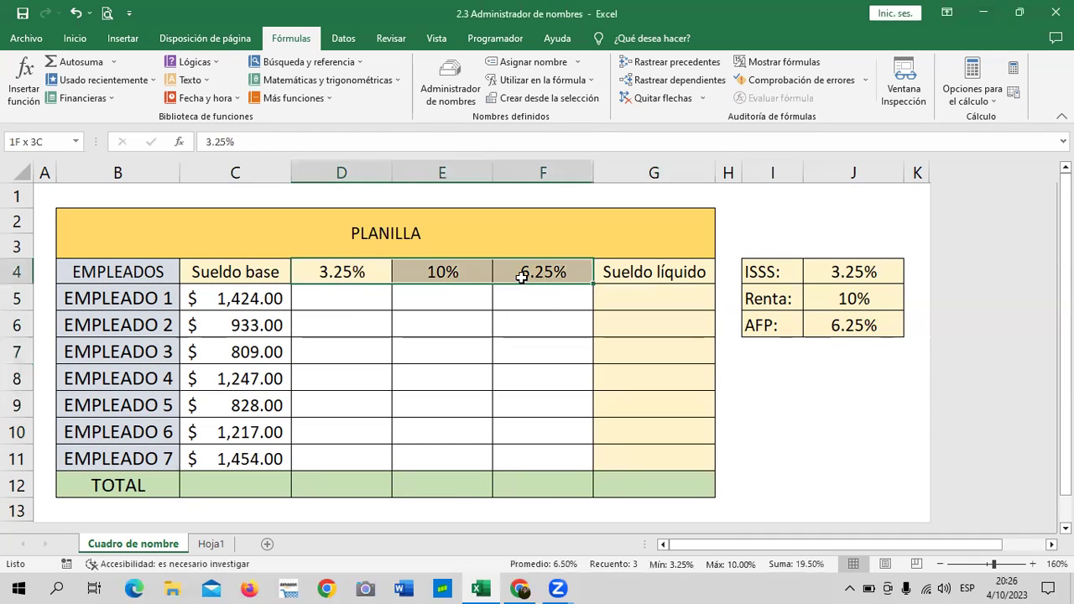
key("Delete")
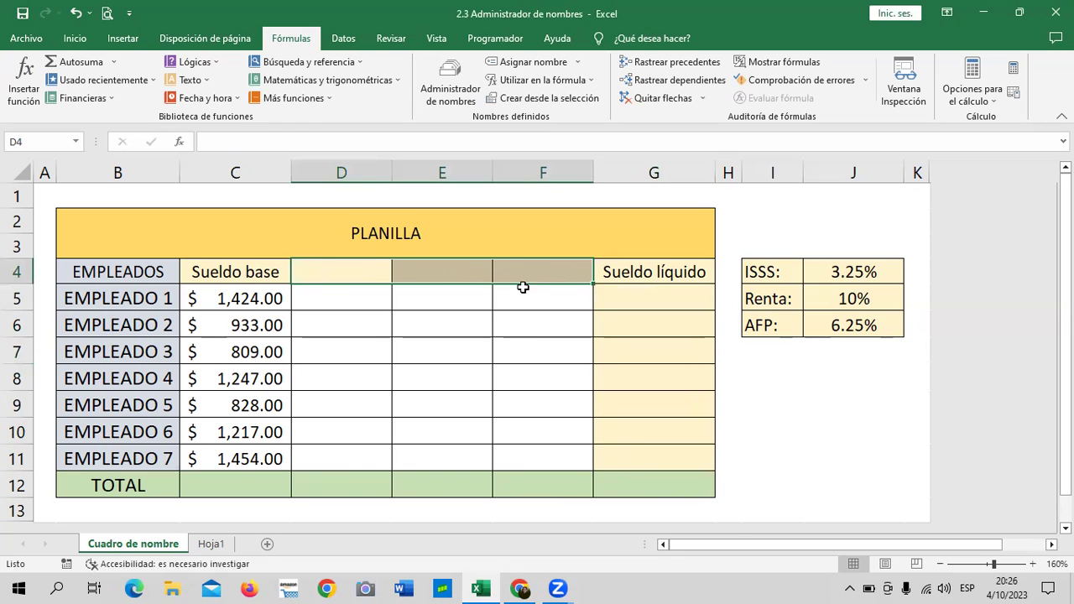
left_click(518, 335)
left_click(609, 272)
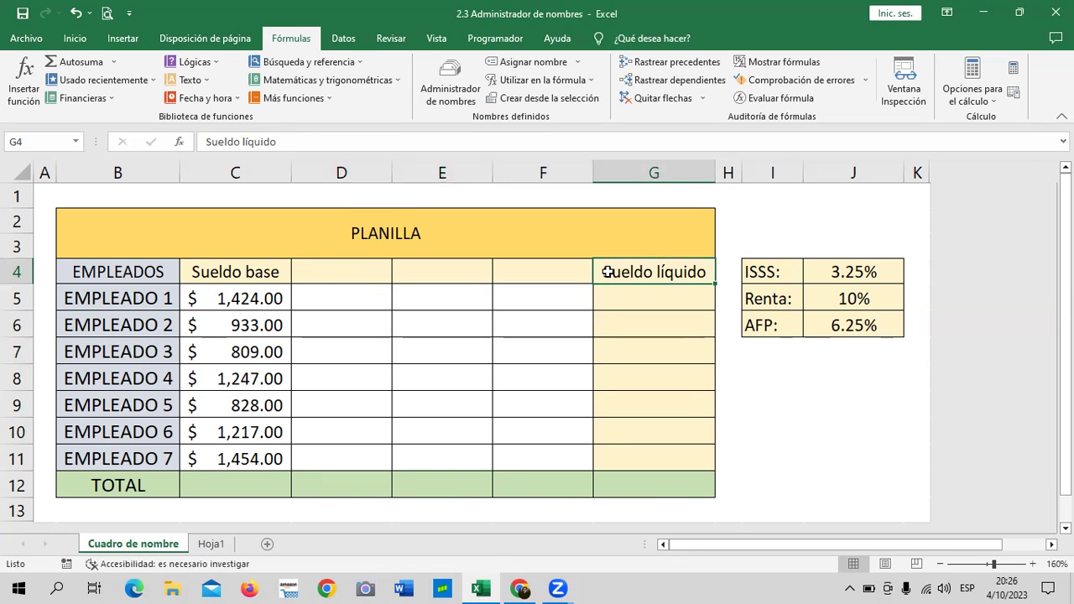
left_click(312, 265)
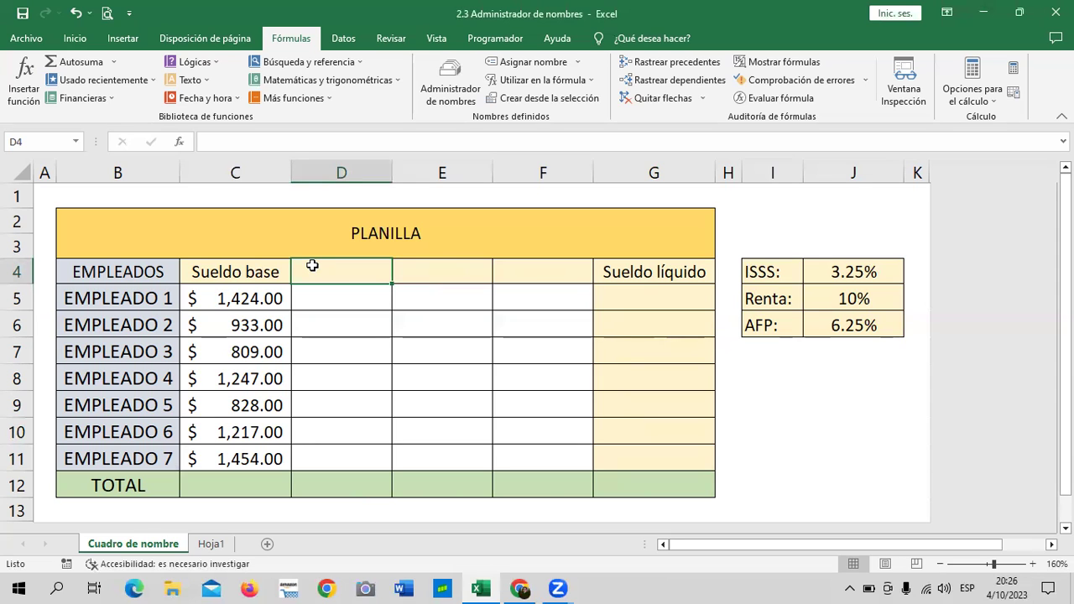
- Enter the headers ISSS, RENTA and AFP into D4, E4 and F4
type("ISSS")
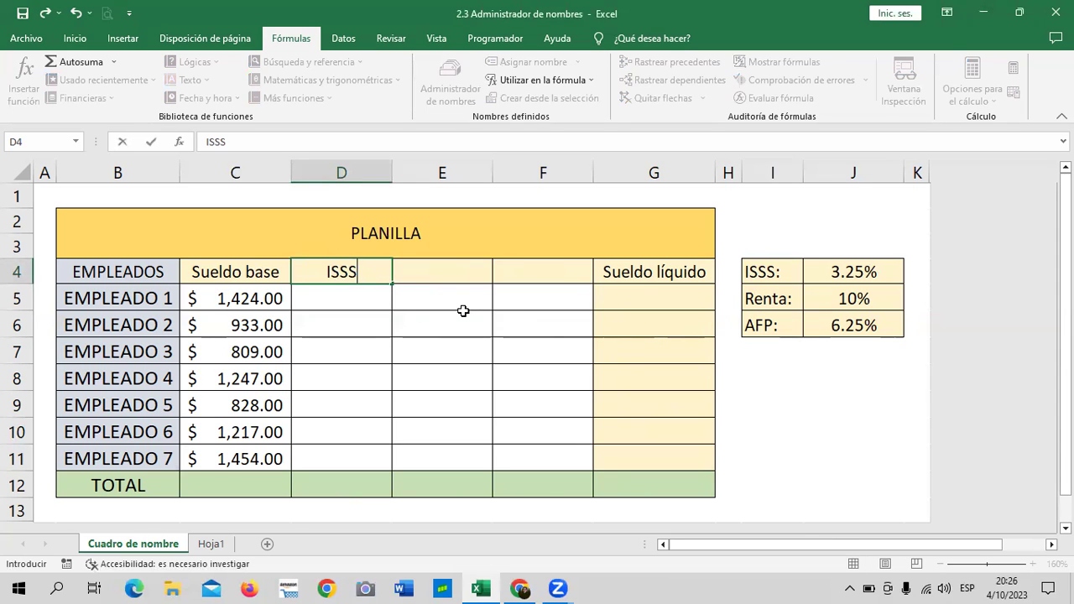
key("Tab")
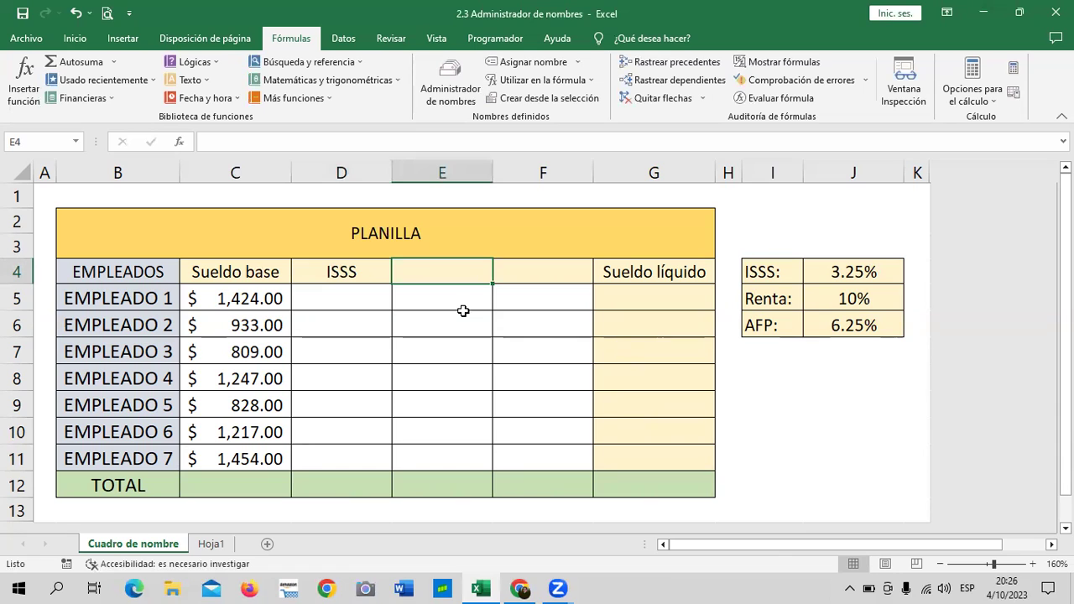
type("RENTA")
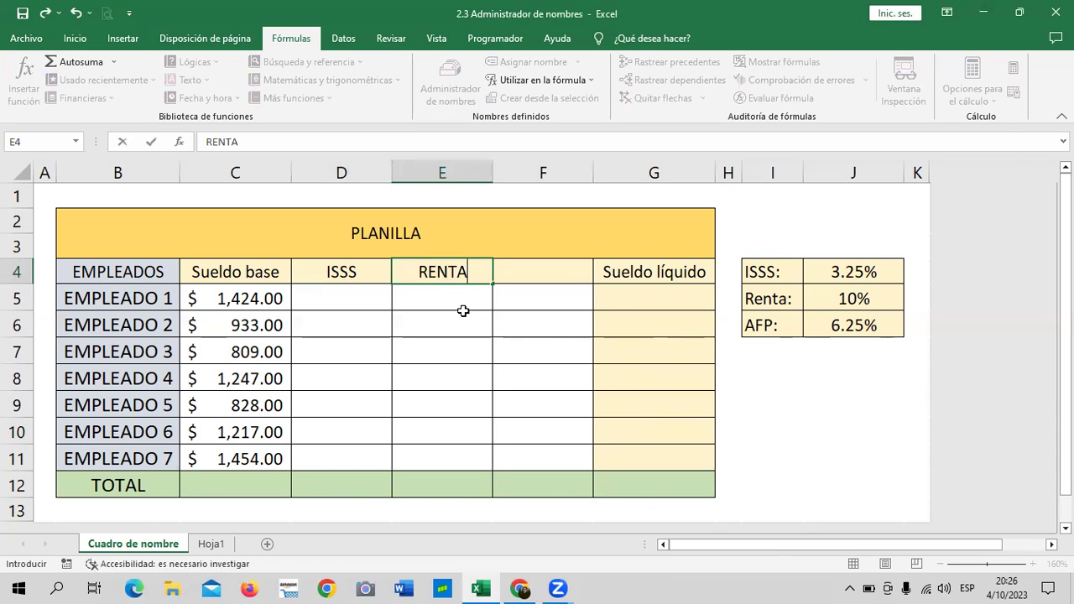
key("Tab")
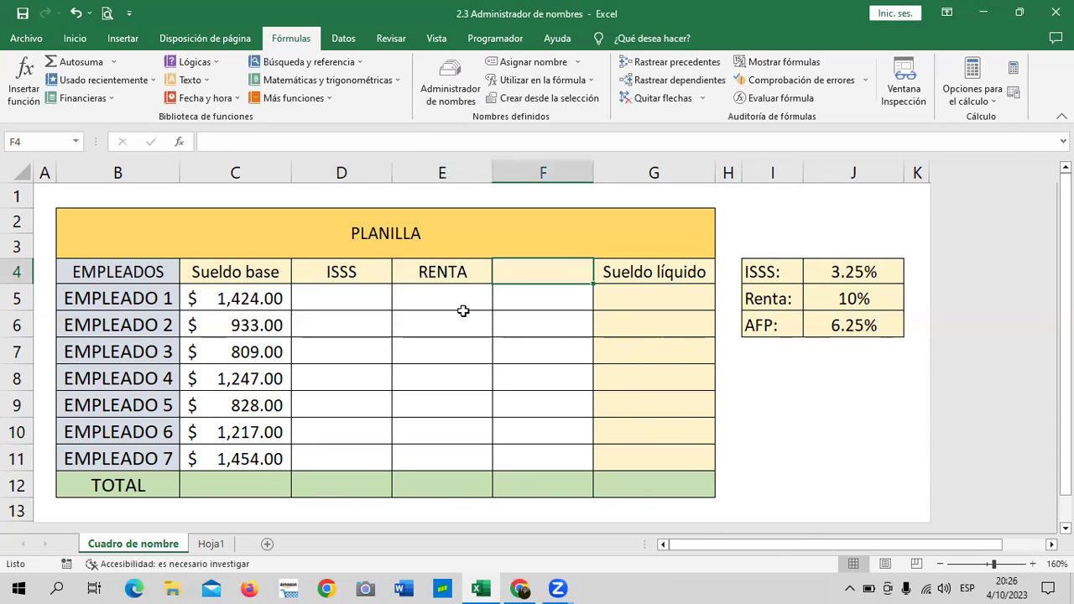
type("AFP")
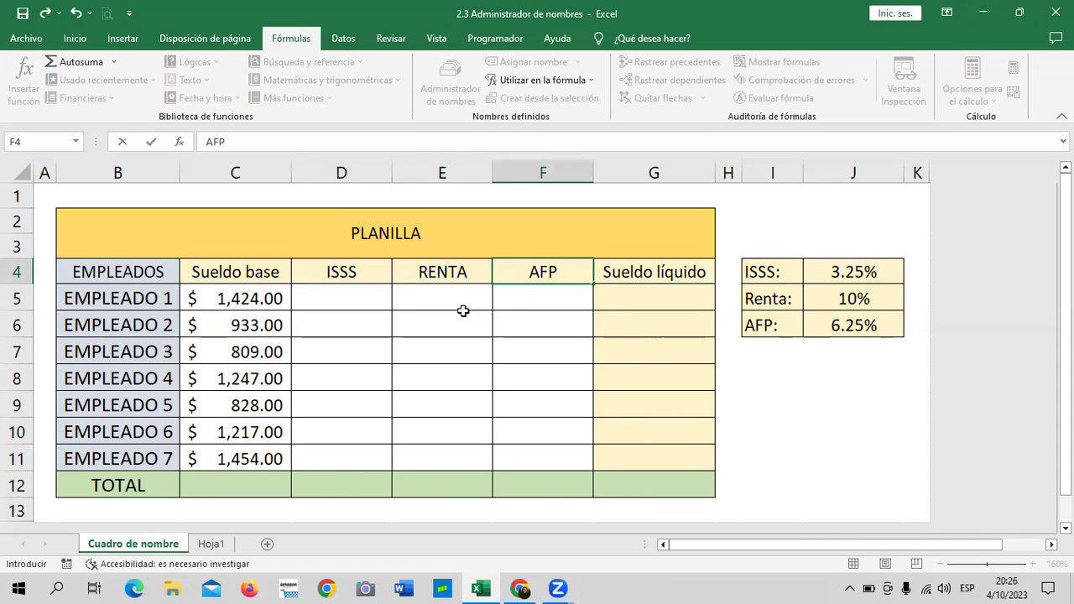
key("Return")
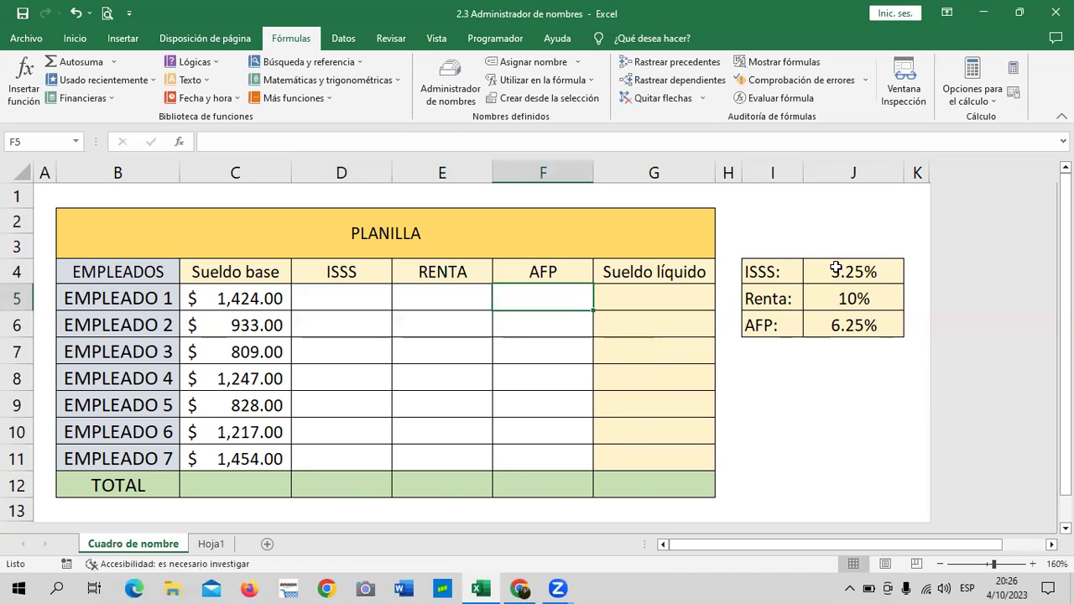
left_click_drag(835, 267, 829, 325)
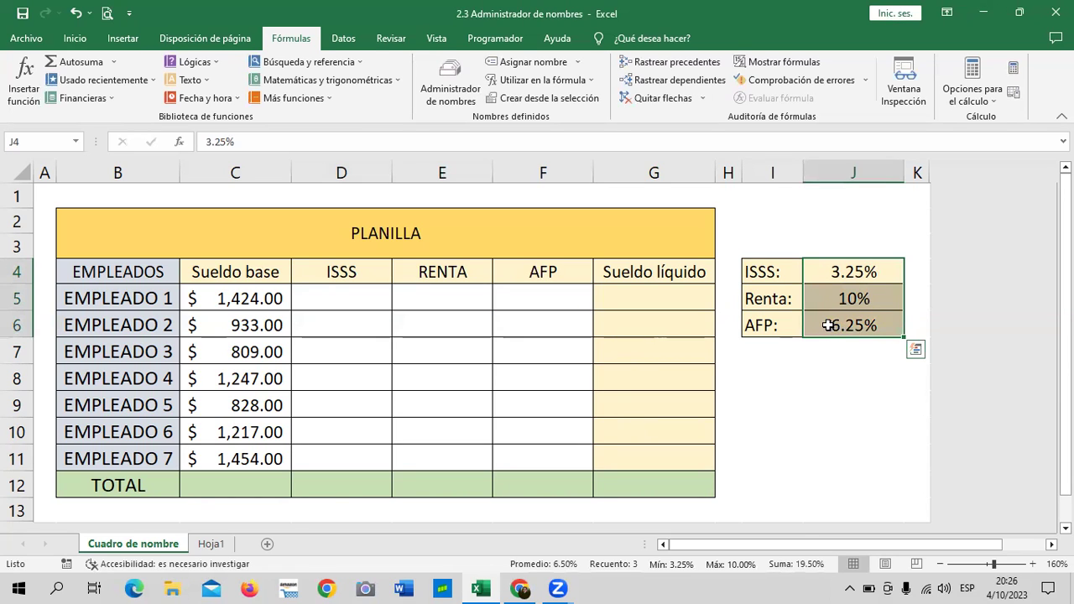
left_click_drag(374, 268, 527, 266)
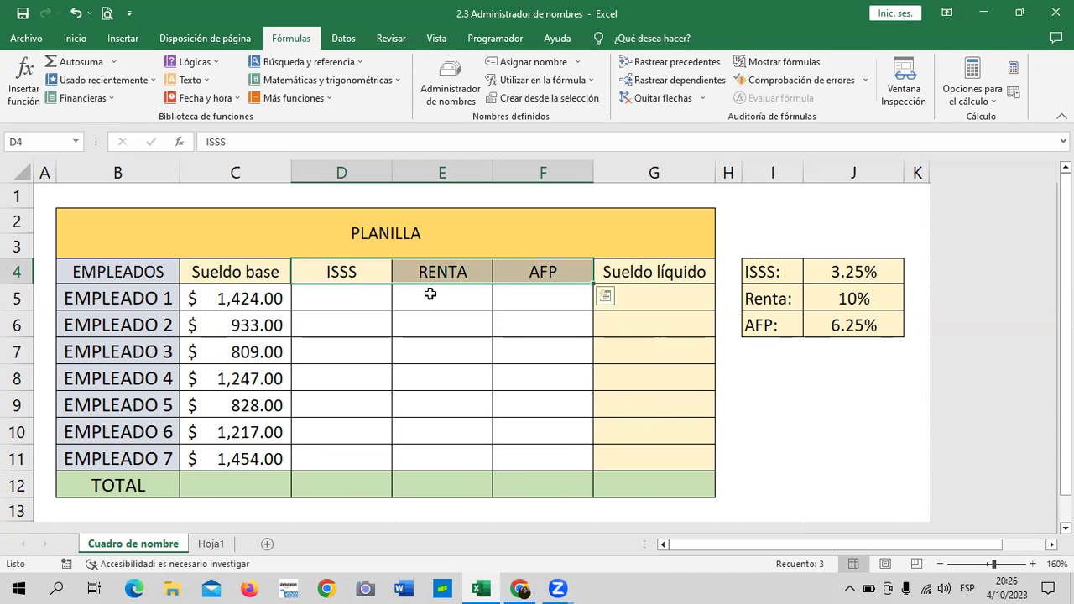
left_click(504, 369)
scroll(504, 369, "down", 1)
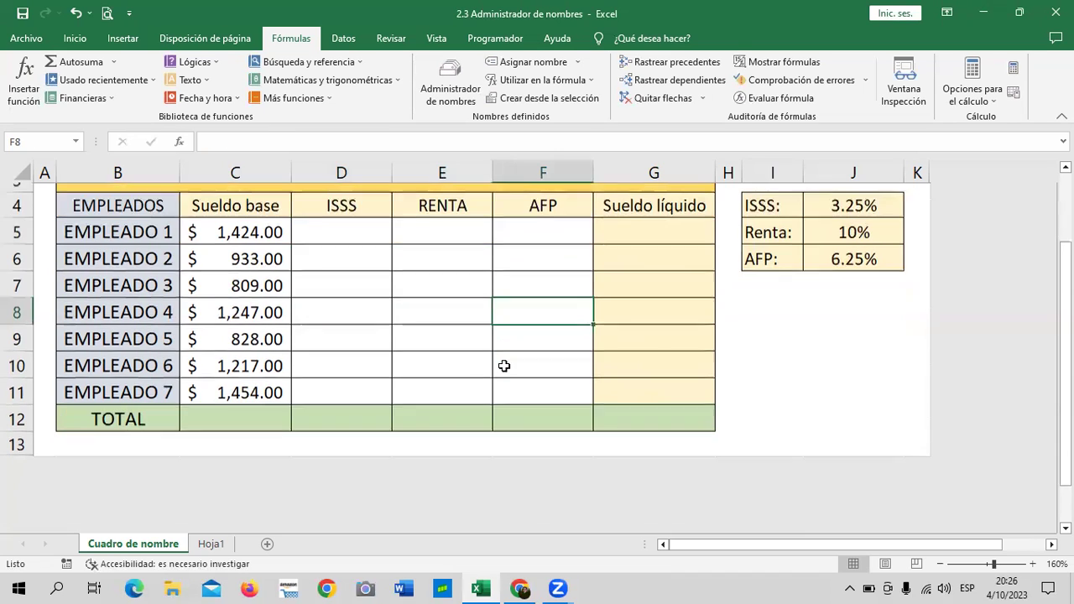
- Return to lesson 2.7 in Chrome and play the 2.3 Administrador de nombres video
left_click(515, 587)
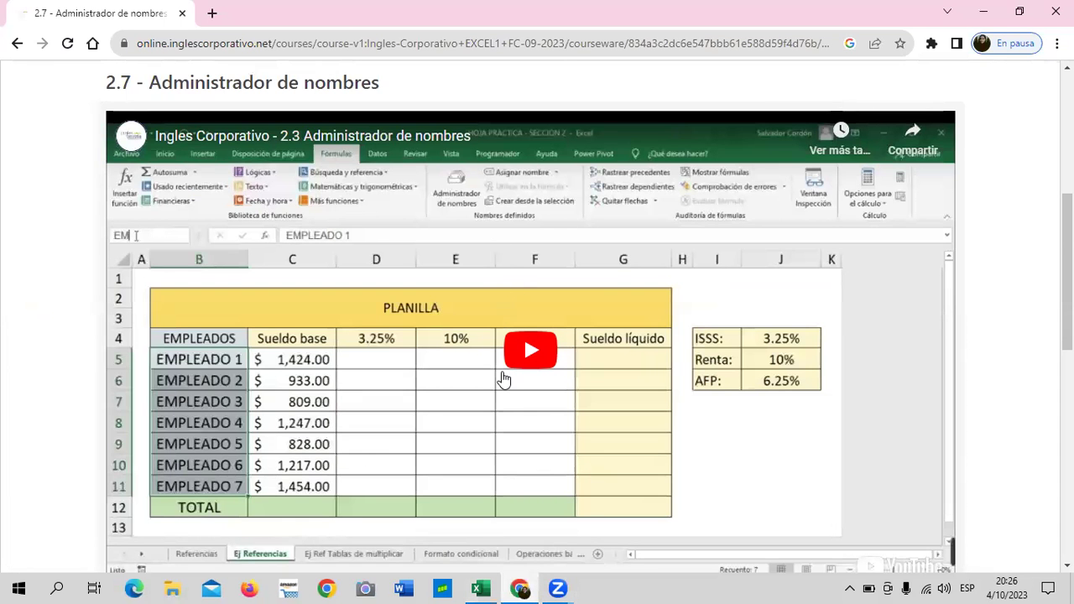
scroll(504, 379, "down", 2)
scroll(505, 374, "up", 2)
scroll(504, 373, "down", 2)
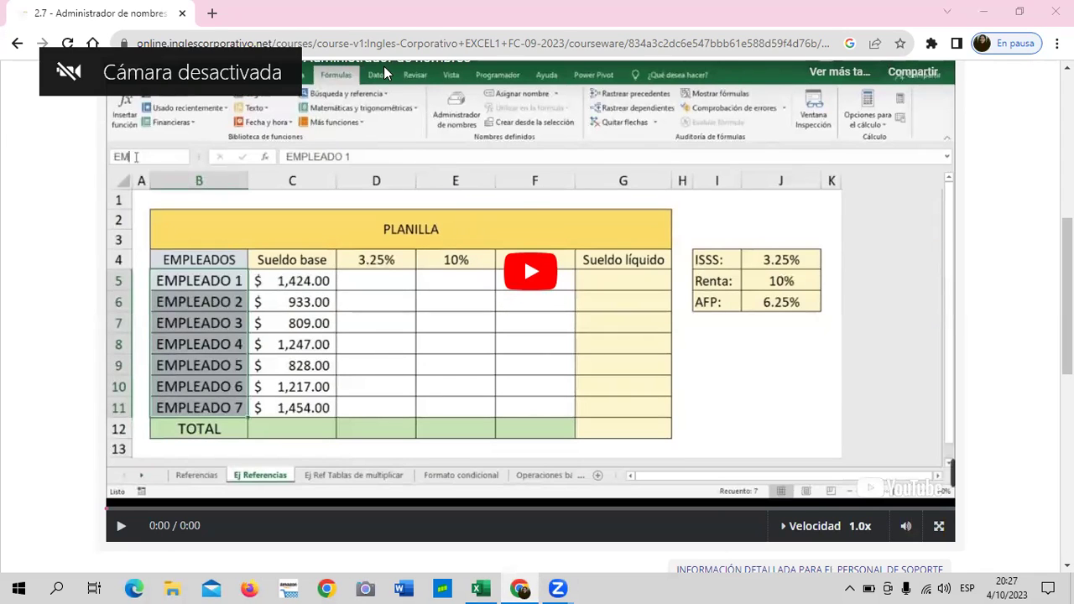
scroll(530, 251, "up", 1)
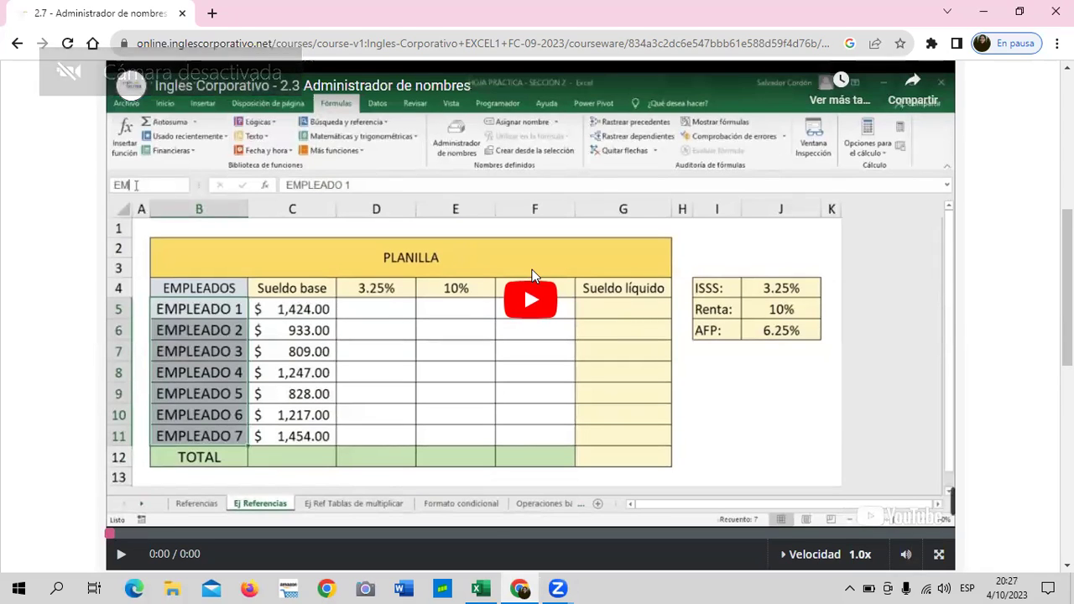
left_click(532, 275)
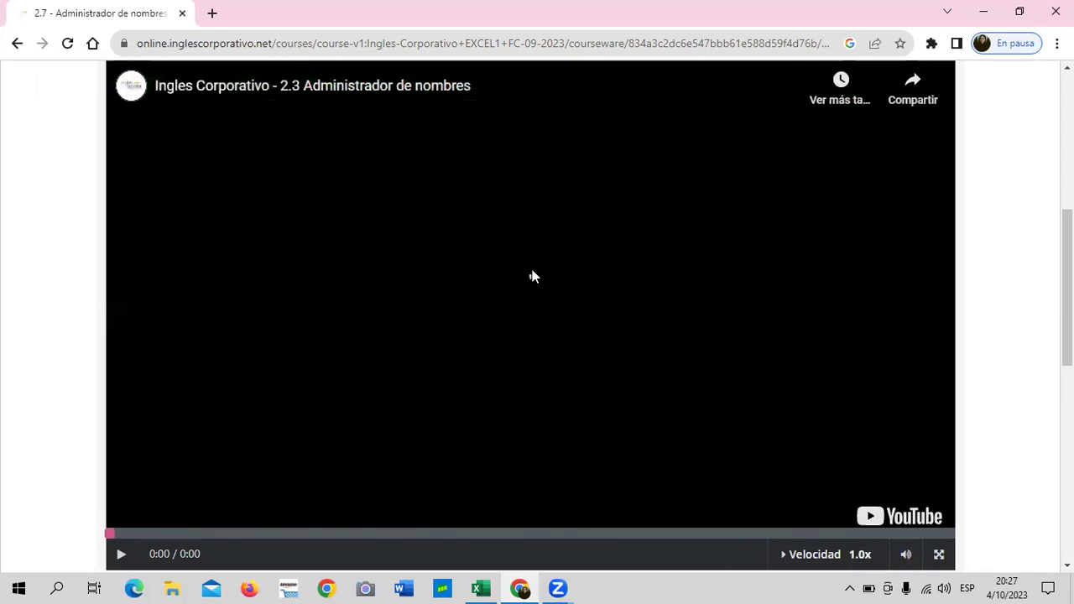
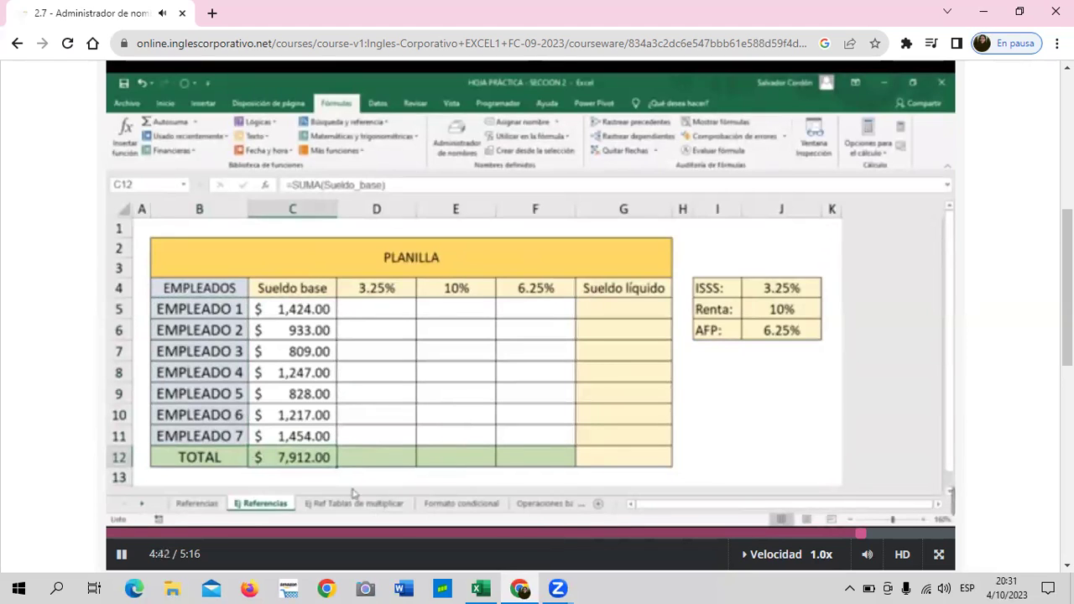
- Let the Administrador de nombres video play to 5:16, view its speed options, then switch to Excel
mouse_move(513, 180)
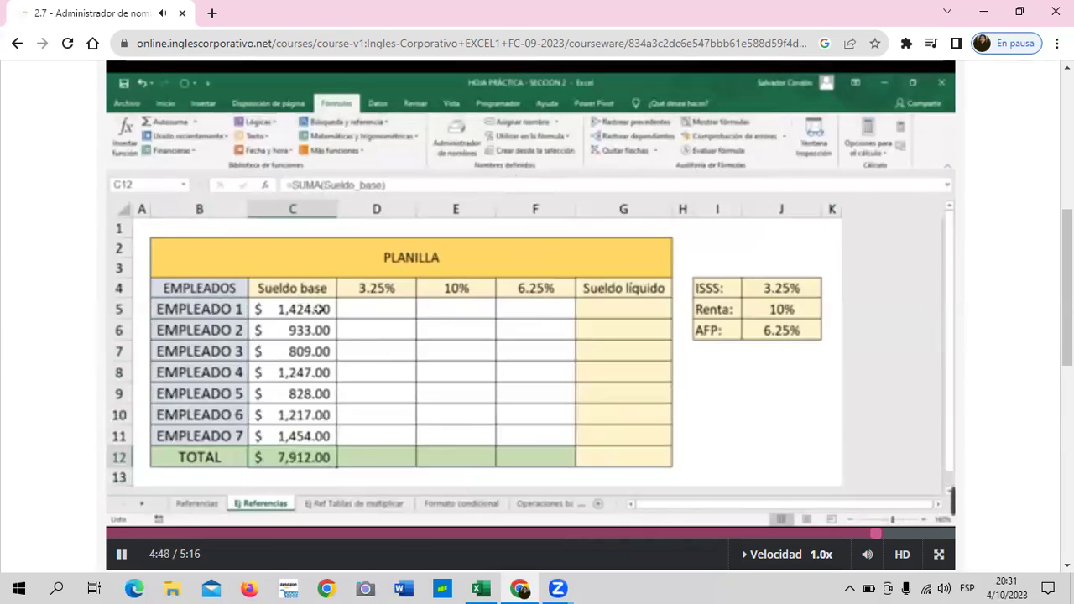
mouse_move(463, 79)
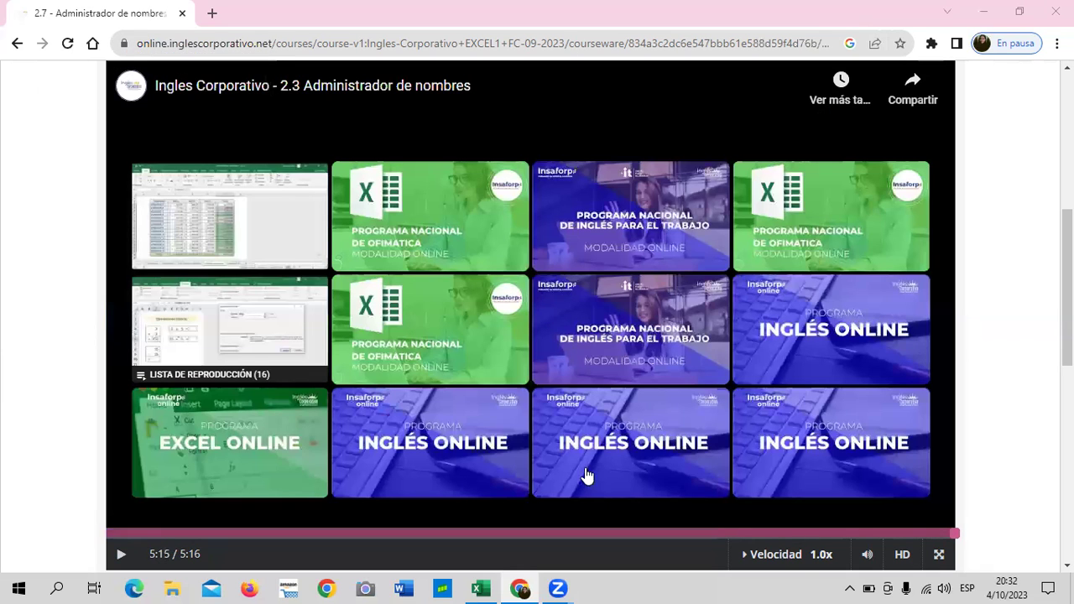
scroll(585, 474, "down", 3)
left_click(770, 318)
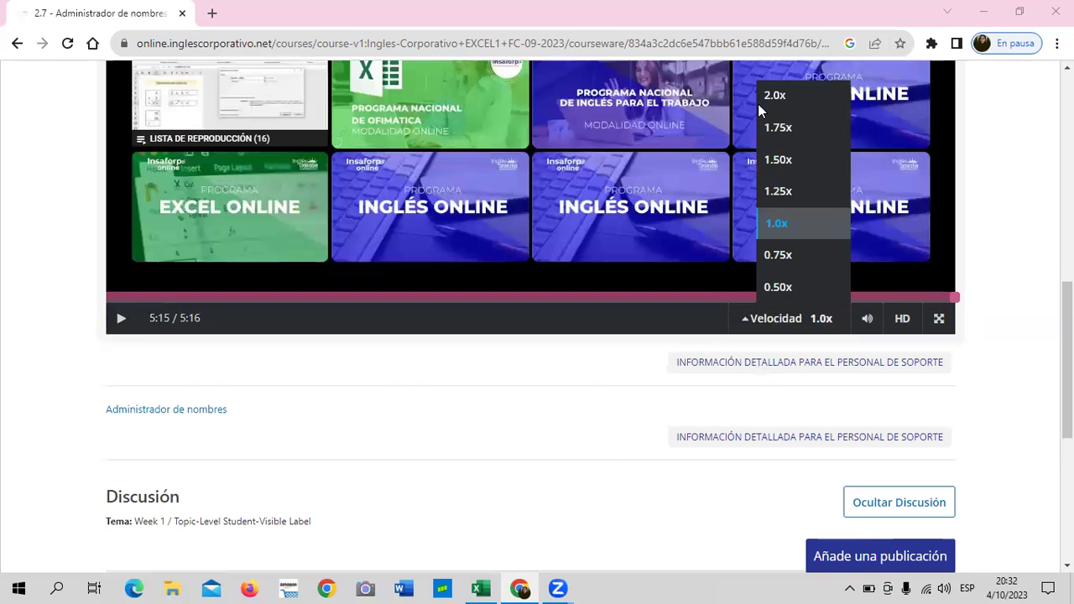
left_click(480, 588)
- Select the base salaries C5:C11 and name the range SUELDO_BASE in the Name Box
left_click(406, 302)
scroll(406, 303, "up", 1)
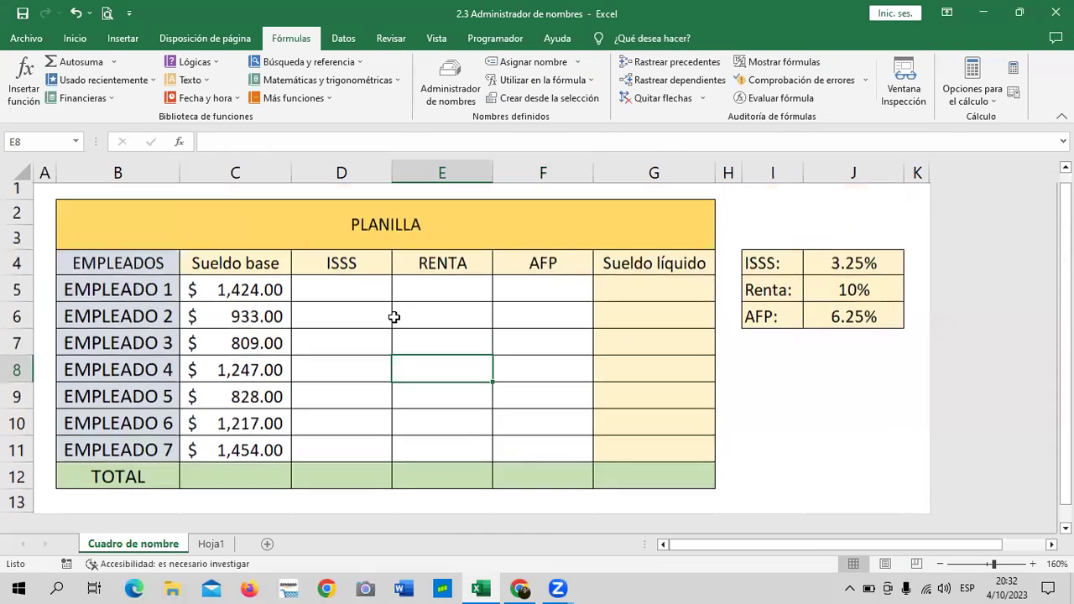
left_click(258, 289)
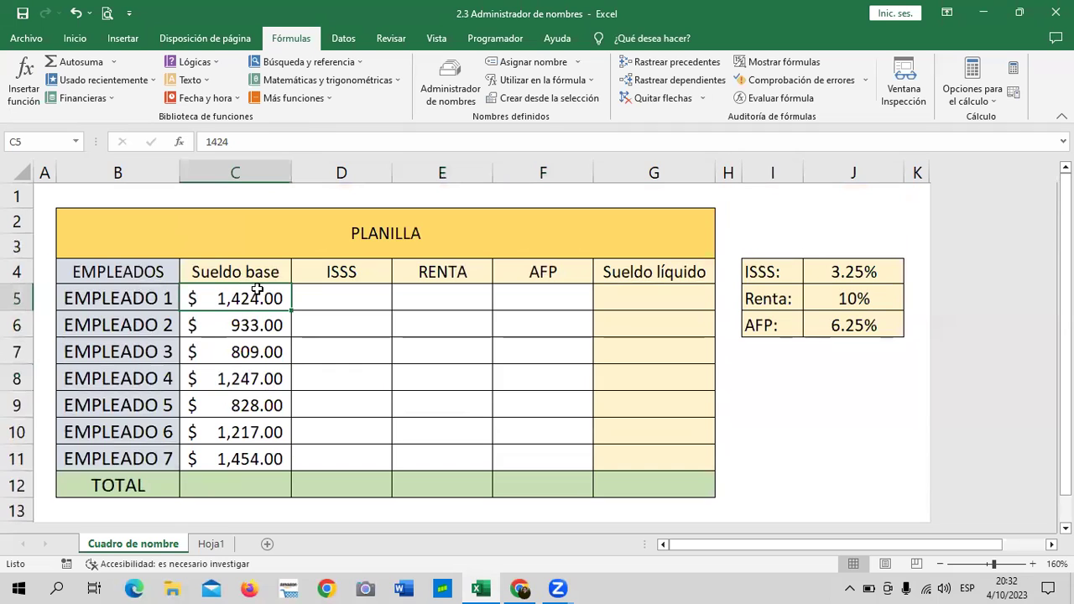
left_click_drag(257, 290, 269, 483)
left_click(384, 376)
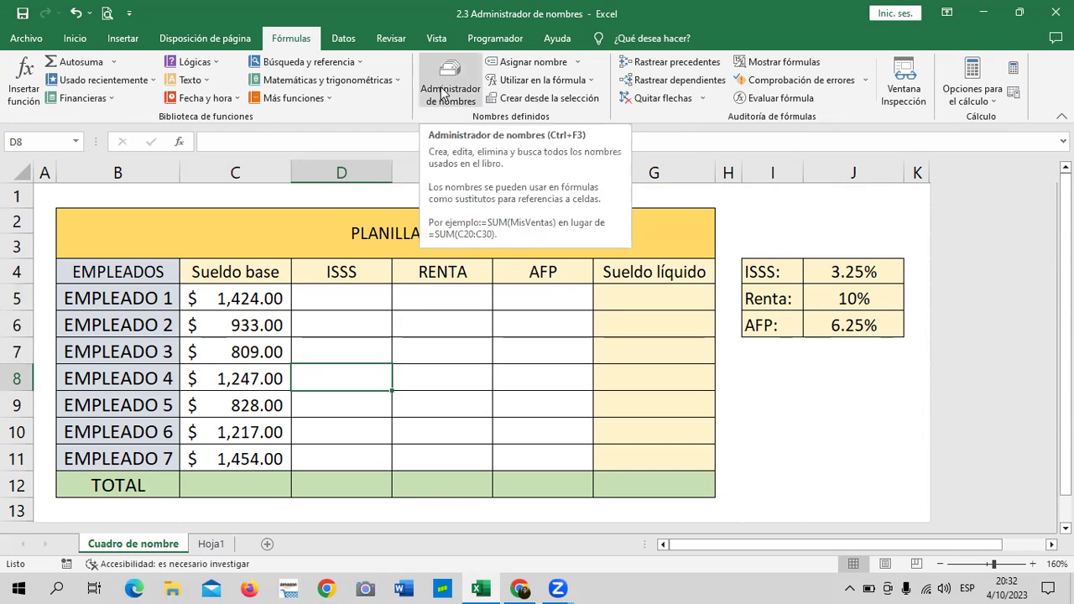
left_click(595, 401)
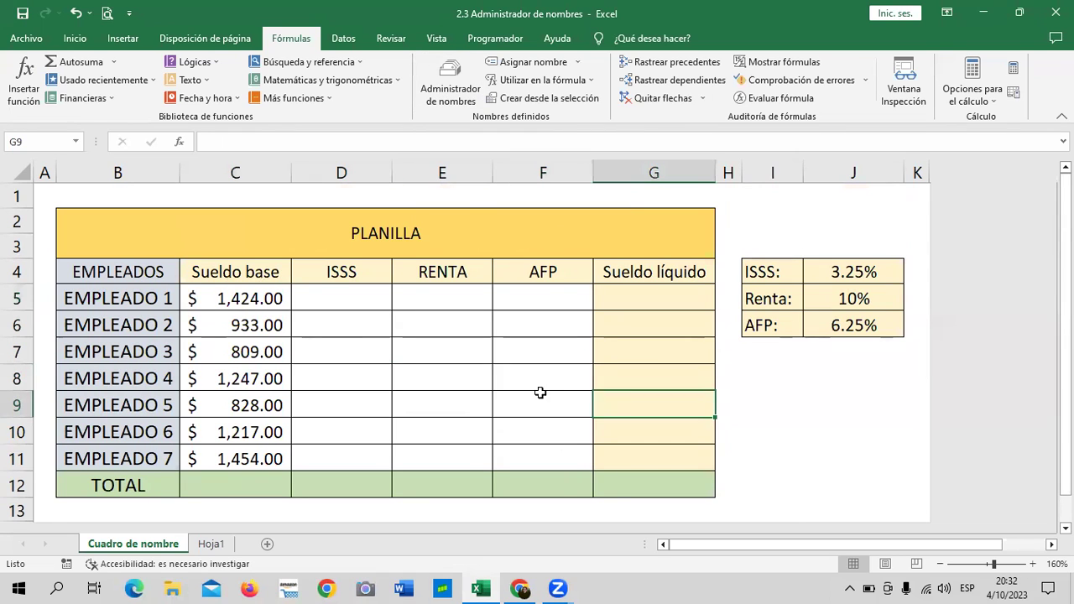
left_click_drag(216, 289, 222, 457)
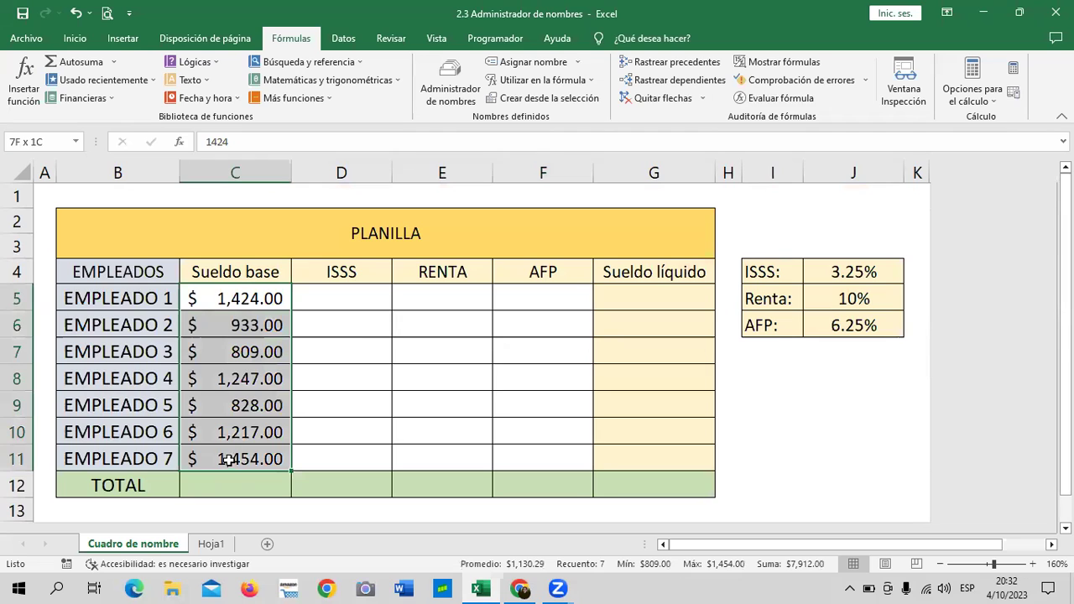
left_click(60, 140)
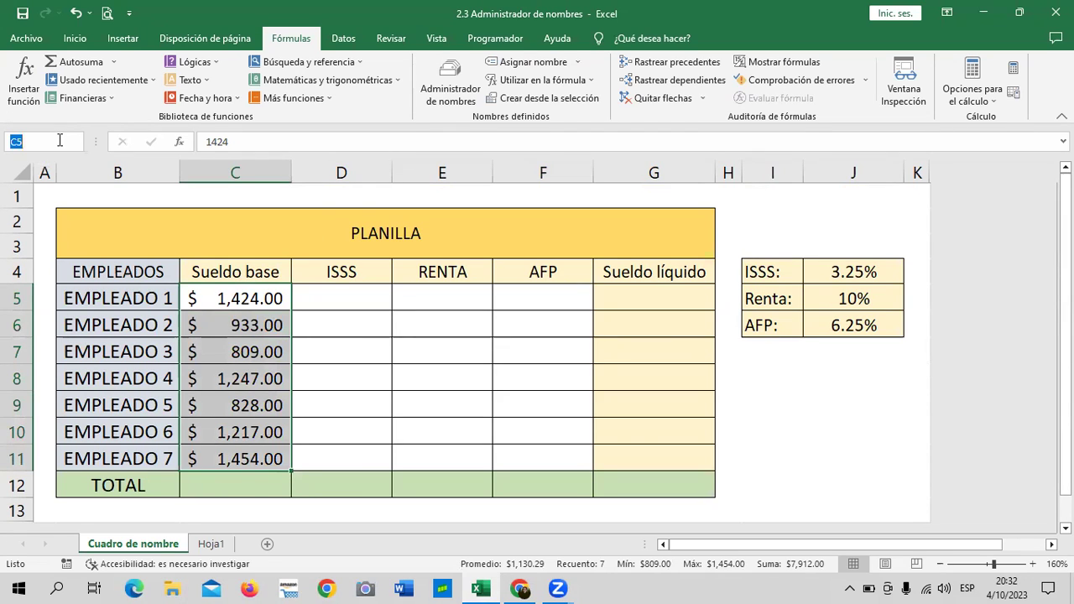
type("SUELDO_")
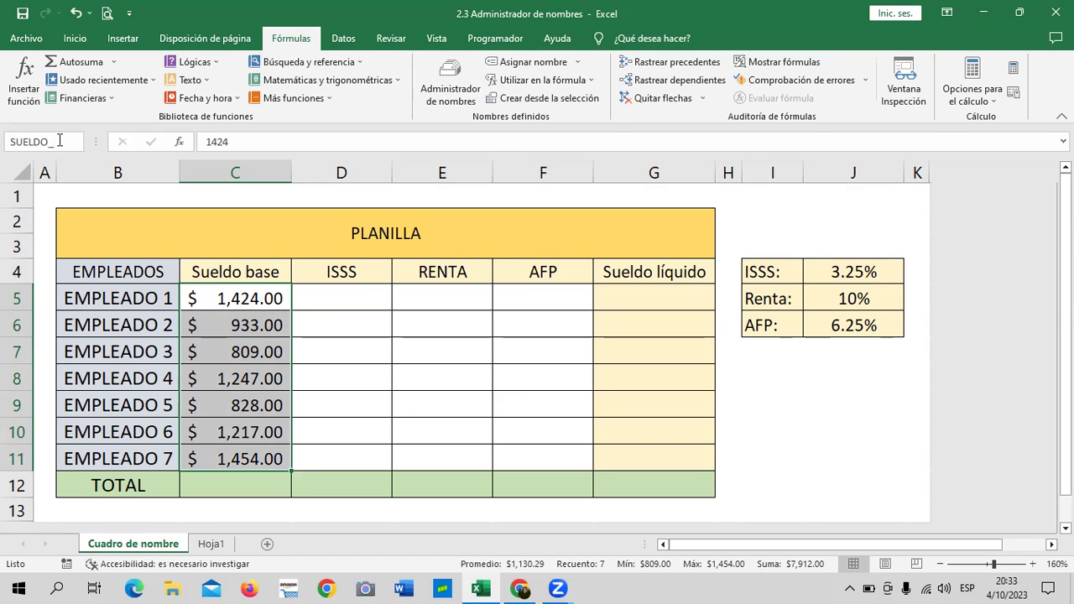
type("ASE")
key("Return")
left_click(408, 374)
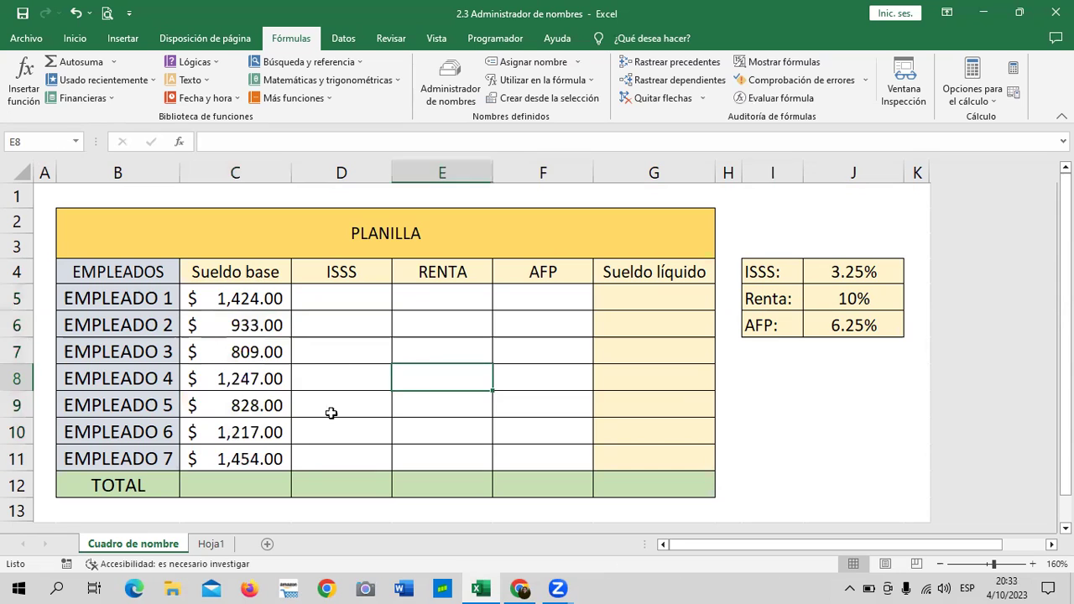
- Enter =SUMA(SUELDO_BASE) in C12, picking the name from autocomplete, so the total shows $7,912.00
left_click(209, 481)
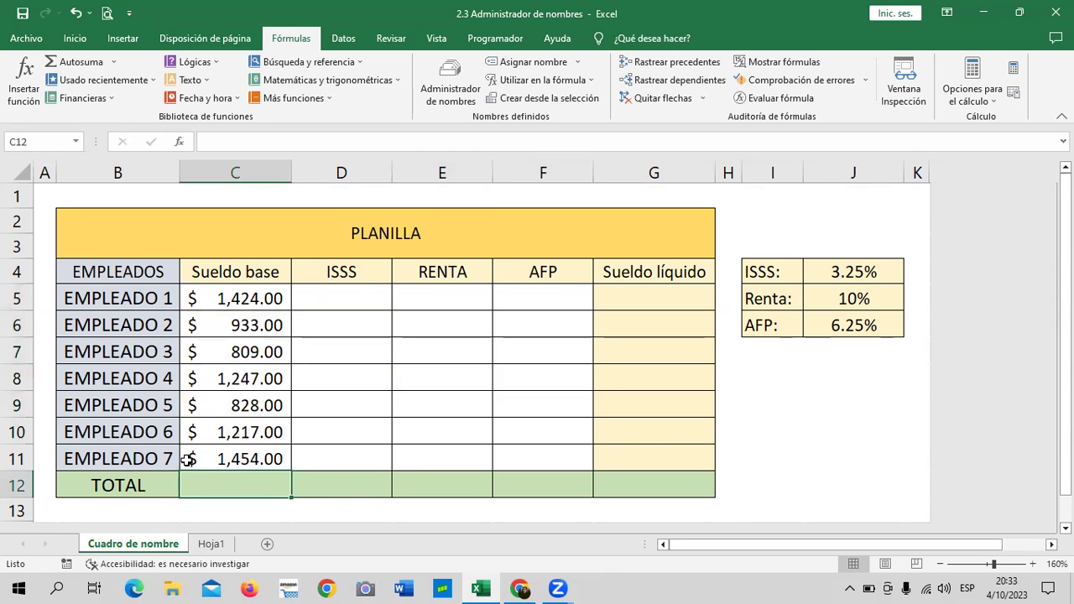
type("=SU")
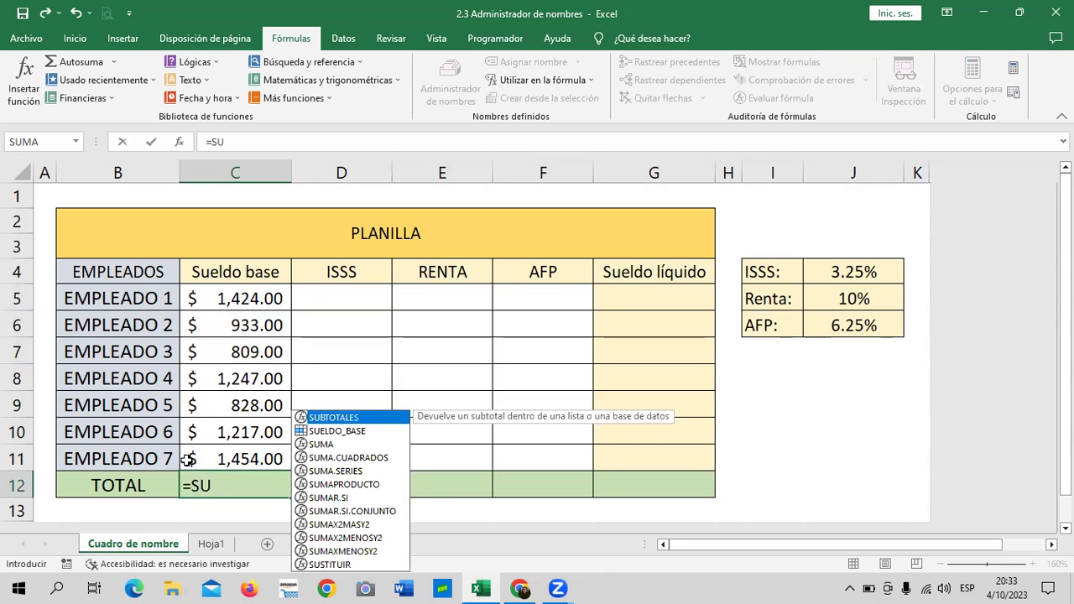
type("MA")
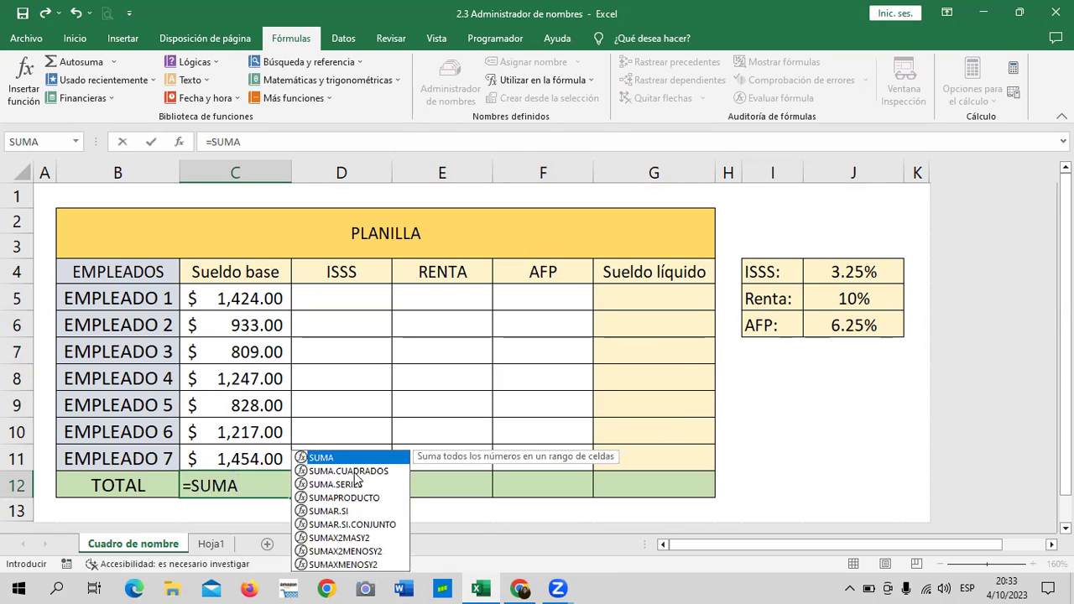
type("(SUELD")
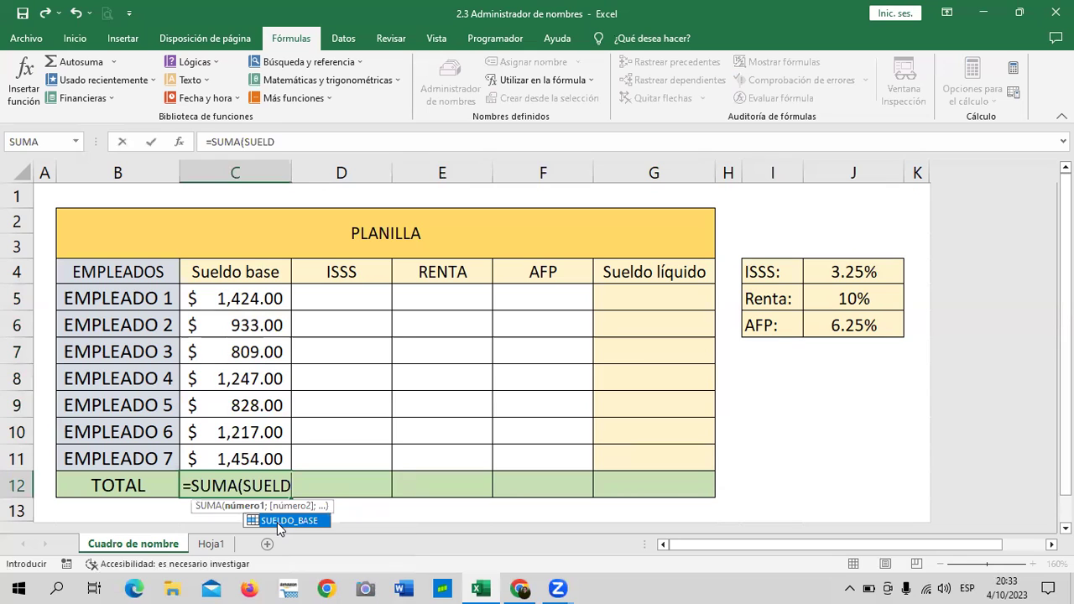
double_click(298, 520)
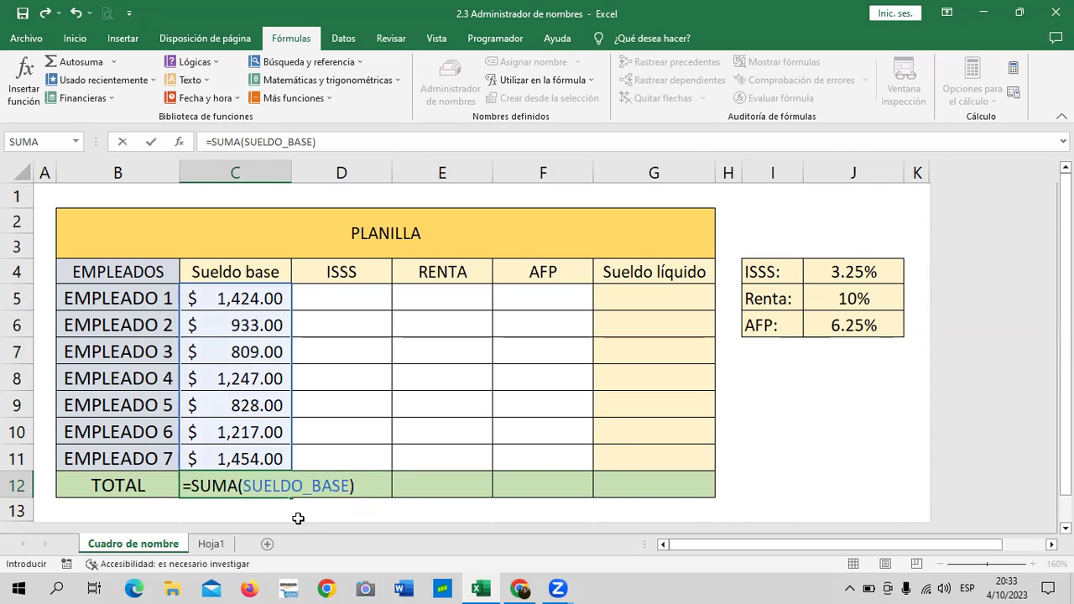
key("Return")
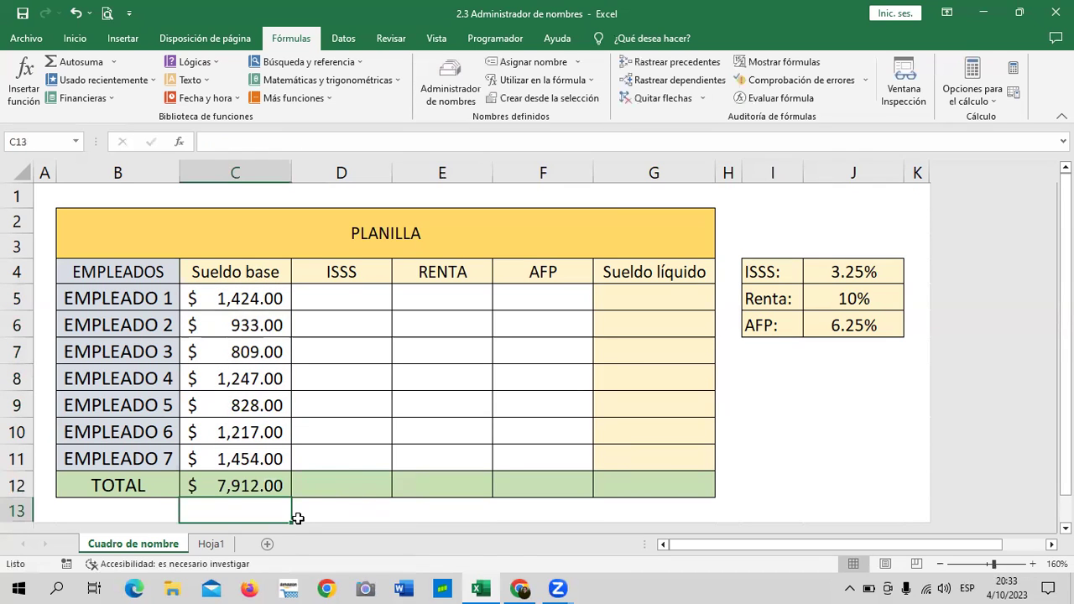
left_click(273, 485)
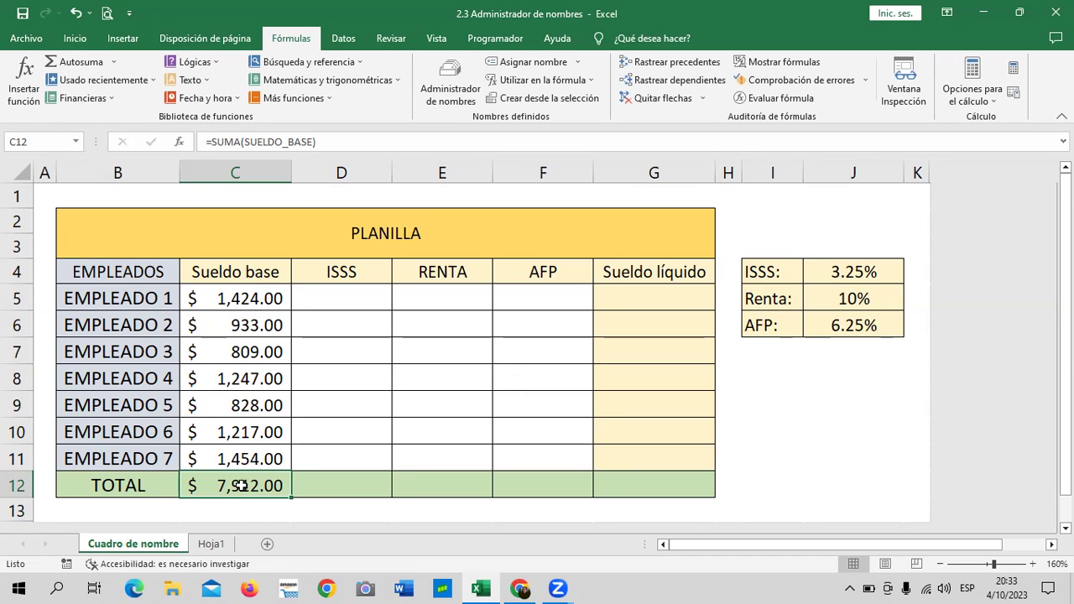
left_click(238, 295)
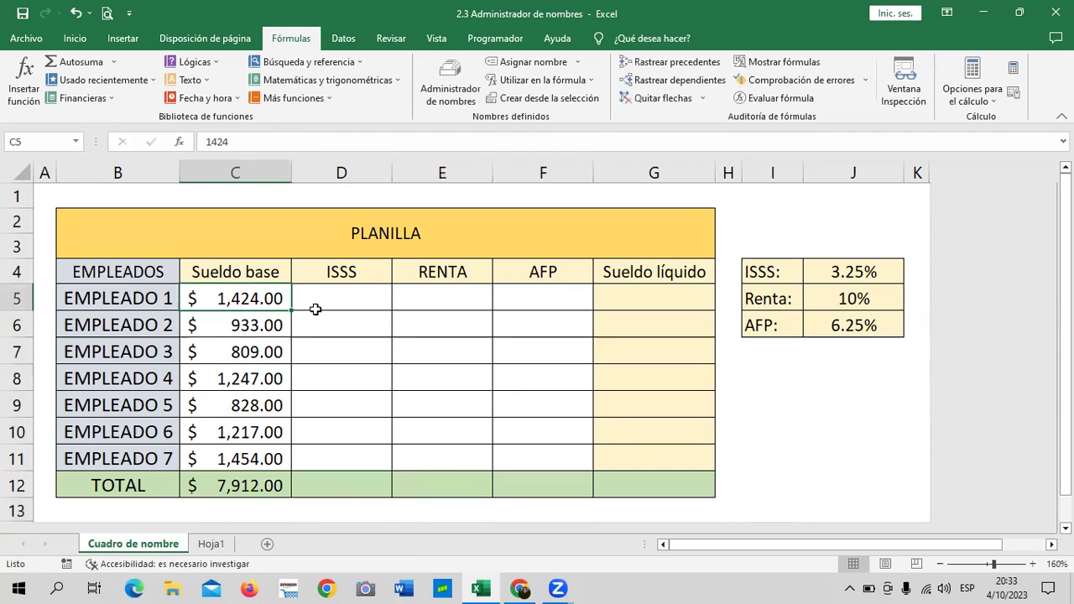
type("500")
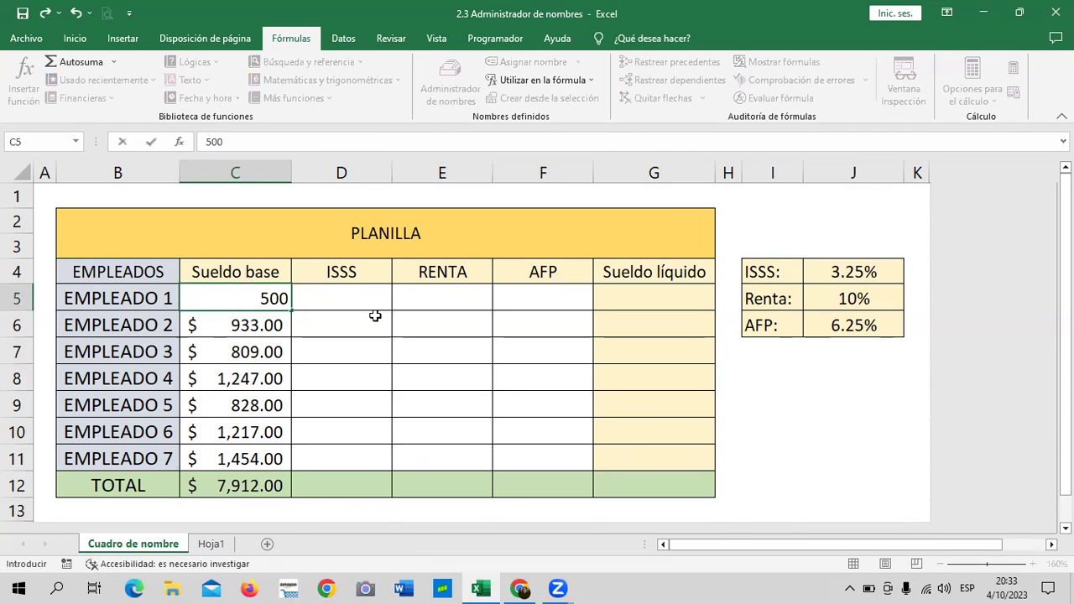
key("Return")
left_click(266, 295)
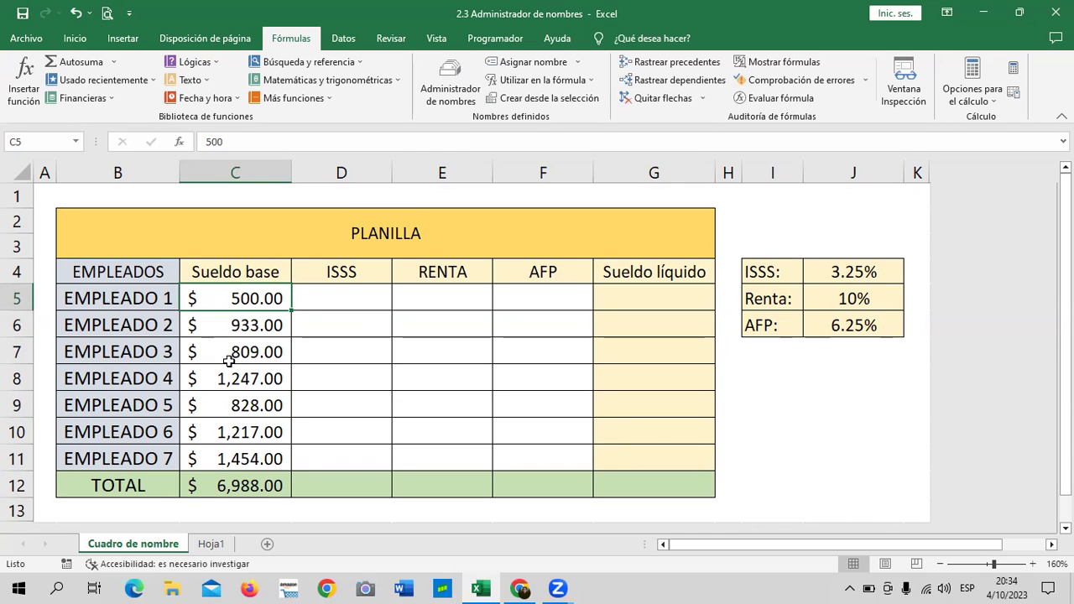
left_click_drag(251, 297, 239, 458)
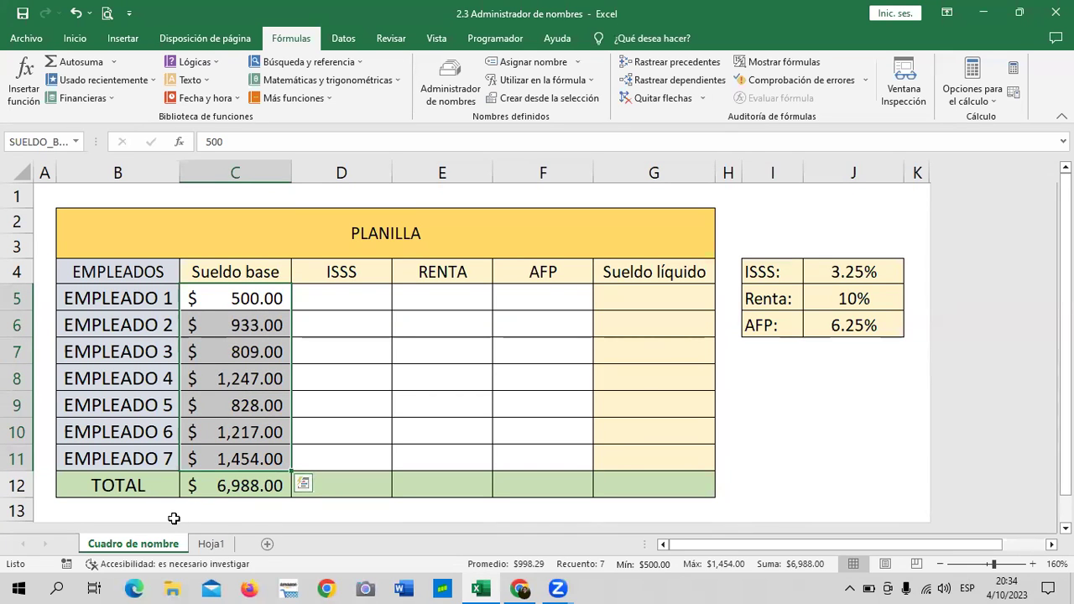
scroll(183, 503, "down", 1)
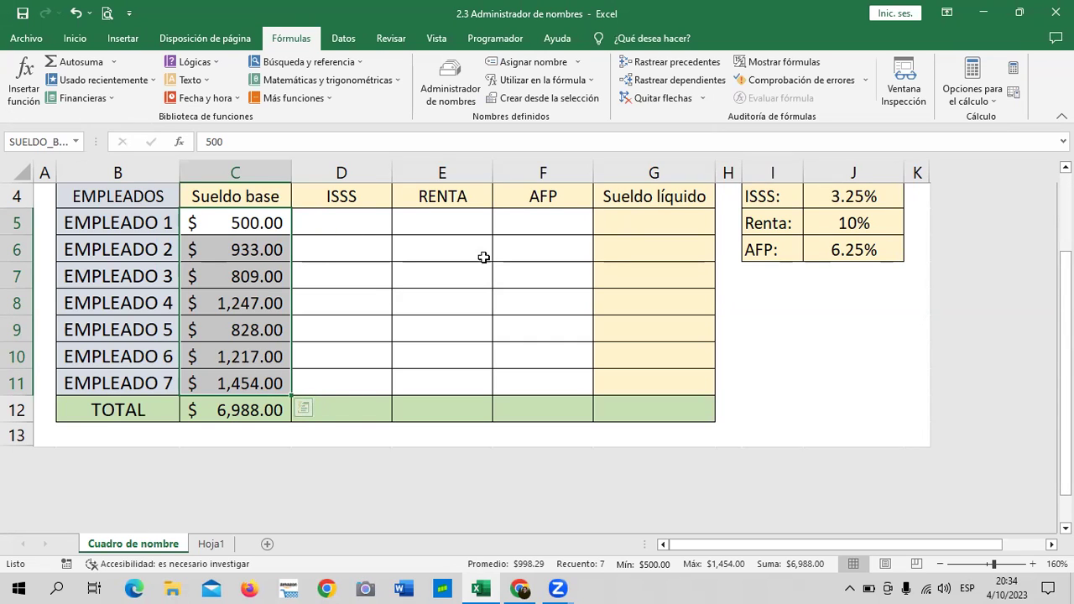
left_click(518, 328)
scroll(419, 400, "up", 1)
scroll(419, 400, "up", 1)
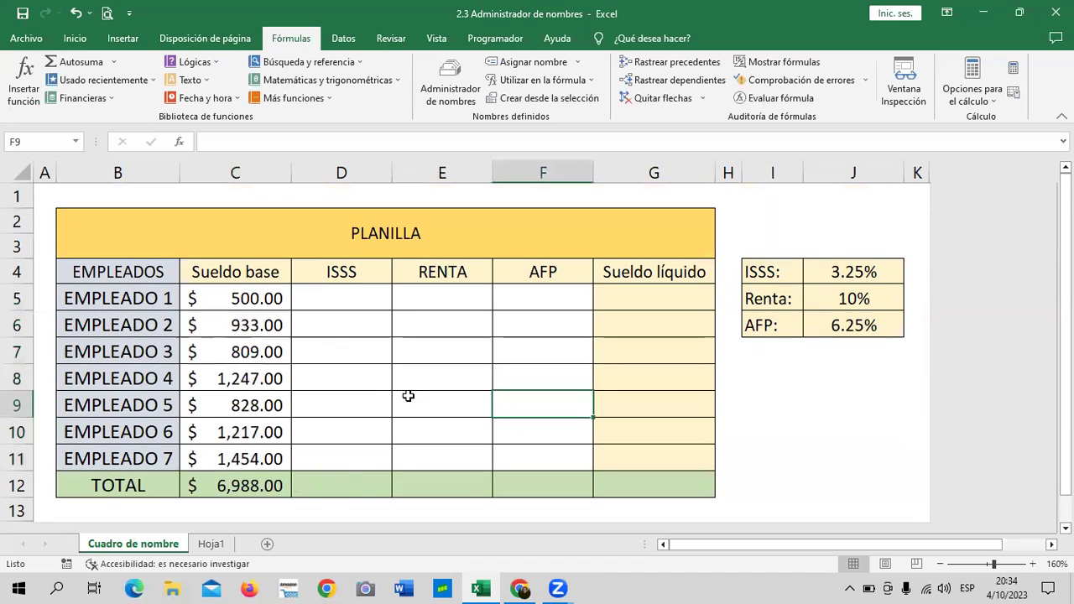
left_click(275, 299)
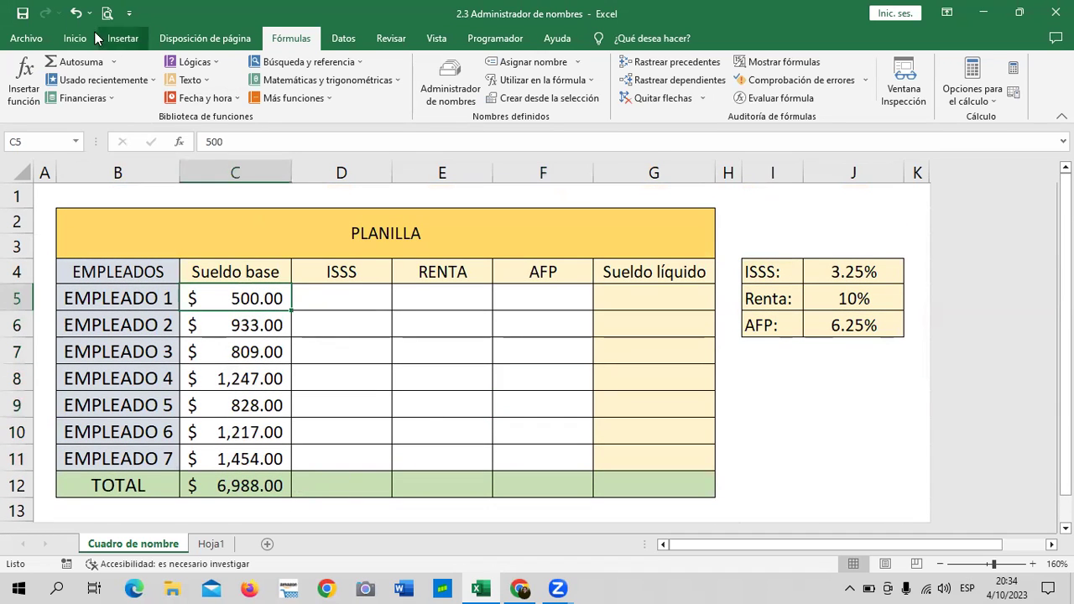
left_click(76, 13)
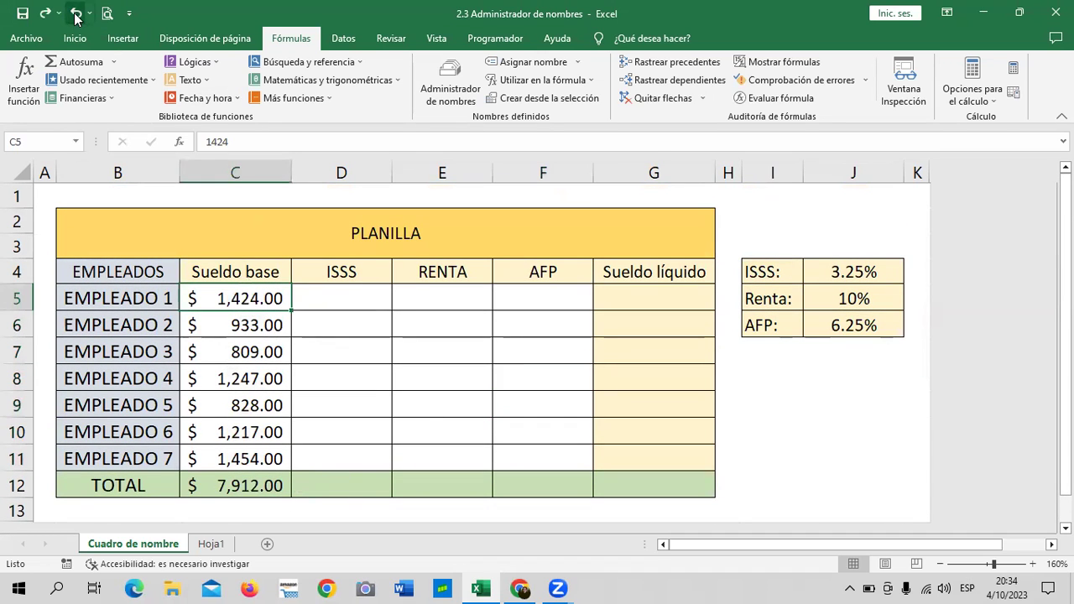
left_click(433, 382)
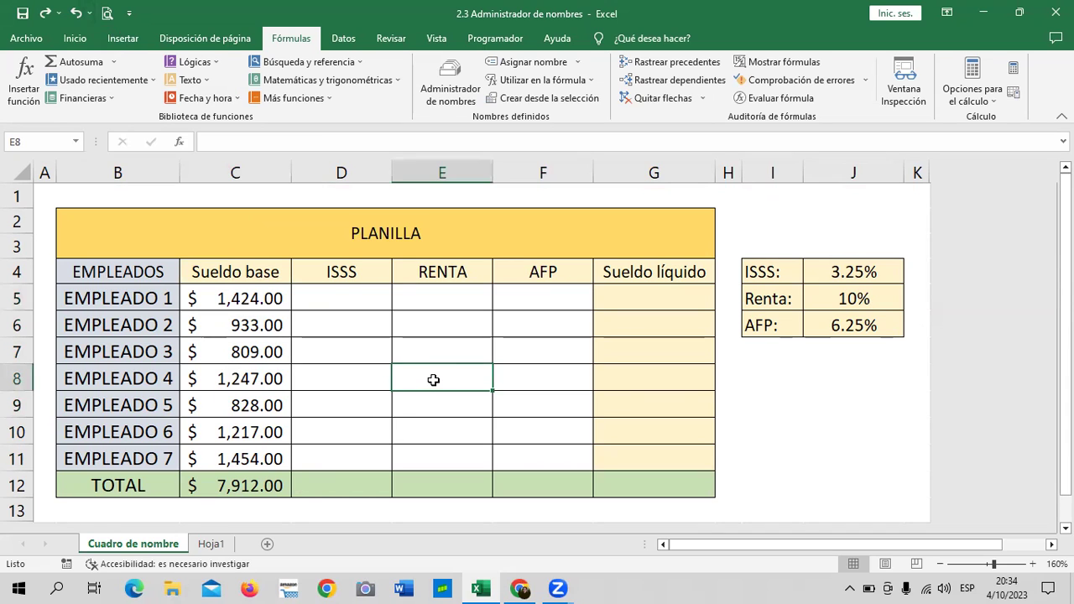
left_click(368, 297)
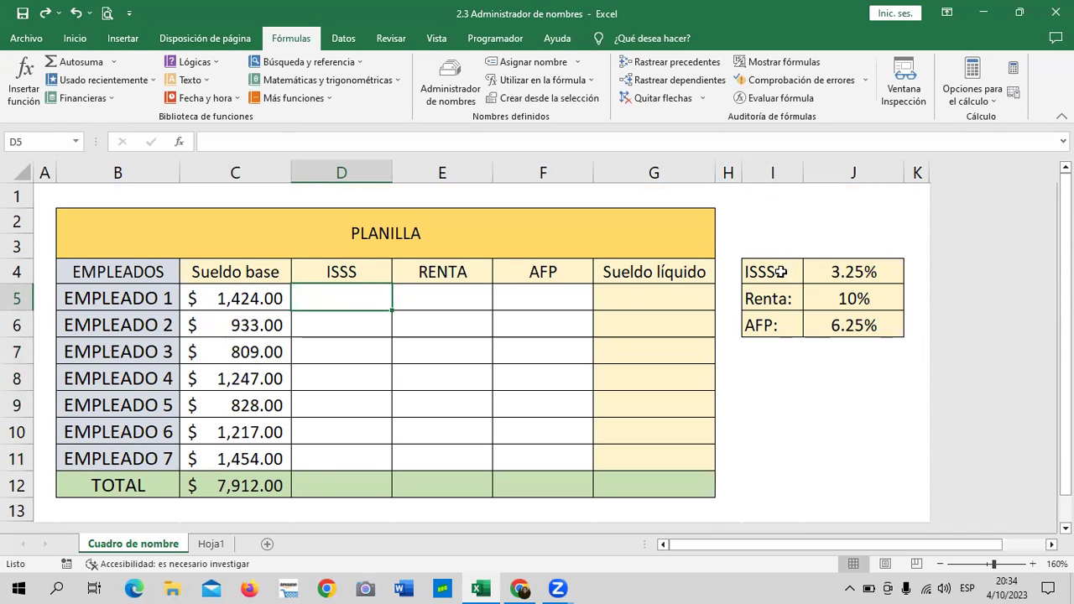
- Edit the ISSS rate in J4 from 3.25% down to 3%
left_click(841, 273)
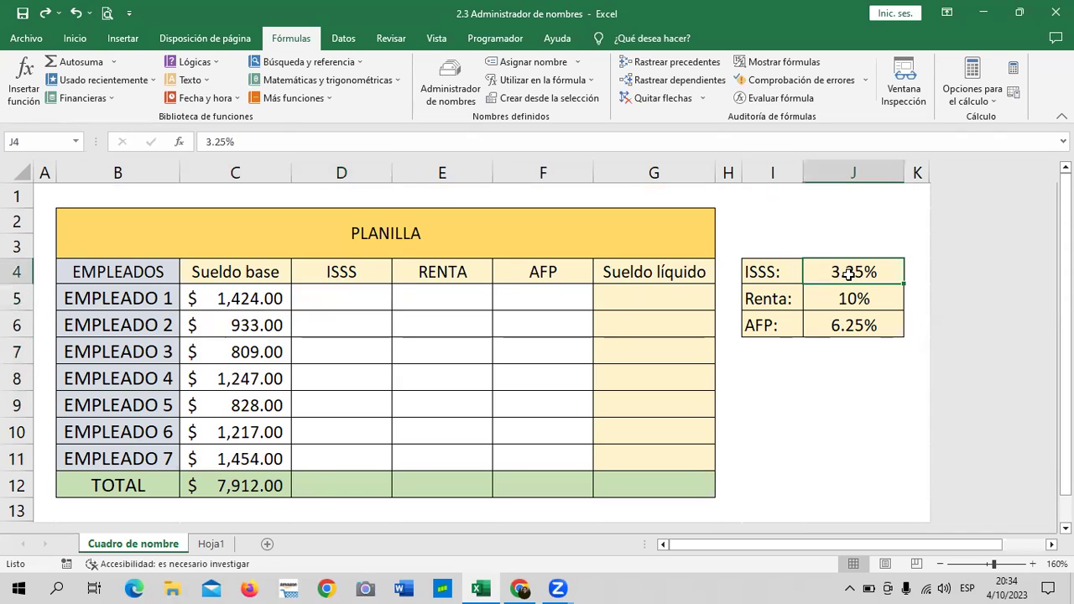
left_click(235, 143)
key("BackSpace")
key("BackSpace")
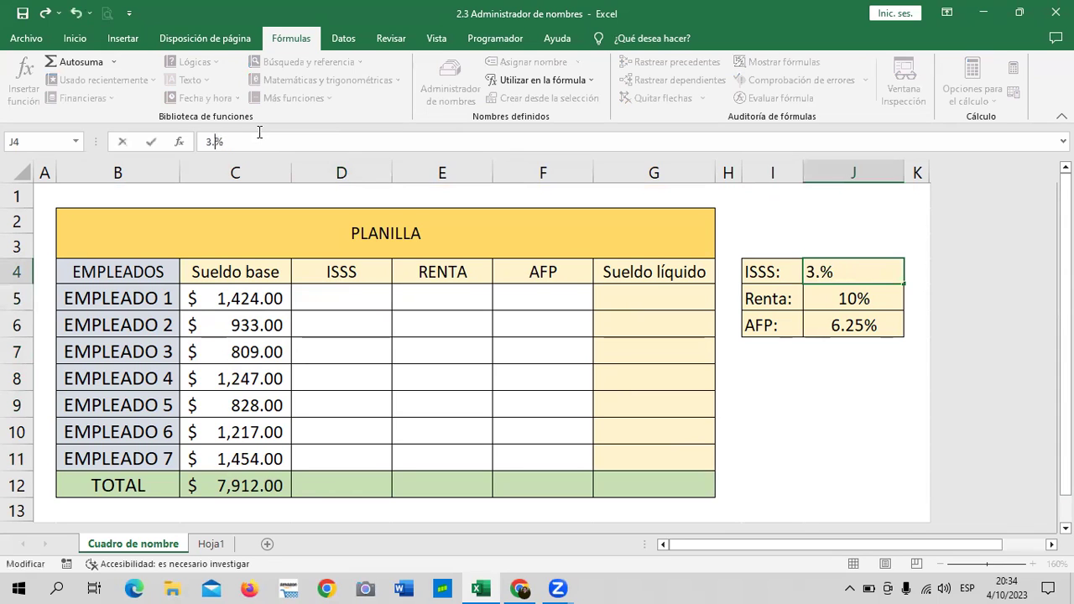
key("BackSpace")
key("Return")
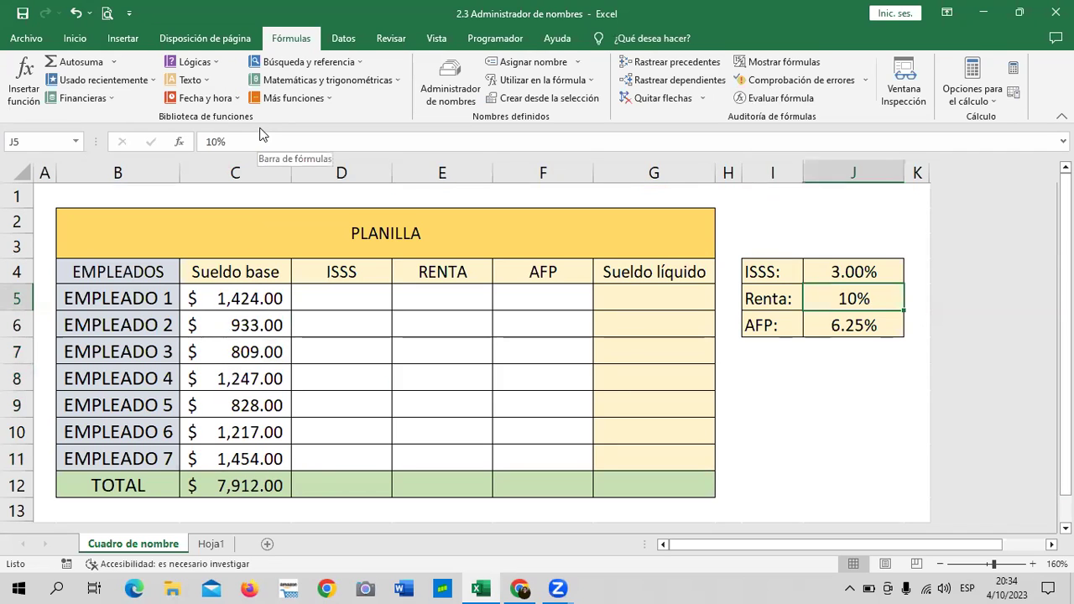
left_click(846, 270)
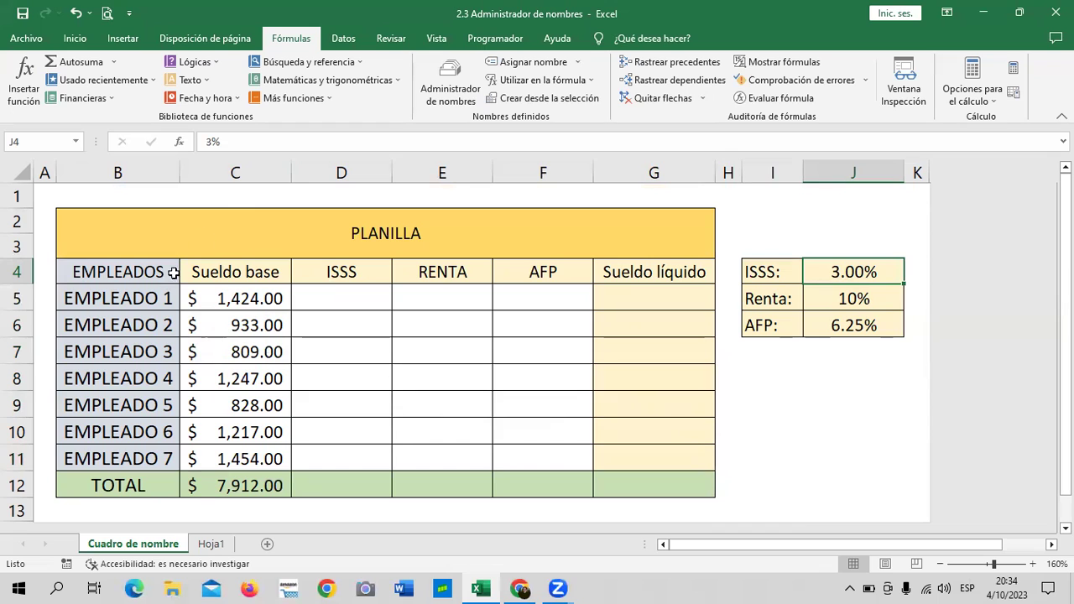
left_click(382, 297)
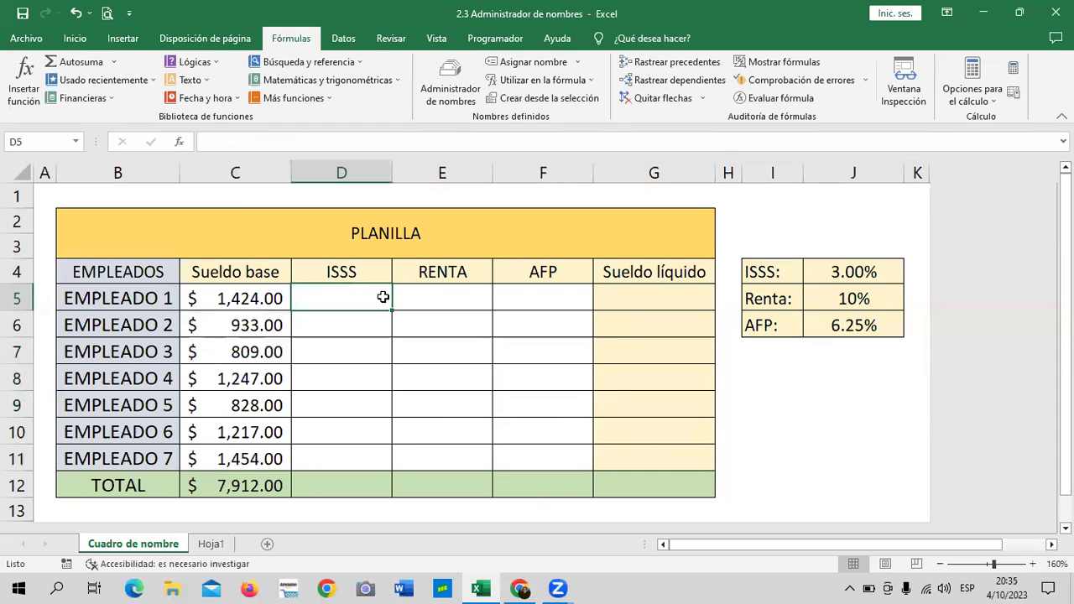
- Create the workbook-scoped name ISSS, replacing its F6 cell reference with the constant 3%
left_click(495, 321)
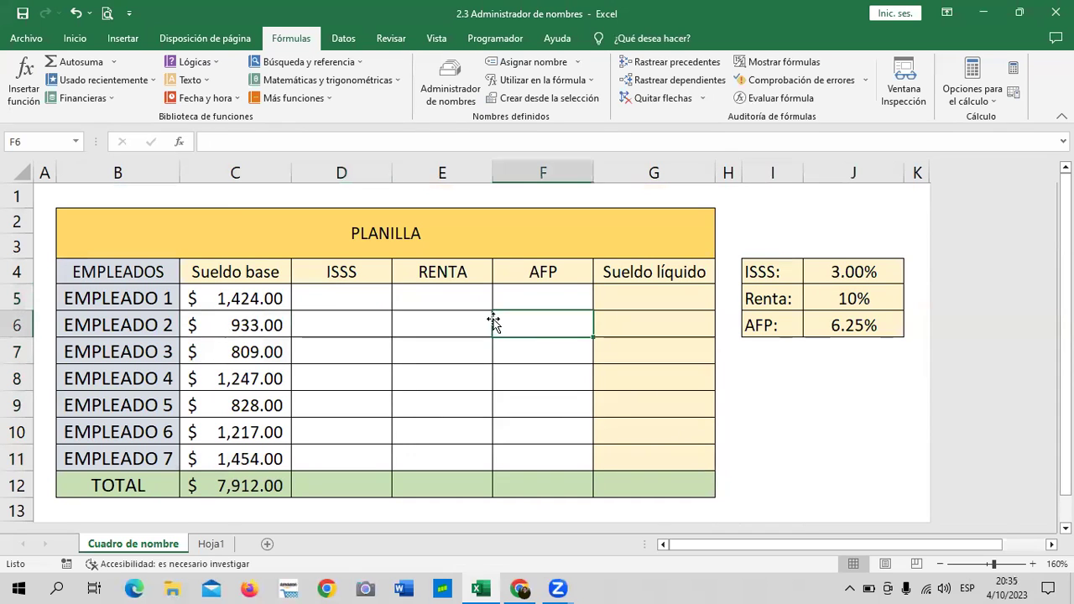
left_click(460, 84)
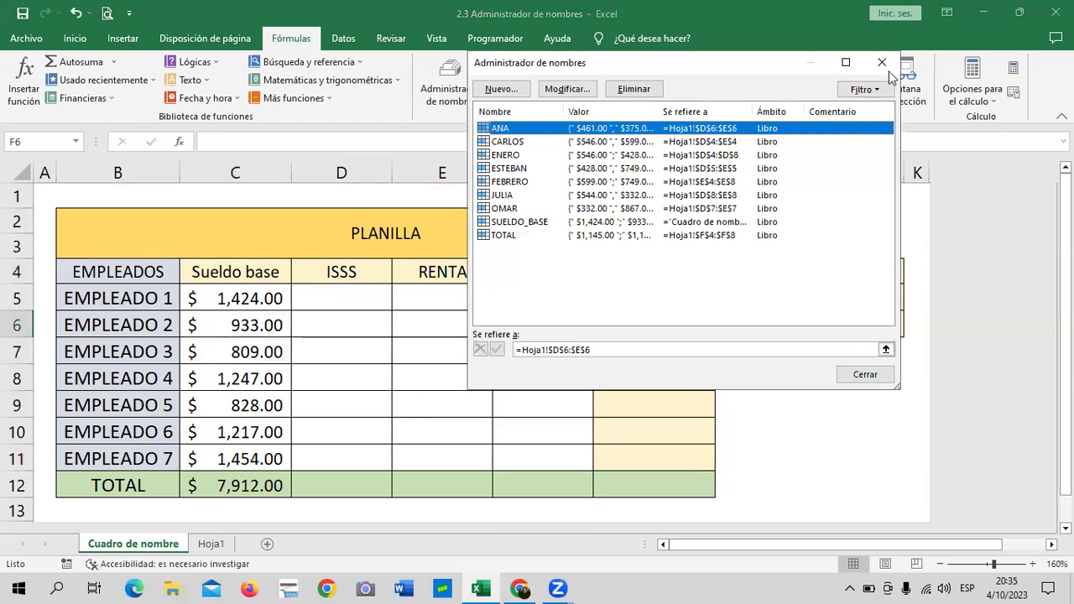
left_click(882, 62)
left_click(541, 62)
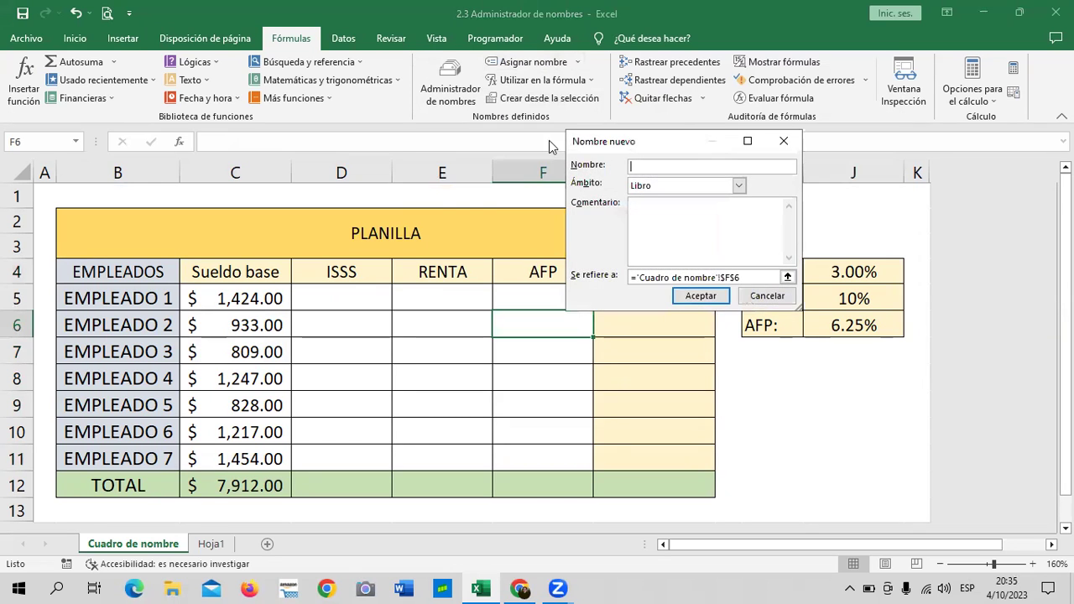
left_click_drag(587, 141, 454, 145)
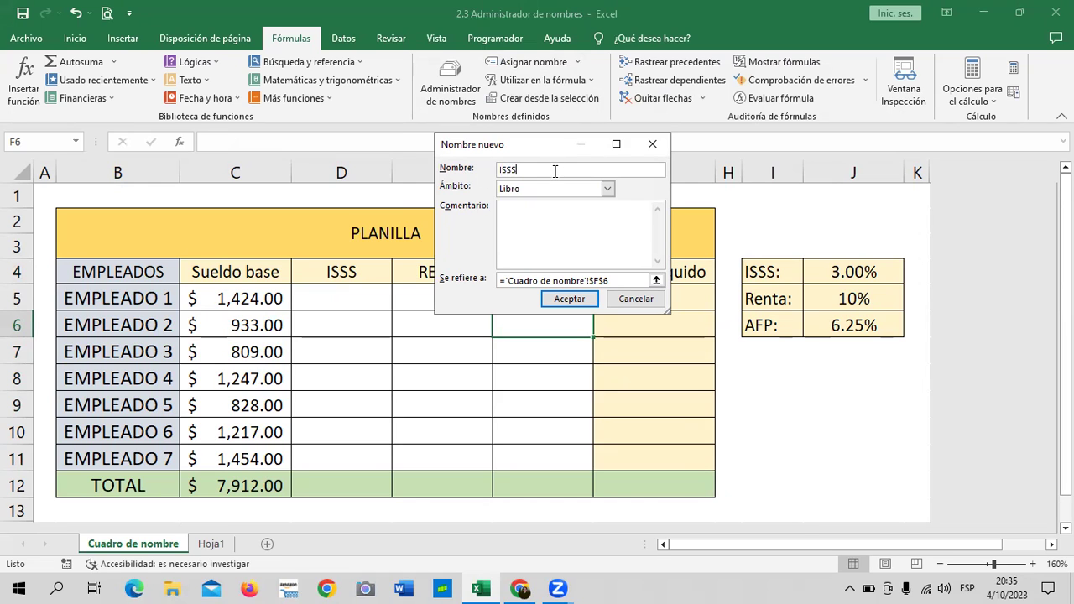
left_click(608, 190)
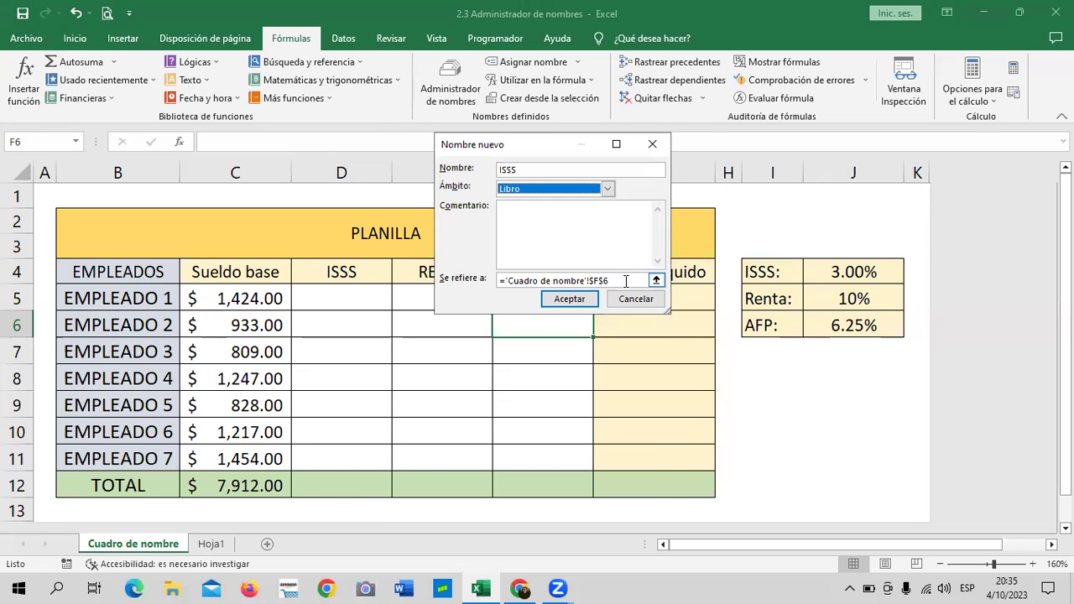
left_click_drag(625, 281, 490, 288)
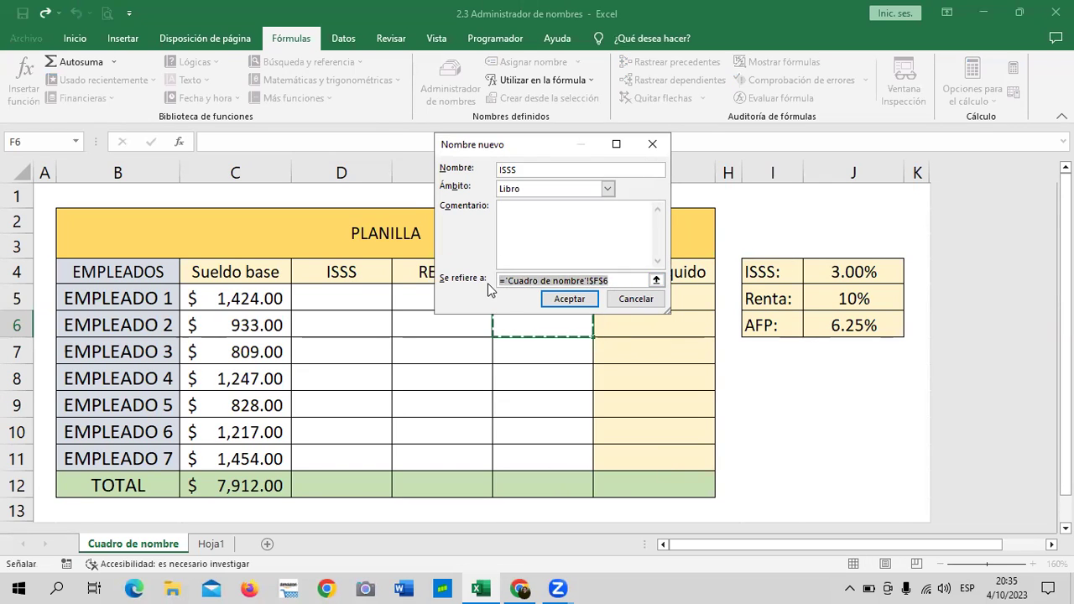
key("BackSpace")
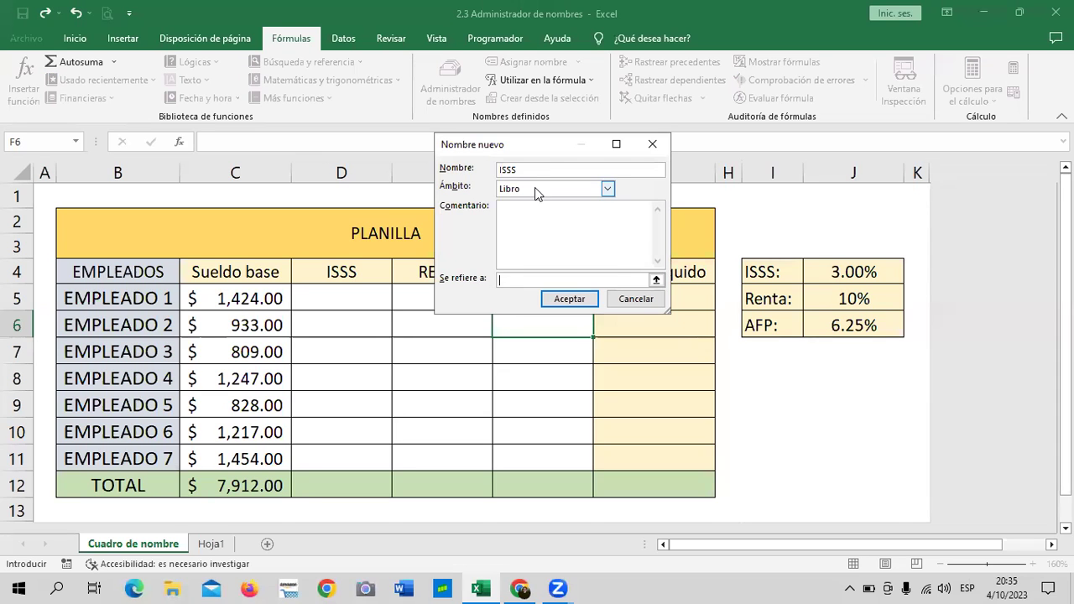
mouse_move(539, 140)
left_mouse_down()
mouse_move(462, 144)
mouse_move(517, 154)
left_mouse_up()
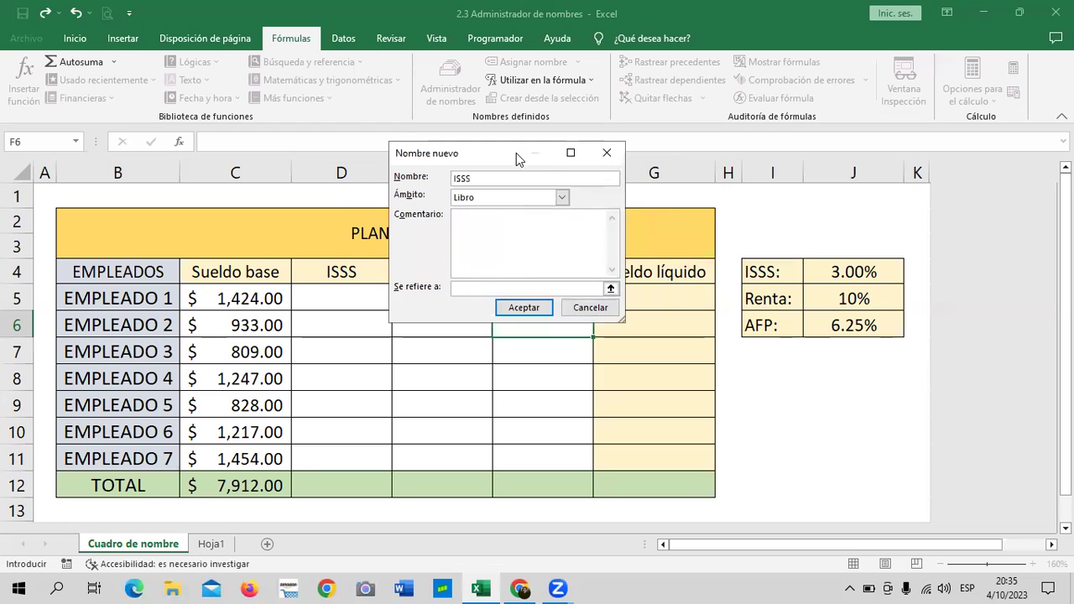
type("3")
left_click(488, 235)
left_click(530, 308)
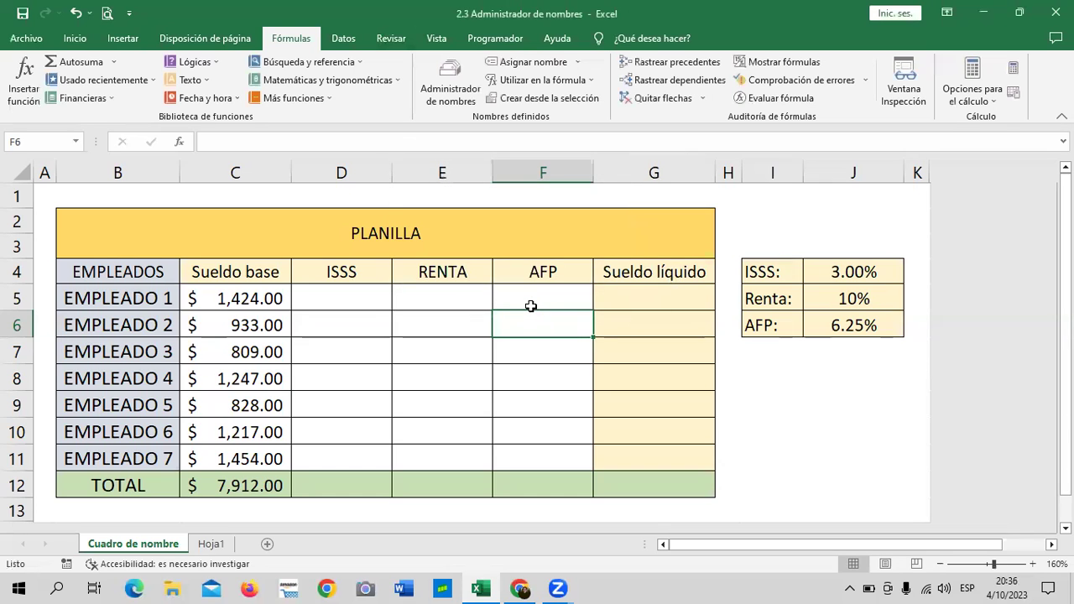
left_click(451, 81)
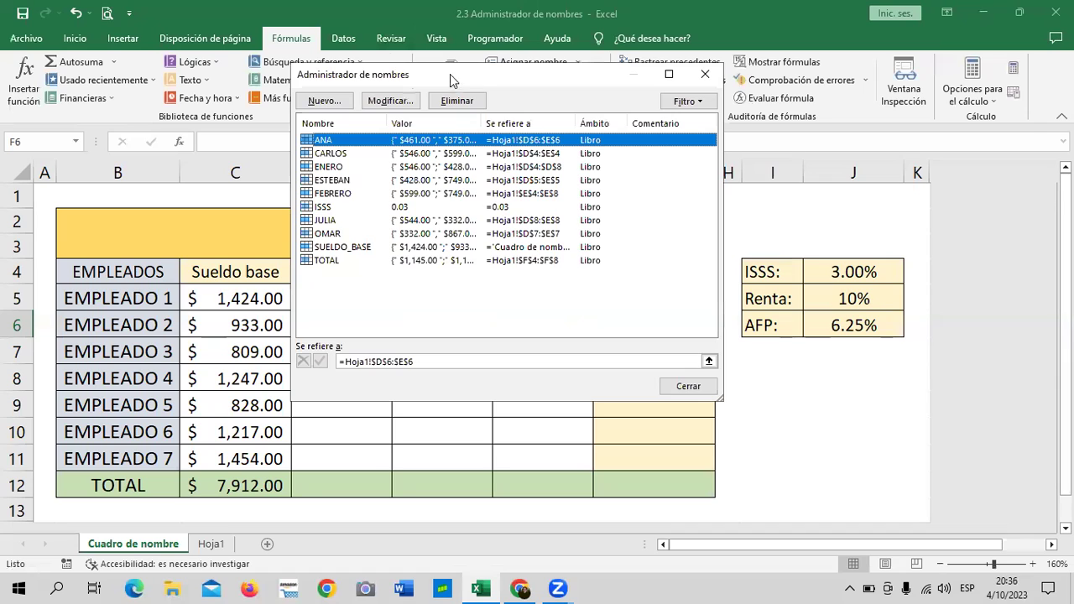
left_click(319, 209)
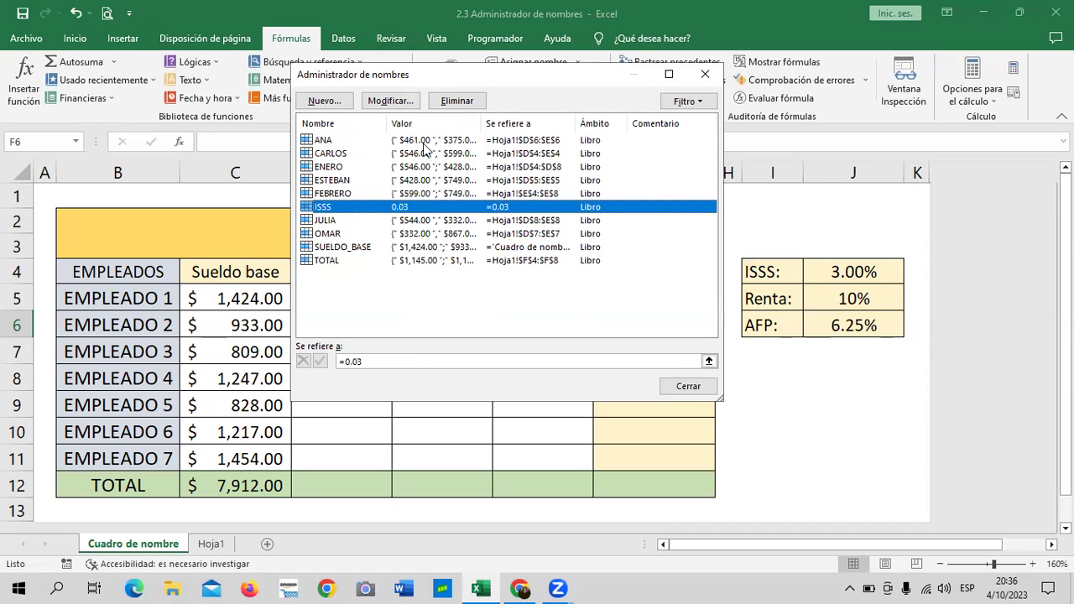
left_click(425, 141)
left_click(410, 154)
left_click(406, 182)
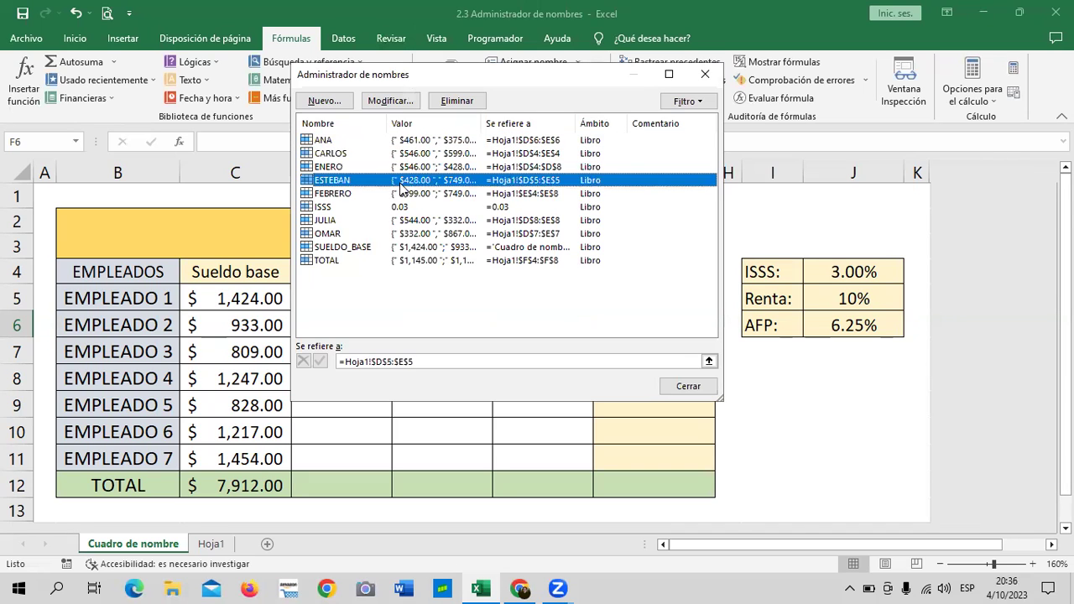
left_click(406, 194)
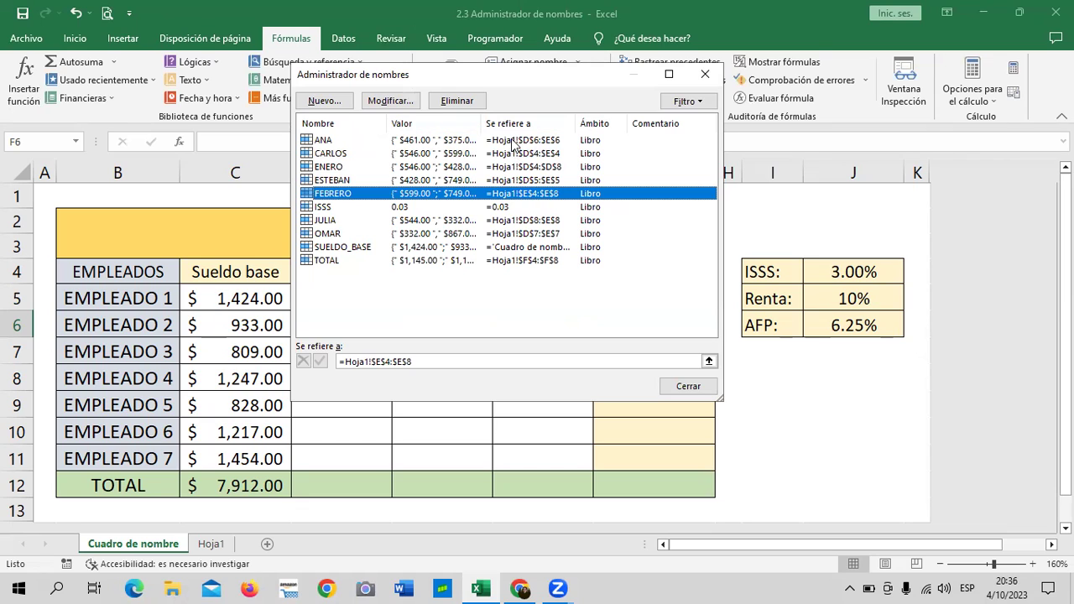
left_click(500, 207)
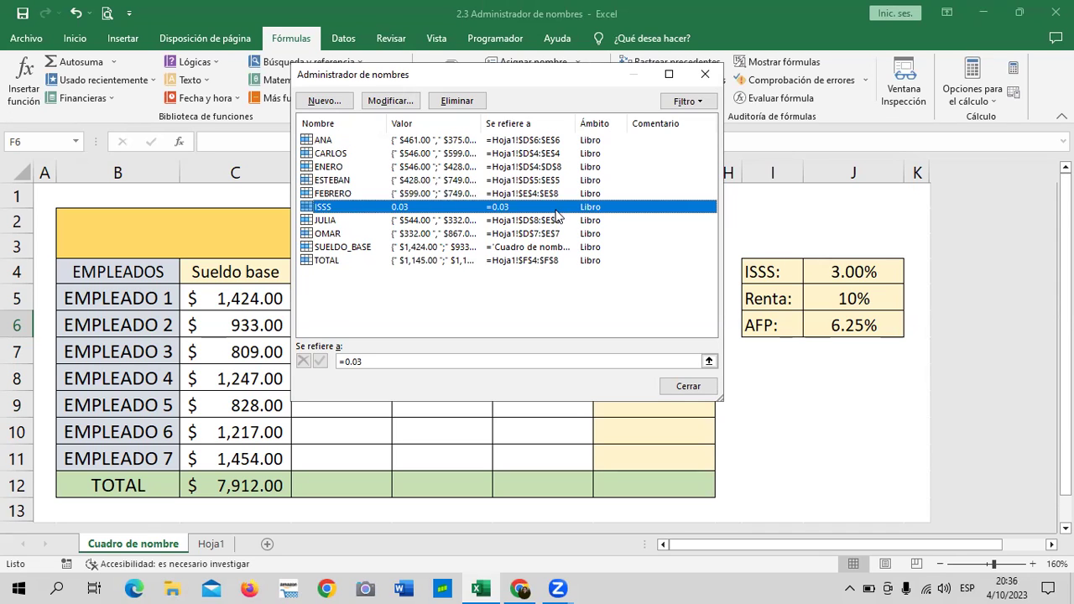
- Enter =C5*ISSS in D5, choosing ISSS from autocomplete, giving $42.72 for EMPLEADO 1
left_click(691, 393)
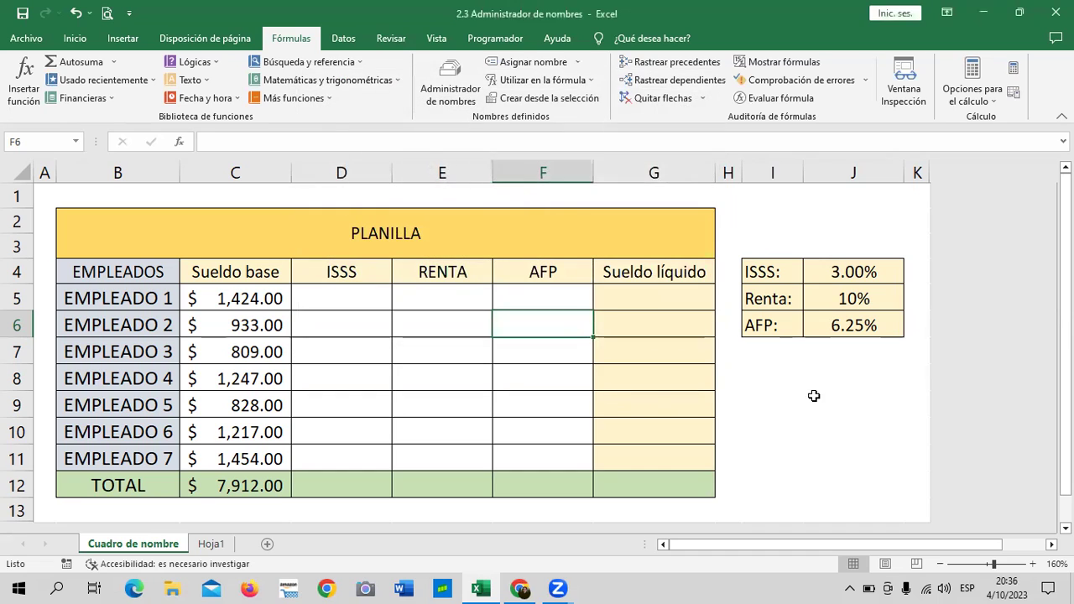
left_click(813, 396)
left_click(364, 305)
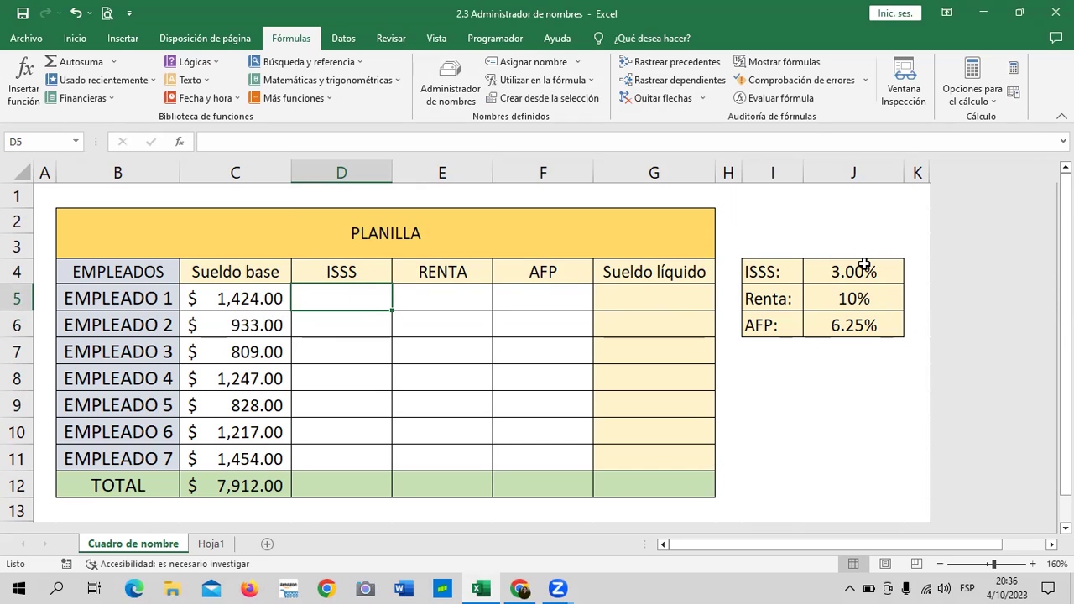
type("=")
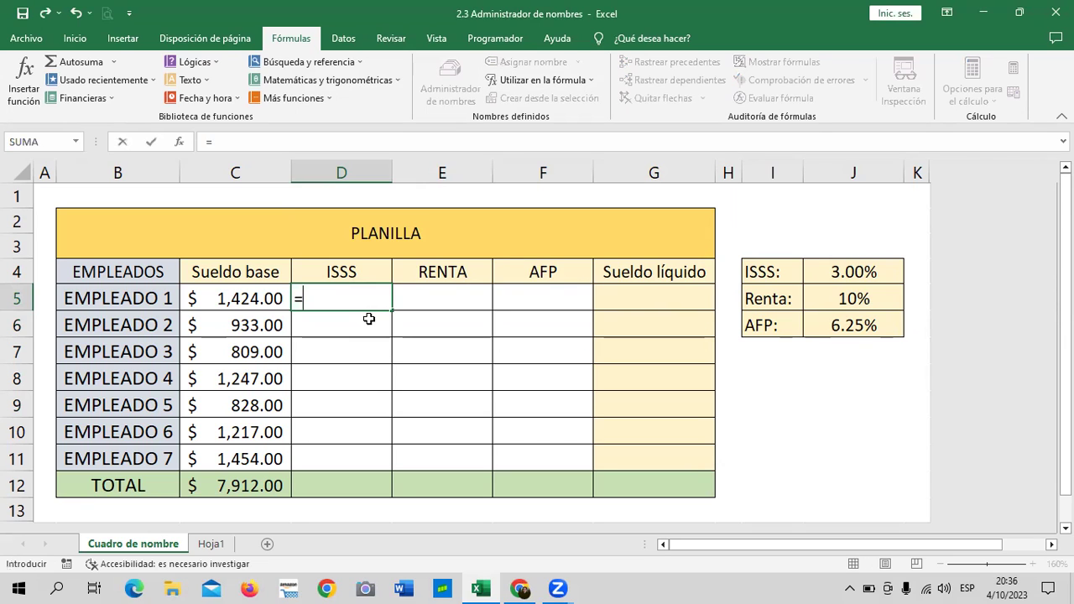
left_click(252, 298)
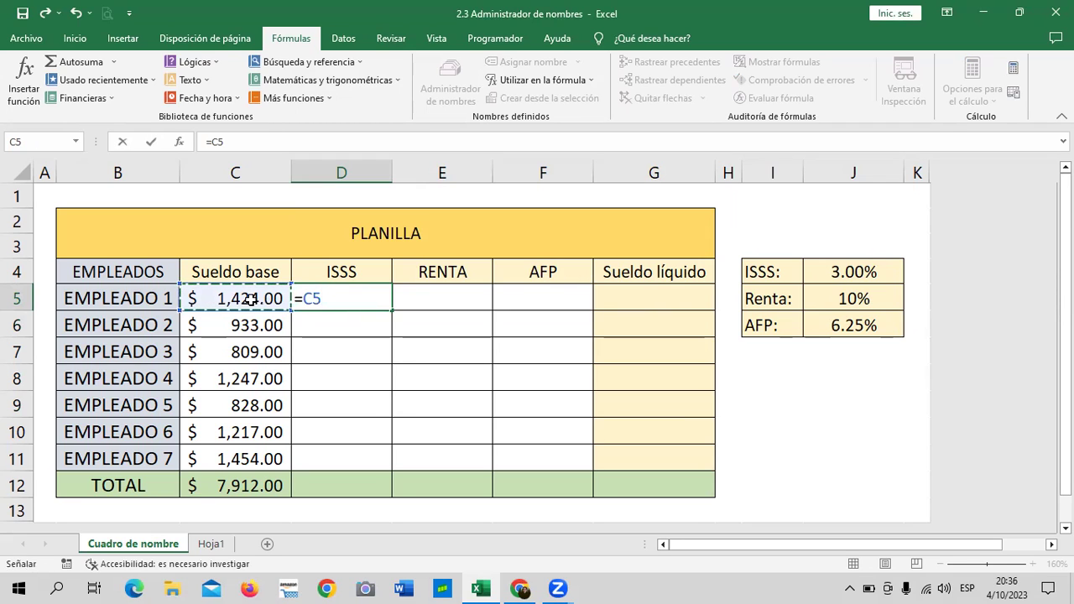
type("*")
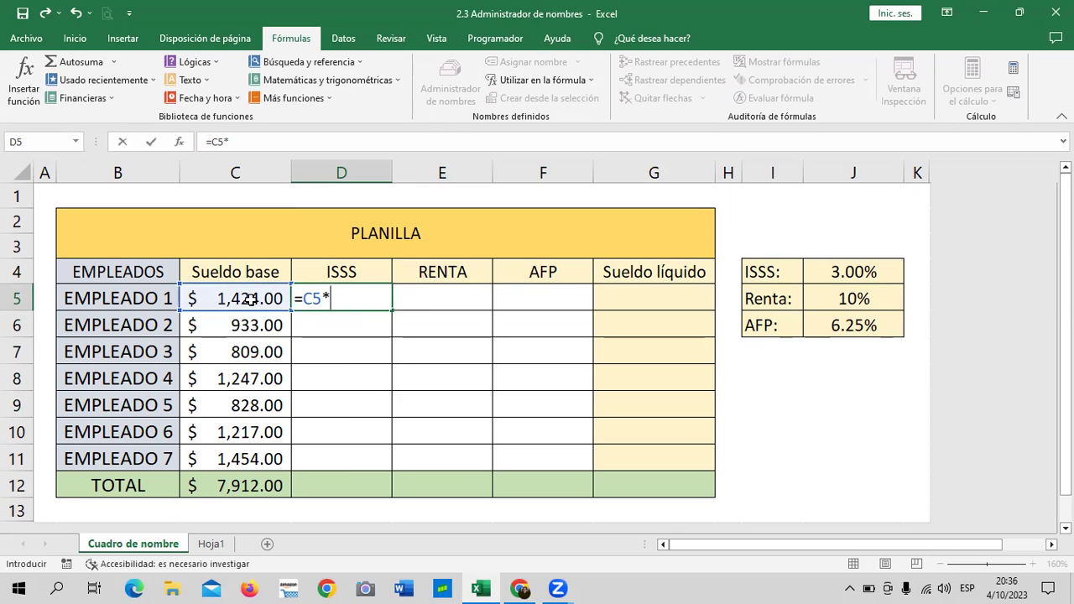
type("ISS")
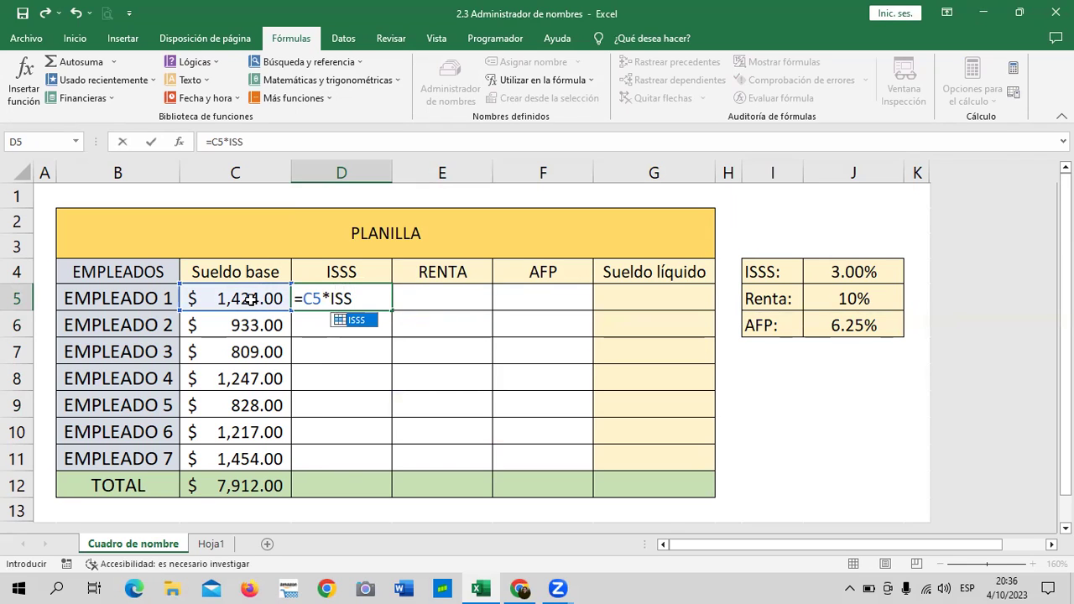
double_click(356, 320)
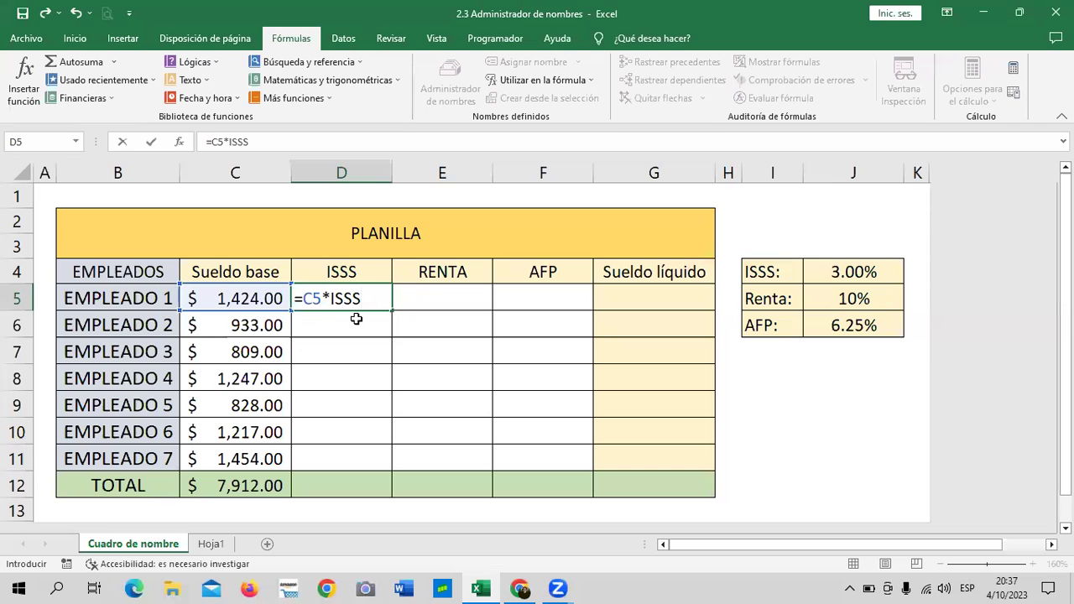
left_click(307, 142)
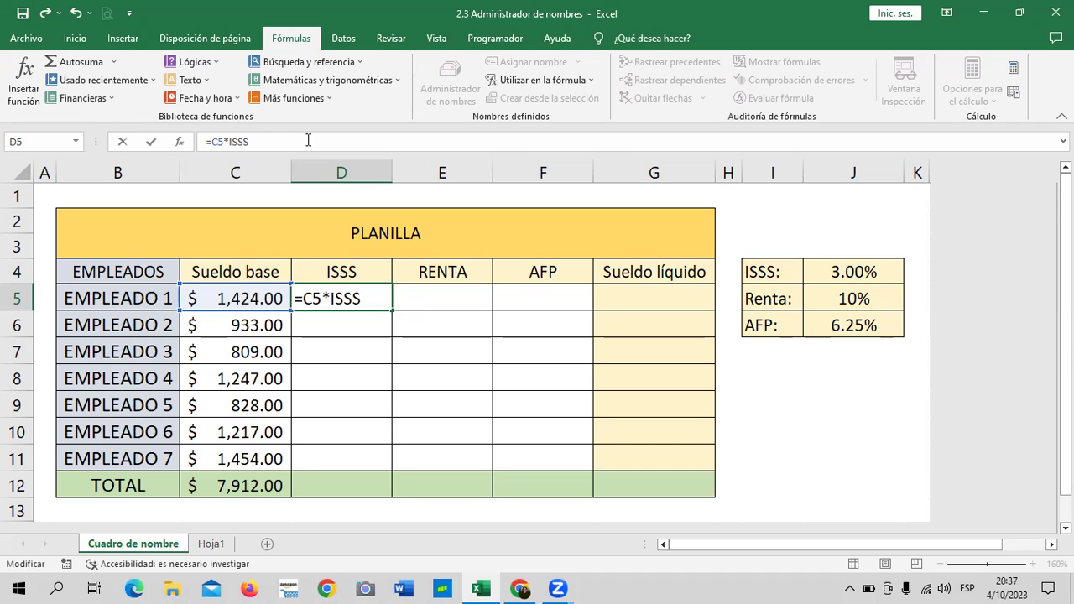
key("Return")
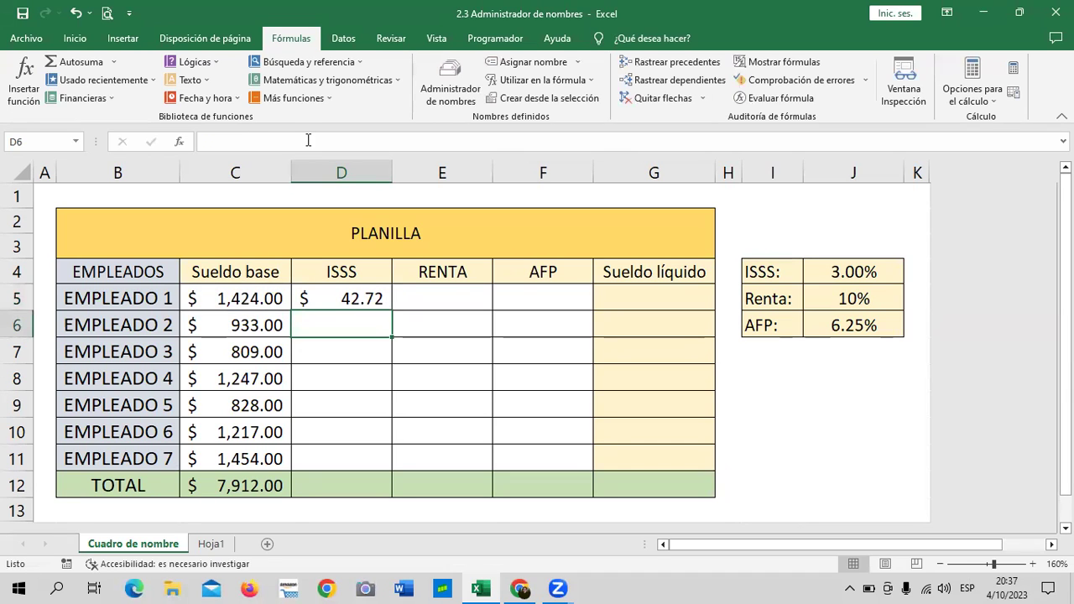
left_click(354, 298)
- Enter the check formula =C5*3% in J9 and compare its $42.72 with D5
left_click(859, 397)
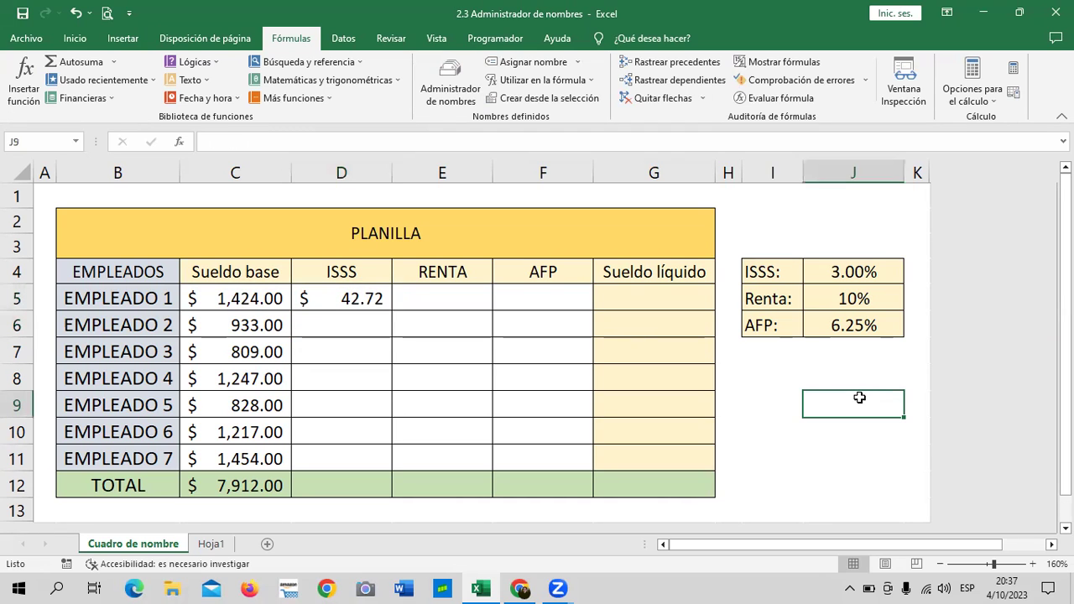
type("=")
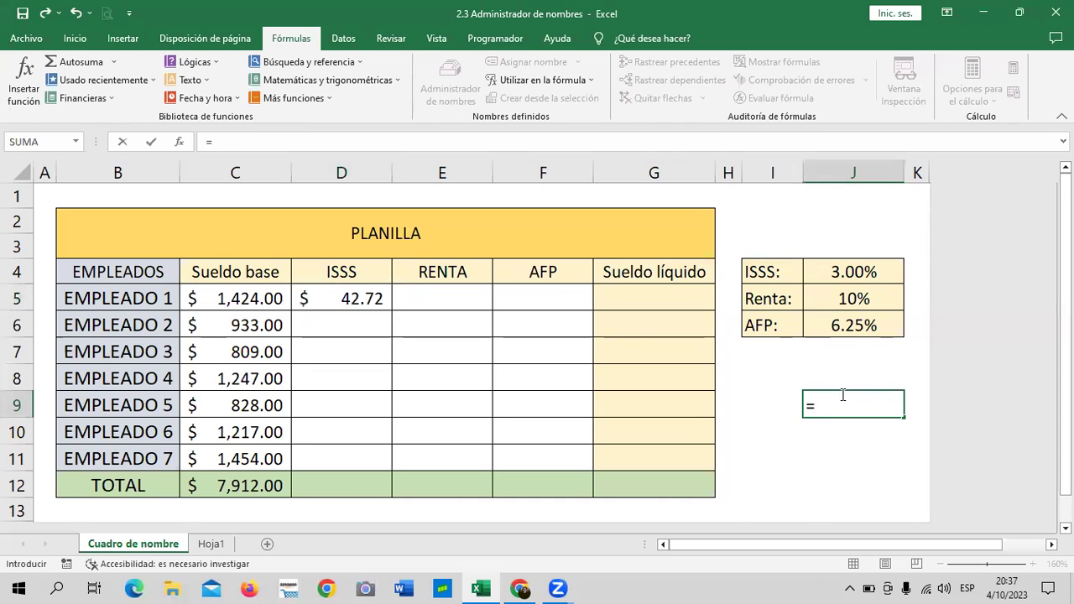
left_click(209, 291)
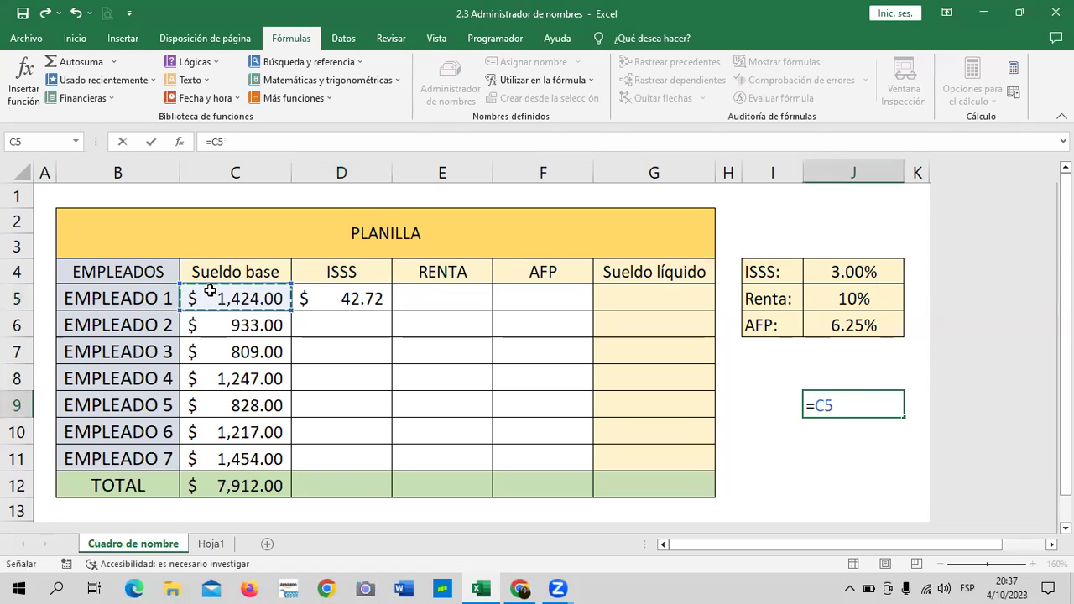
type("*3")
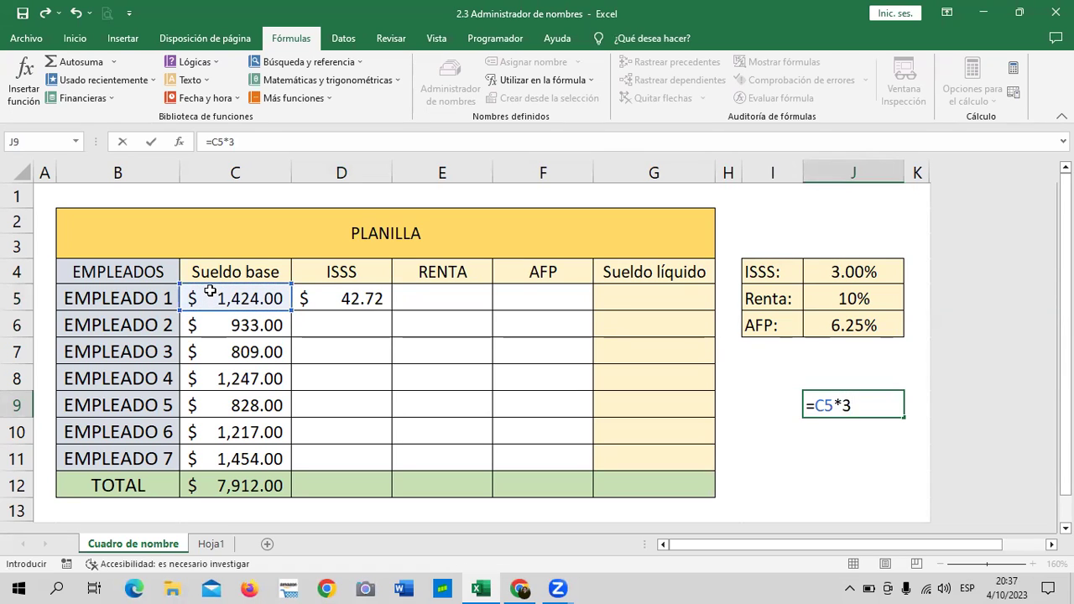
type("%")
key("Return")
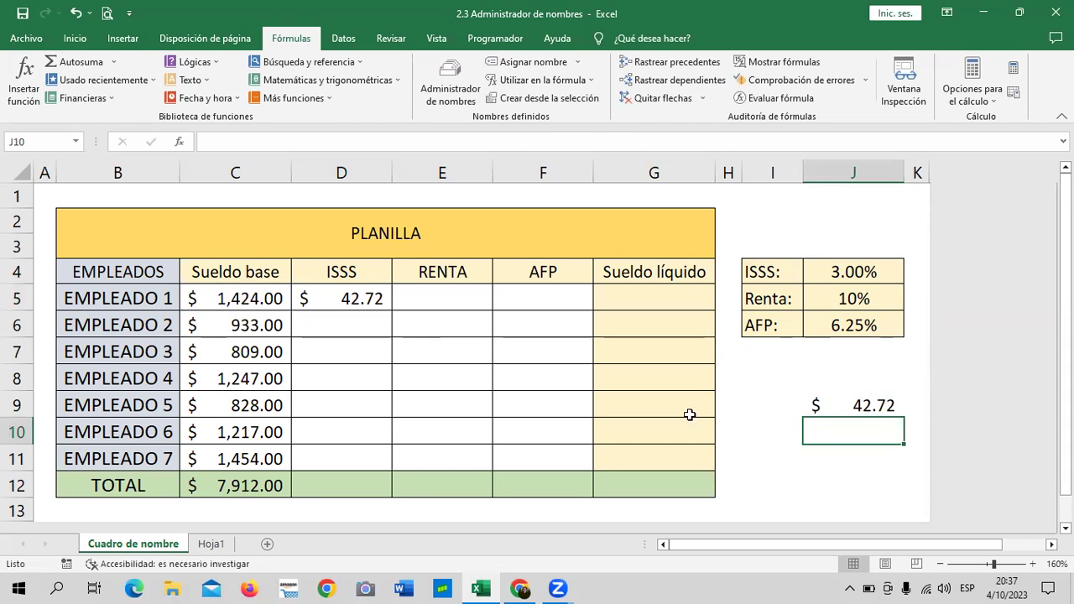
left_click(808, 396)
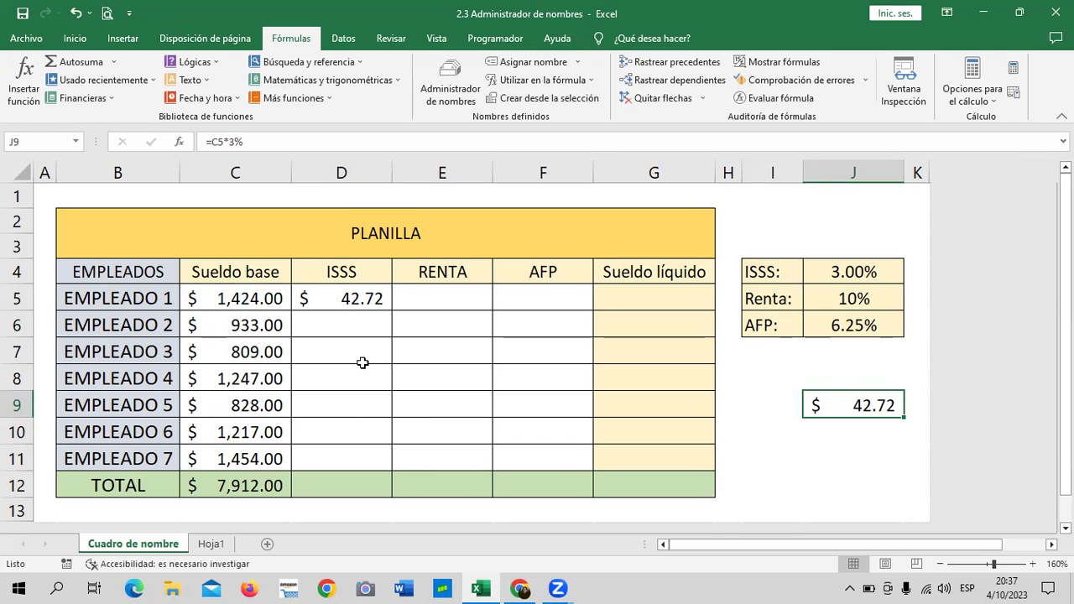
left_click(344, 300)
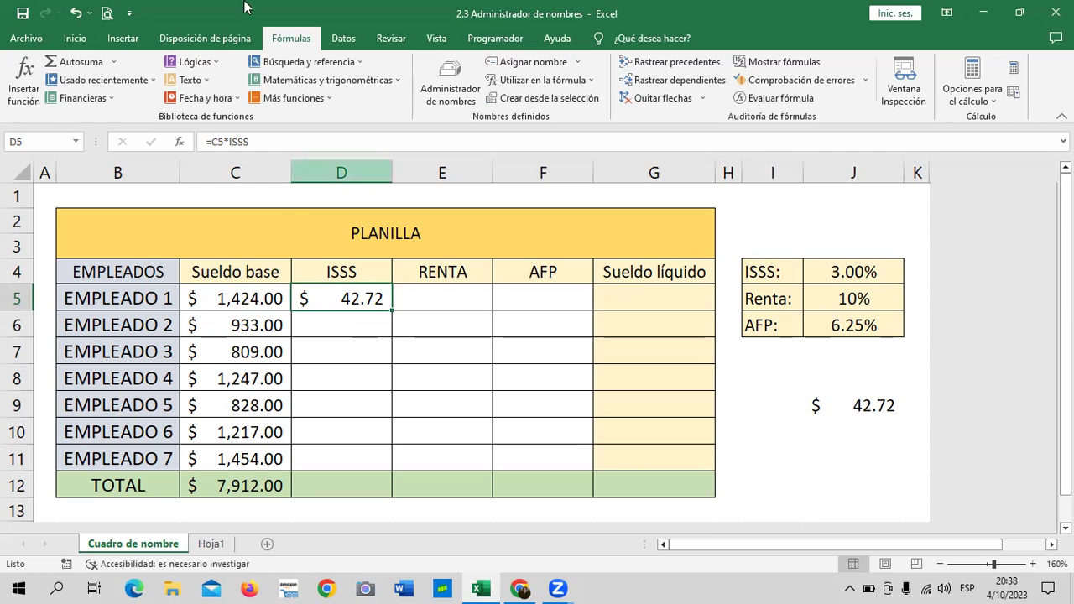
- Try adding an SI function to D5's formula, then back it out to keep =C5*ISSS
left_click(214, 62)
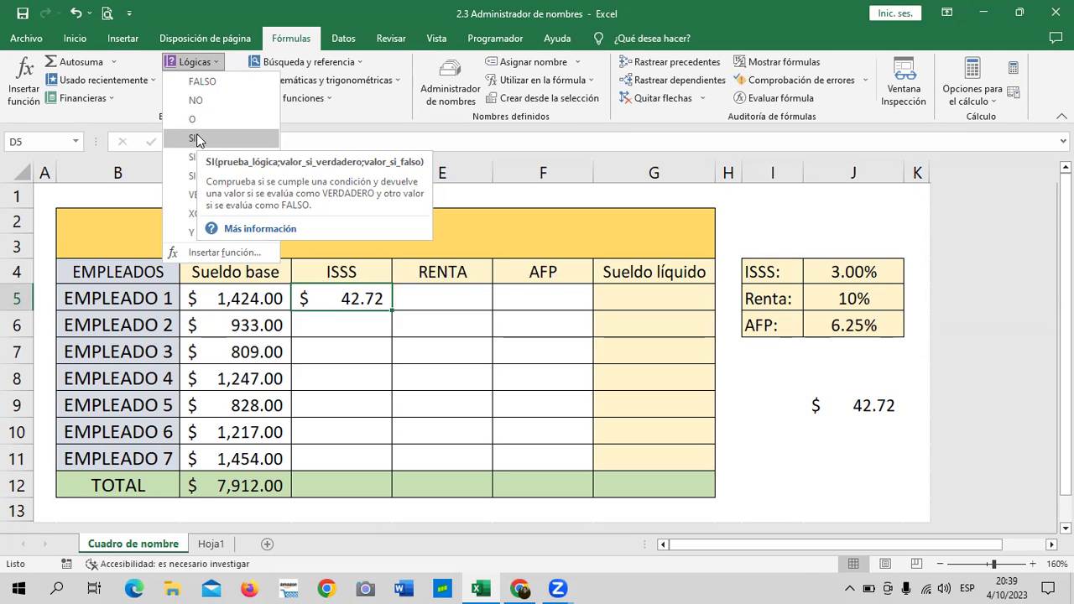
left_click(198, 139)
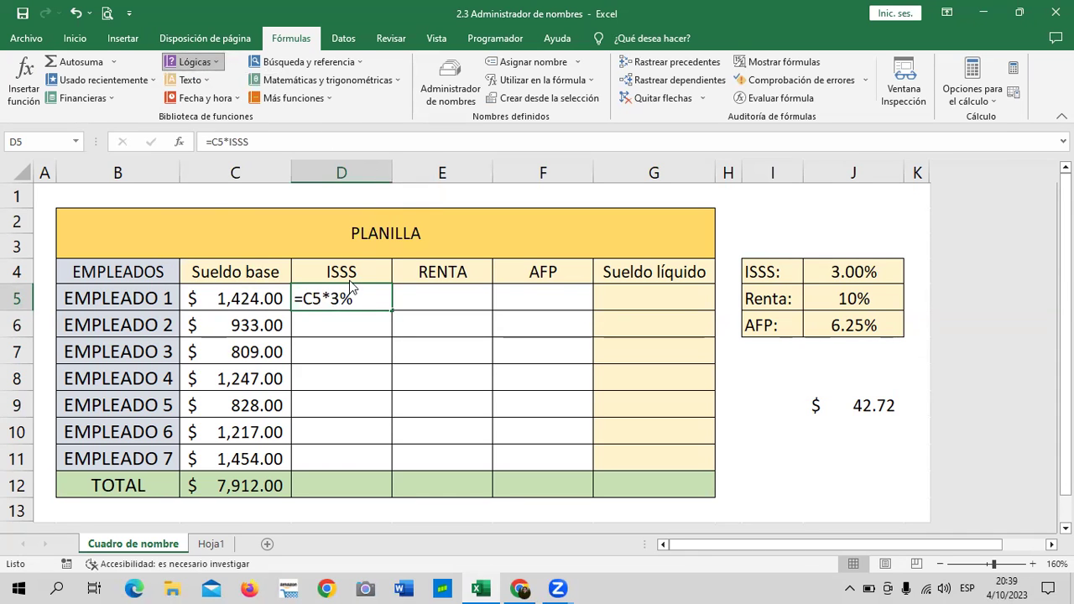
key("Return")
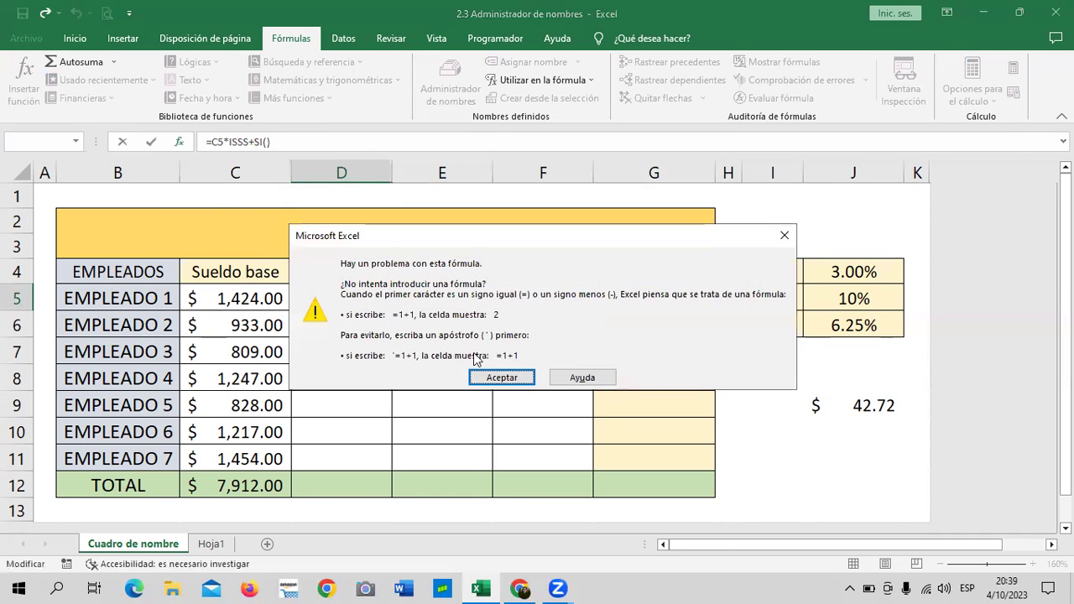
left_click(500, 378)
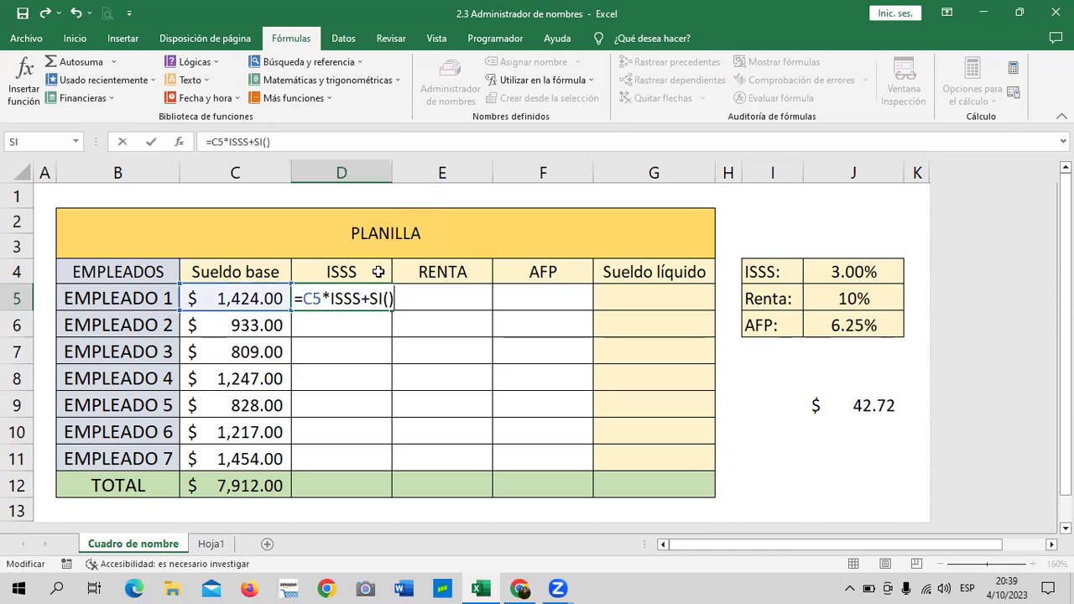
key("BackSpace")
key("BackSpace")
key("BackSpace")
key("BackSpace")
key("BackSpace")
key("Return")
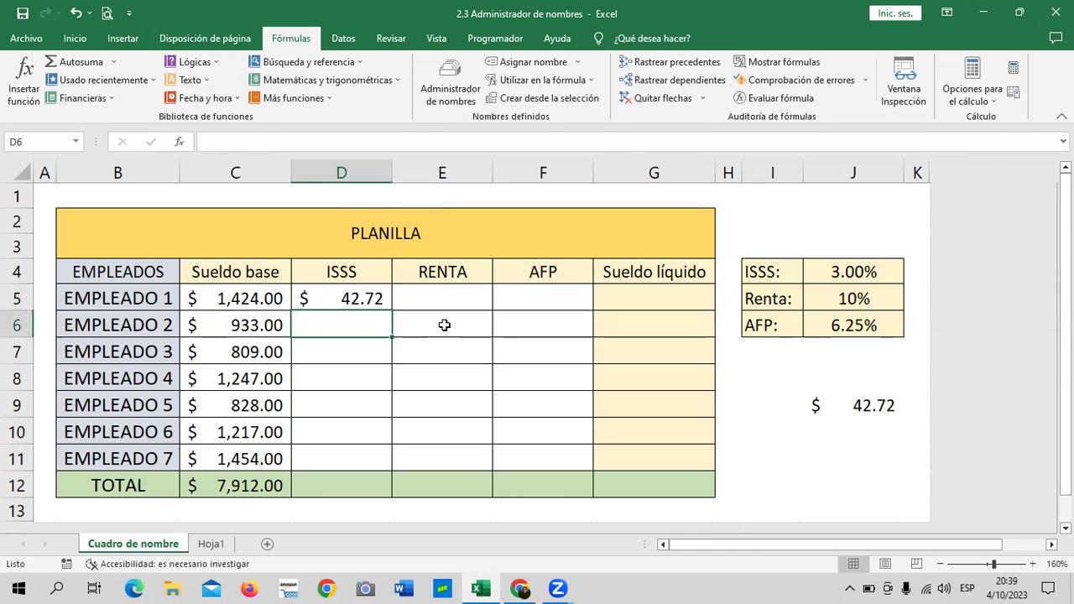
- Delete the $42.72 check value from J9
left_click(343, 298)
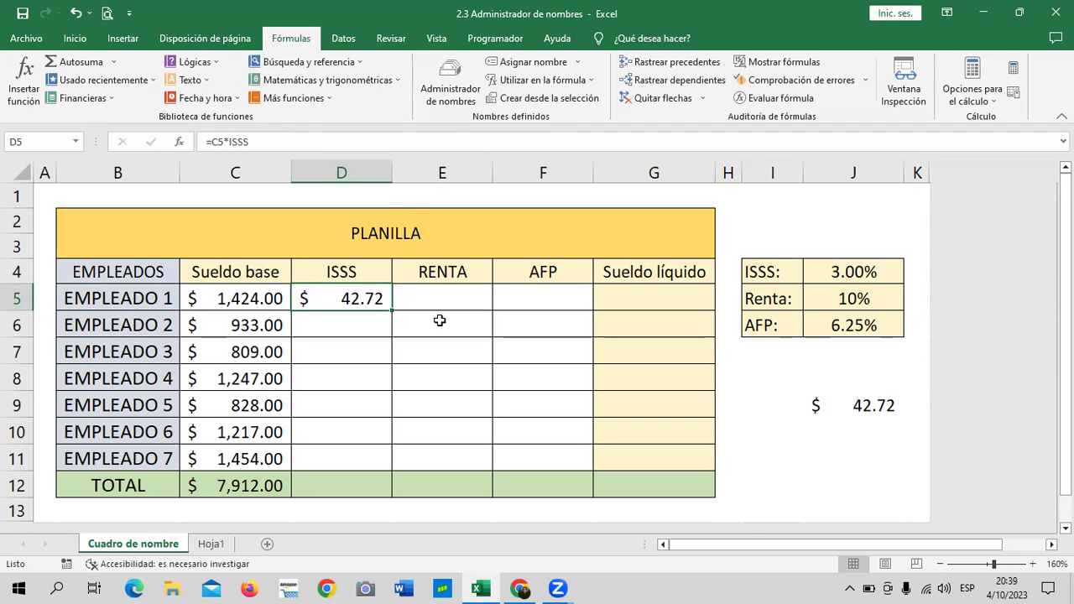
left_click(855, 407)
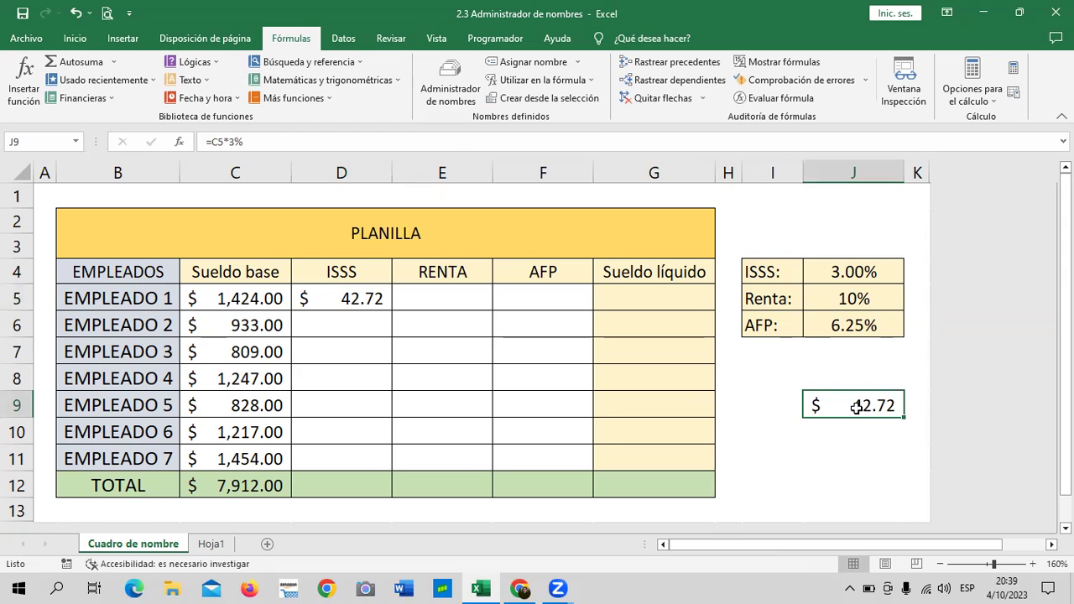
key("Delete")
- Fill =C5*ISSS from D5 down to D11 and verify the EMPLEADO 7 formula
left_click(480, 364)
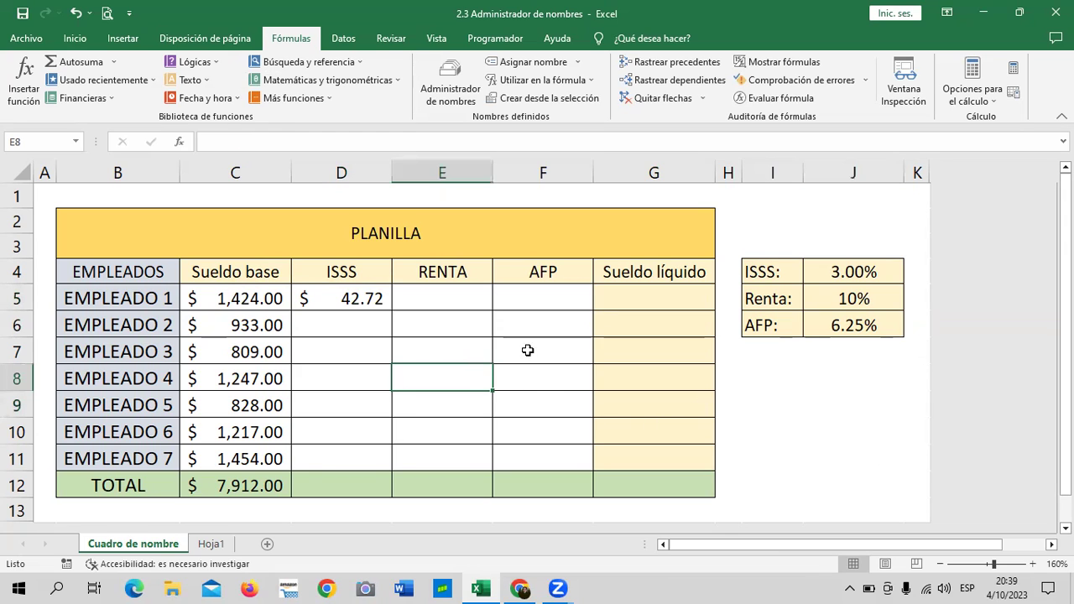
left_click(343, 293)
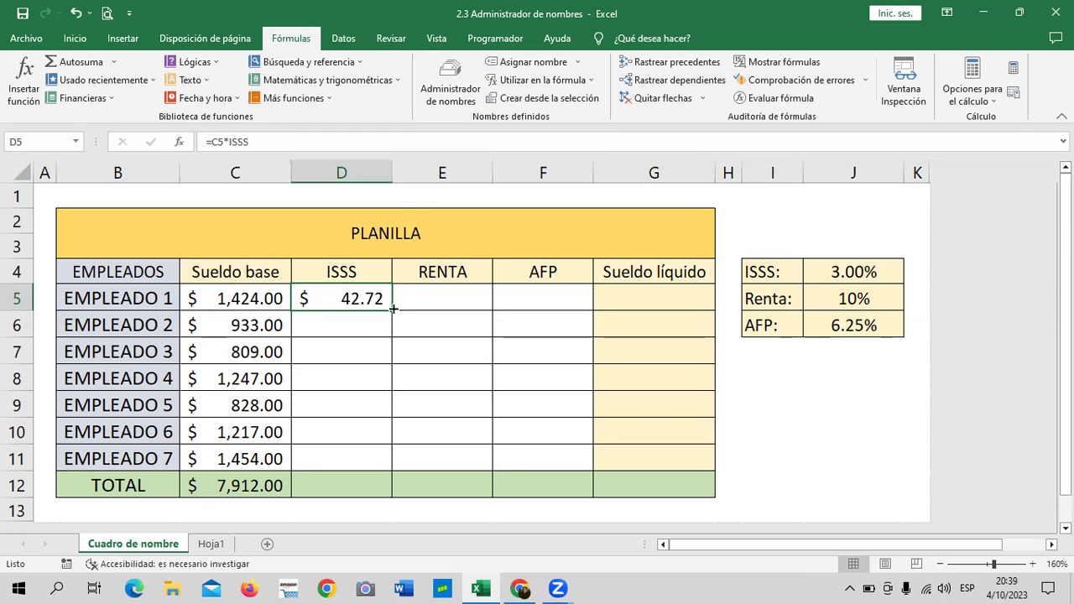
left_click_drag(391, 309, 385, 461)
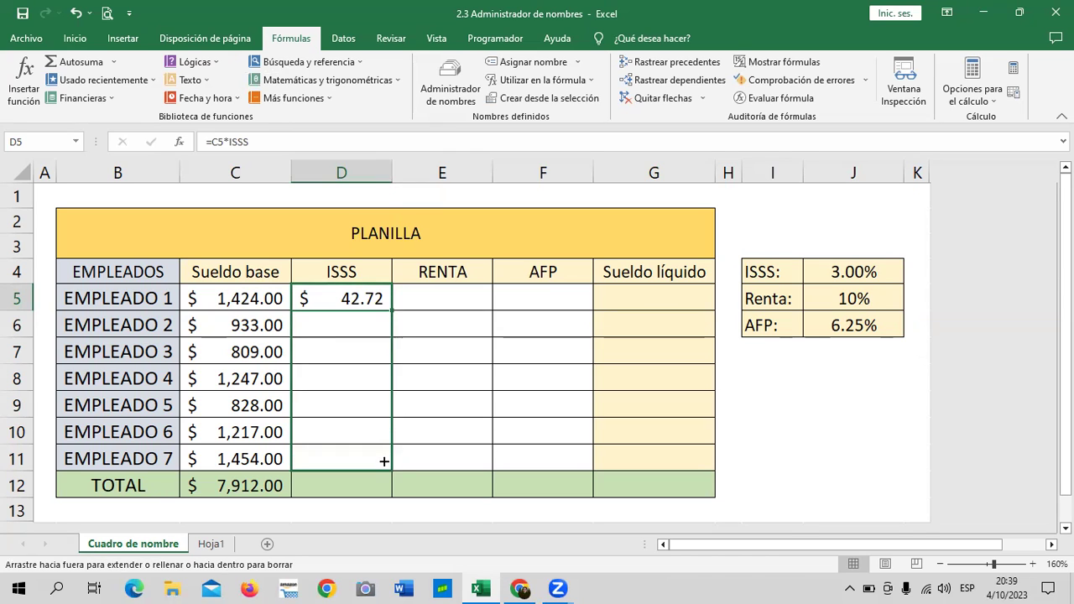
left_click(304, 458)
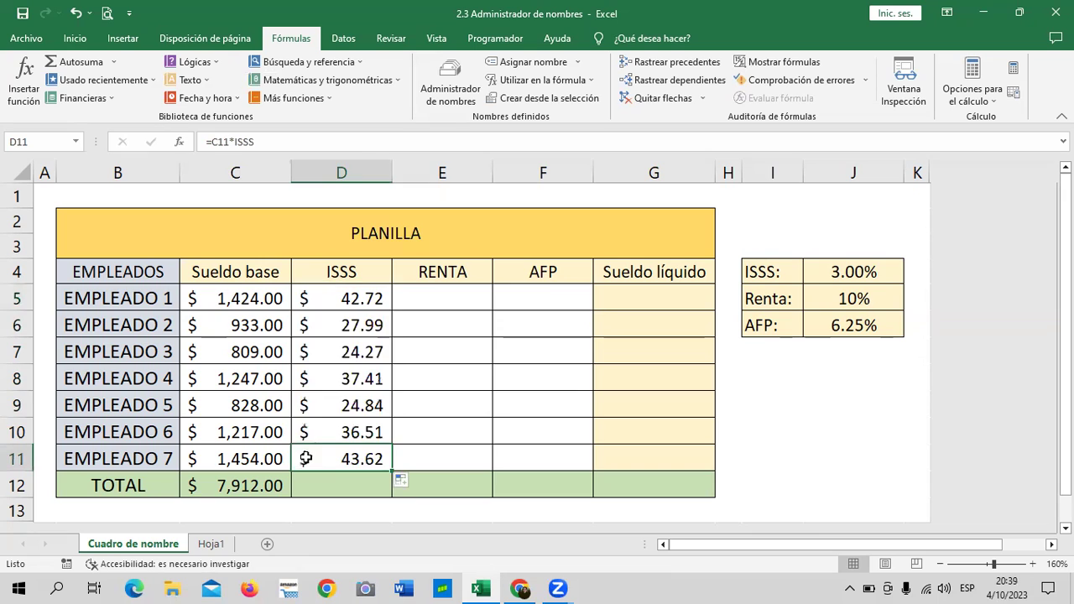
left_click(364, 143)
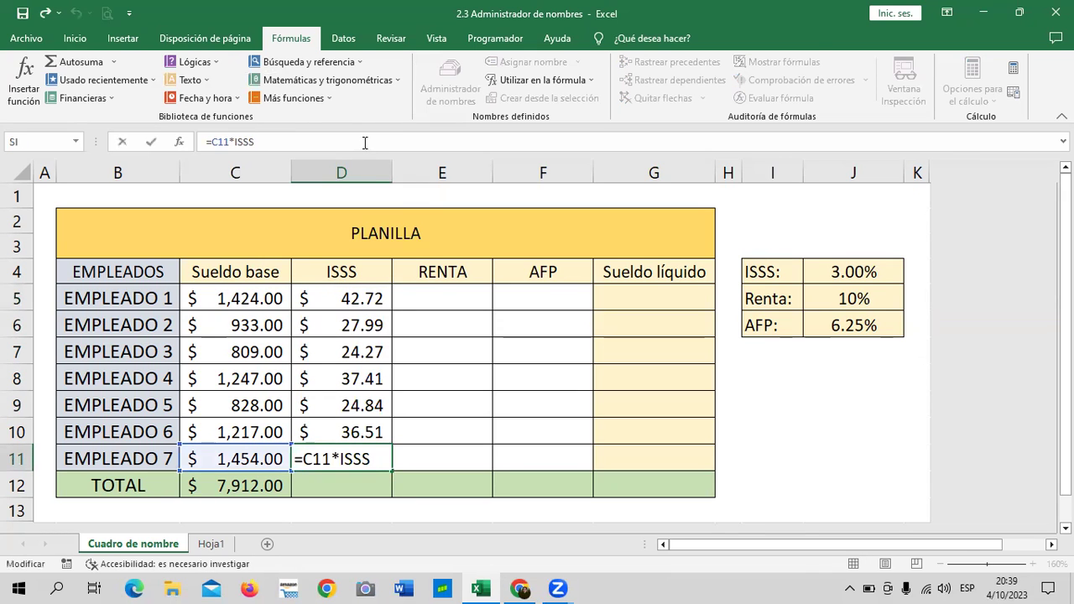
left_click(353, 428)
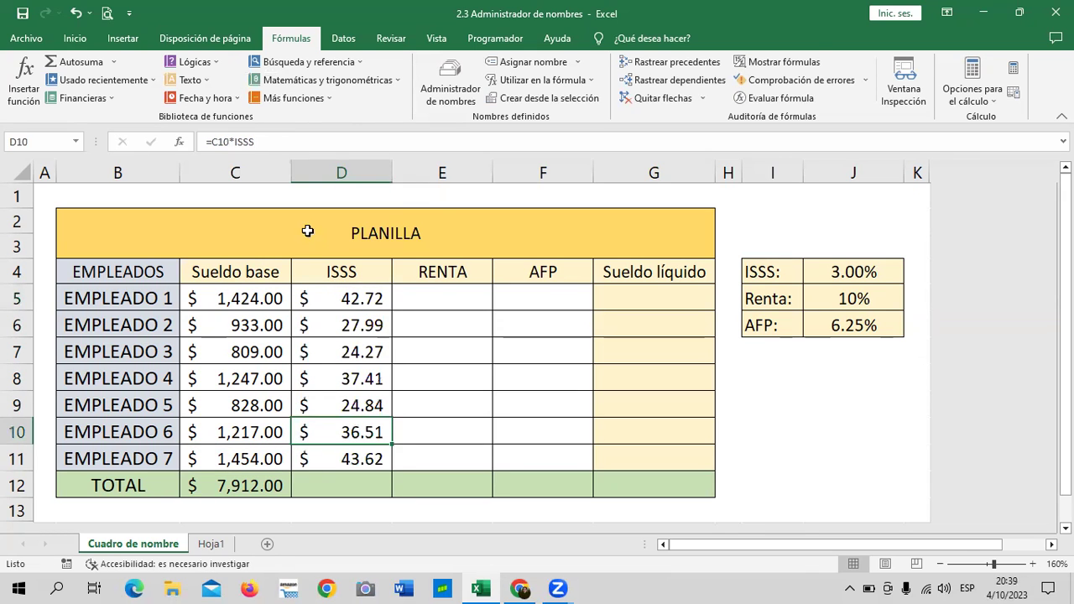
left_click(336, 143)
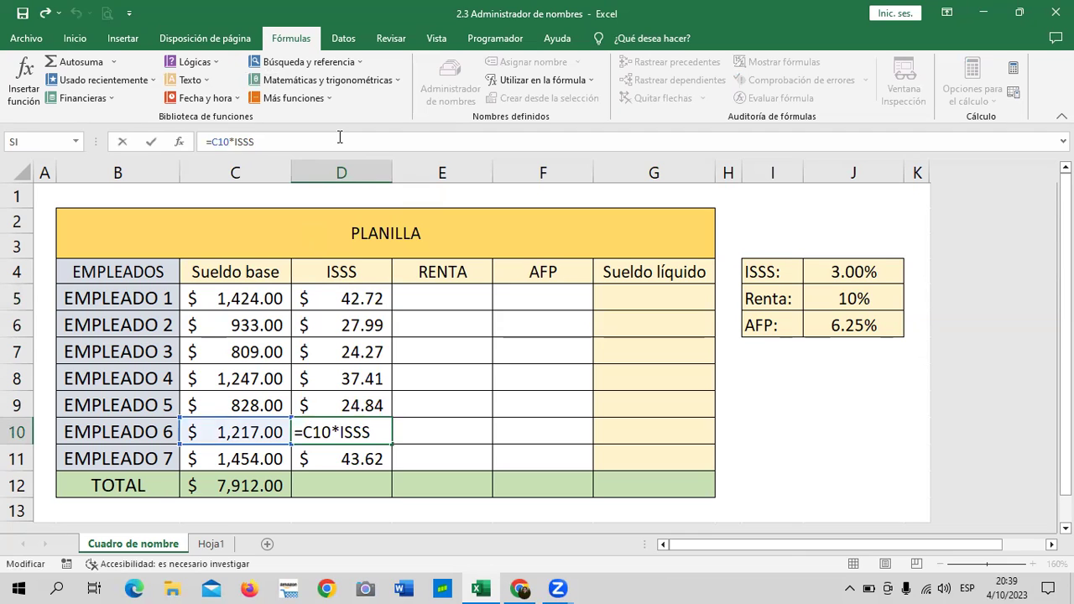
key("Return")
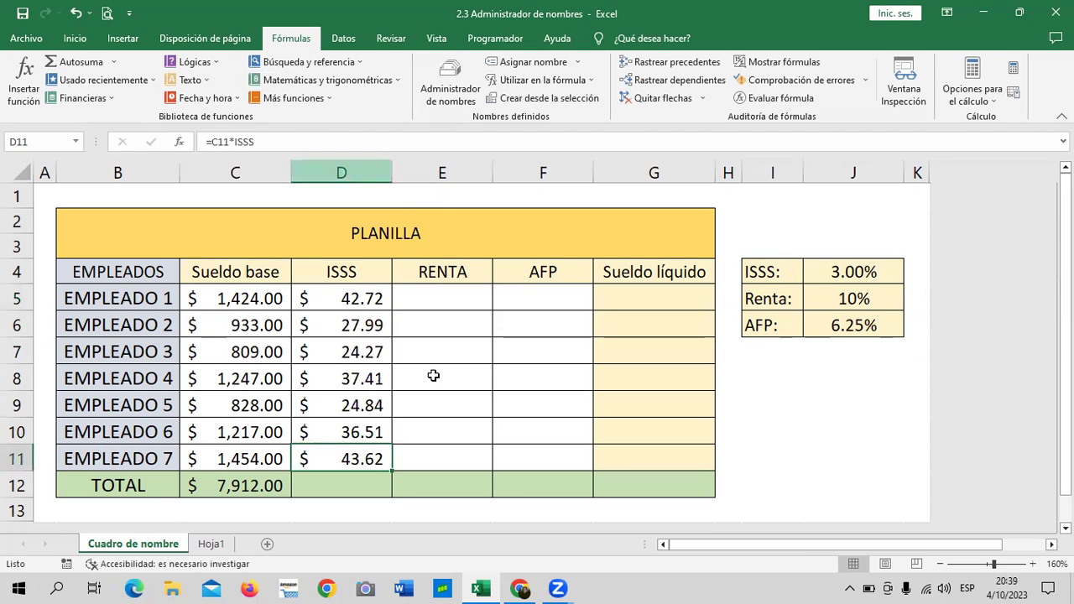
left_click(349, 377)
left_click(359, 136)
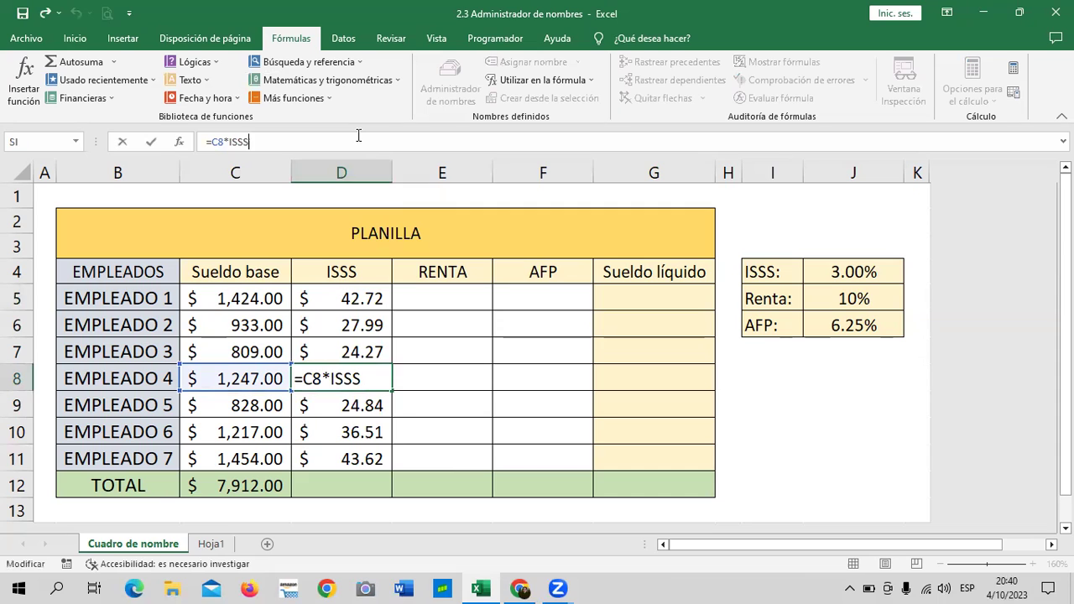
key("Return")
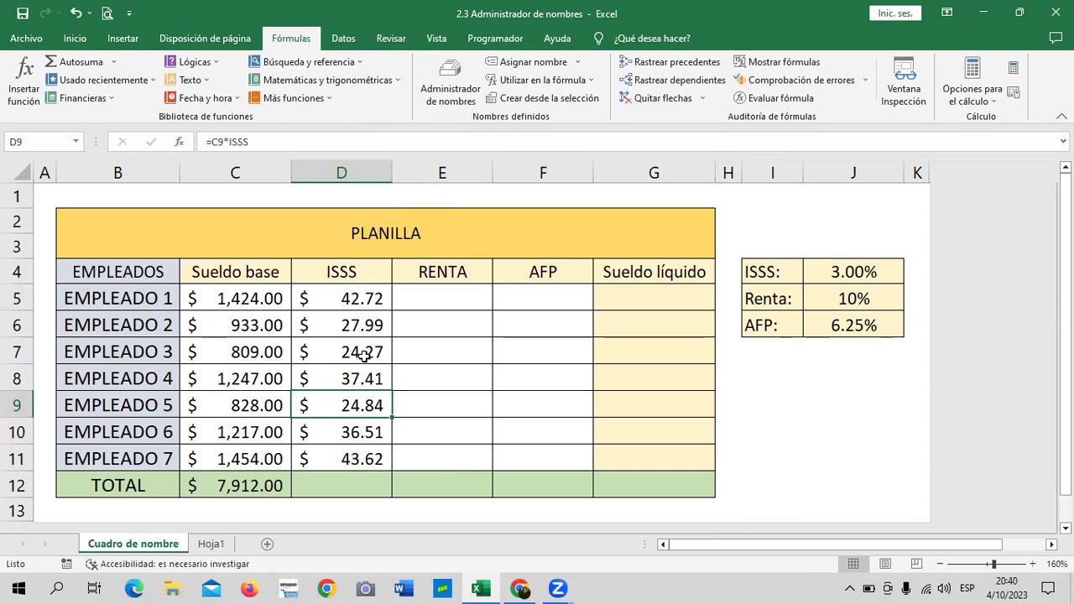
left_click(362, 351)
left_click(342, 136)
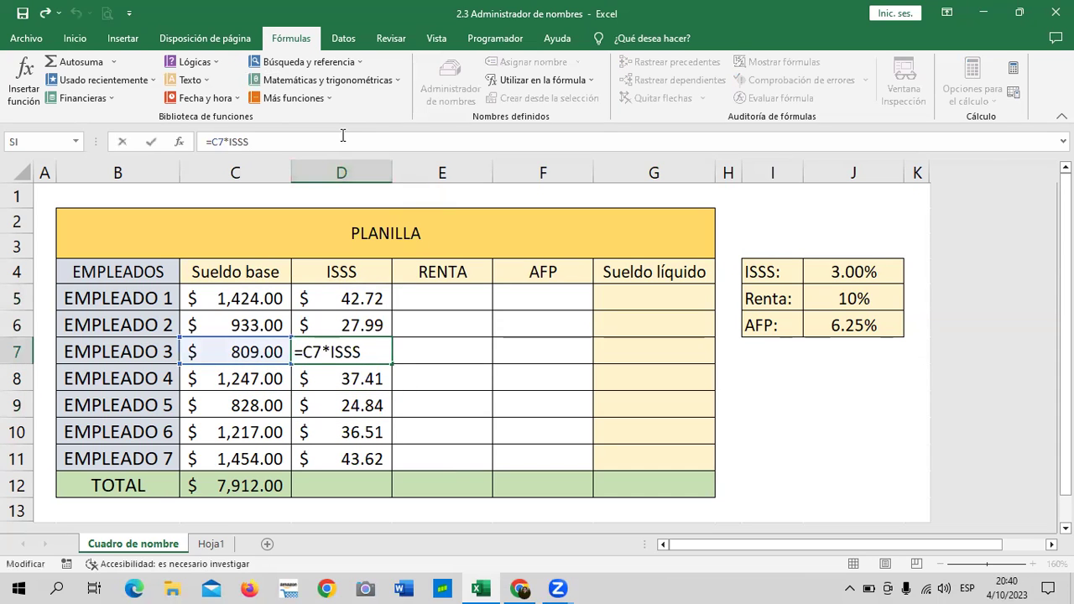
key("Return")
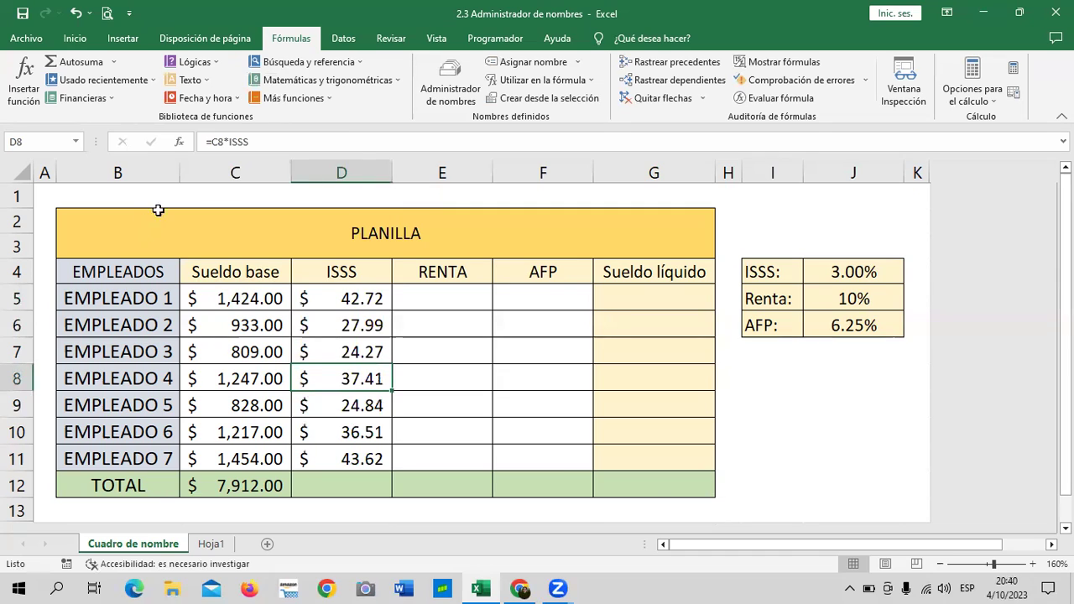
left_click(347, 300)
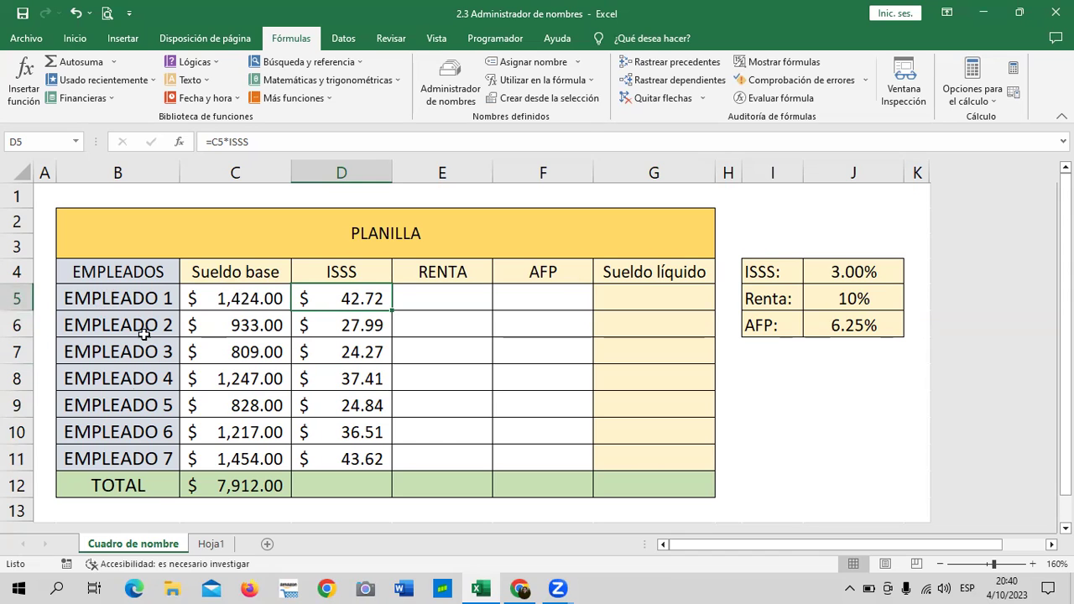
left_click(292, 138)
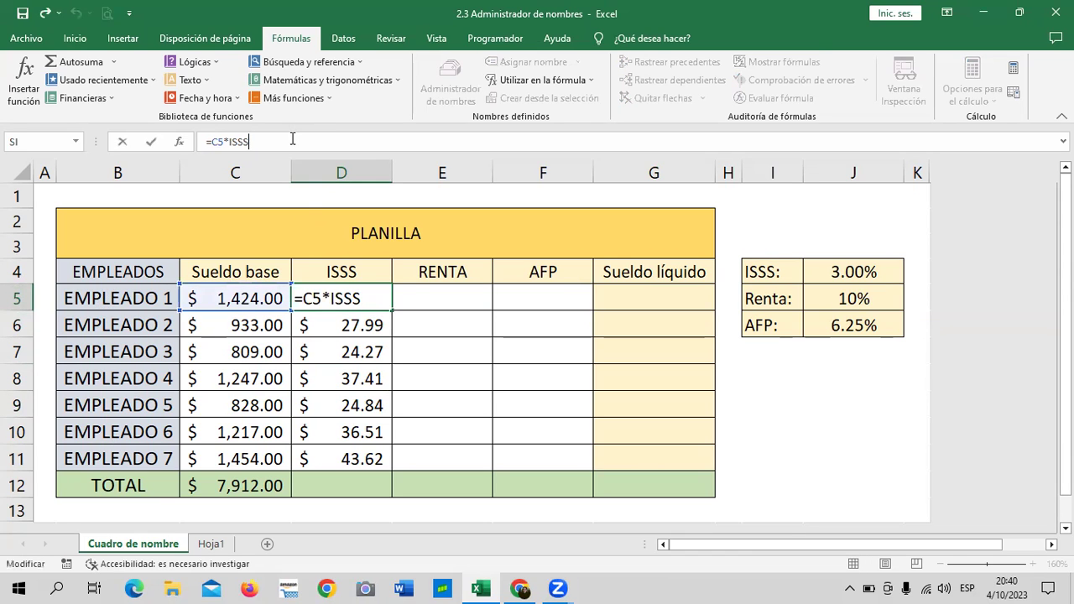
key("Return")
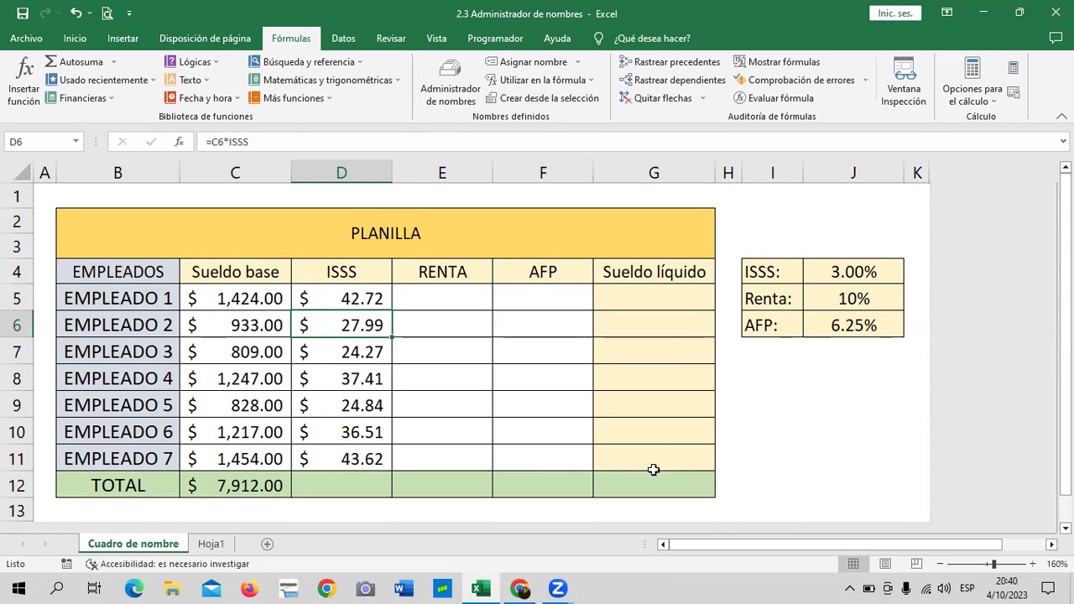
left_click(537, 463)
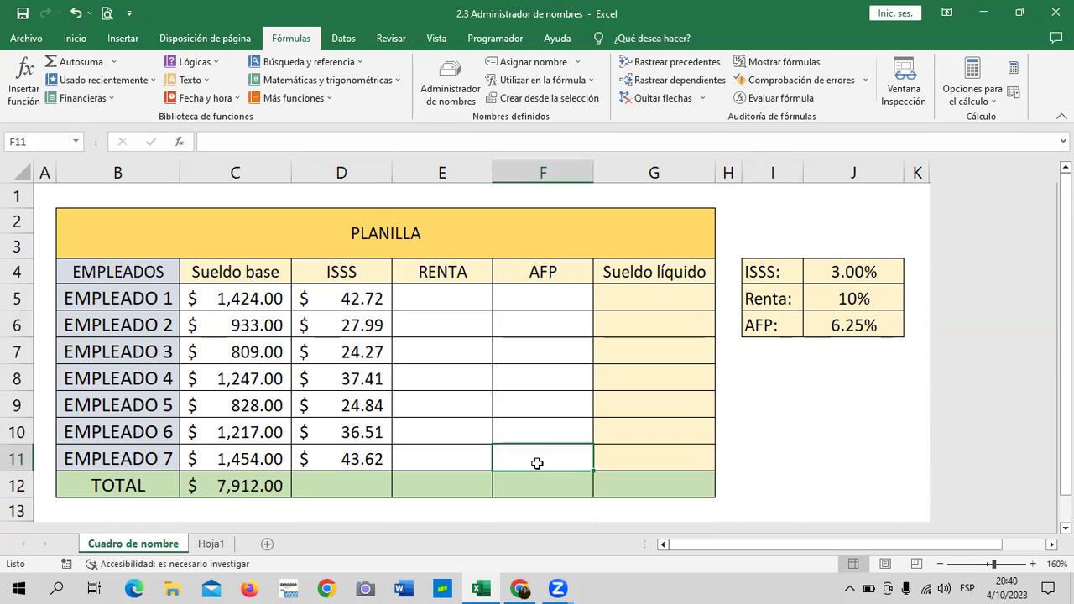
- Add a new name RENTA referring to the constant 10% through the Name Manager
left_click(439, 292)
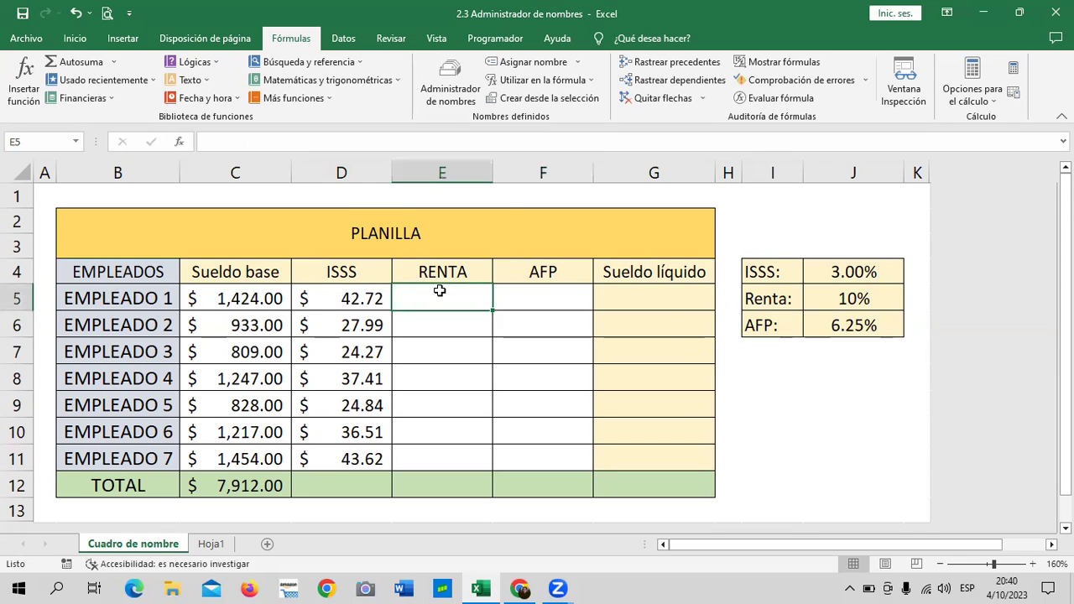
left_click(449, 80)
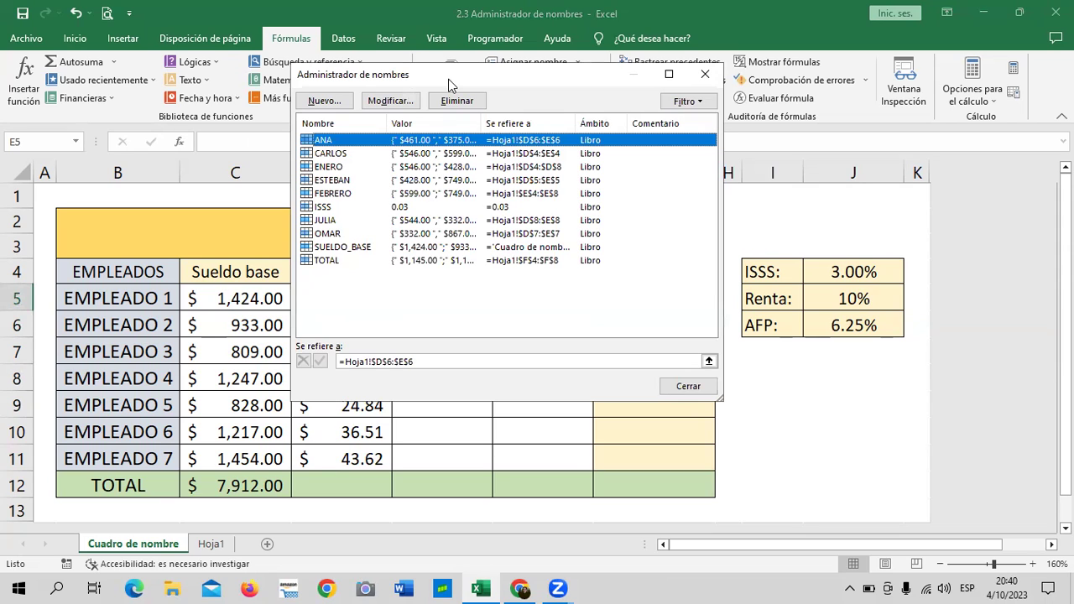
left_click(333, 103)
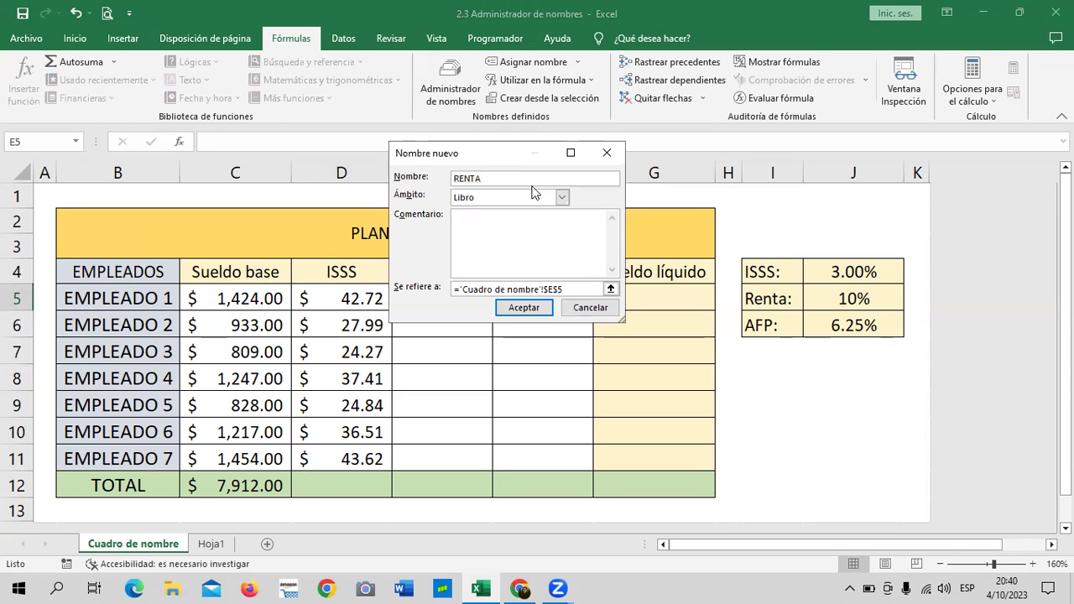
left_click_drag(495, 159, 561, 163)
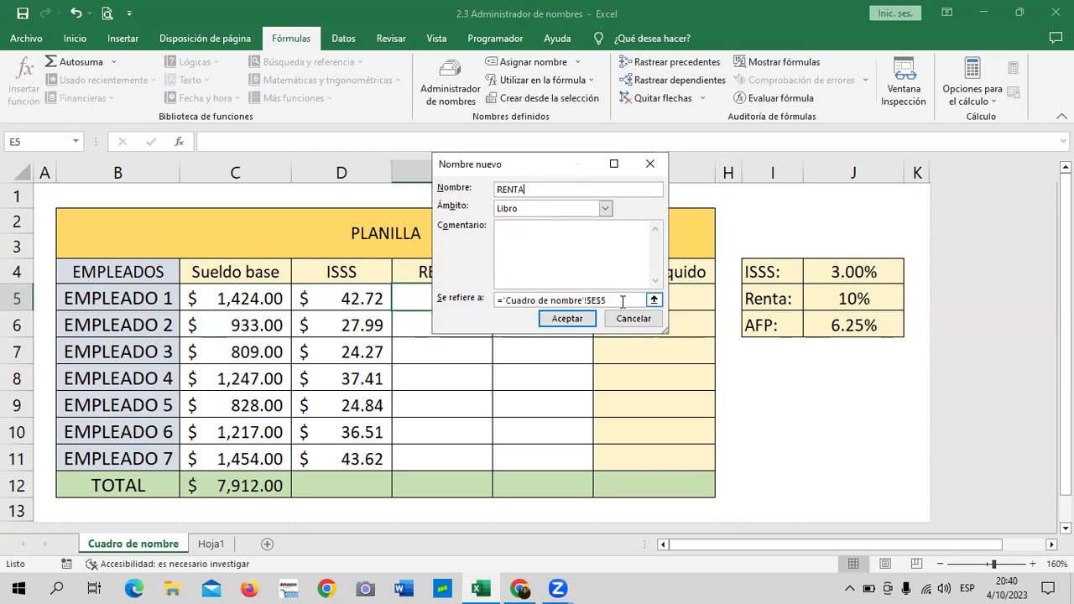
left_click_drag(618, 301, 498, 299)
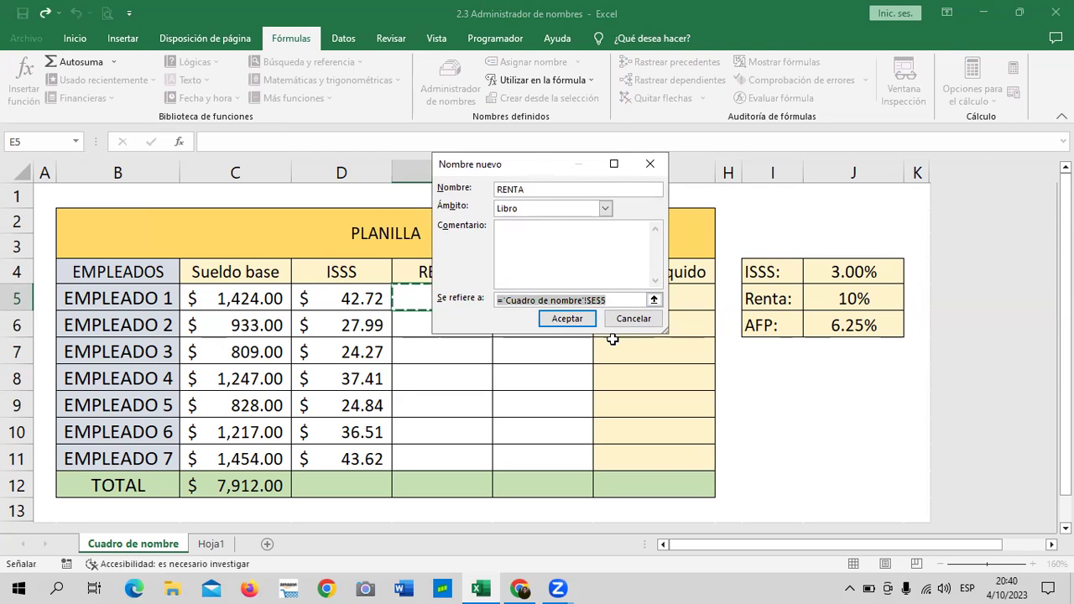
key("Delete")
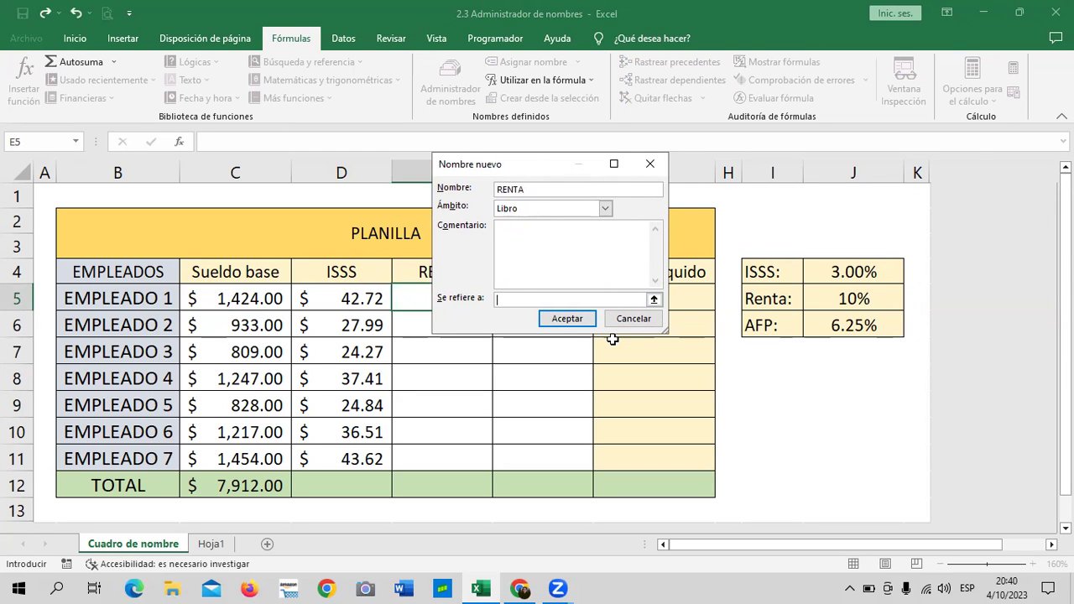
type("10")
type("%")
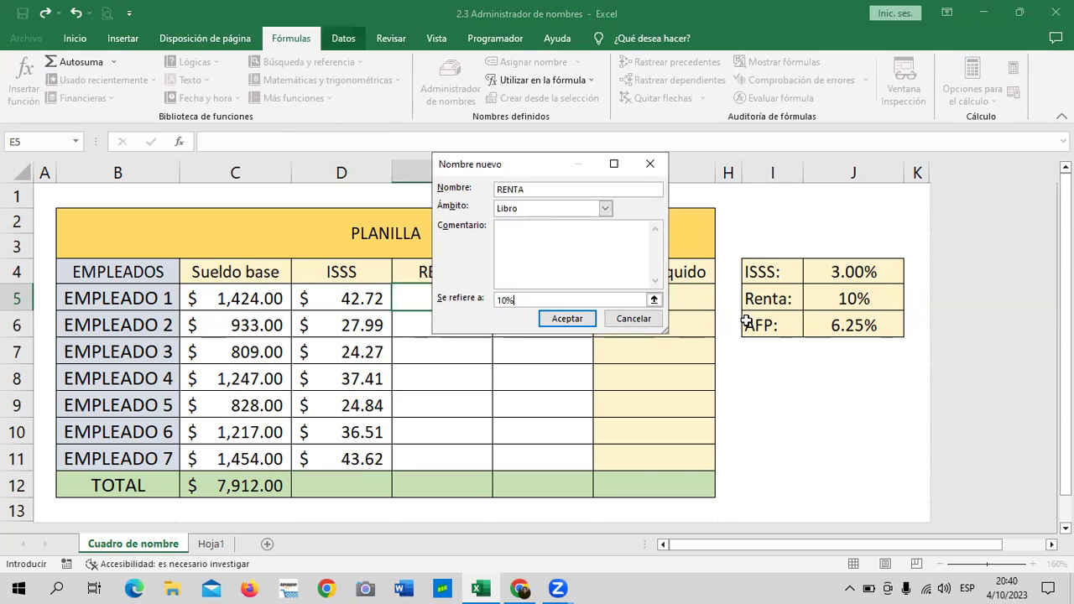
left_click(578, 315)
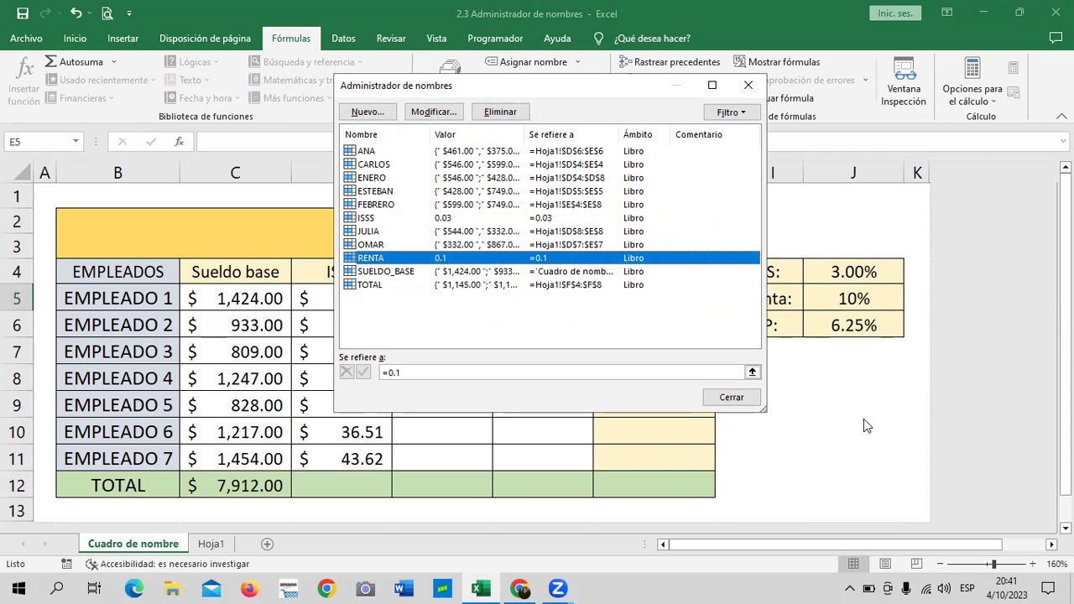
left_click(753, 403)
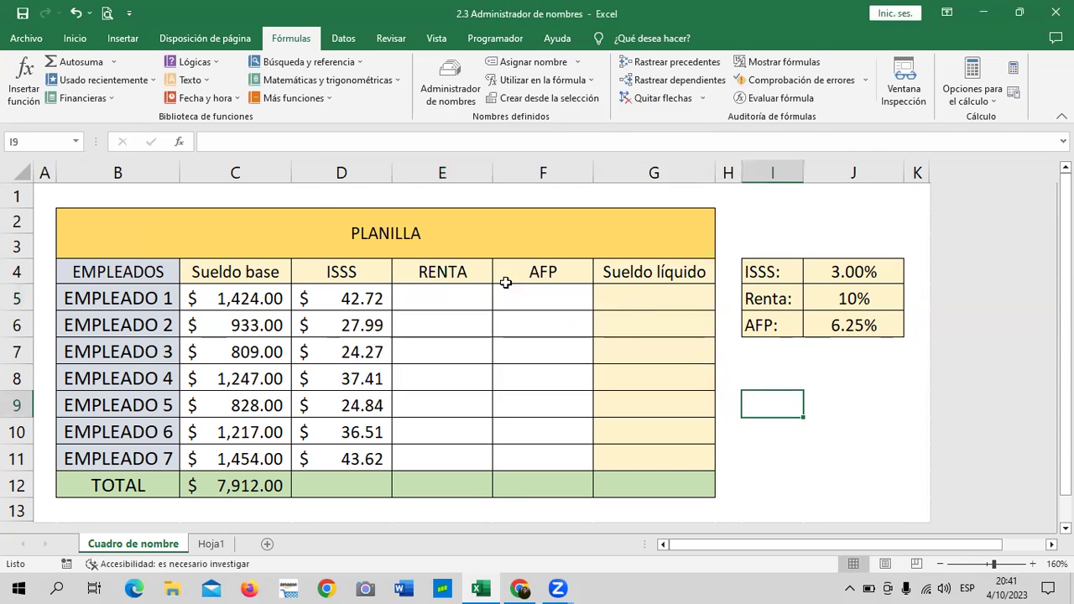
- Enter =C5*RENTA in E5 for Empleado 1
type("=")
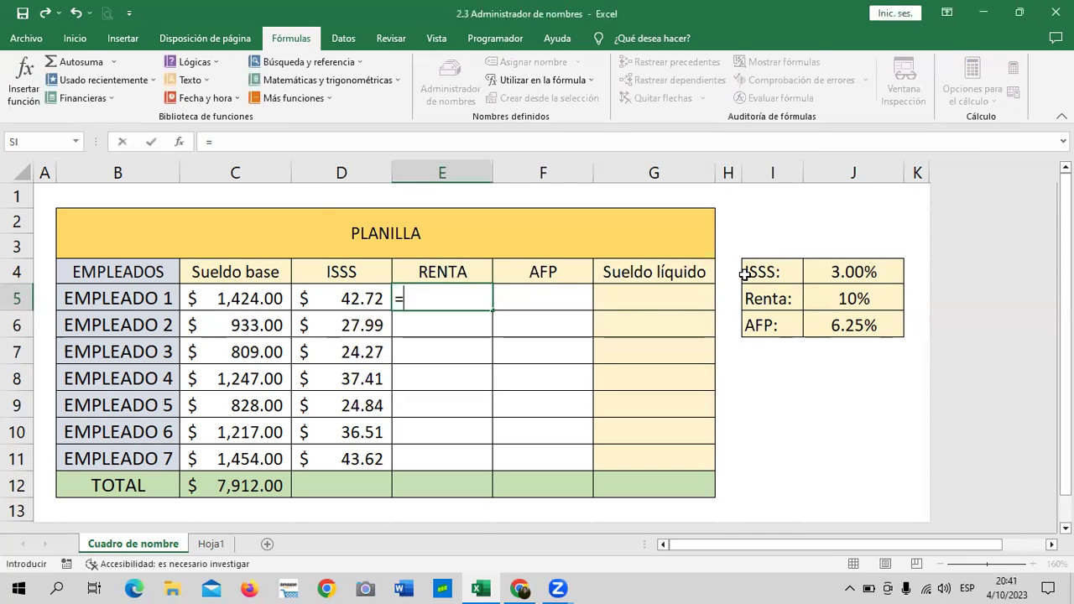
left_click(240, 295)
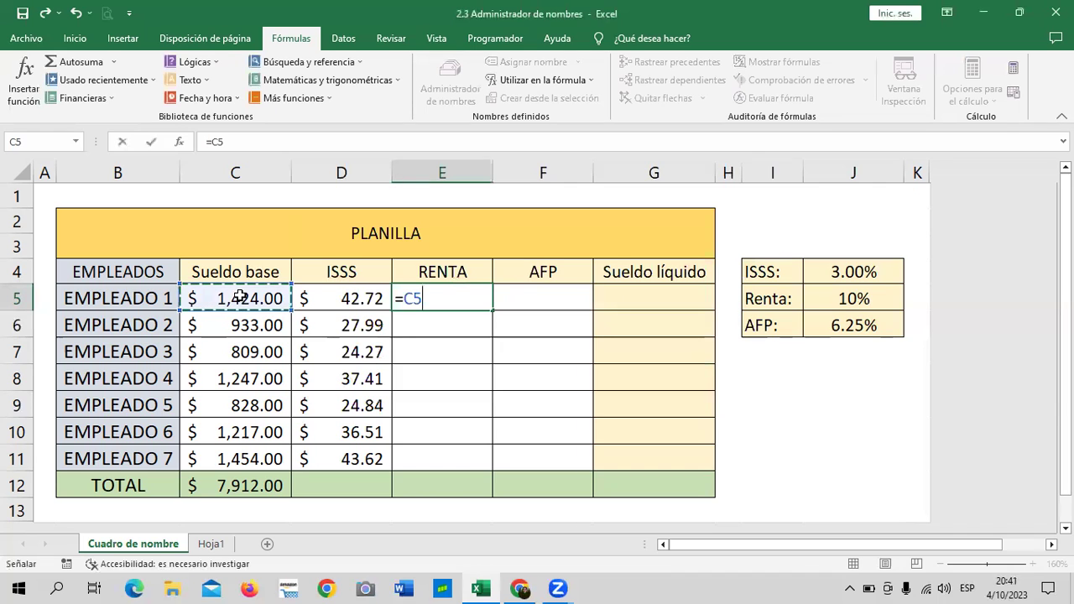
type("*")
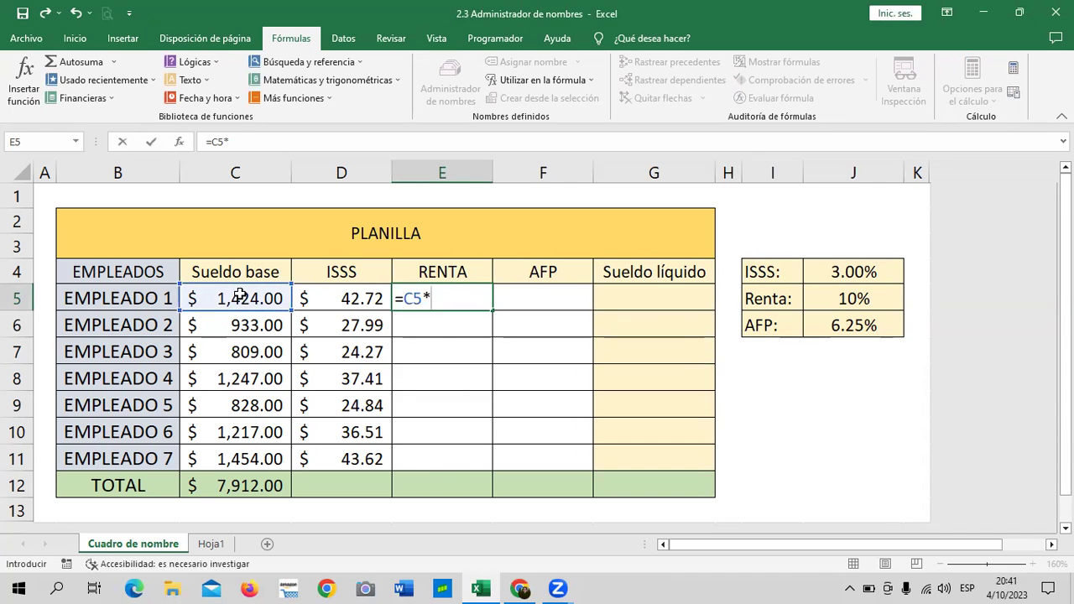
type("RENT")
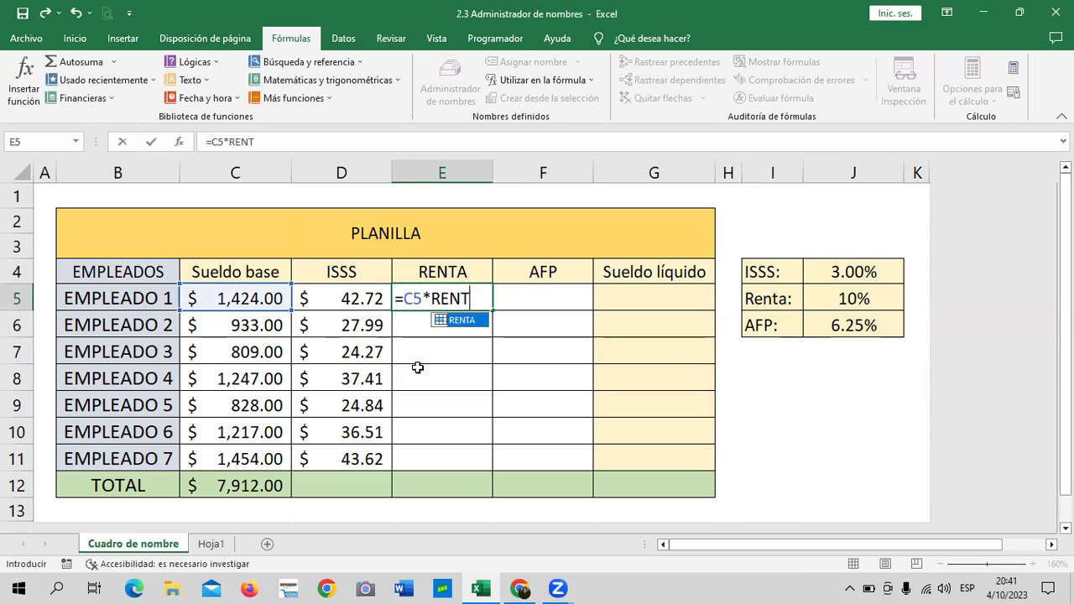
double_click(471, 319)
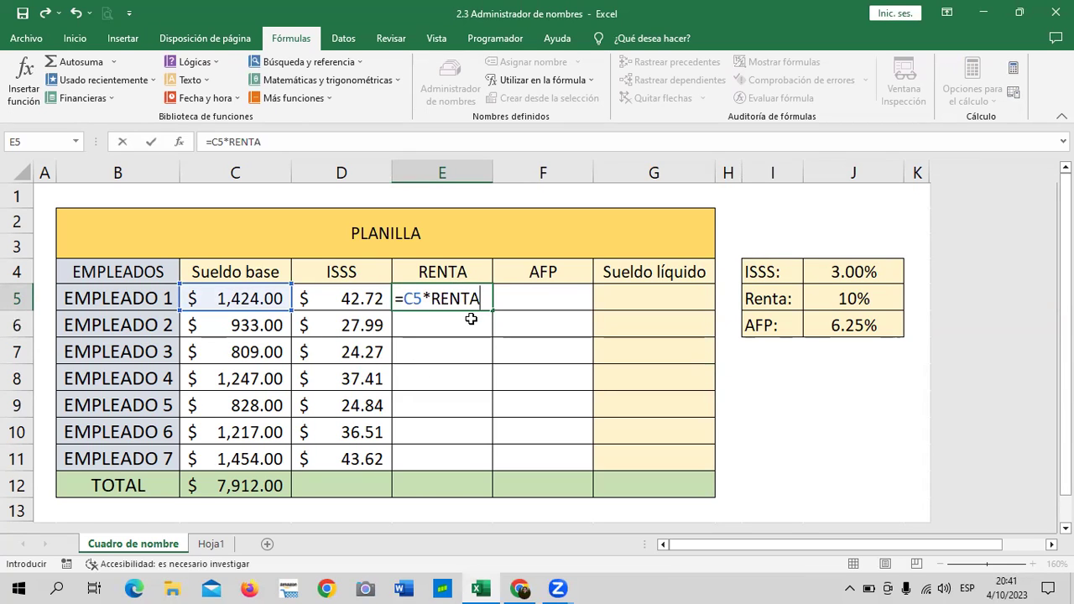
key("Return")
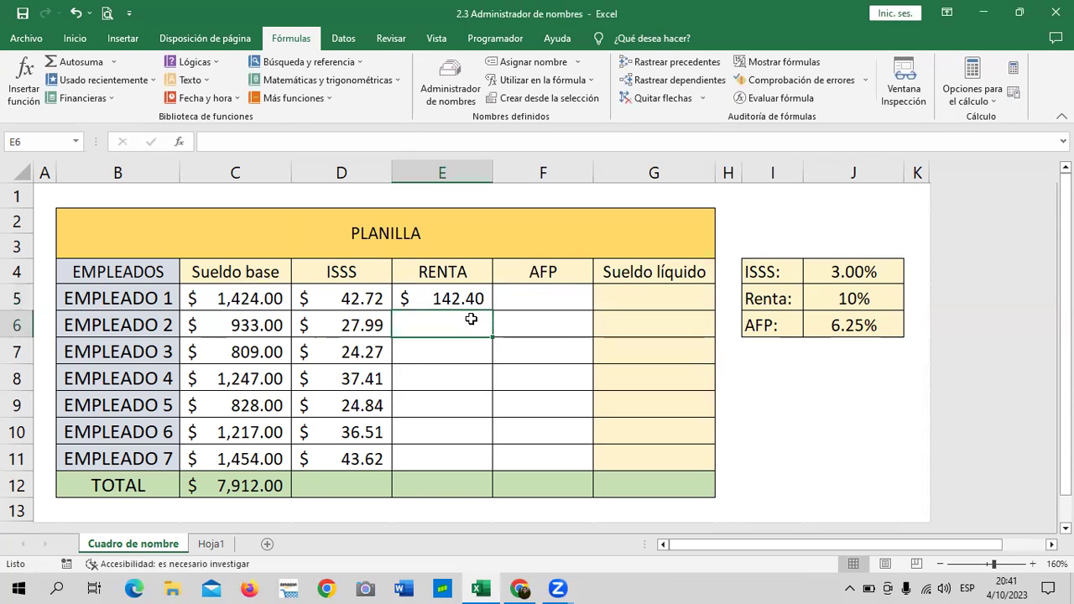
- Enter =C6*RENTA in E6 and fill it down through E11
type("=")
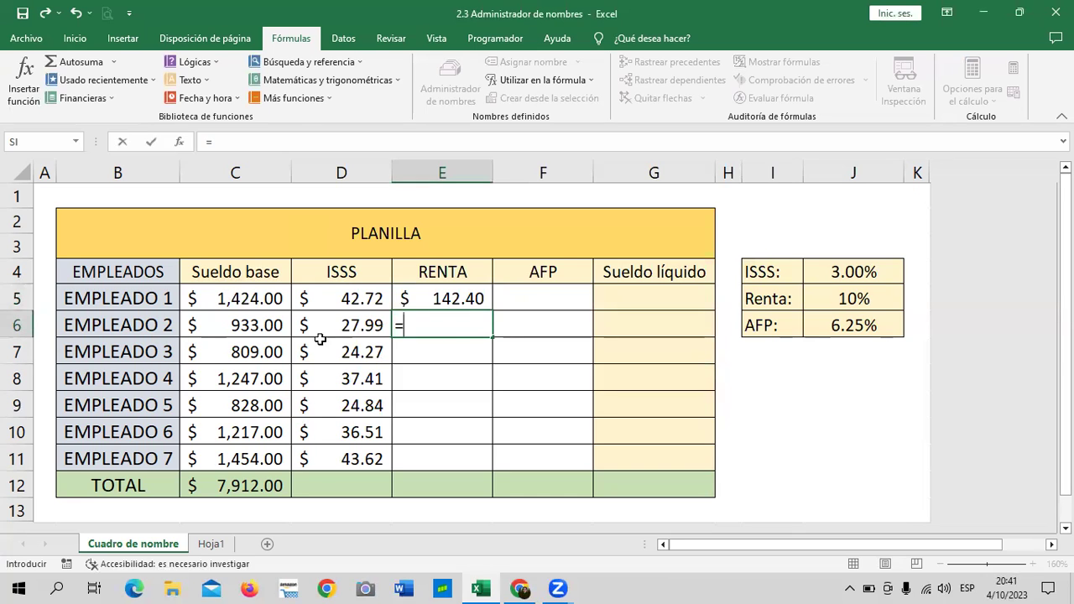
left_click(250, 322)
type("*")
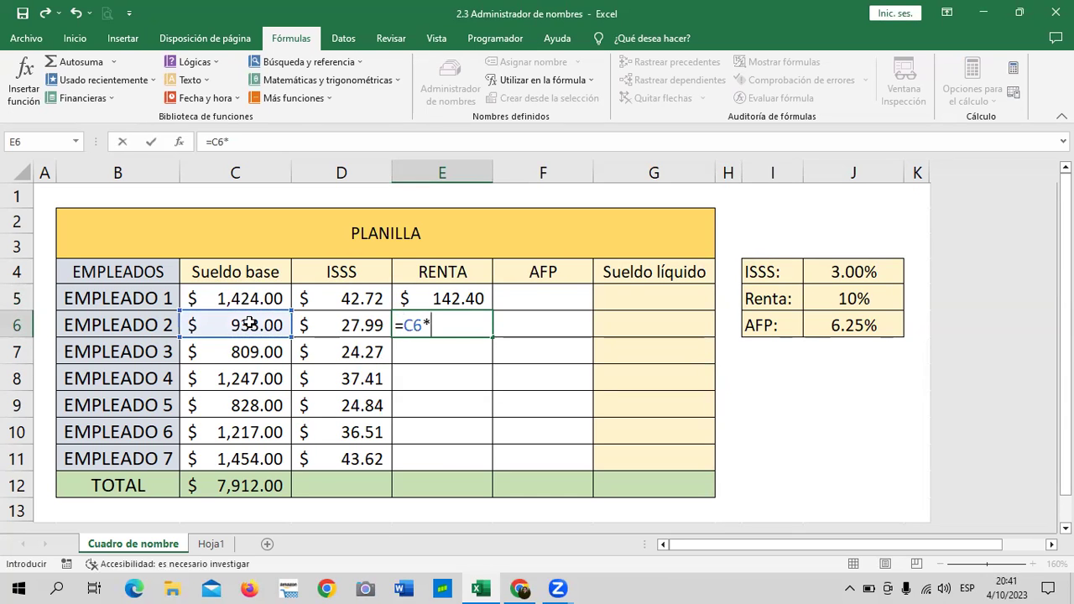
type("REN")
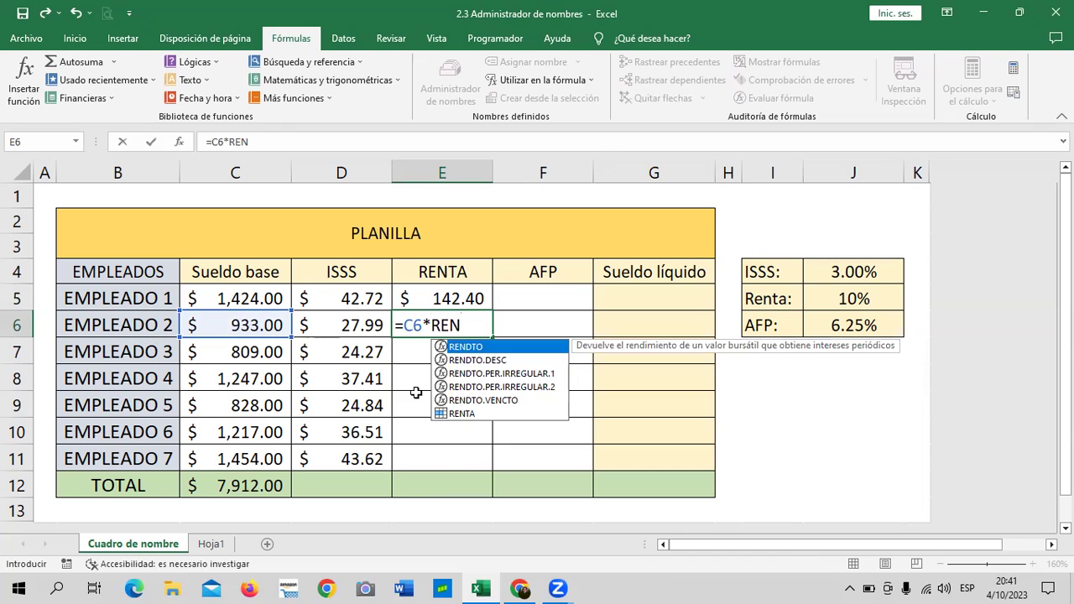
double_click(454, 413)
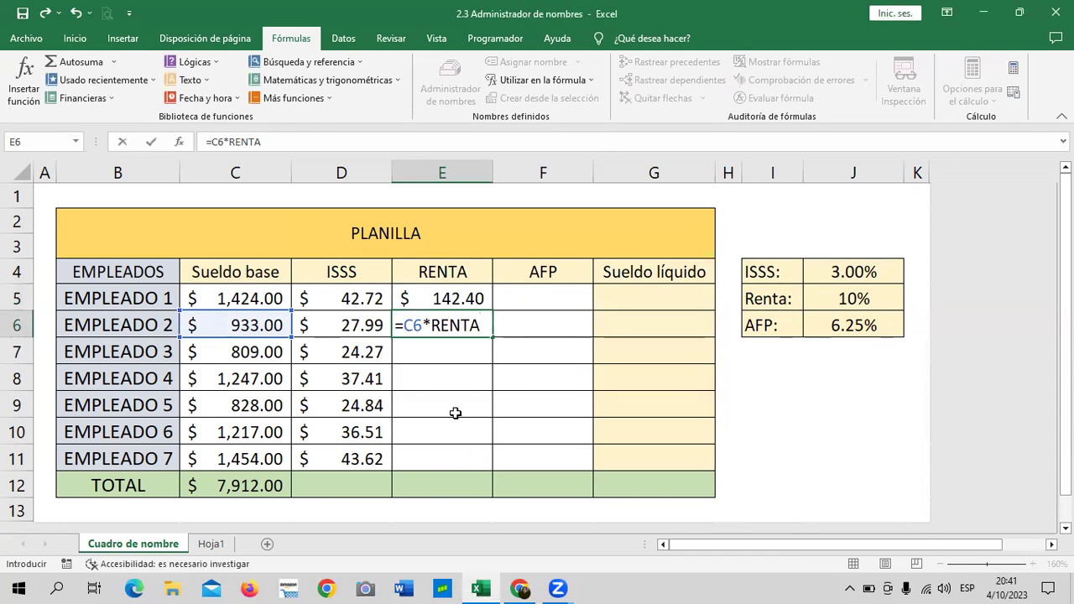
key("Return")
left_click(459, 326)
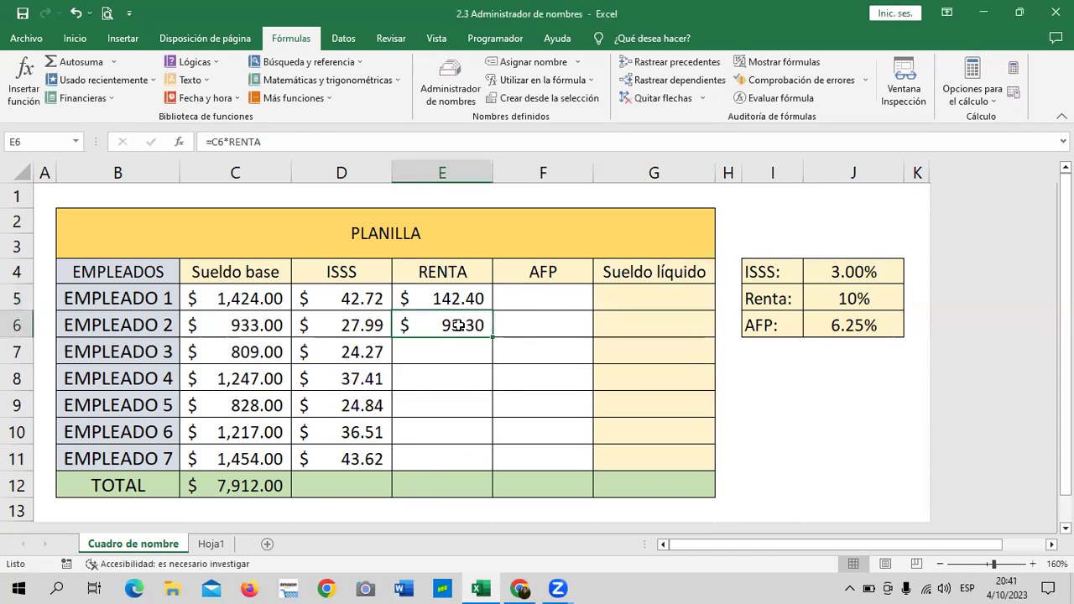
left_click_drag(492, 337, 480, 461)
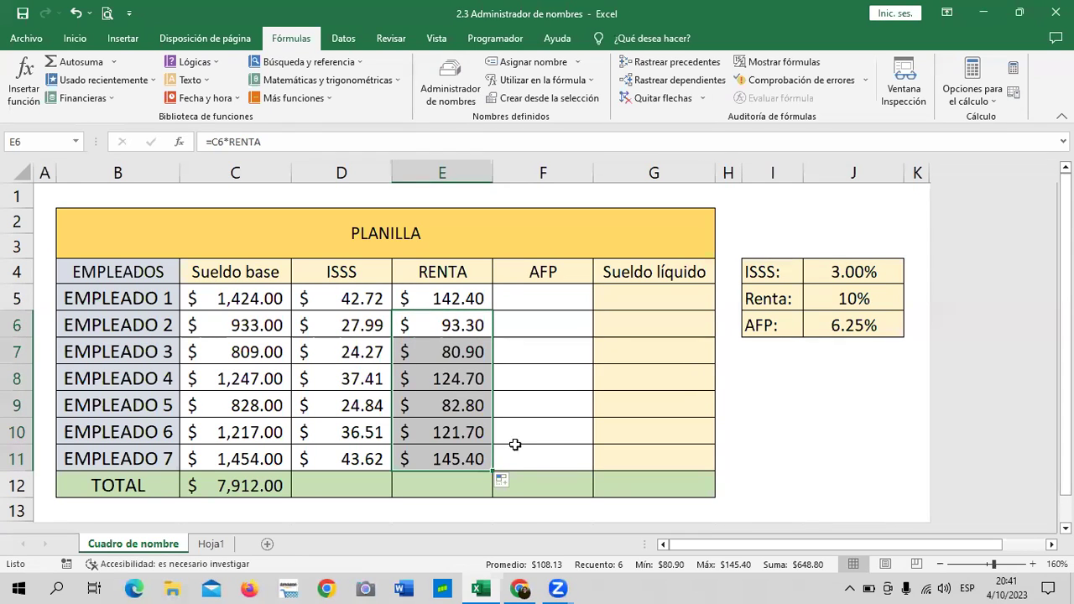
left_click(548, 443)
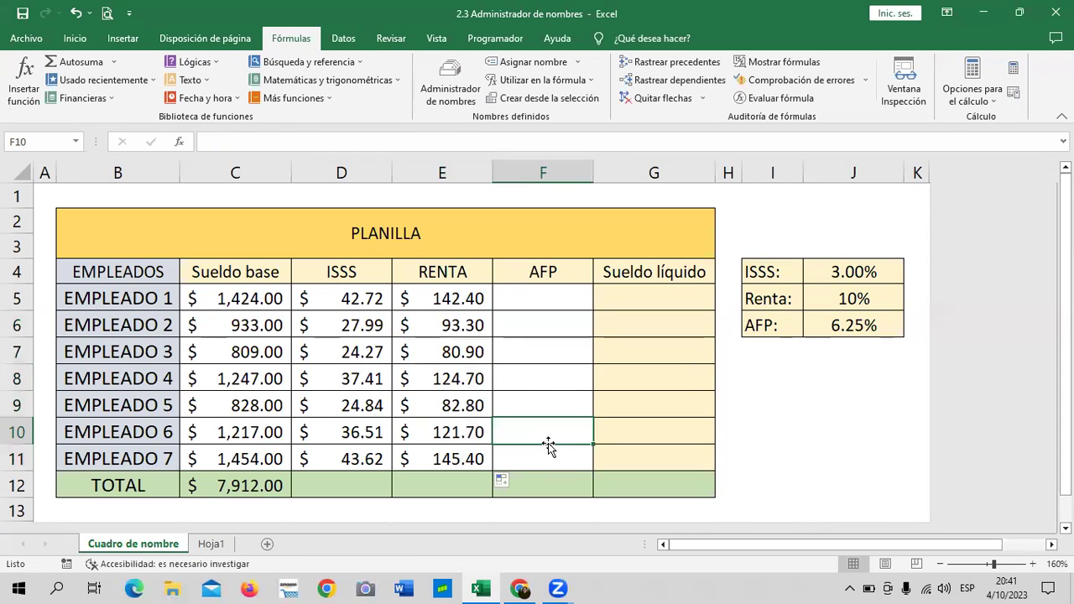
left_click(440, 460)
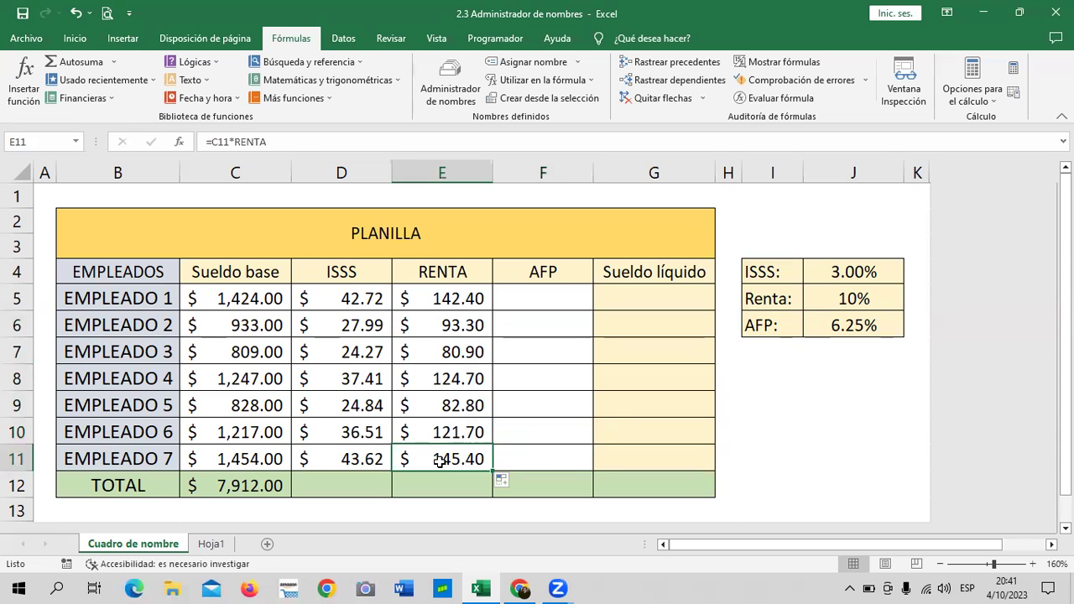
double_click(440, 460)
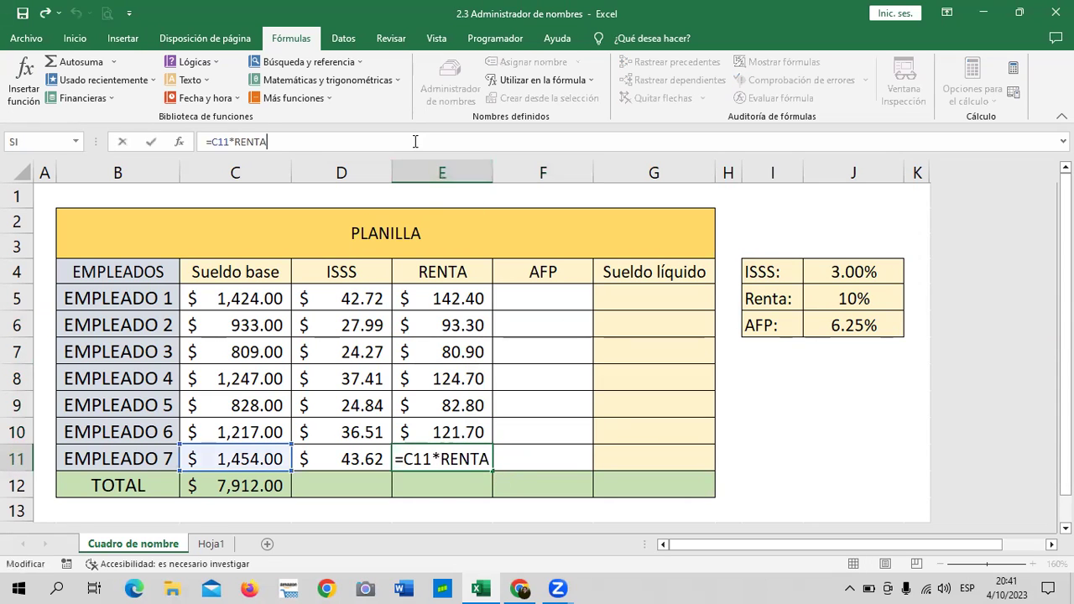
left_click(456, 405)
left_click(361, 136)
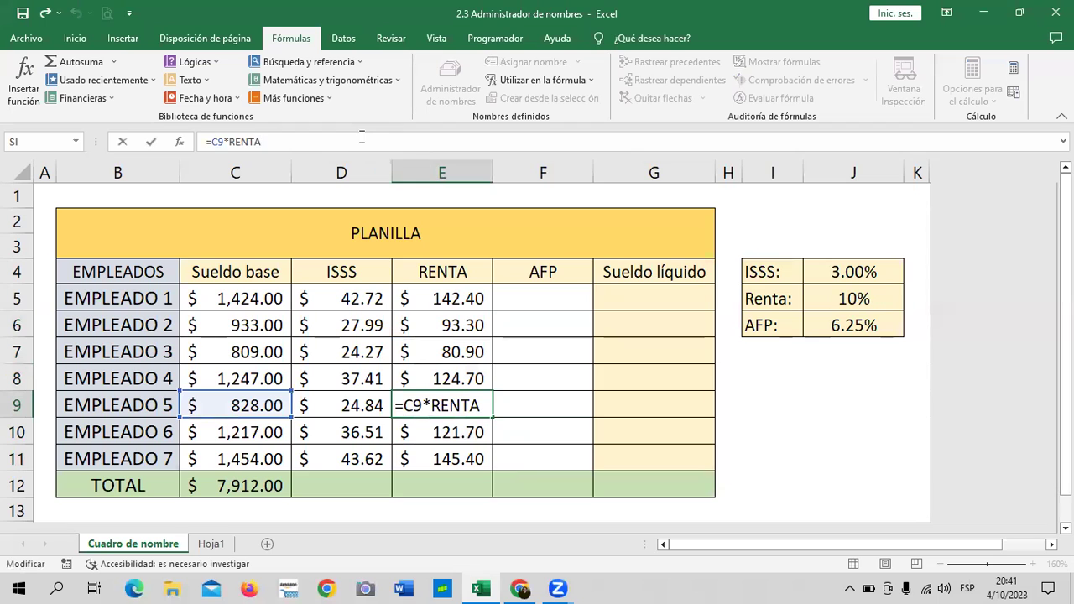
left_click(437, 349)
left_click(375, 144)
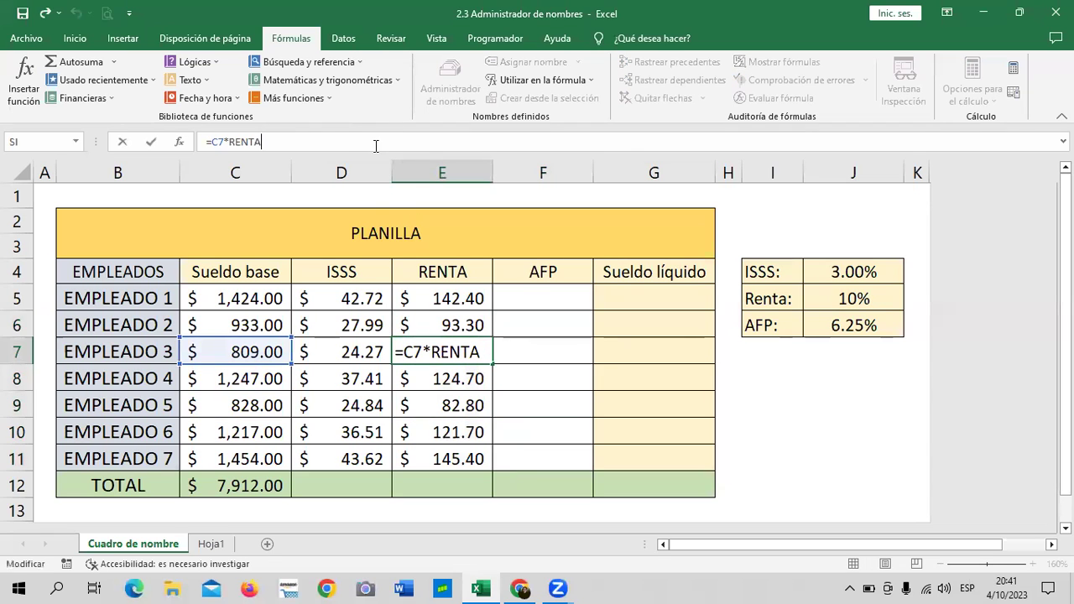
left_click(459, 459)
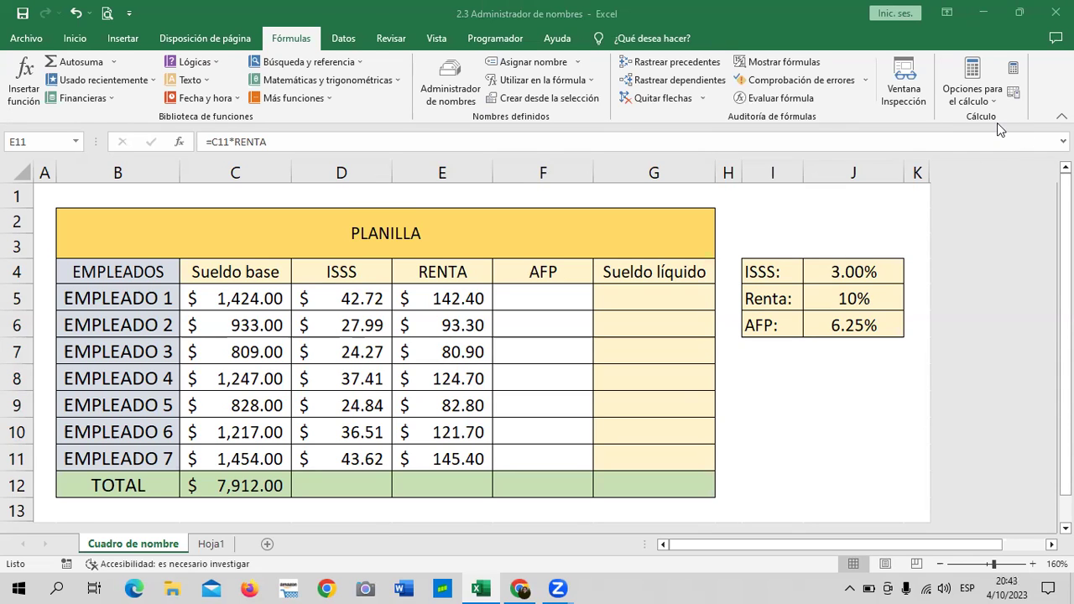
- With F5 selected, add a workbook name AFP referring to the constant 6.25%
left_click(647, 293)
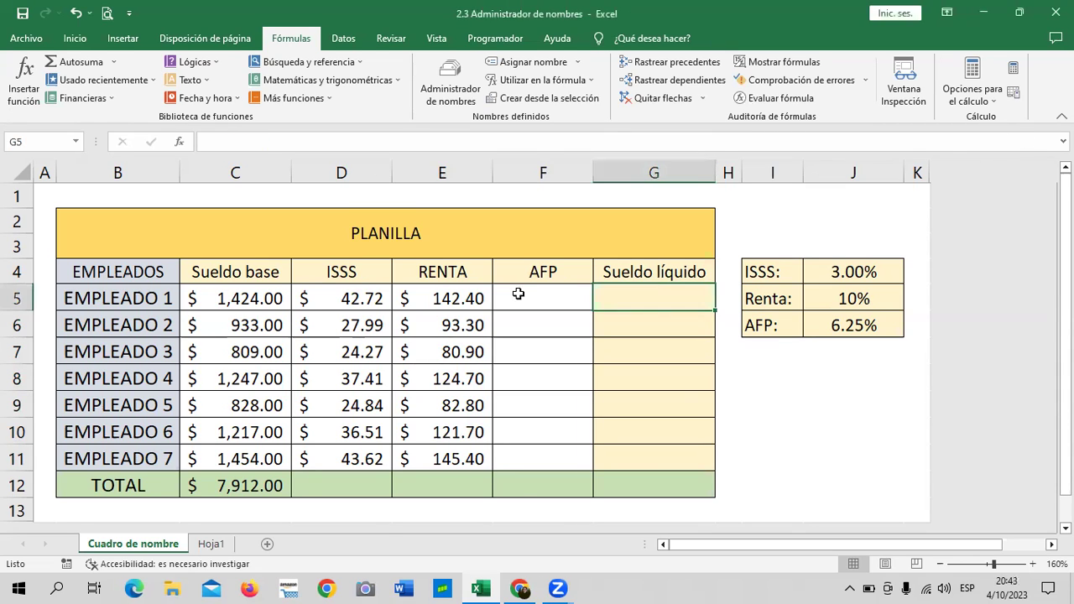
left_click(518, 294)
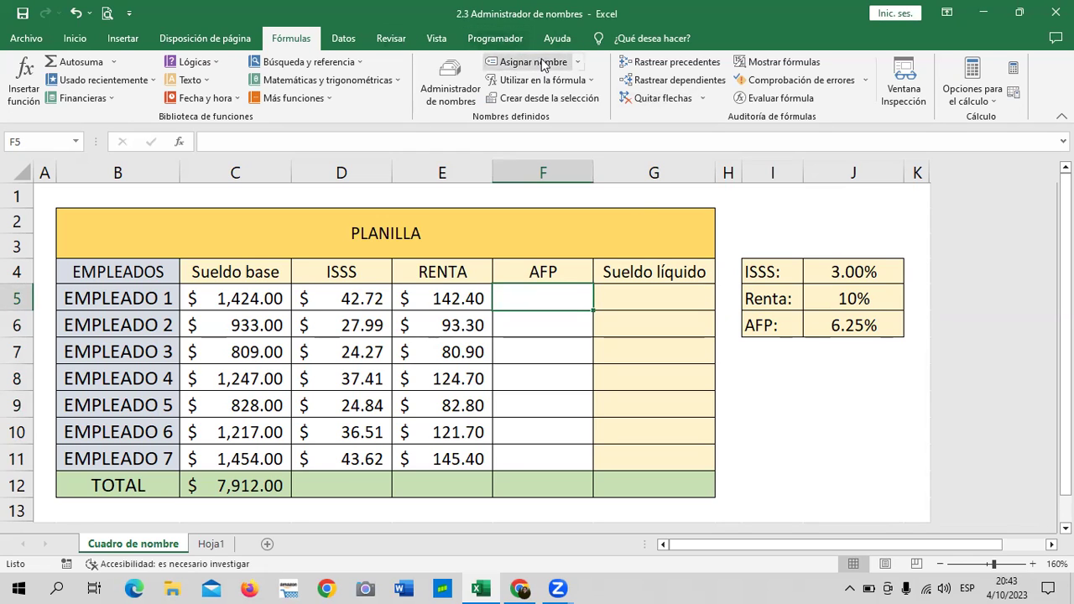
left_click(452, 80)
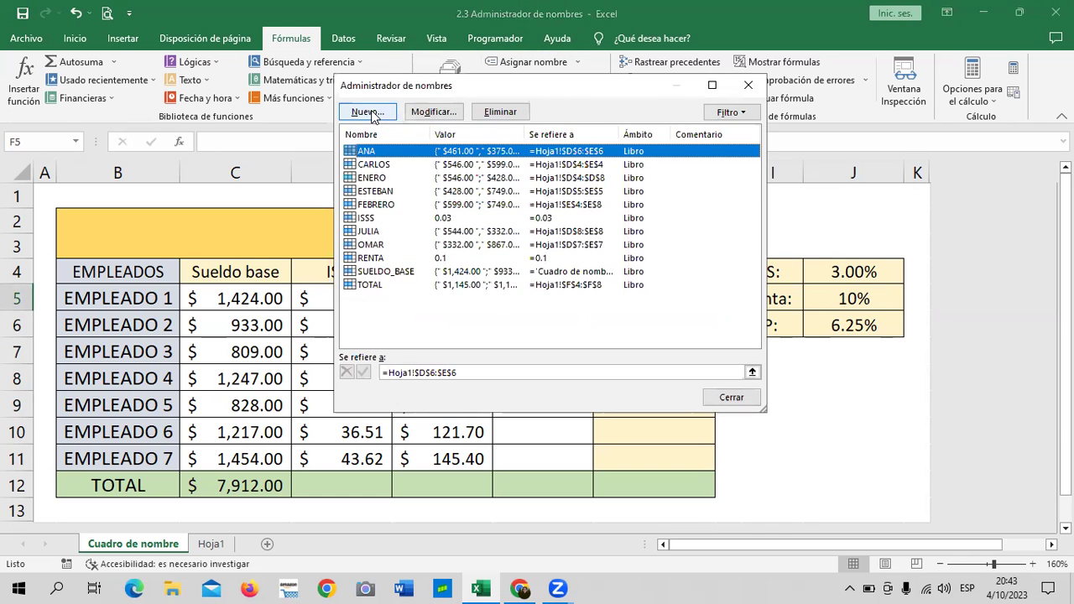
left_click(372, 113)
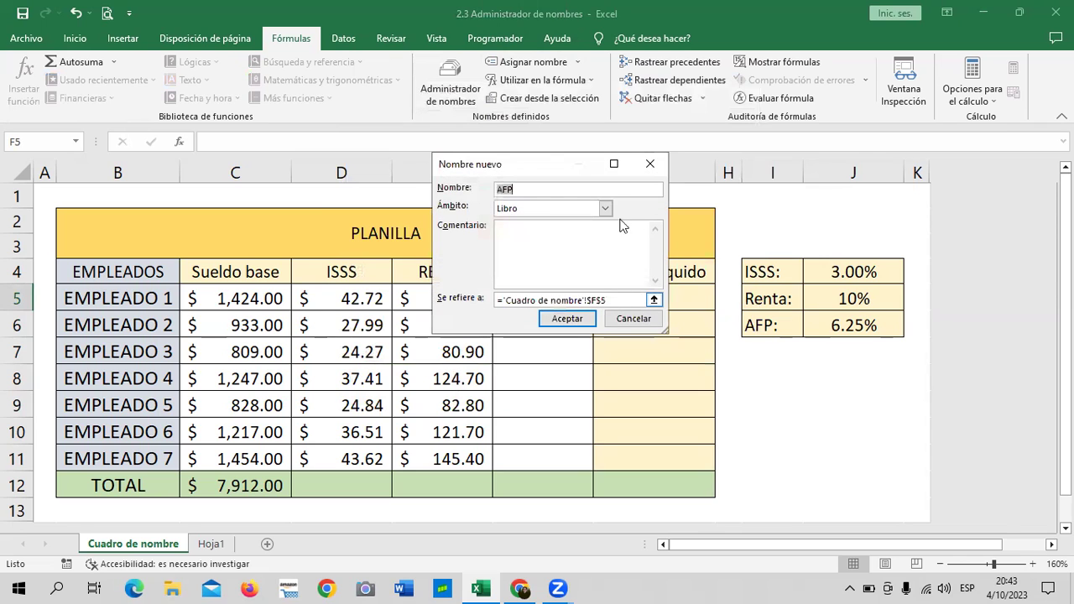
left_click(493, 302)
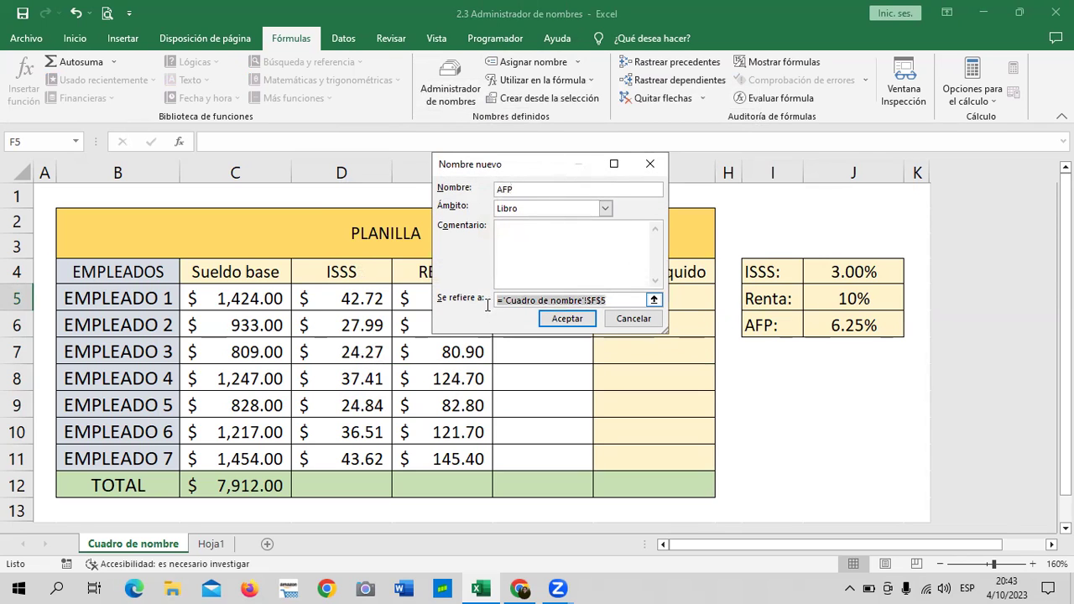
key("Delete")
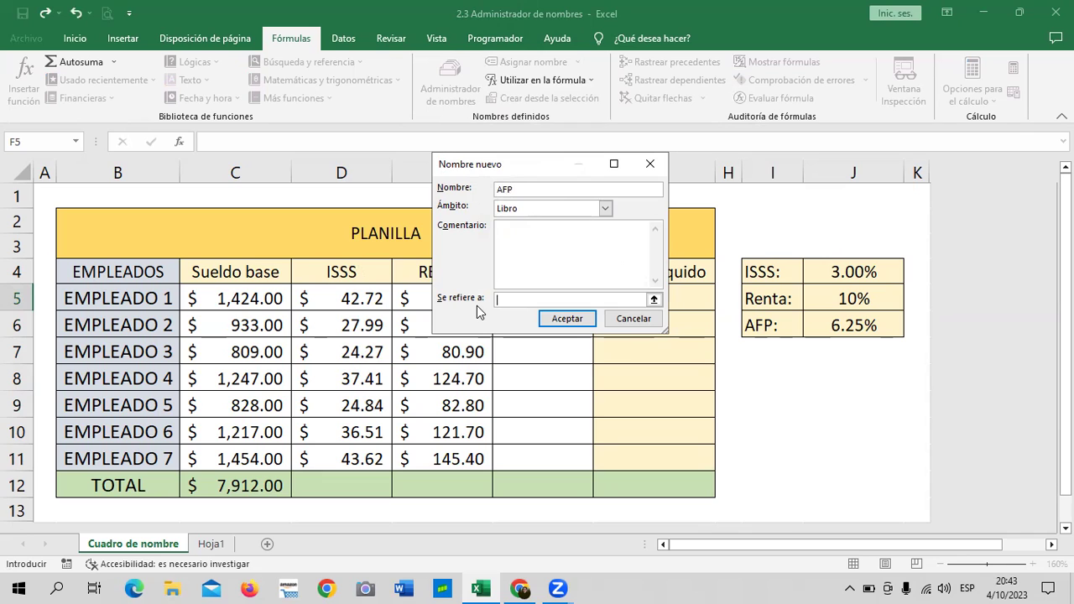
type("6.25")
type("%")
left_click(596, 316)
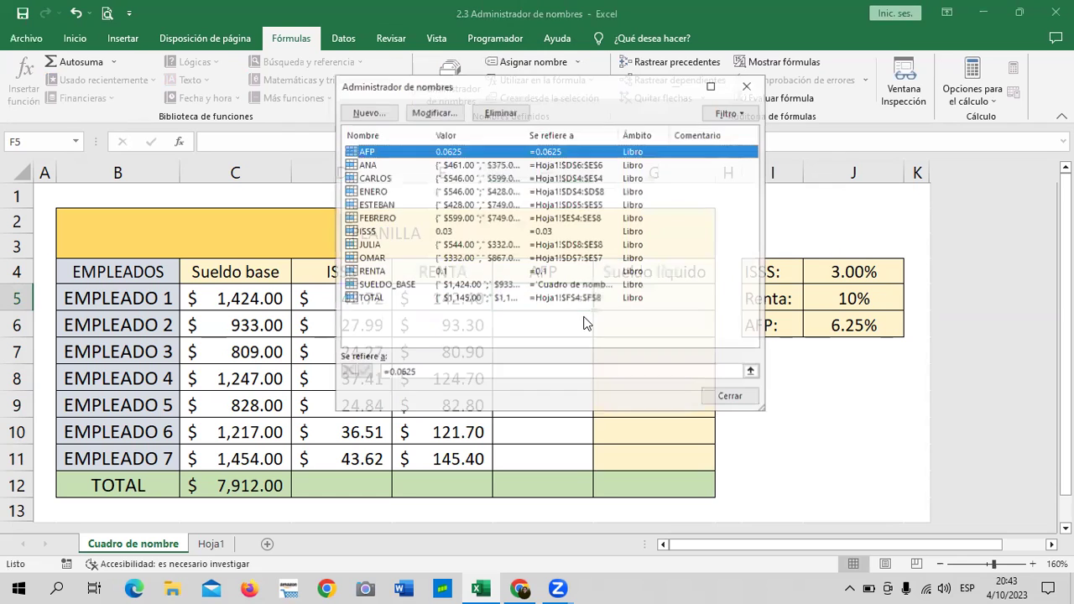
left_click(719, 396)
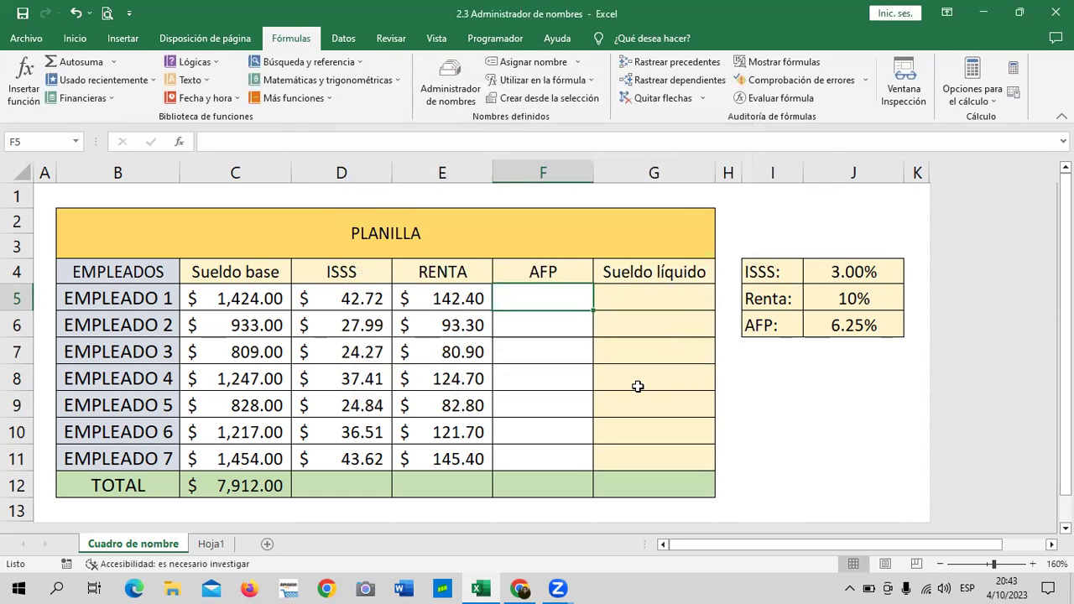
- Enter =C5*AFP in F5 for Empleado 1
type("=")
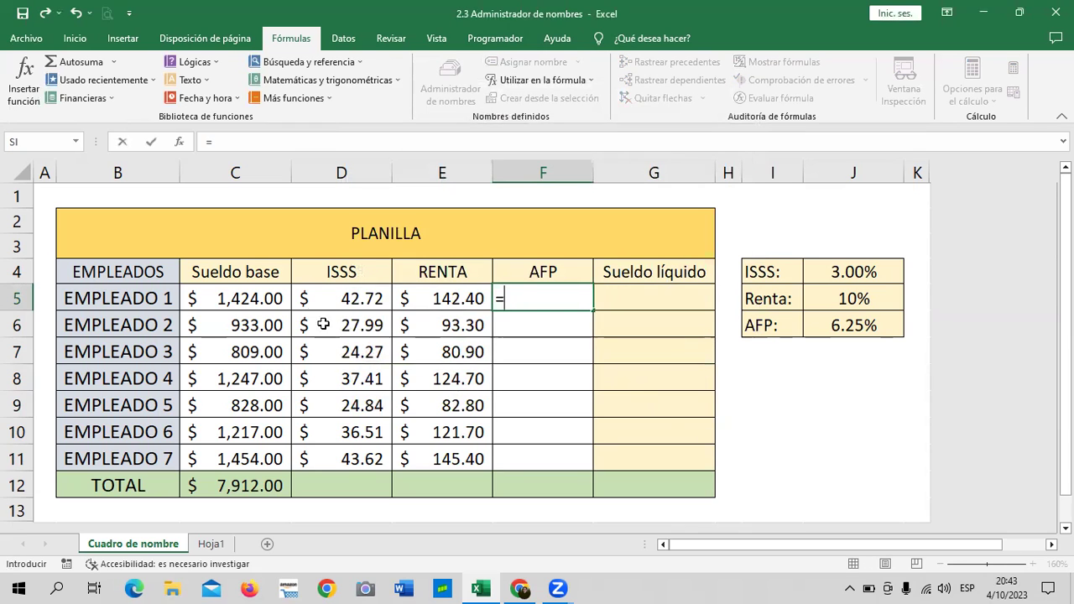
left_click(270, 296)
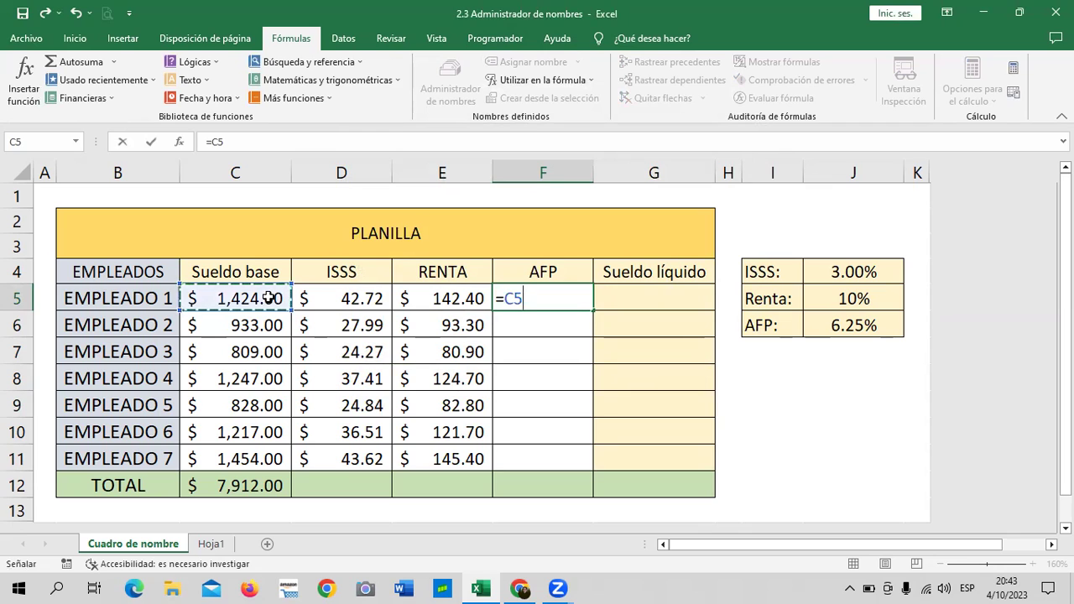
type("*")
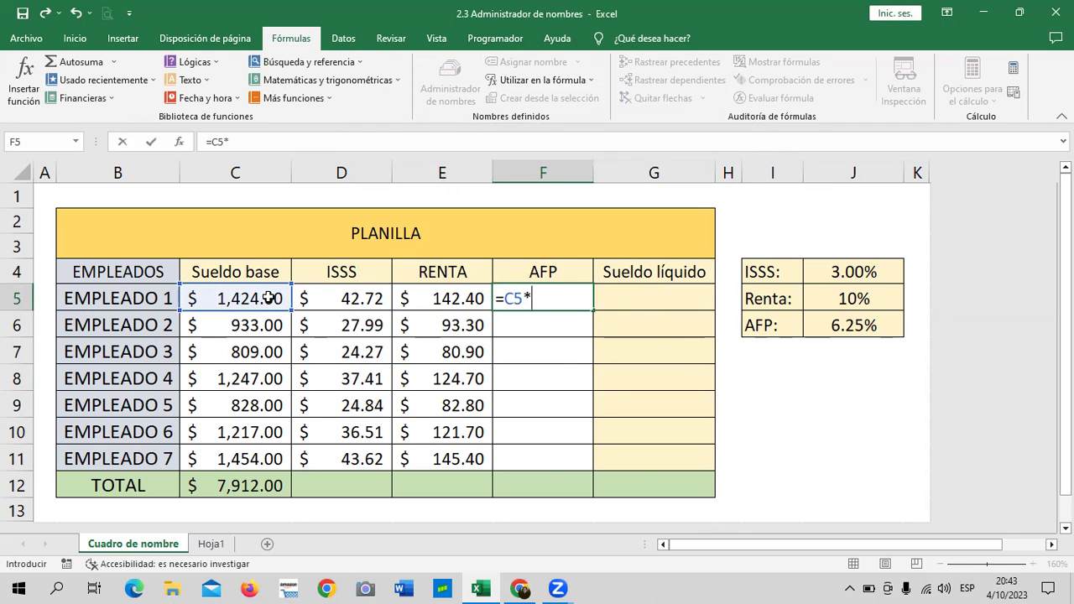
type("AF")
double_click(557, 320)
key("Return")
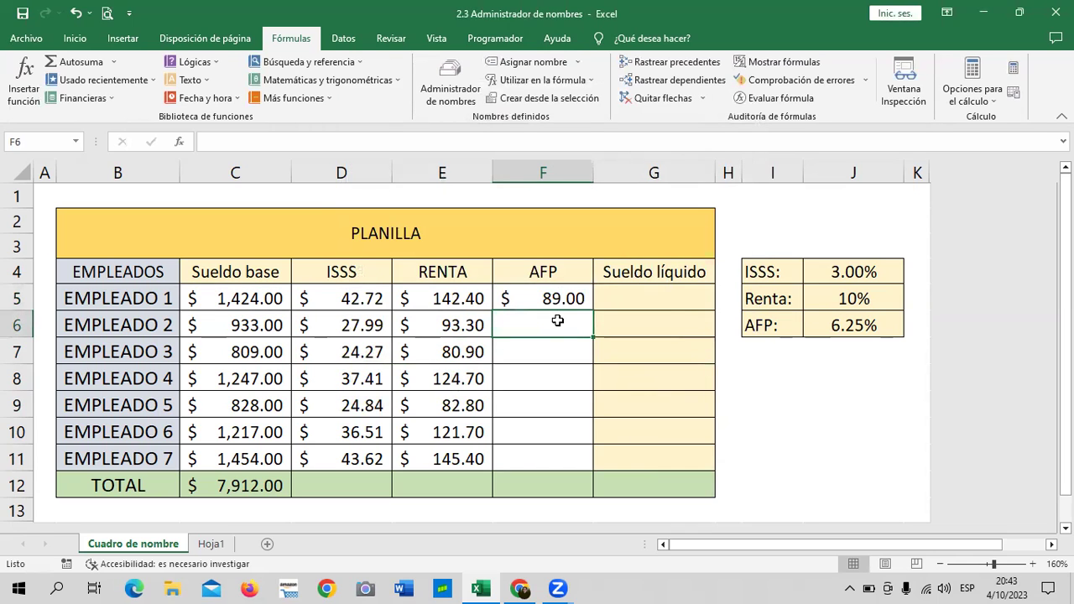
- Enter =C6*AFP in F6 and fill it down through F11
type("=")
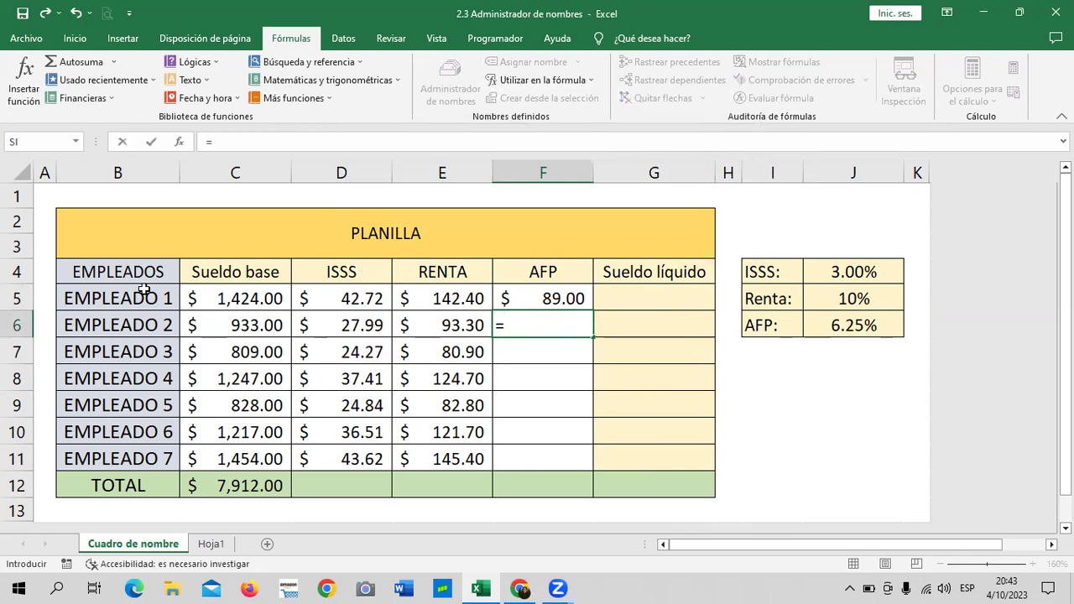
left_click(208, 324)
type("*")
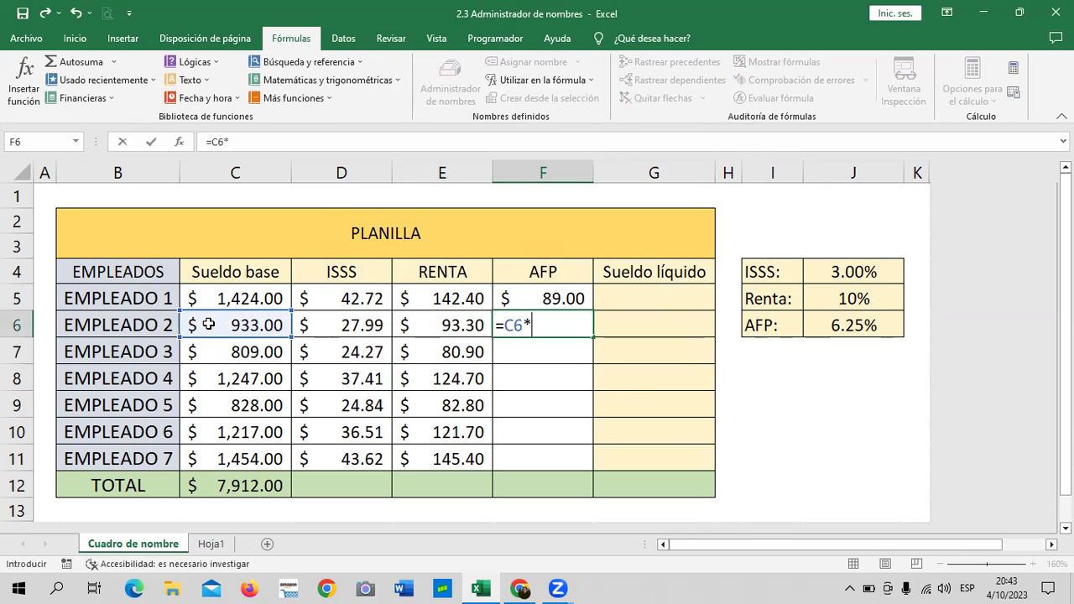
type("AF")
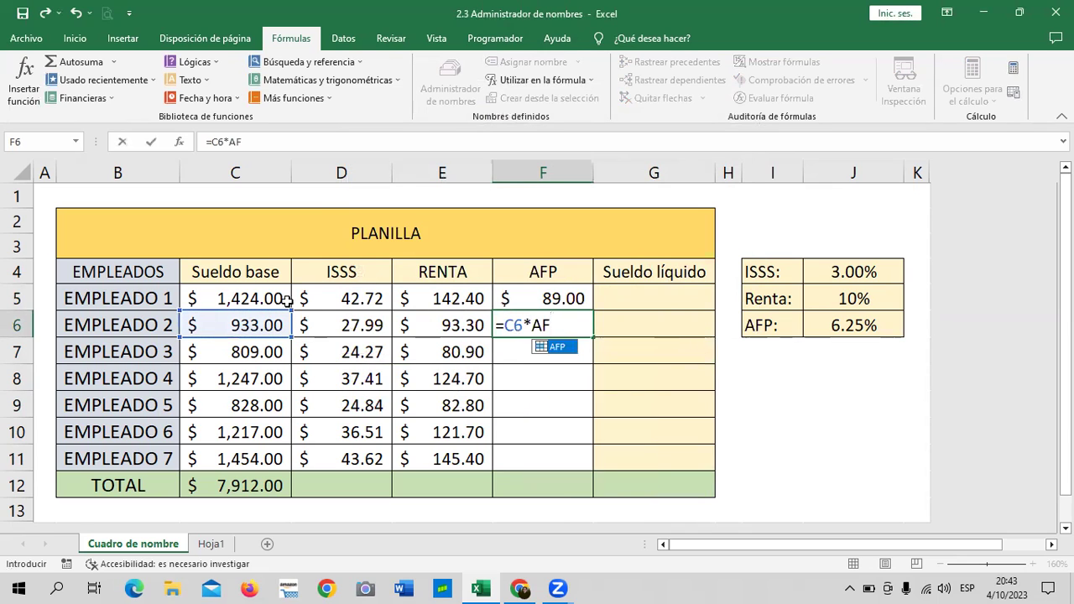
double_click(558, 347)
key("Return")
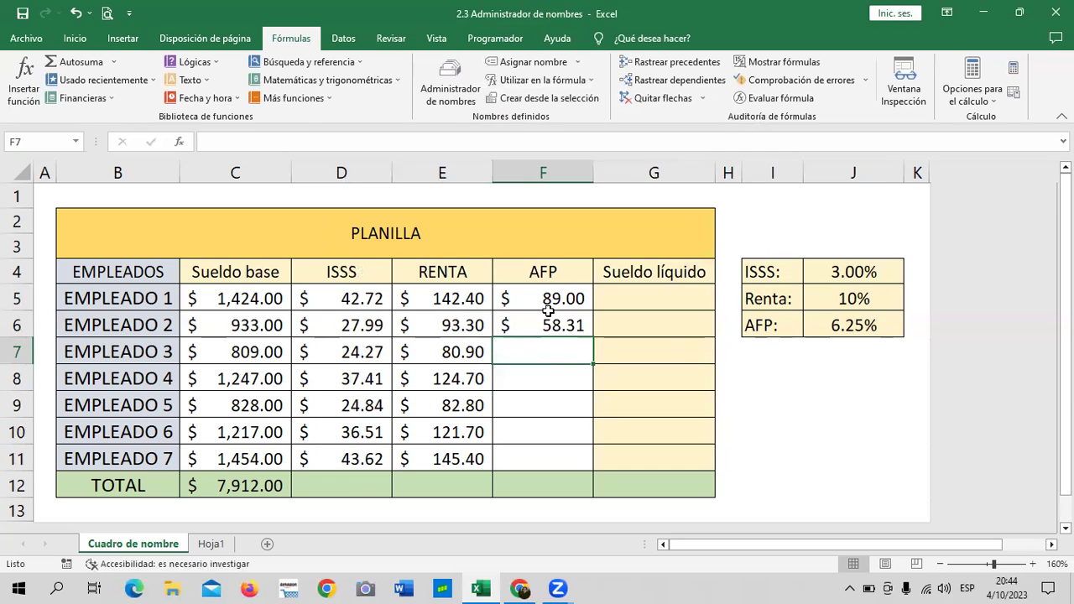
left_click(558, 323)
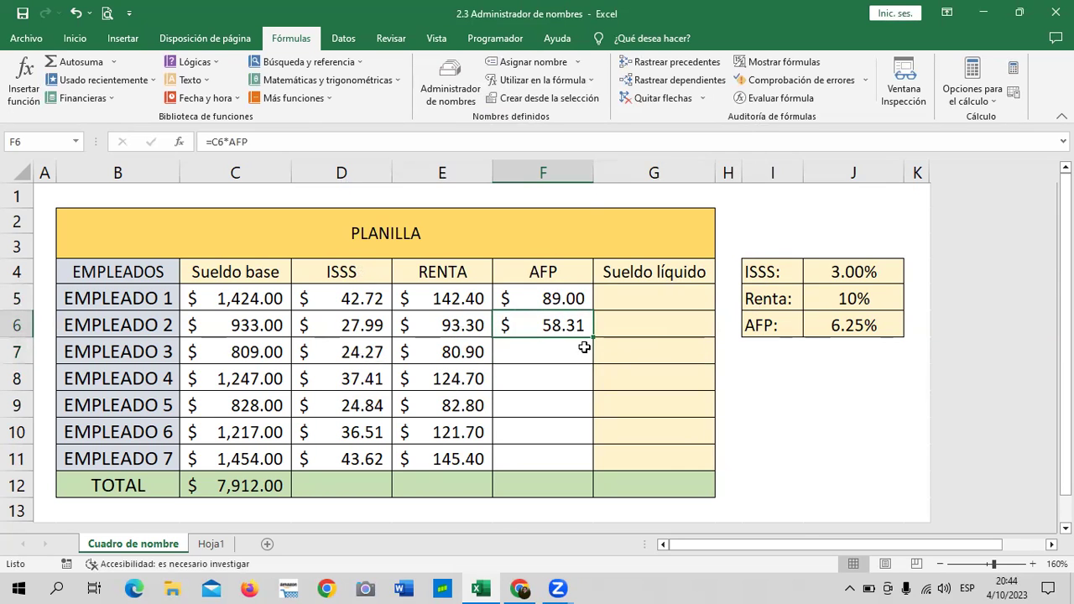
left_click_drag(593, 336, 597, 466)
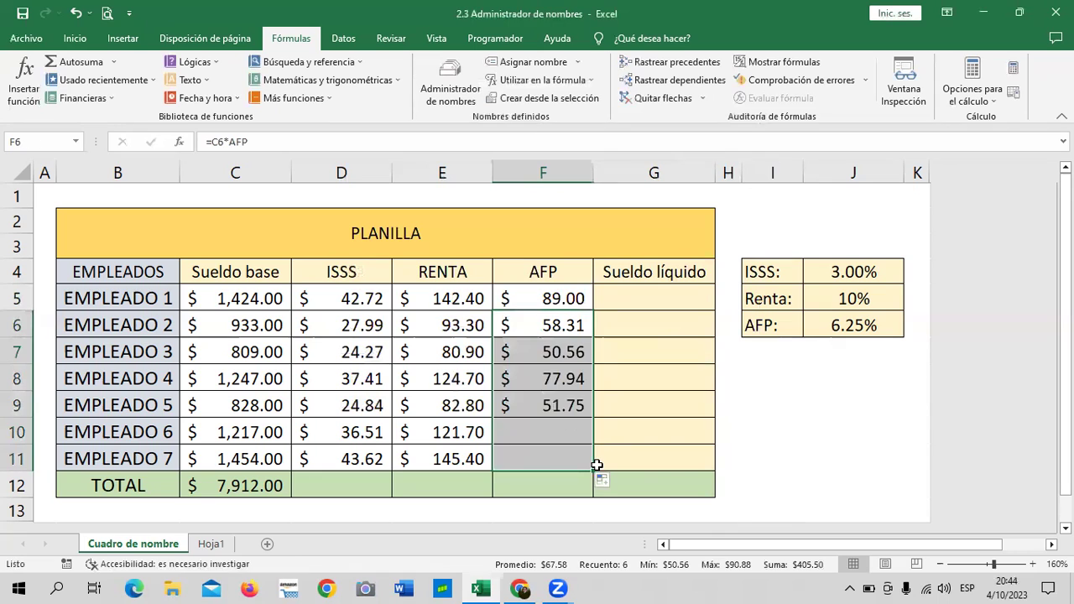
left_click(669, 485)
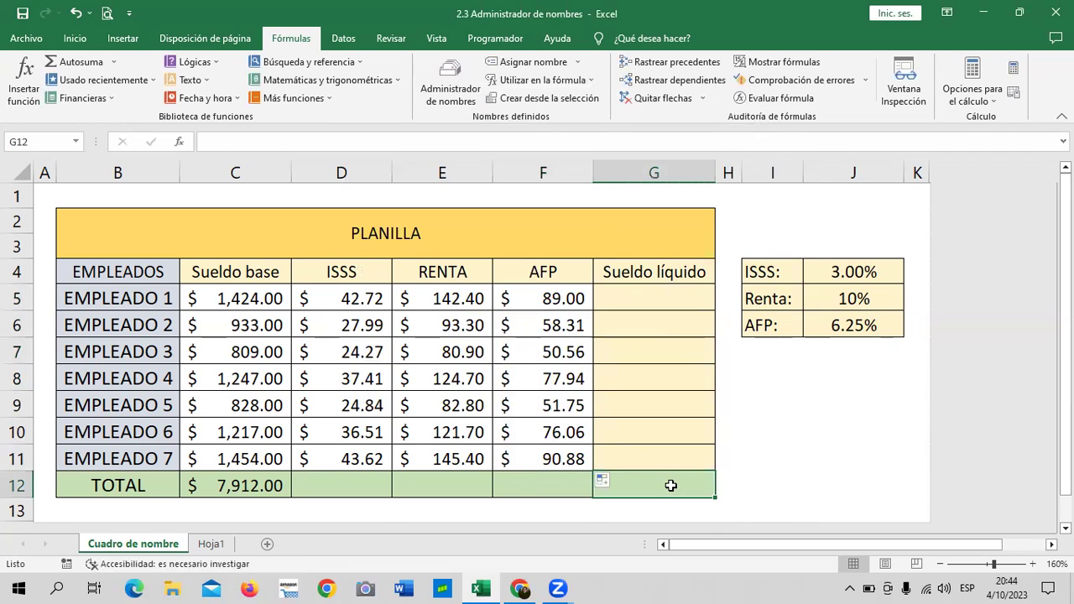
left_click(315, 482)
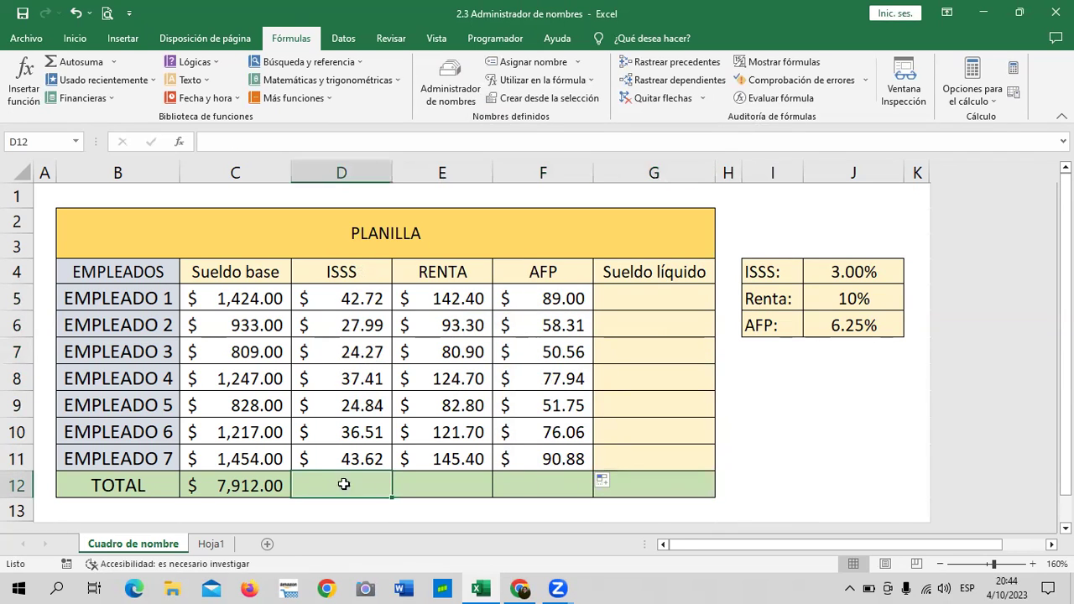
- AutoSum the ISSS amounts into D12 for a $237.36 total
left_click(424, 491)
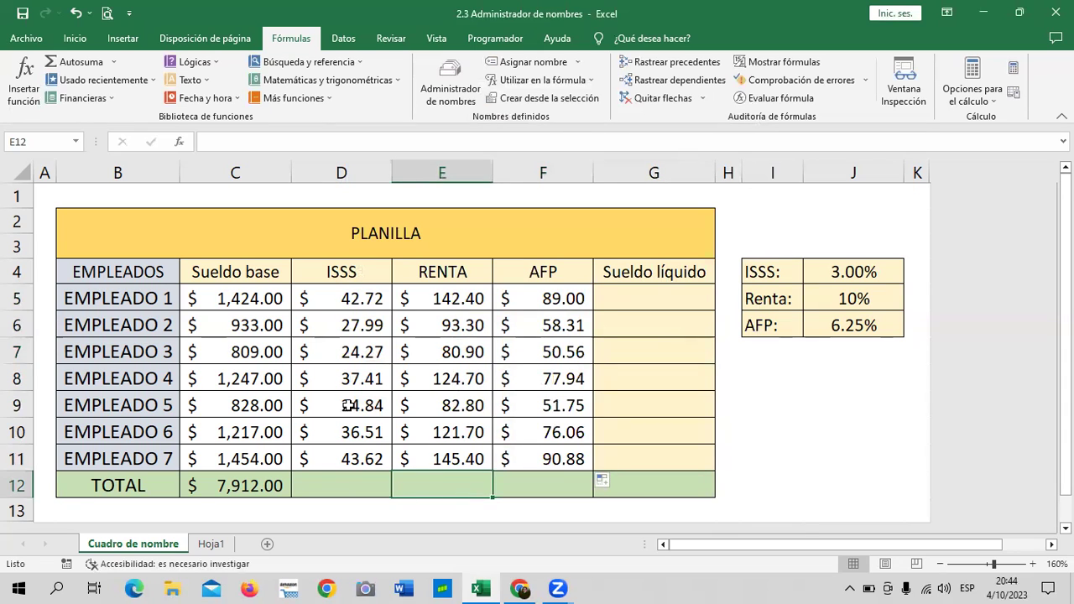
left_click_drag(355, 299, 356, 463)
left_click(356, 477)
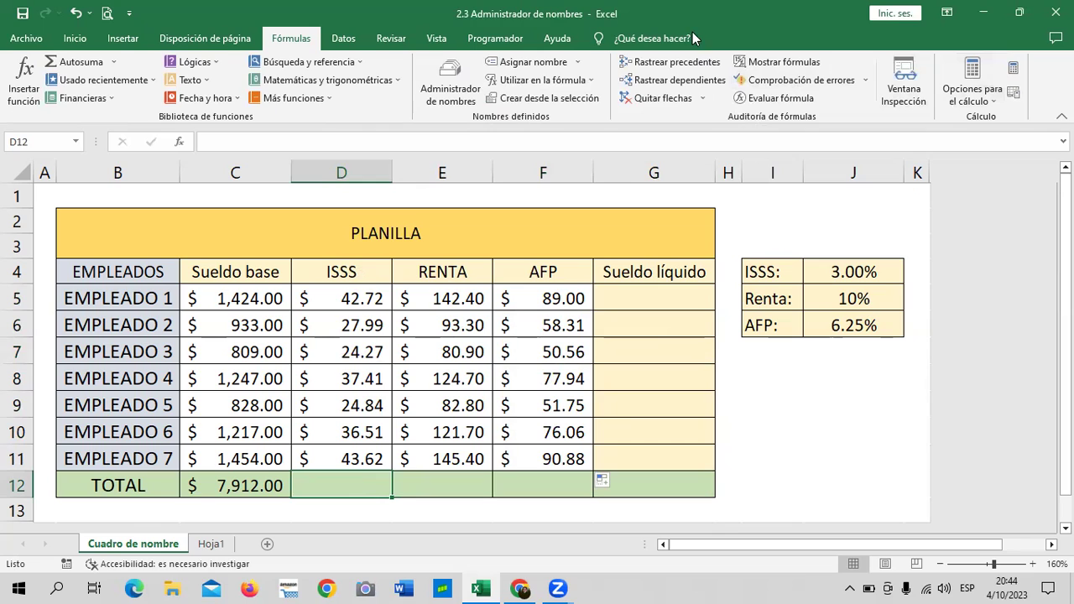
scroll(923, 81, "up", 3)
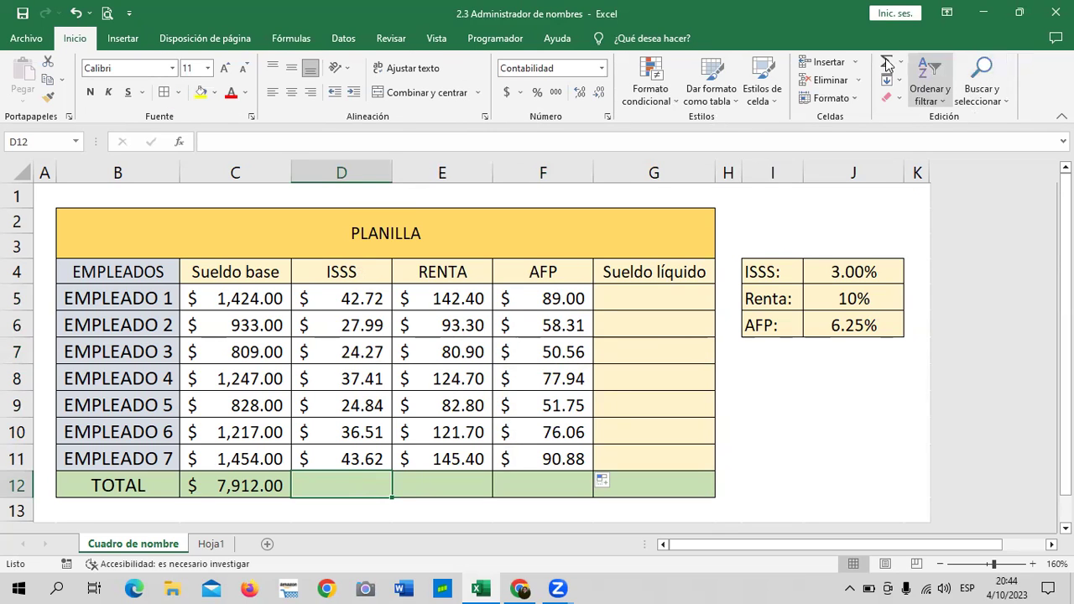
left_click(887, 64)
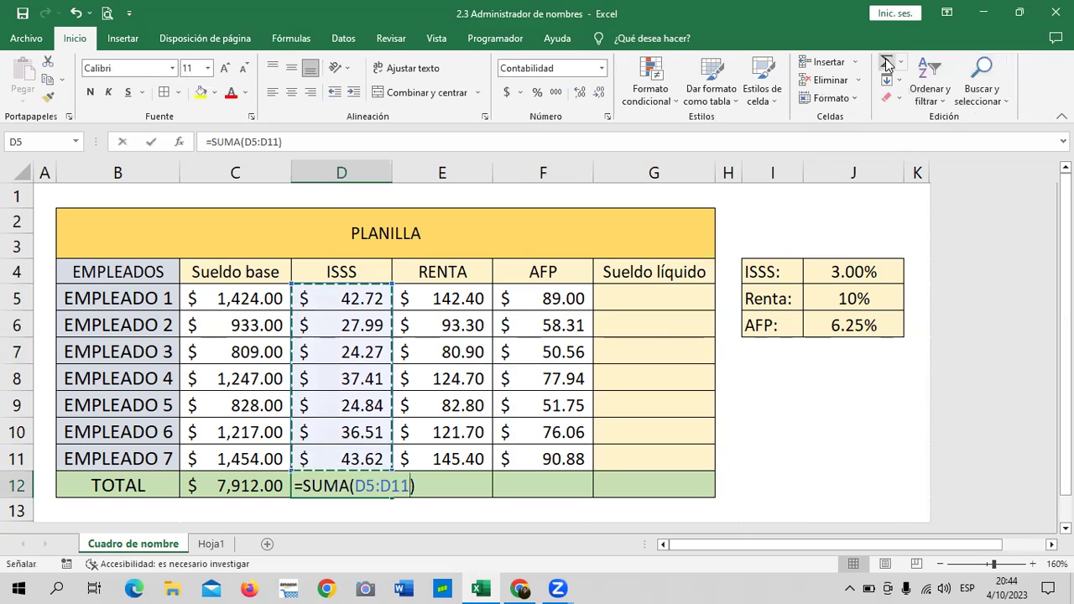
key("Return")
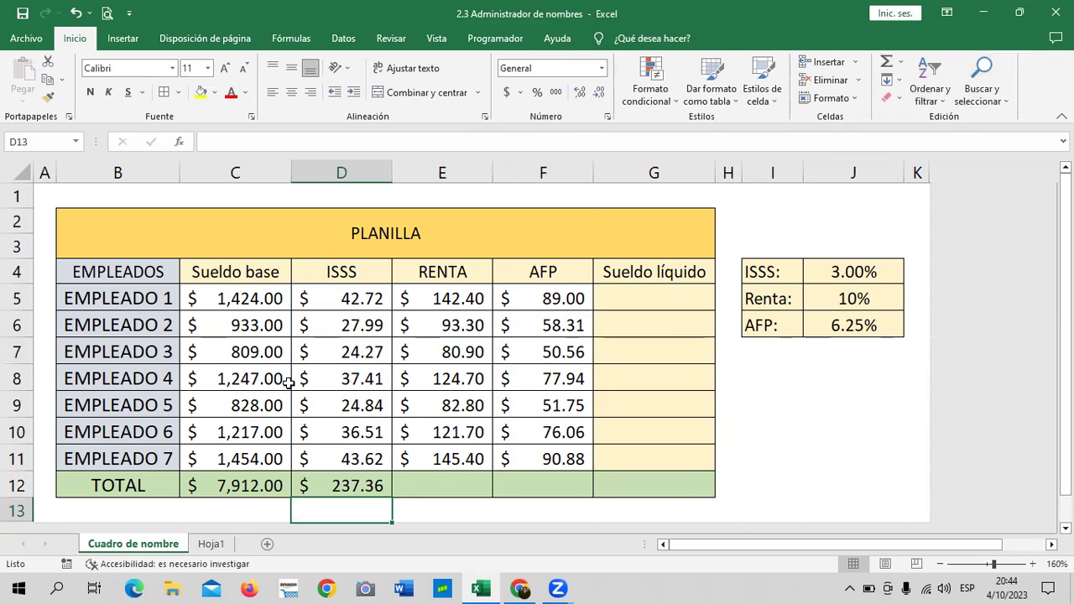
- AutoSum the RENTA total into E12 ($791.20) and AFP total into F12 ($494.50)
left_click(453, 485)
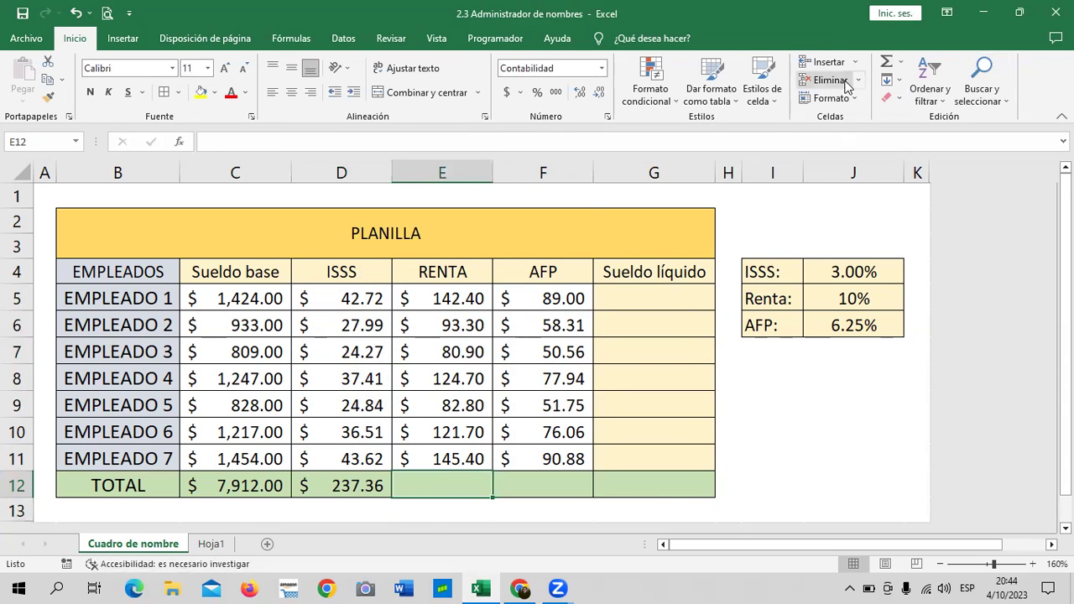
left_click(887, 64)
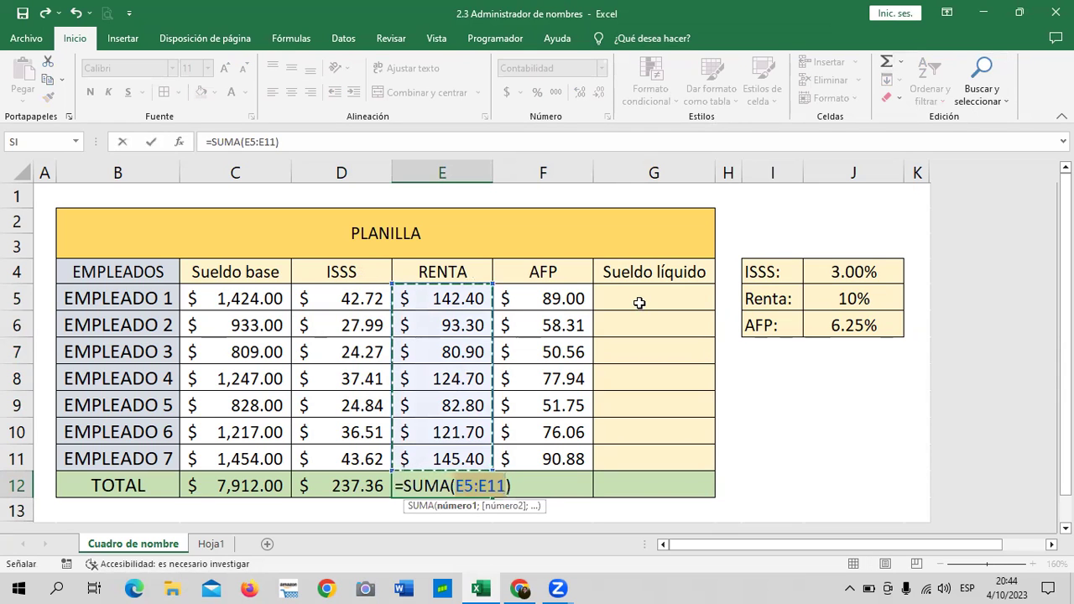
key("Return")
left_click(540, 484)
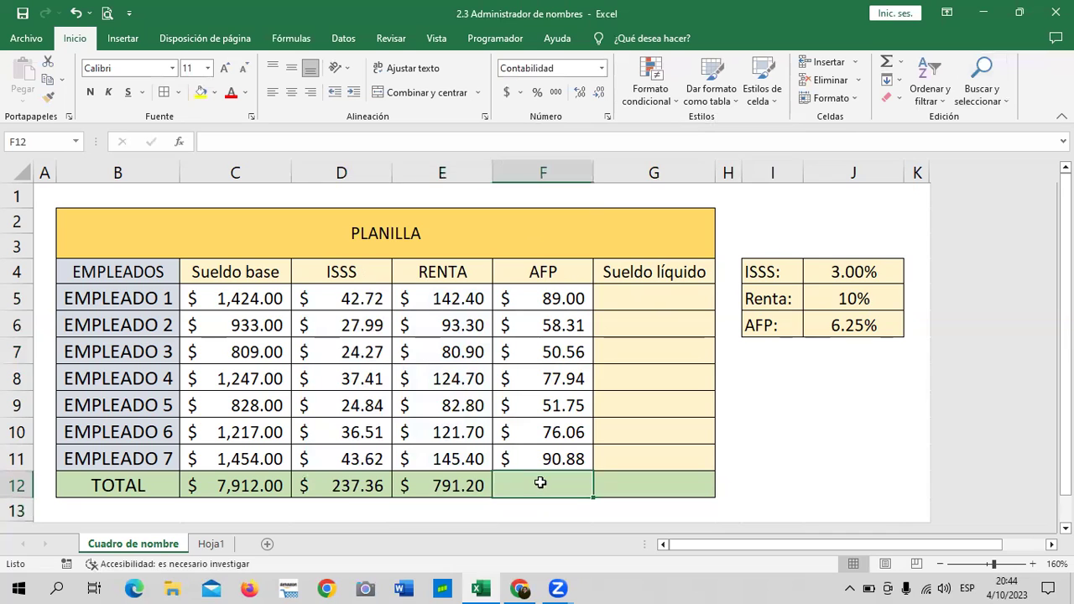
left_click(887, 64)
key("Return")
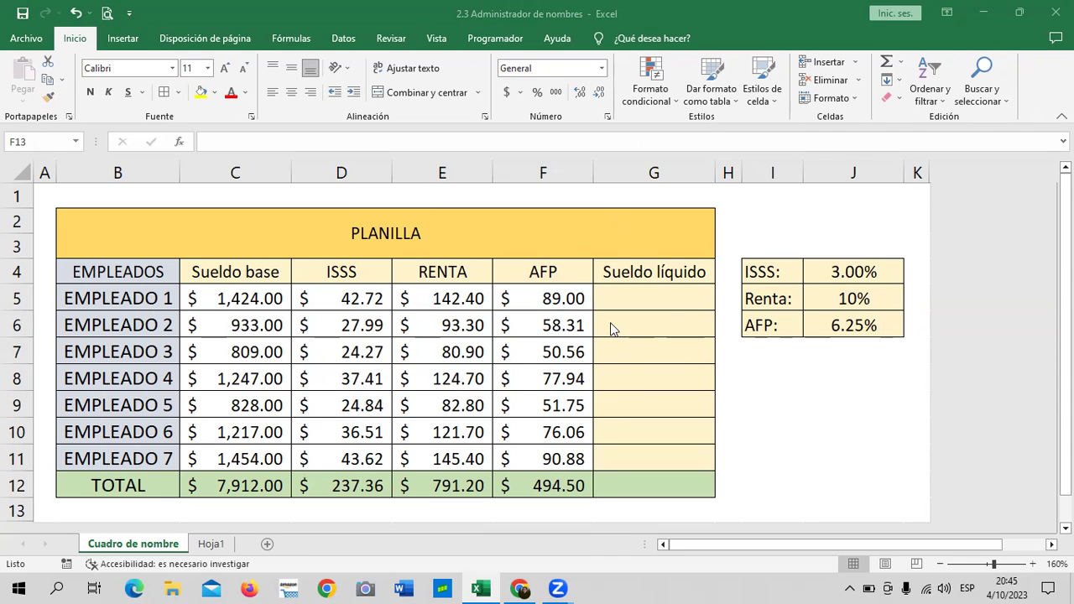
scroll(586, 388, "down", 2)
- Enter the net salary formula =C5-D5-E5-F5 in G5
scroll(587, 388, "up", 1)
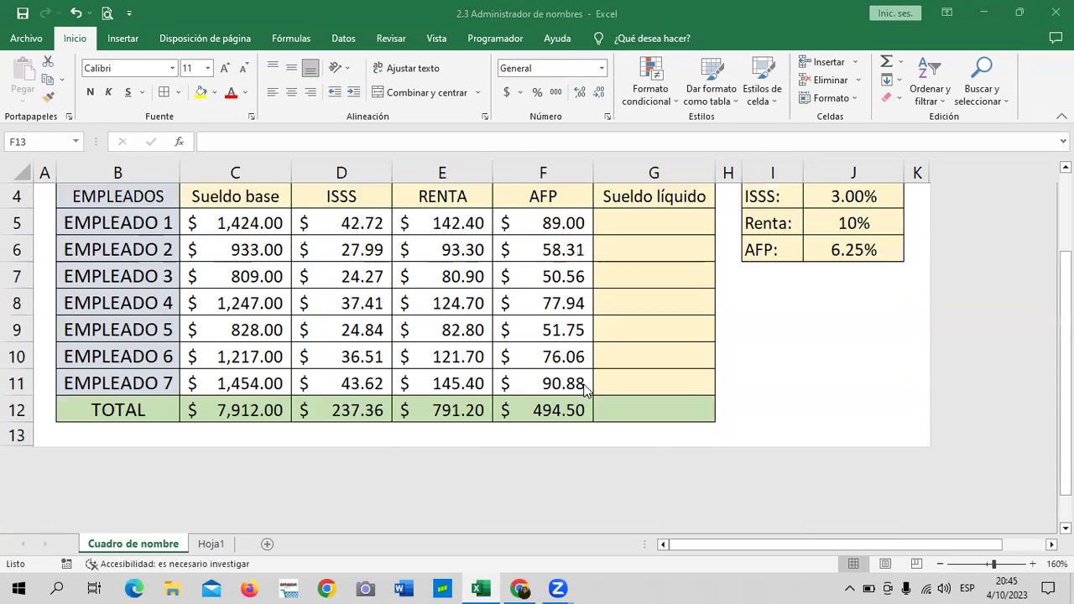
scroll(585, 389, "up", 1)
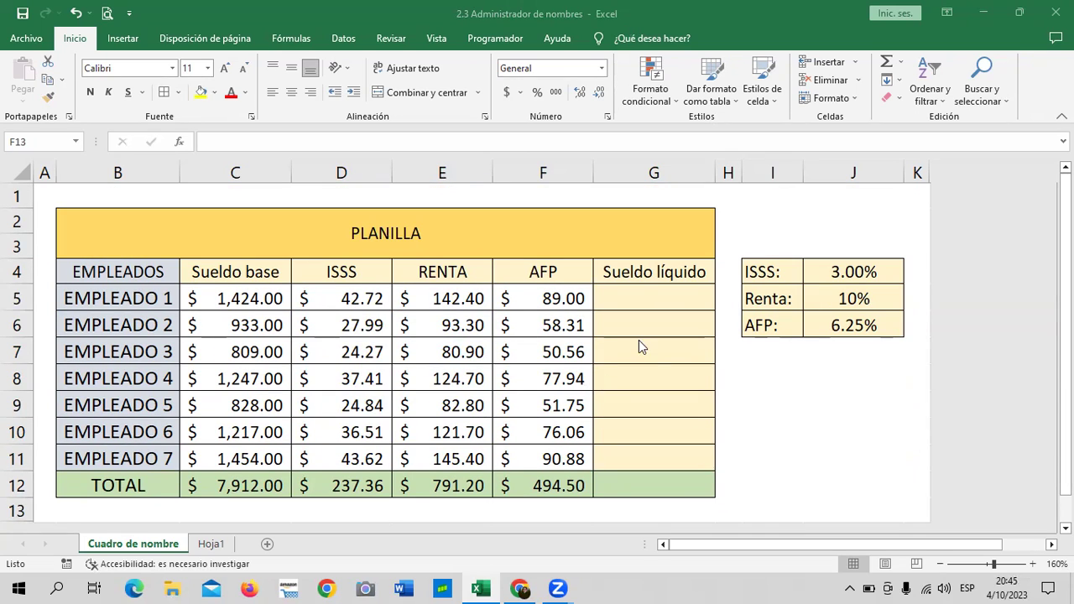
left_click(642, 294)
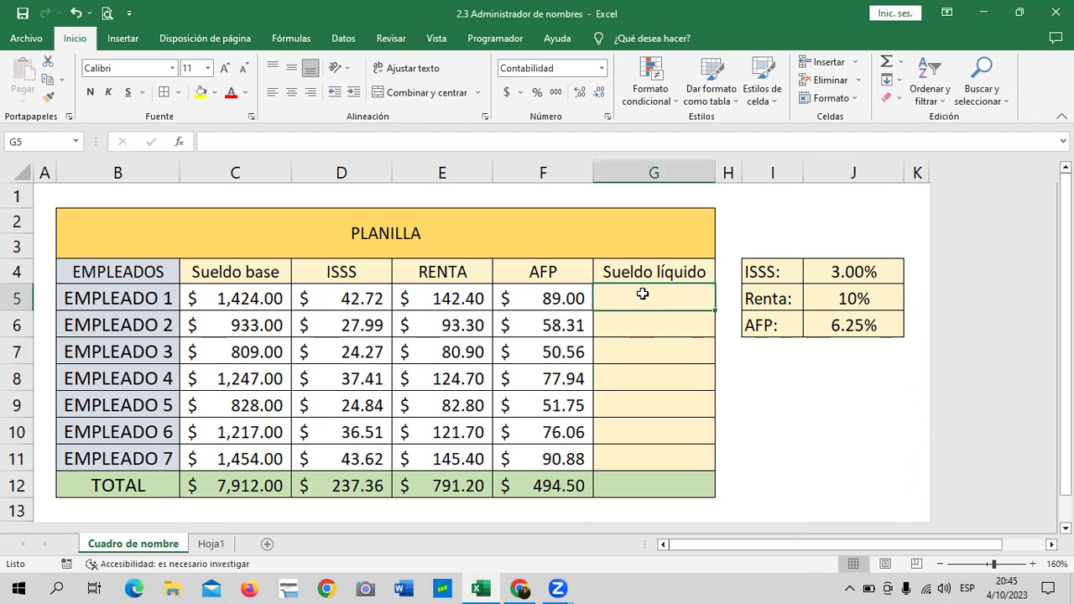
type("=")
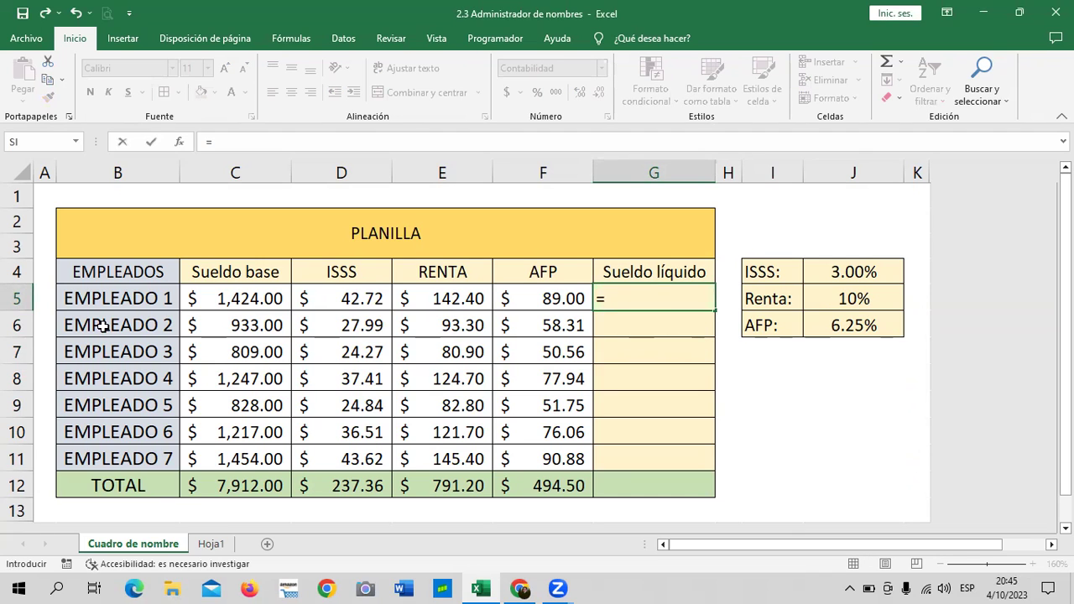
left_click(211, 299)
type("-")
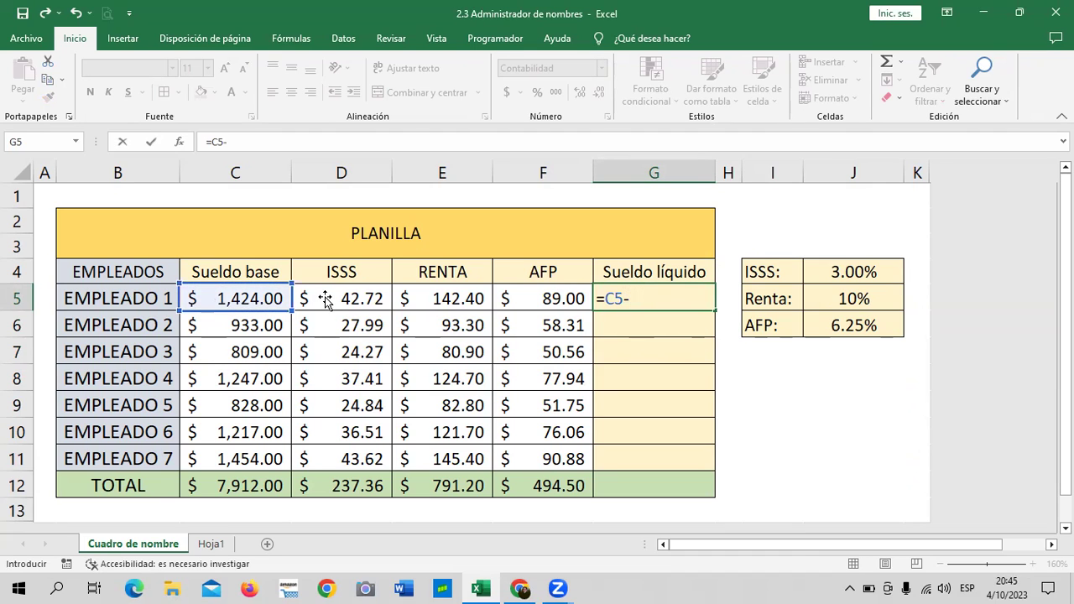
left_click(325, 299)
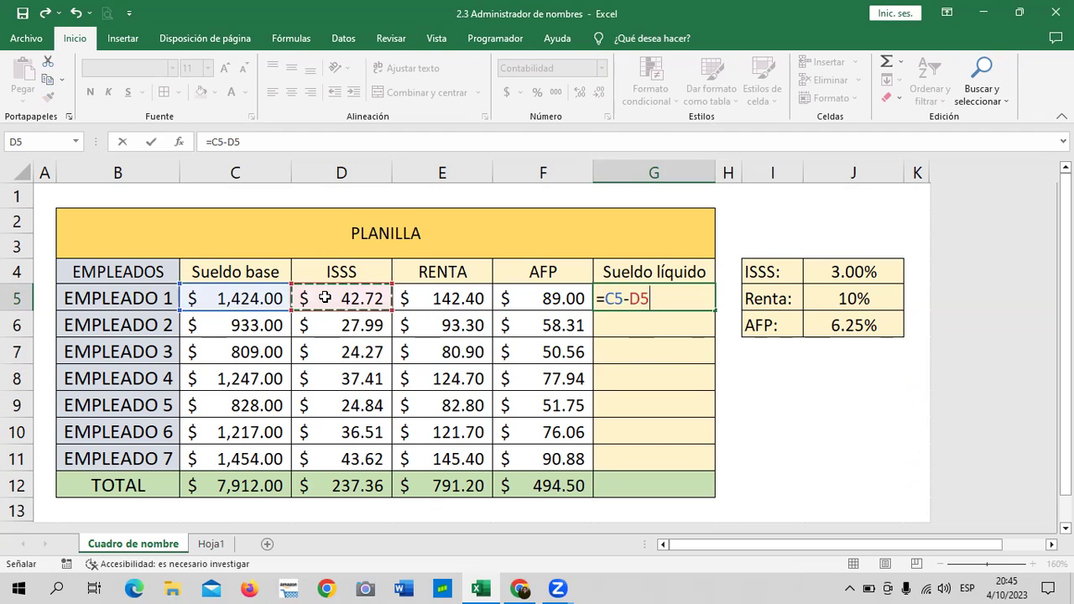
type("-")
left_click(454, 302)
type("-")
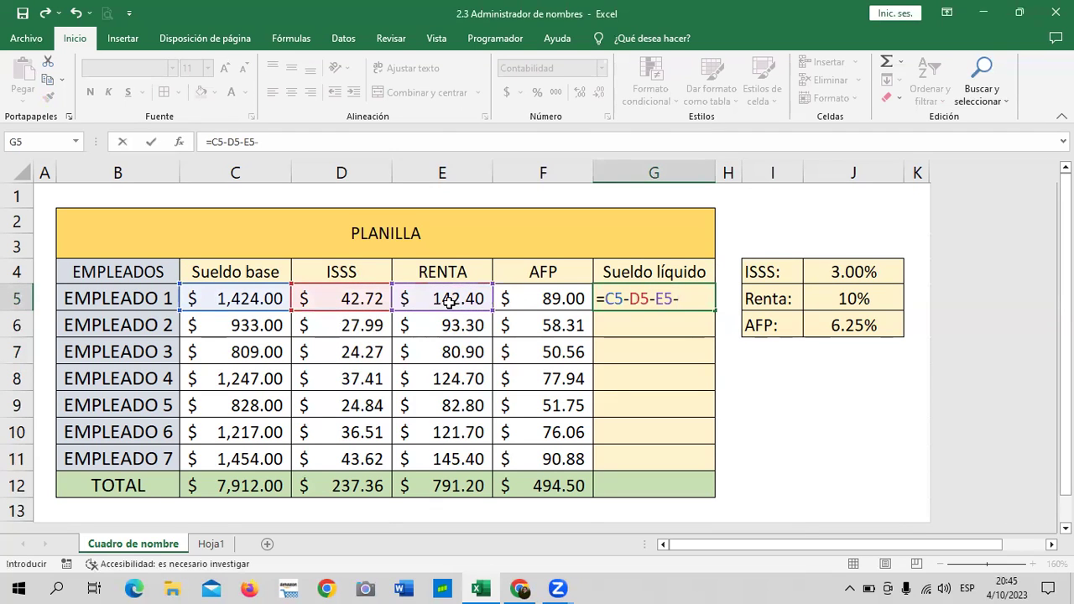
left_click(529, 298)
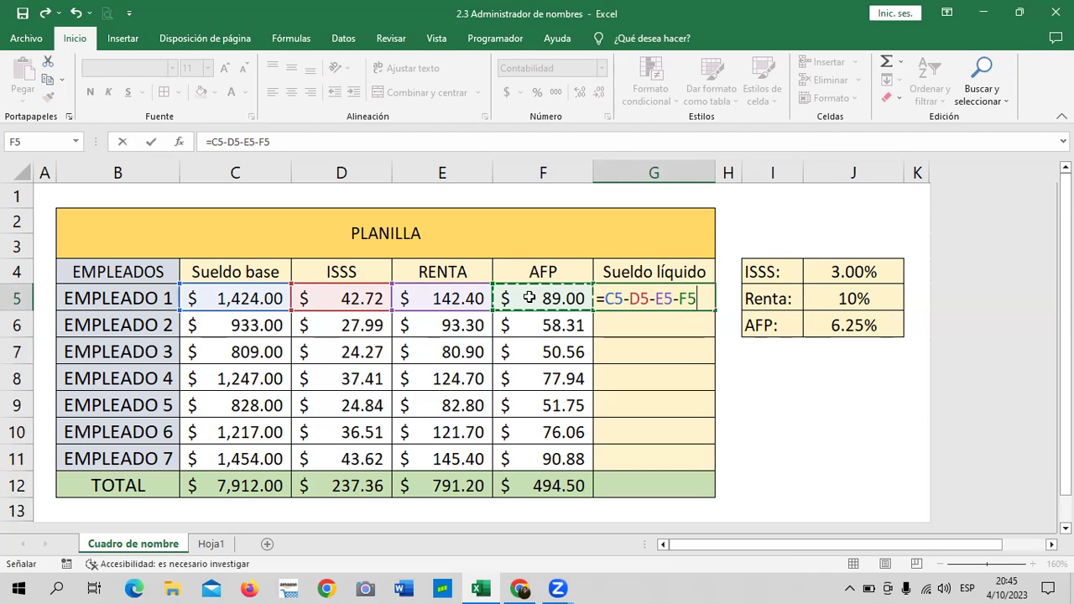
key("Return")
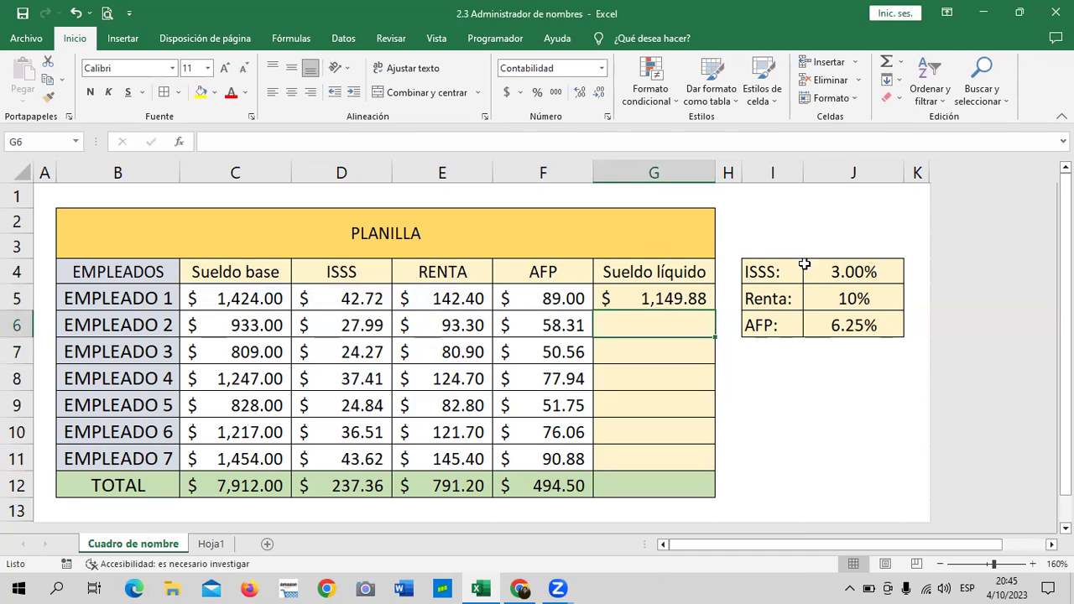
- Fill the net salary formula down to G11 and AutoSum G12 to $6,388.94
left_click(644, 298)
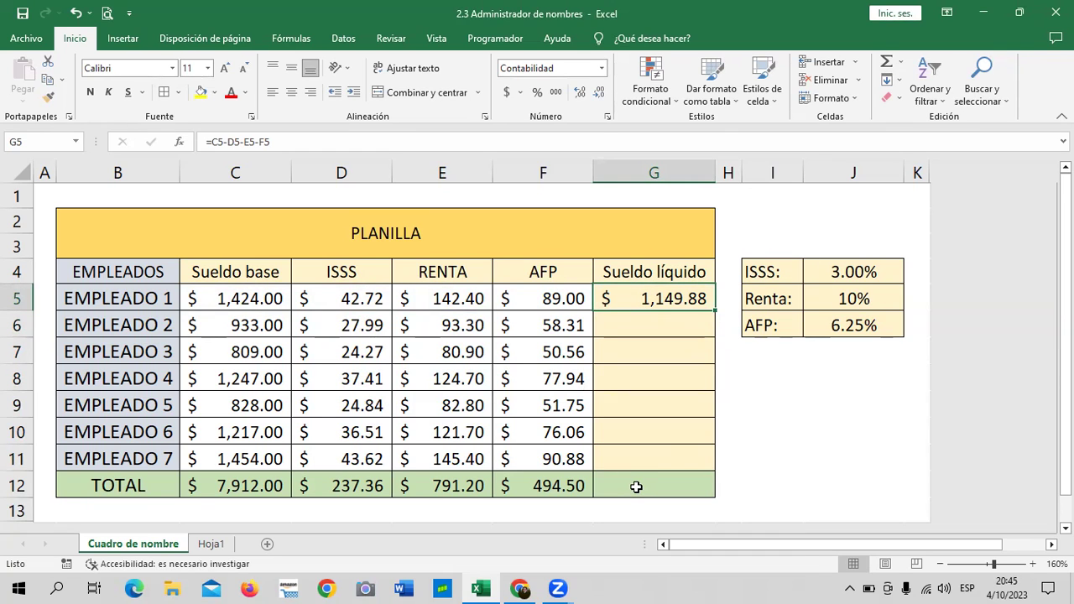
left_click_drag(717, 310, 709, 471)
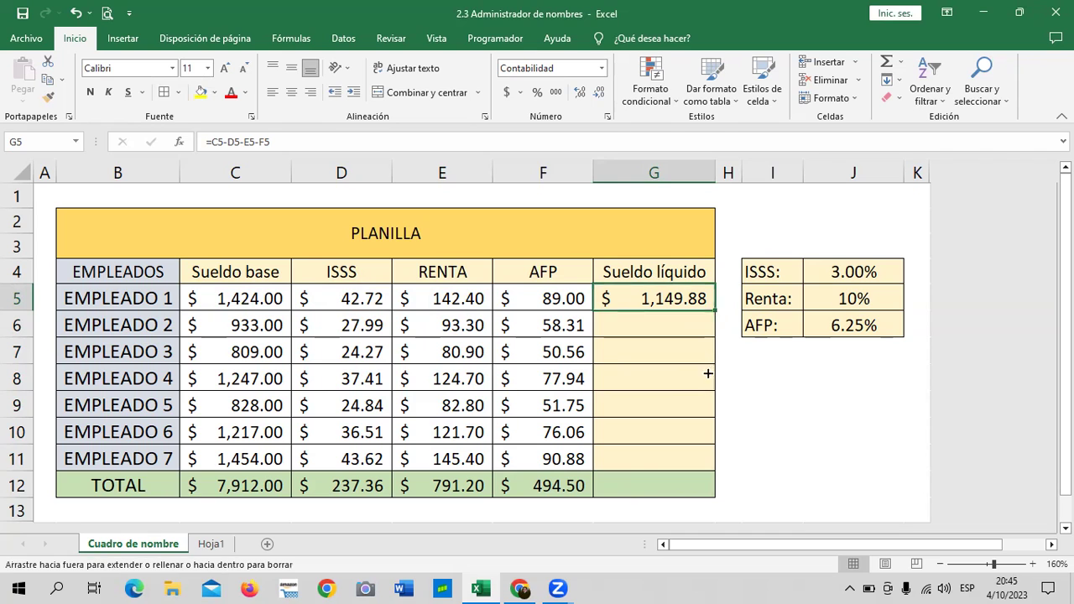
left_click(853, 432)
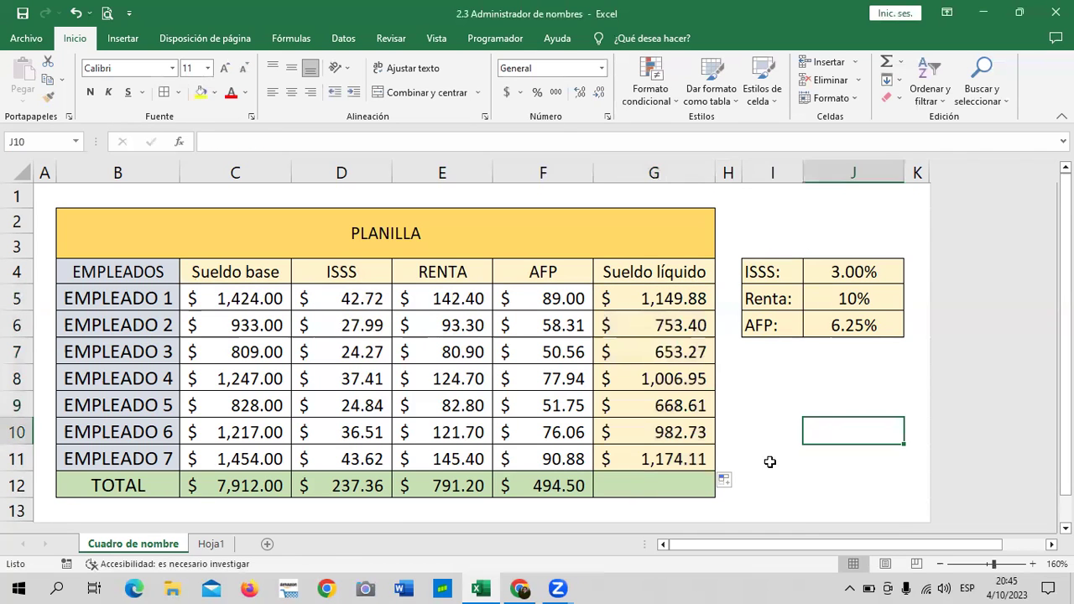
left_click(653, 481)
type("=")
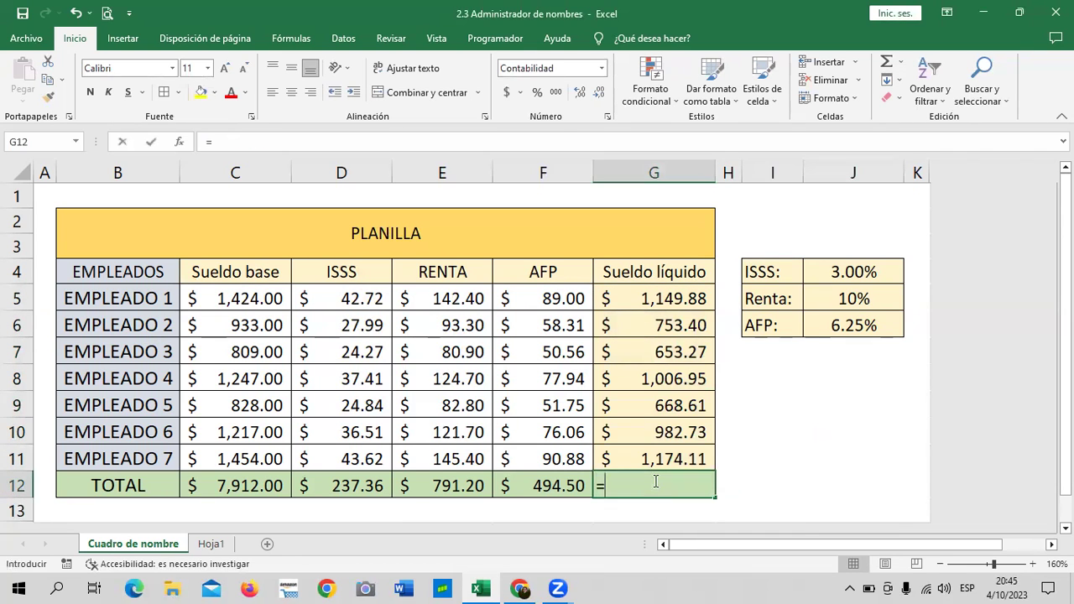
key("Escape")
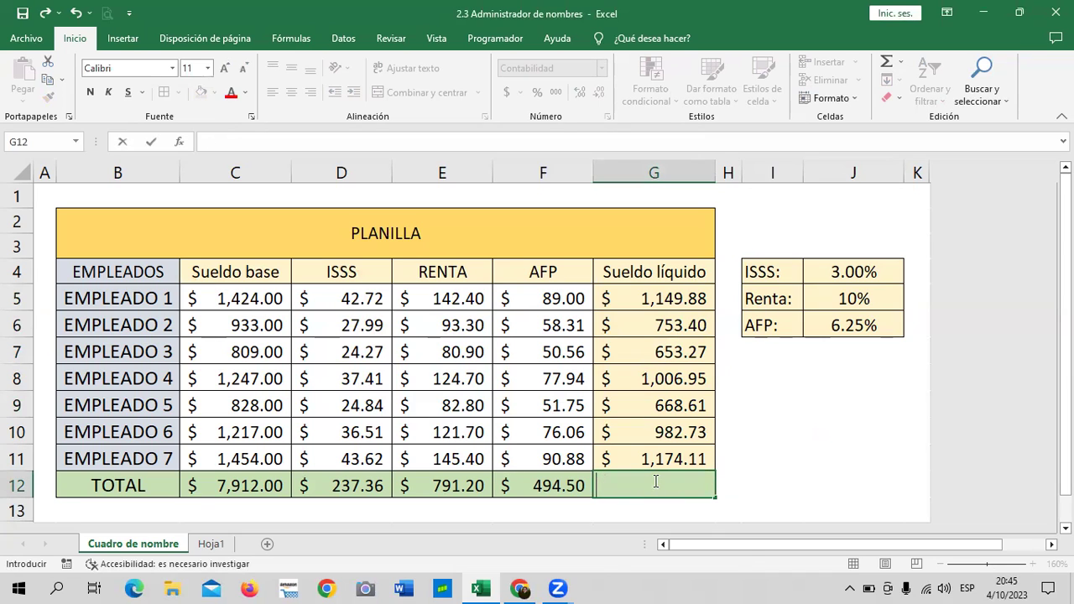
key("Escape")
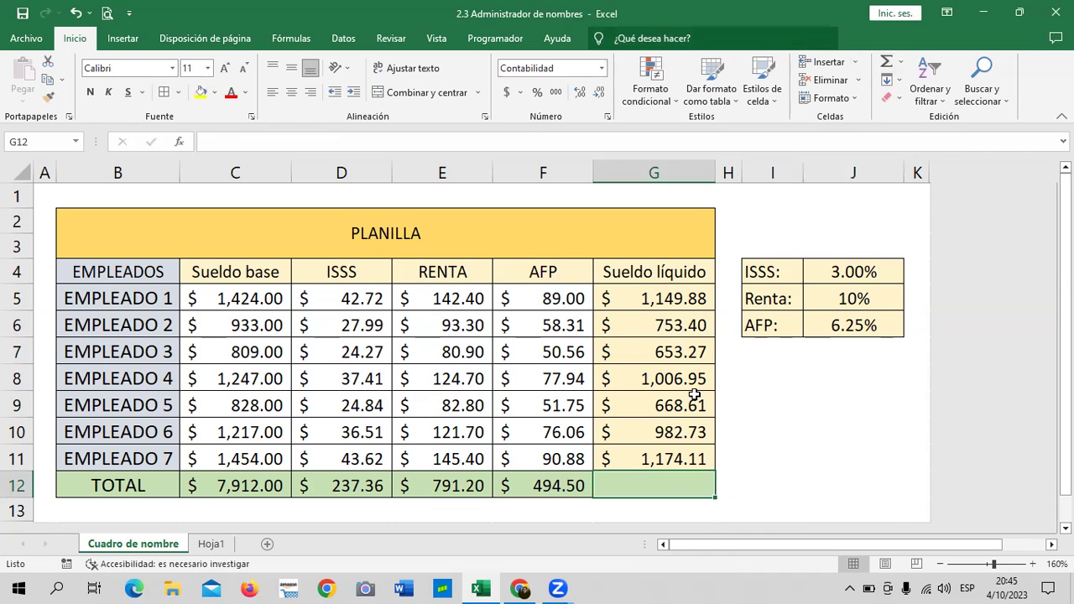
left_click(884, 63)
key("Return")
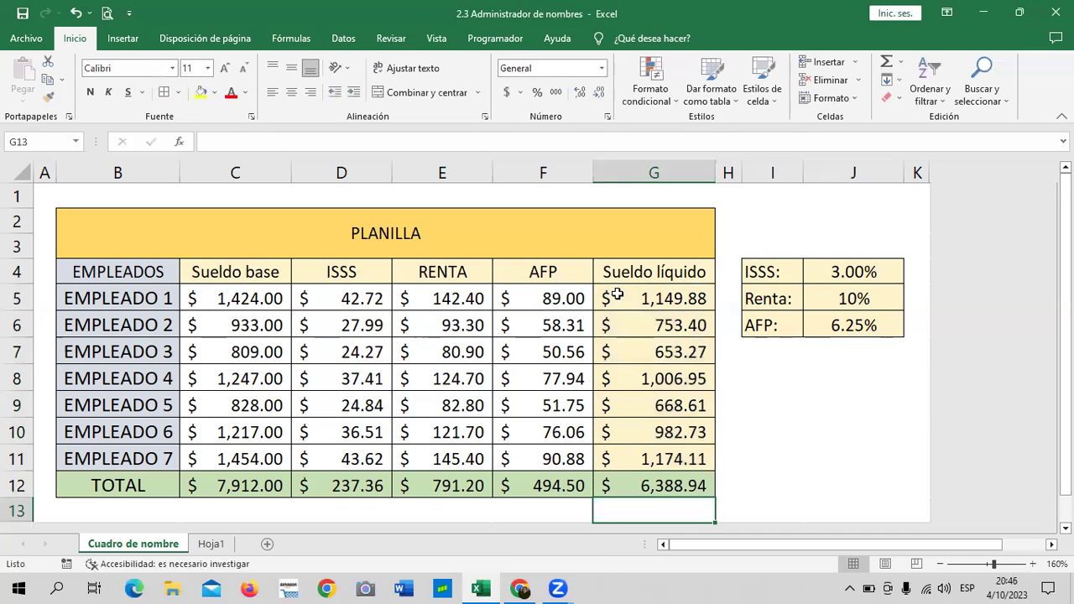
left_click(653, 481)
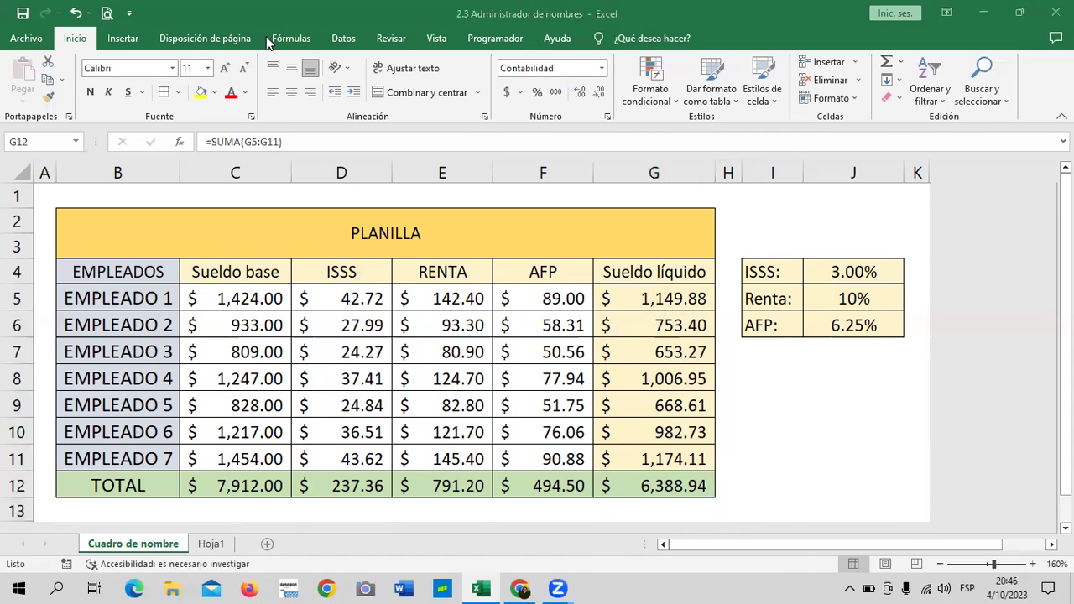
- Delete the ISSS name from Fórmulas > Administrador de nombres and confirm
left_click(300, 40)
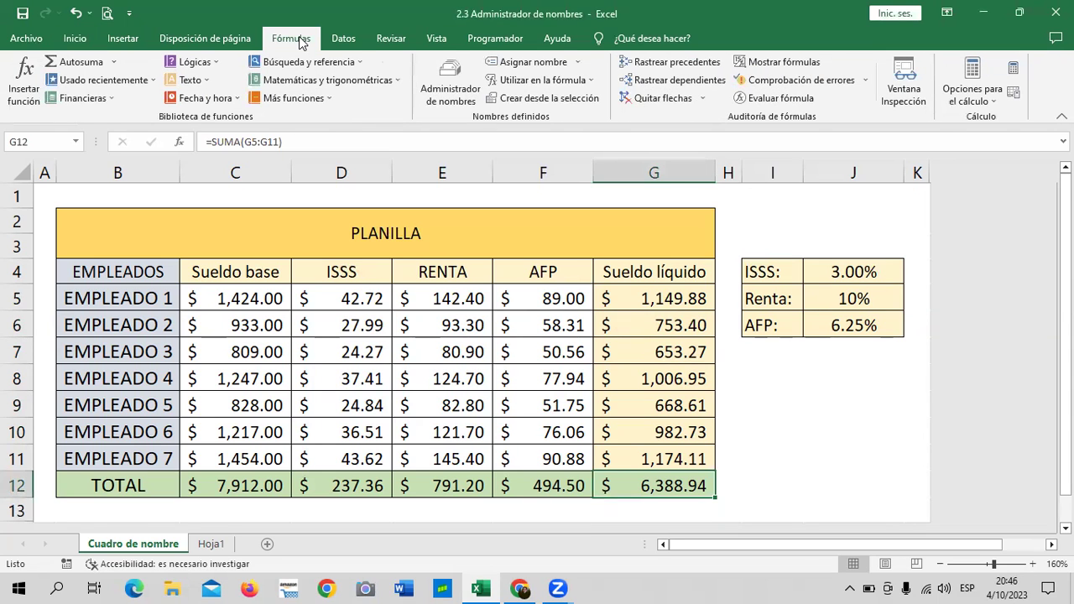
left_click(450, 90)
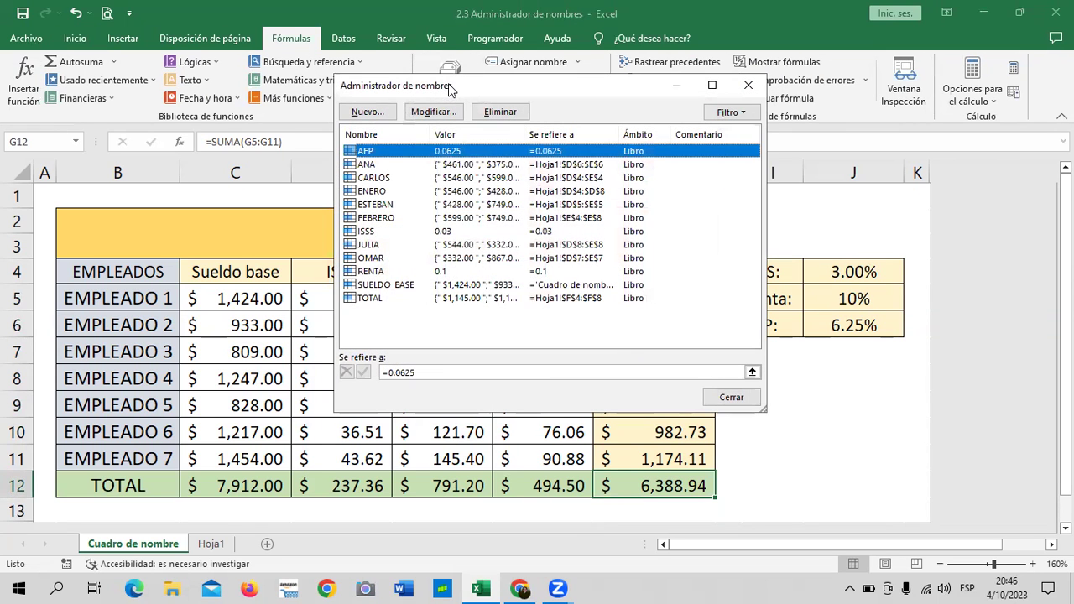
left_click(444, 235)
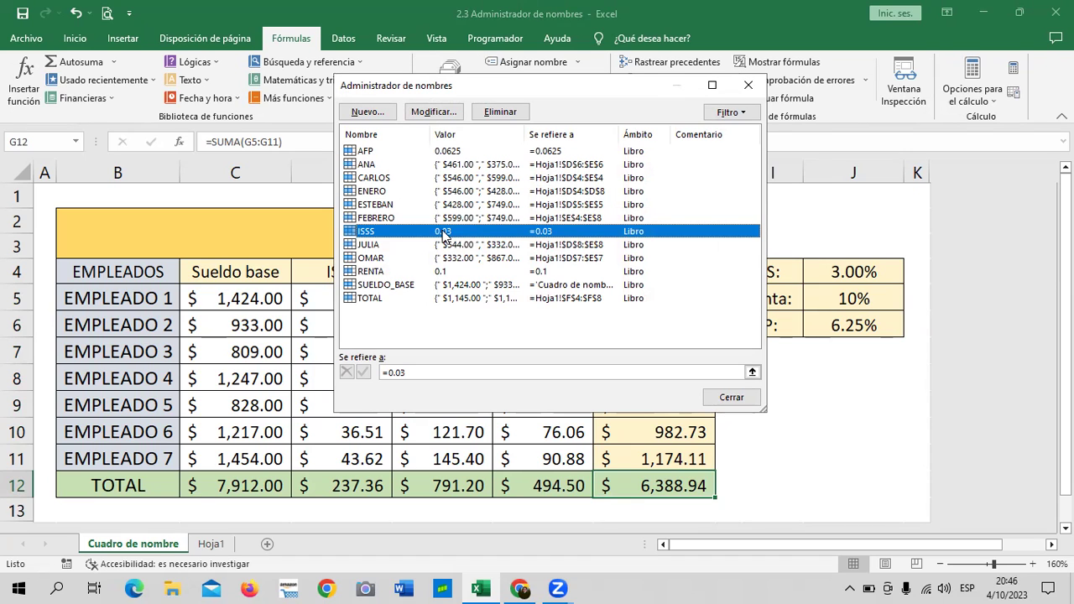
left_click(513, 114)
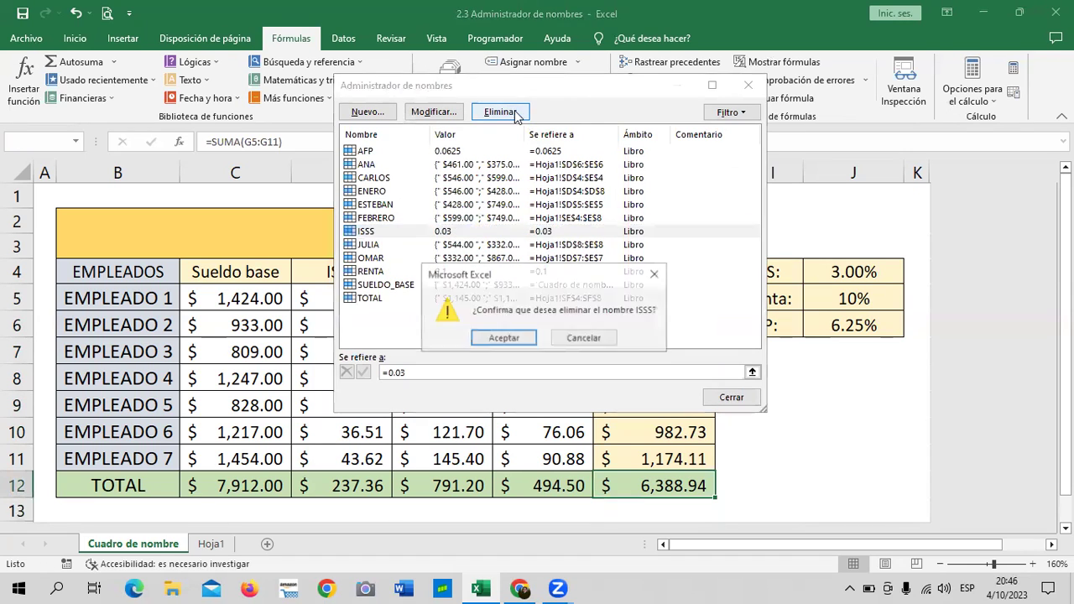
left_click(503, 339)
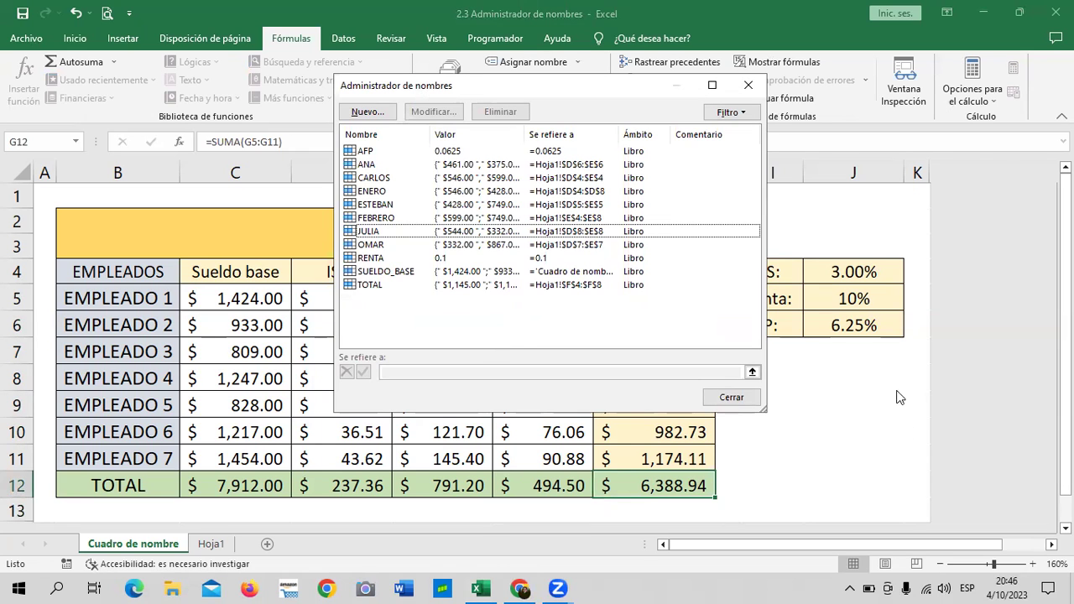
left_click(741, 397)
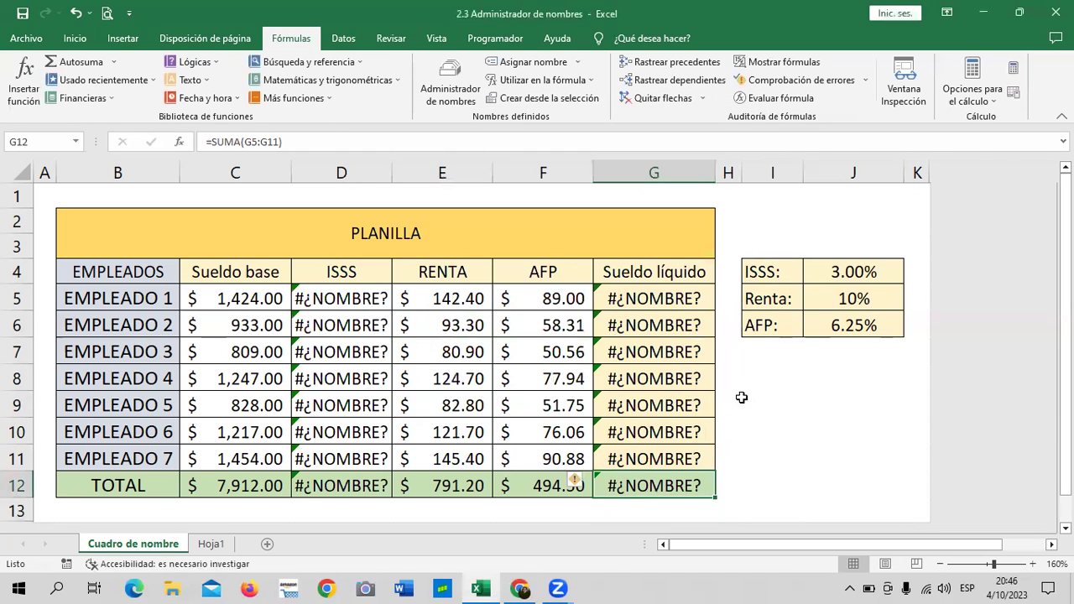
left_click(661, 299)
double_click(661, 298)
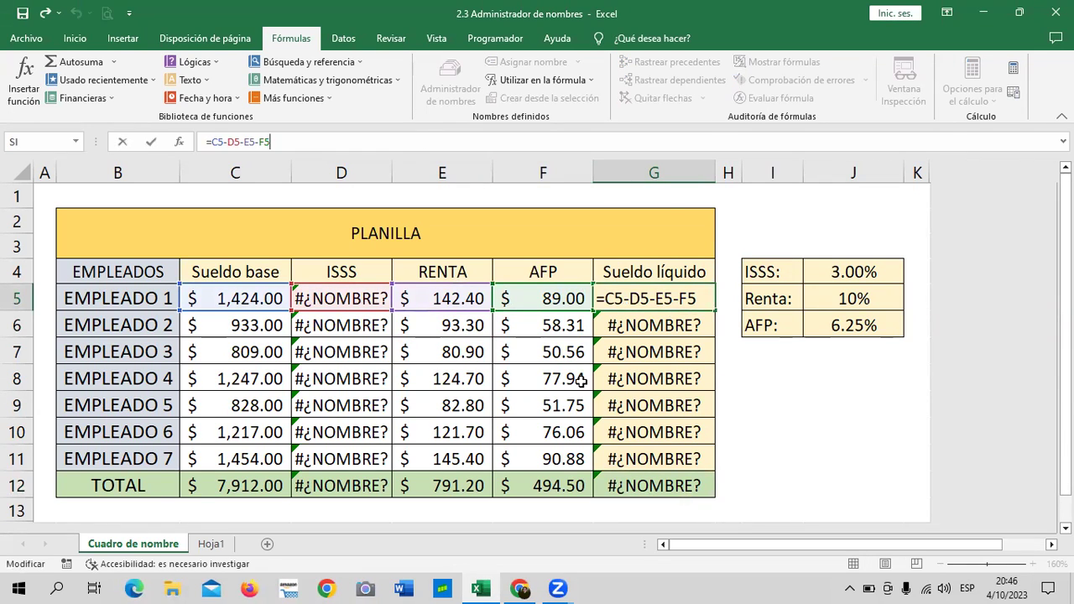
key("Return")
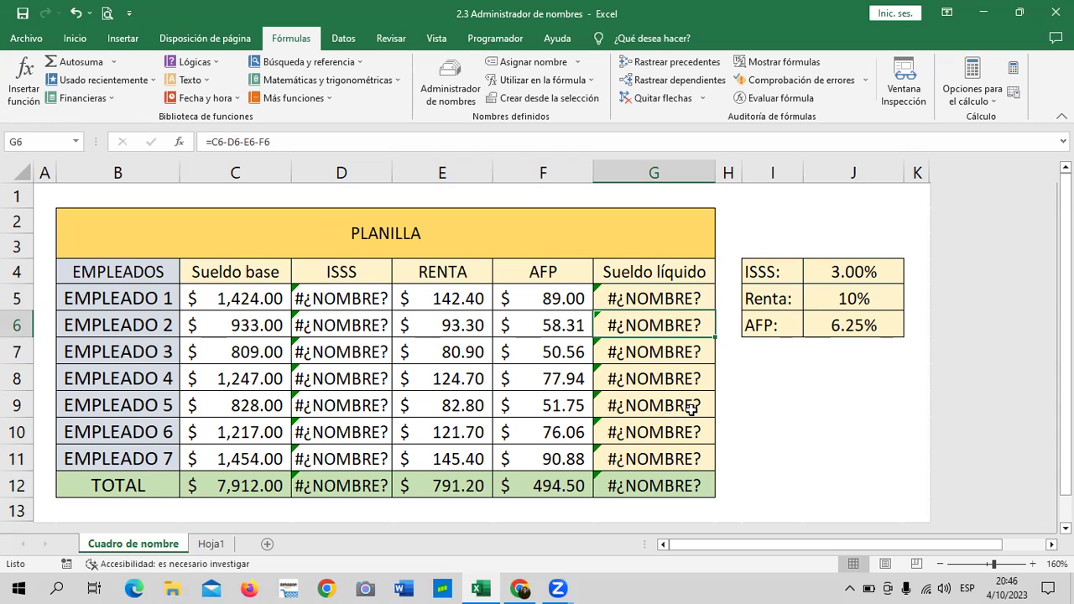
left_click(436, 300)
left_click(344, 300)
left_click(304, 145)
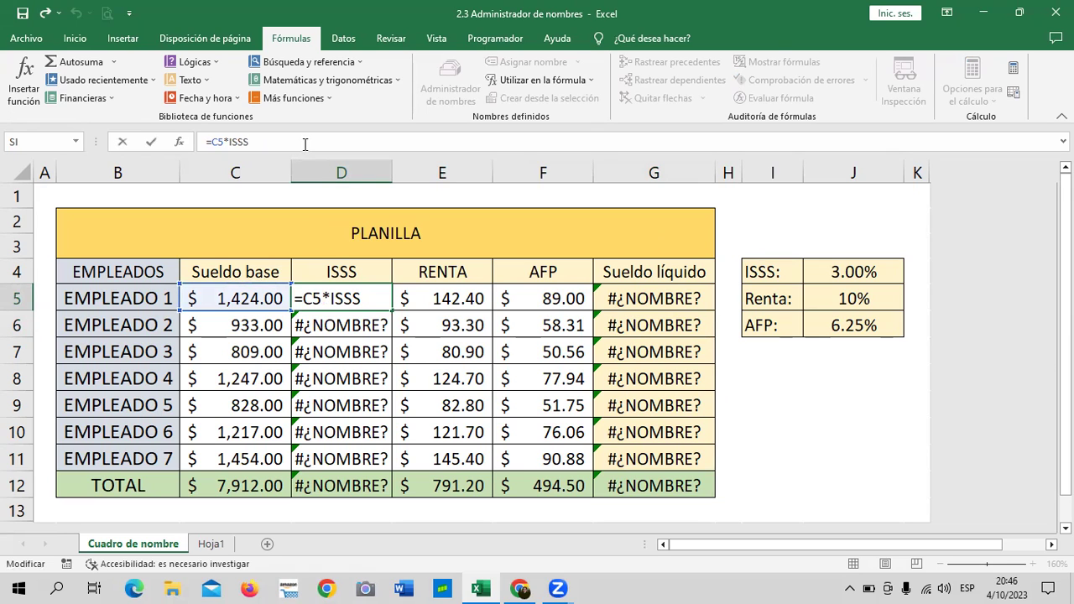
key("Return")
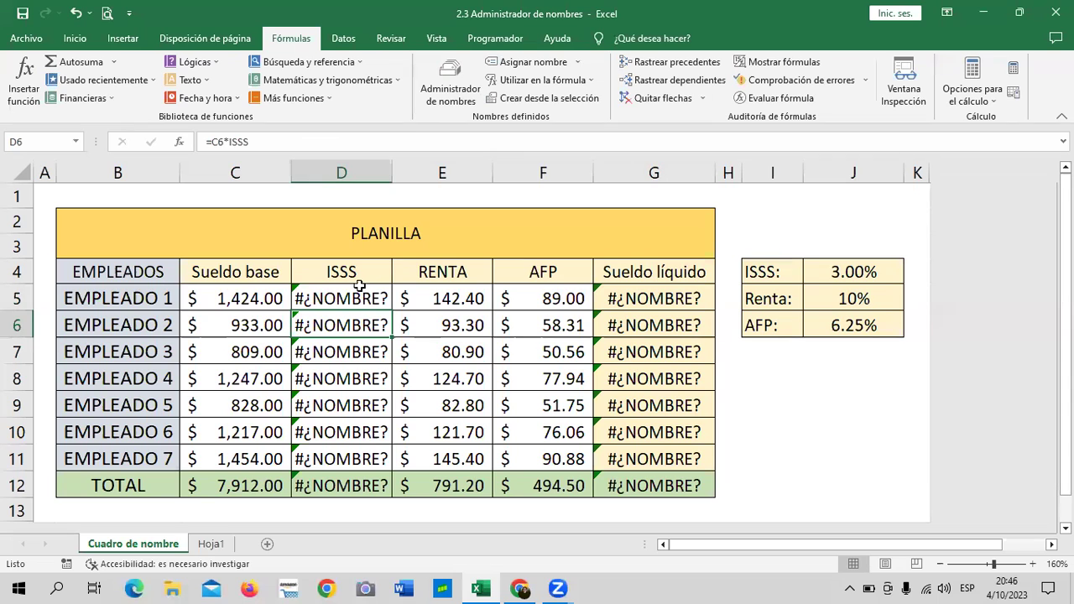
left_click_drag(354, 294, 344, 457)
key("Delete")
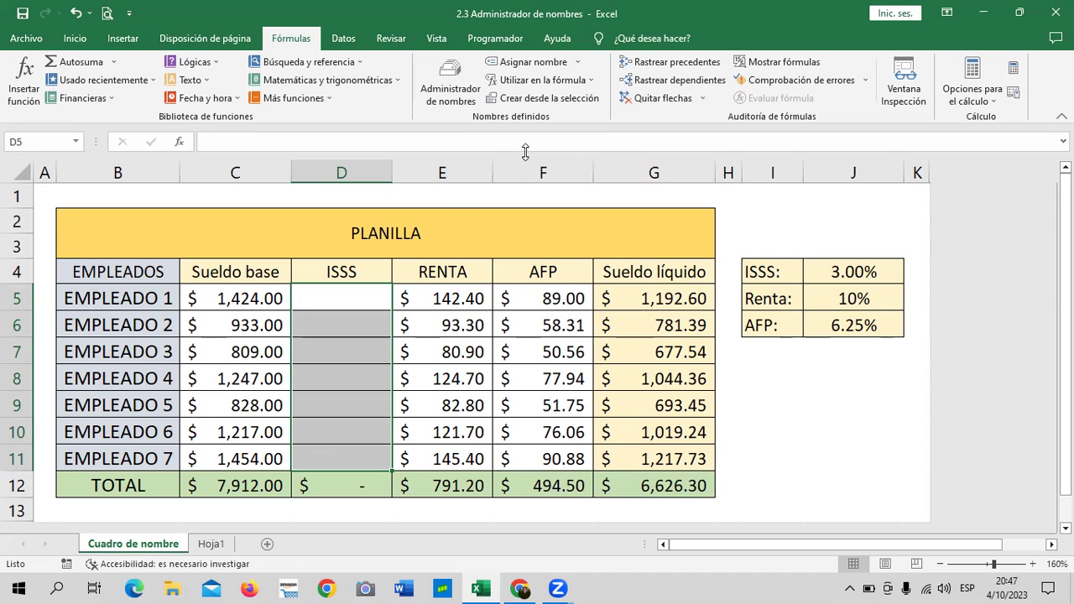
left_click(624, 288)
left_click(503, 140)
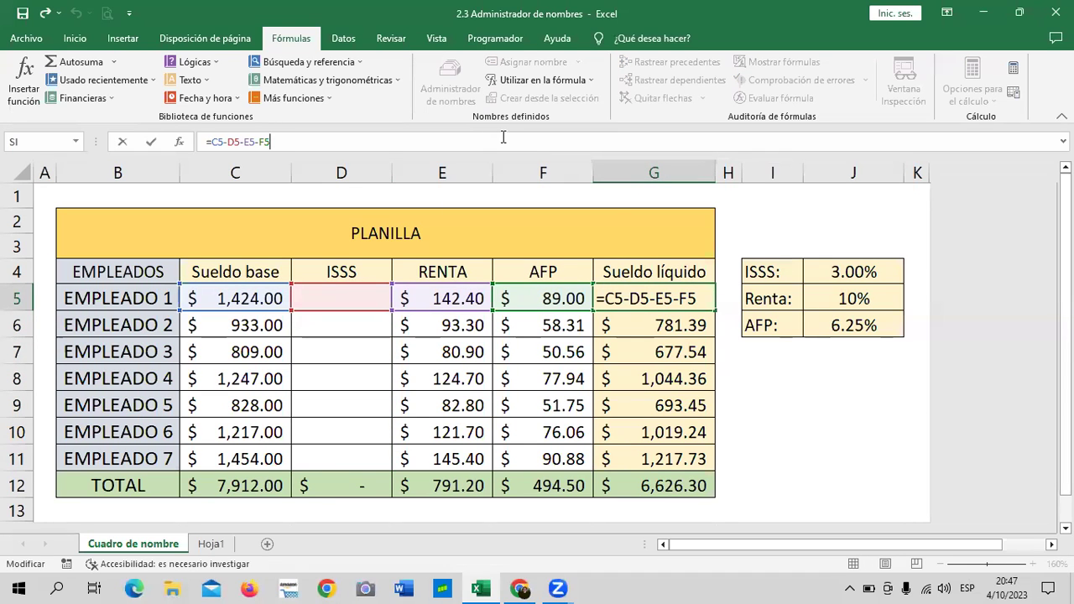
key("Return")
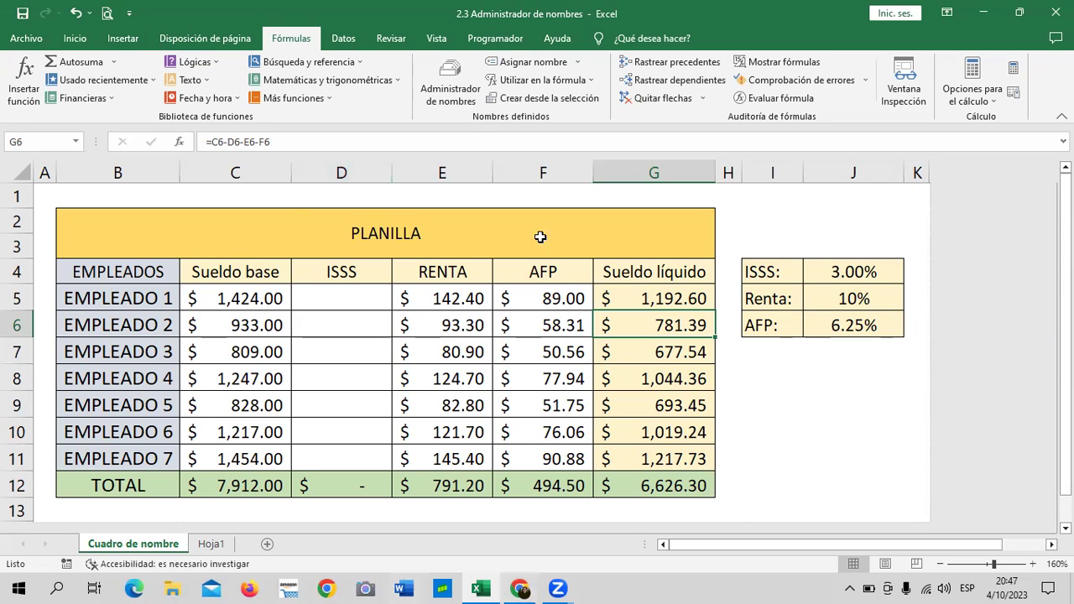
left_click(335, 295)
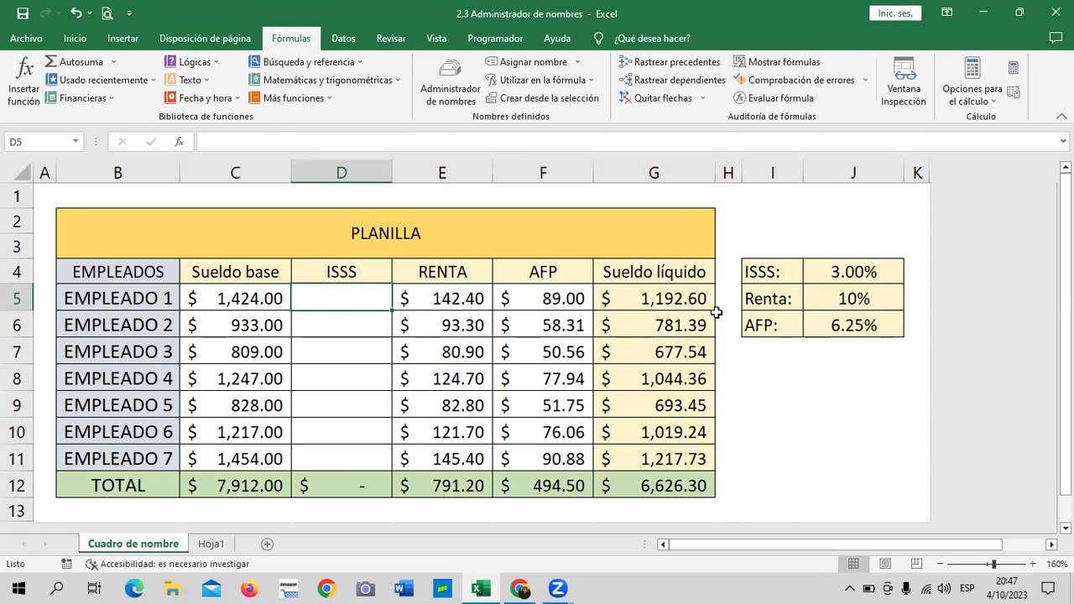
left_click(688, 297)
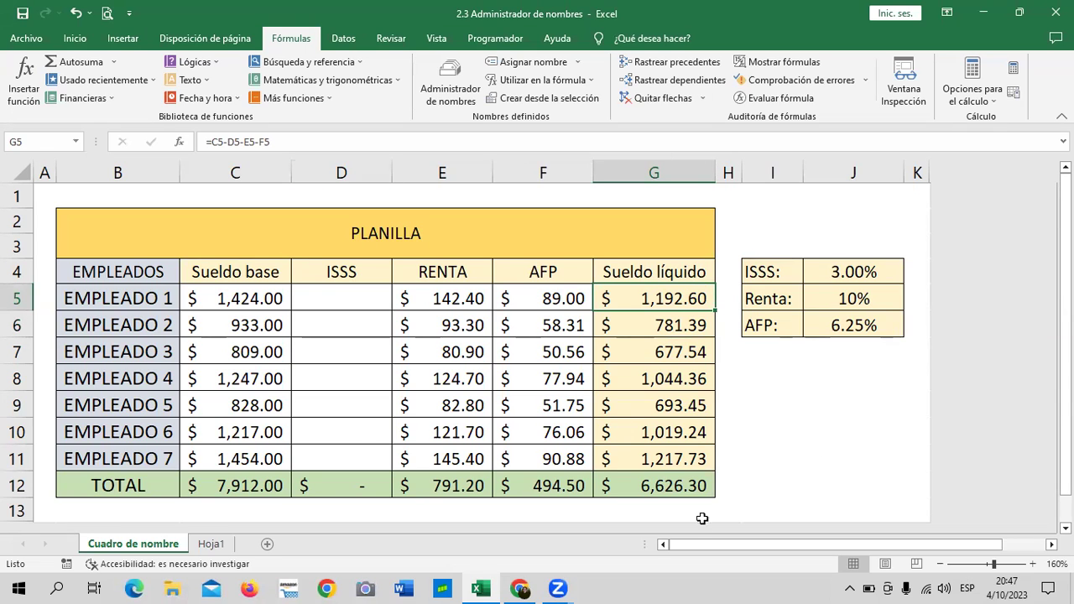
left_click(361, 430)
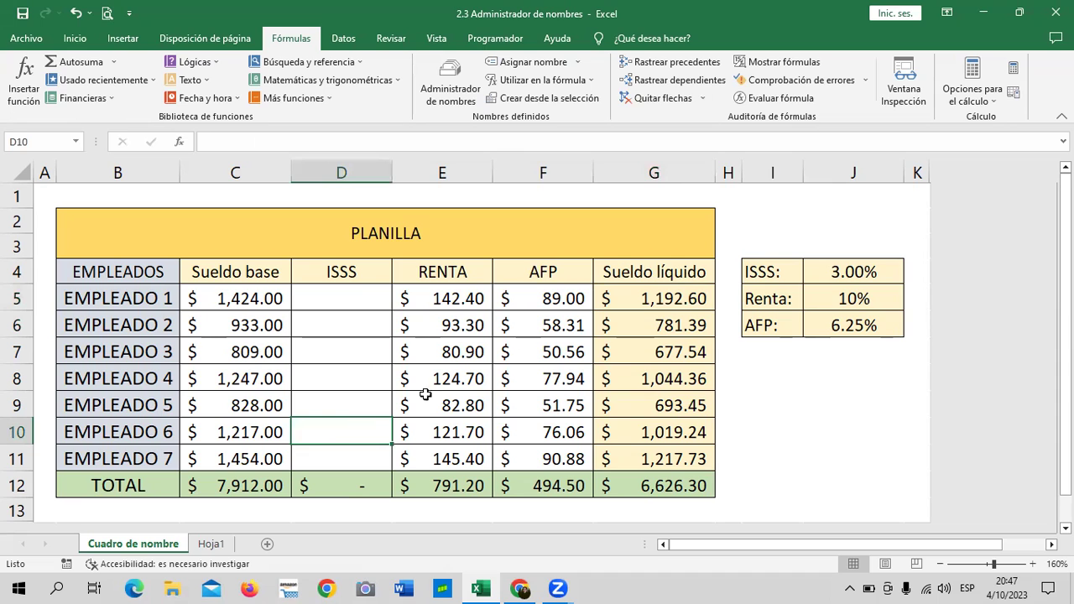
- Create the name ISSS referring to =SI(C5<1000;C5*3%;30) instead of the default D10 reference
left_click(455, 86)
type("ISSS")
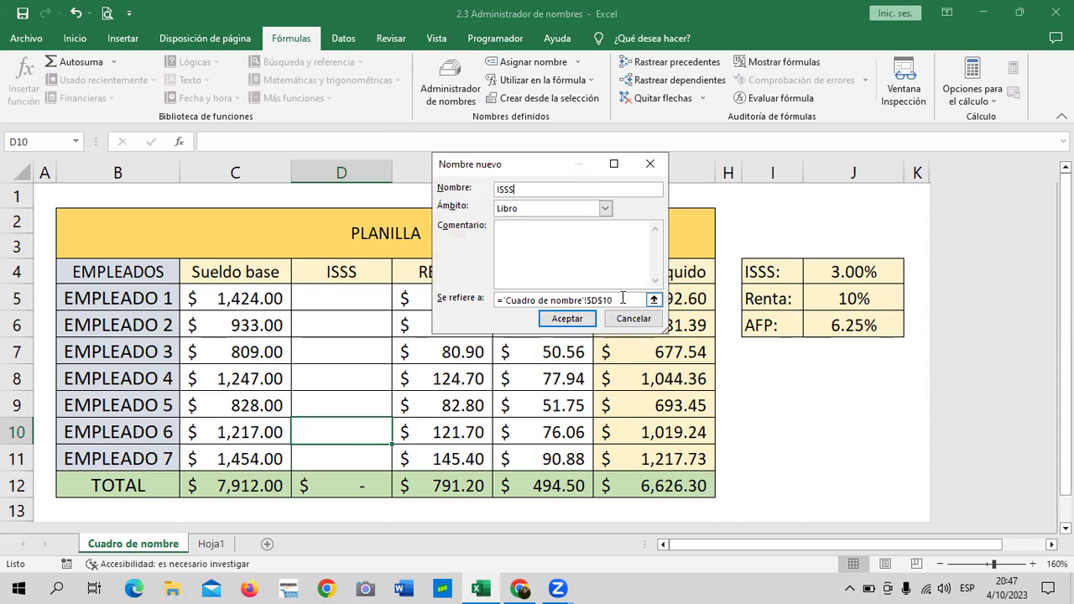
left_click_drag(623, 298, 495, 300)
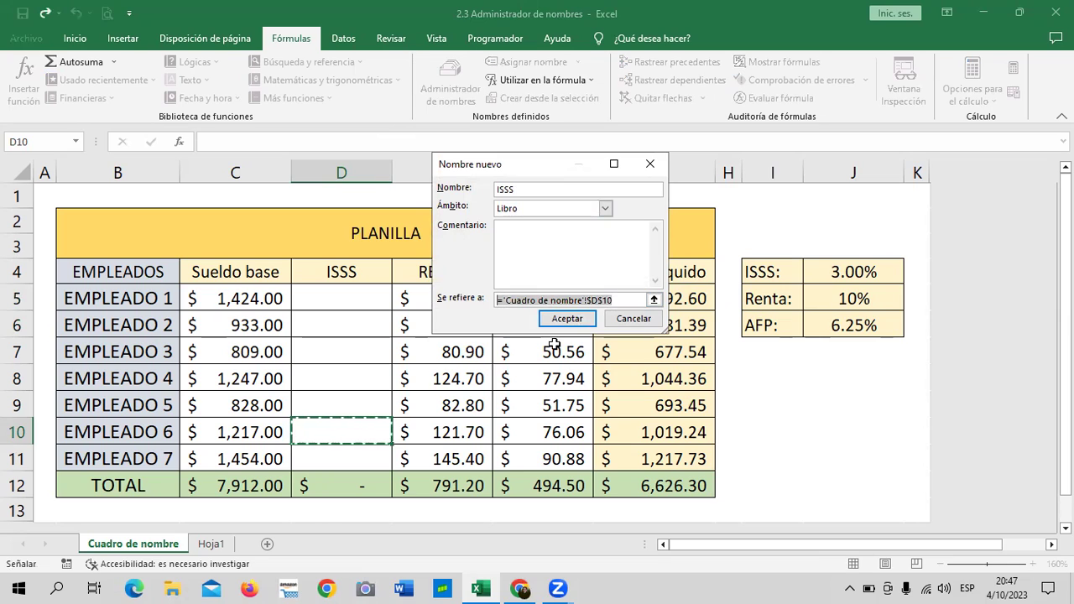
key("BackSpace")
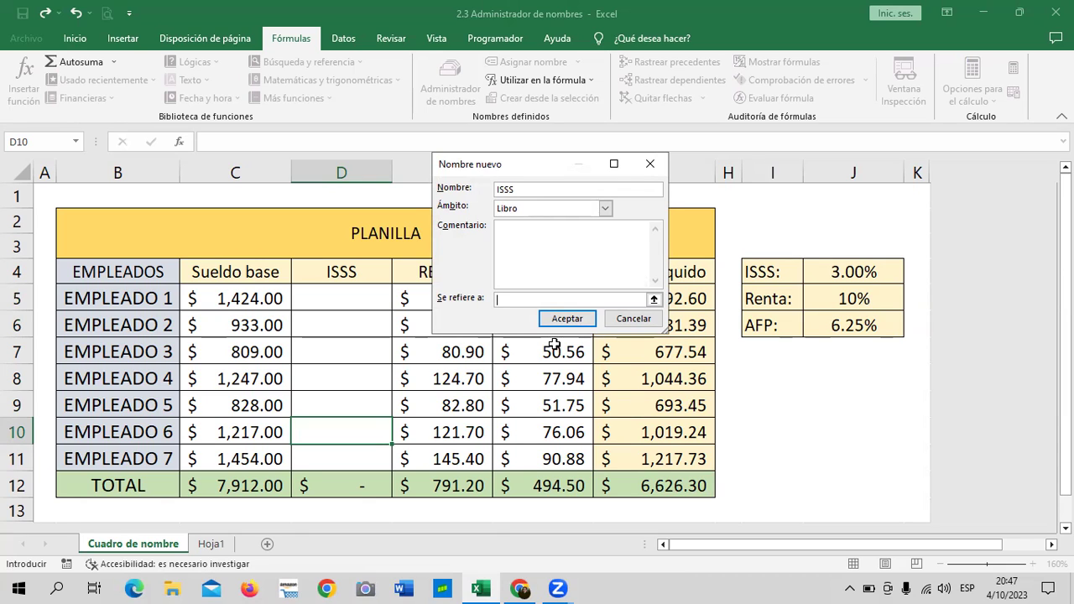
type("=SI")
type("(")
type("C5")
type("<")
type("1000")
type(";")
type("C5*")
type("3")
type("%")
type(";")
type("30")
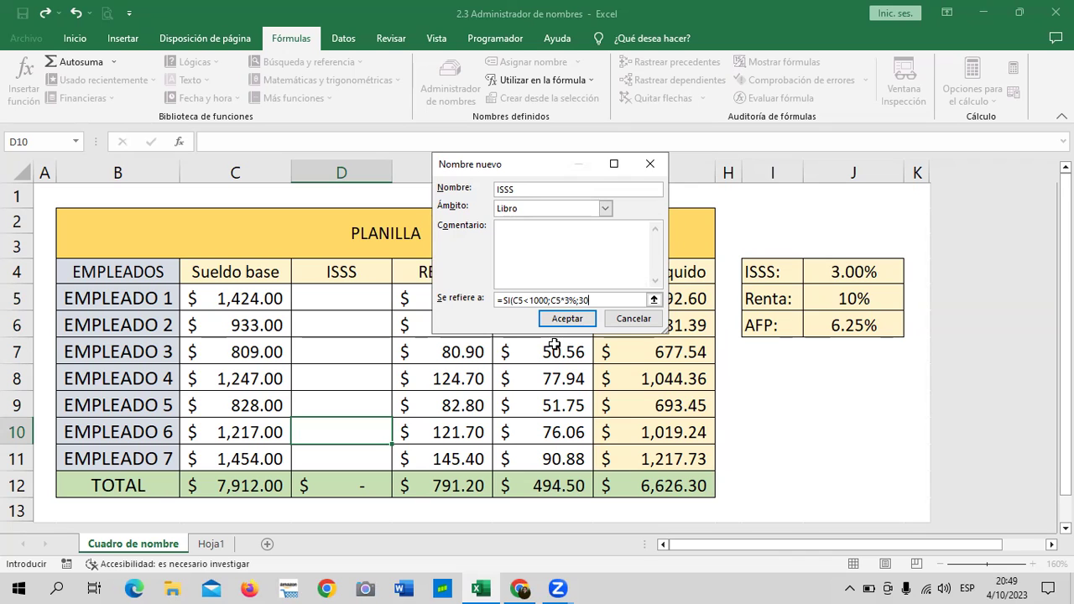
type(")")
left_click(586, 322)
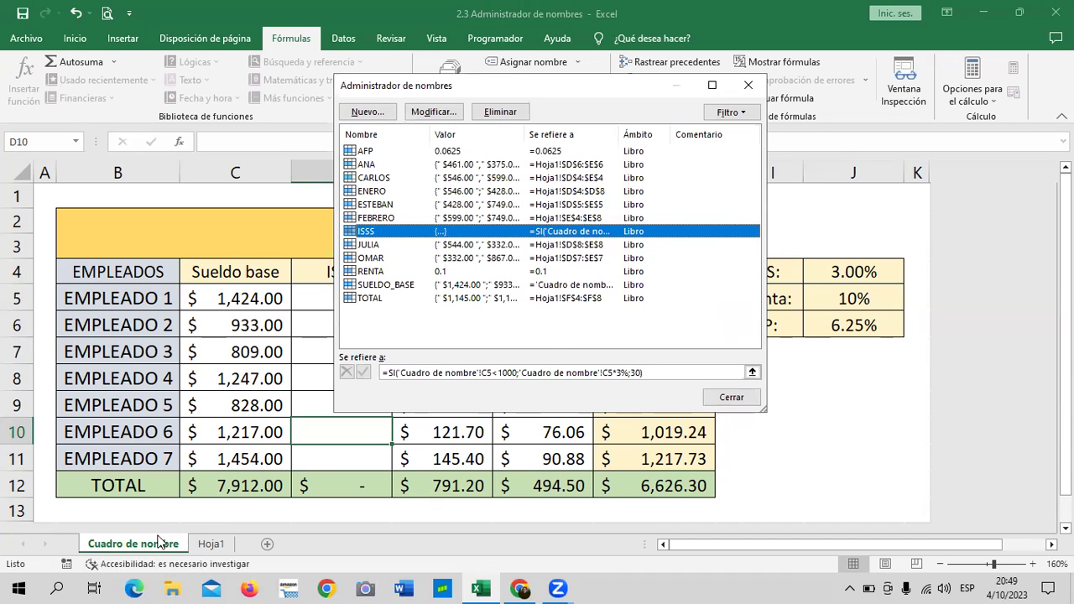
- Enter =ISSS in D5 for Empleado 1
left_click(741, 397)
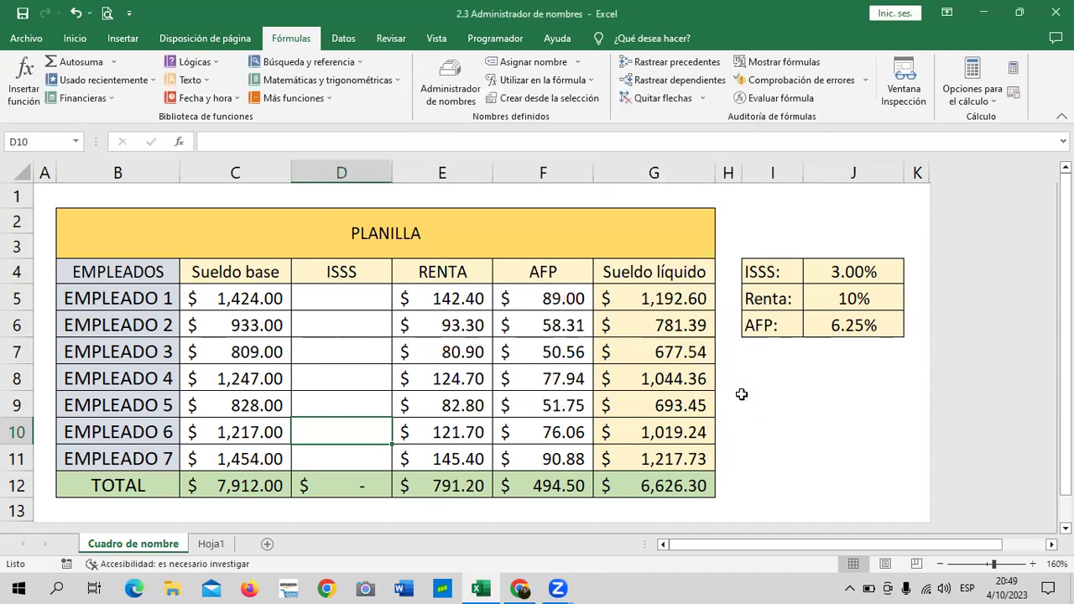
left_click(829, 380)
left_click(350, 296)
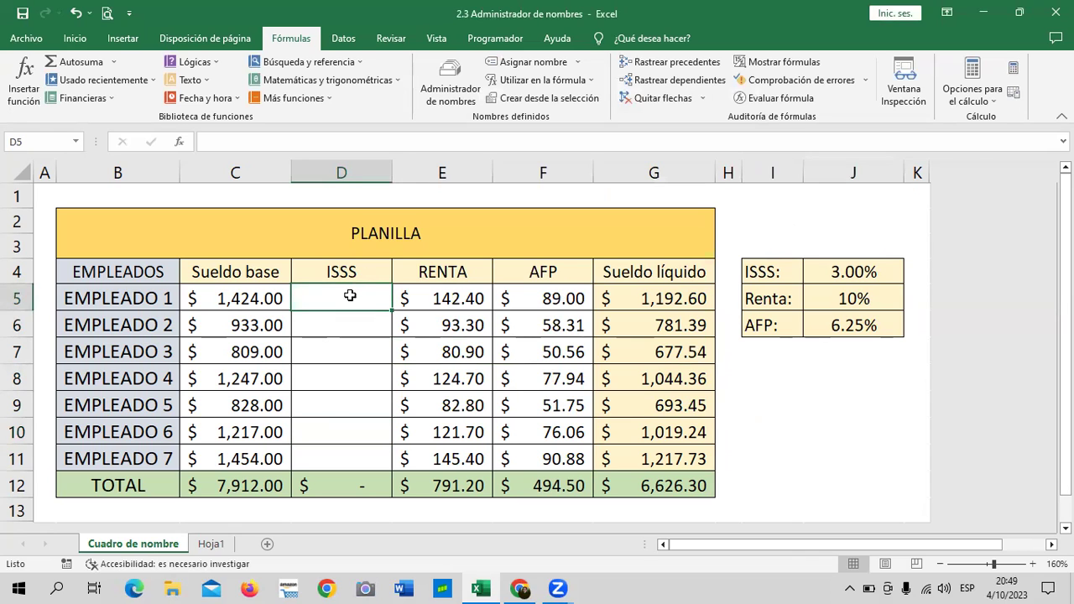
type("=")
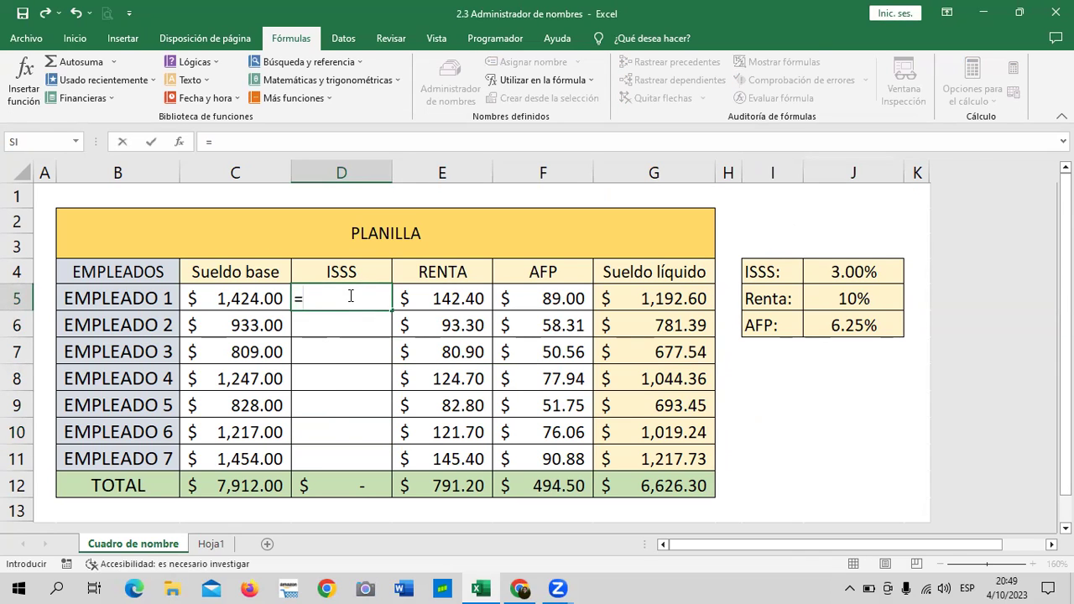
type("IS")
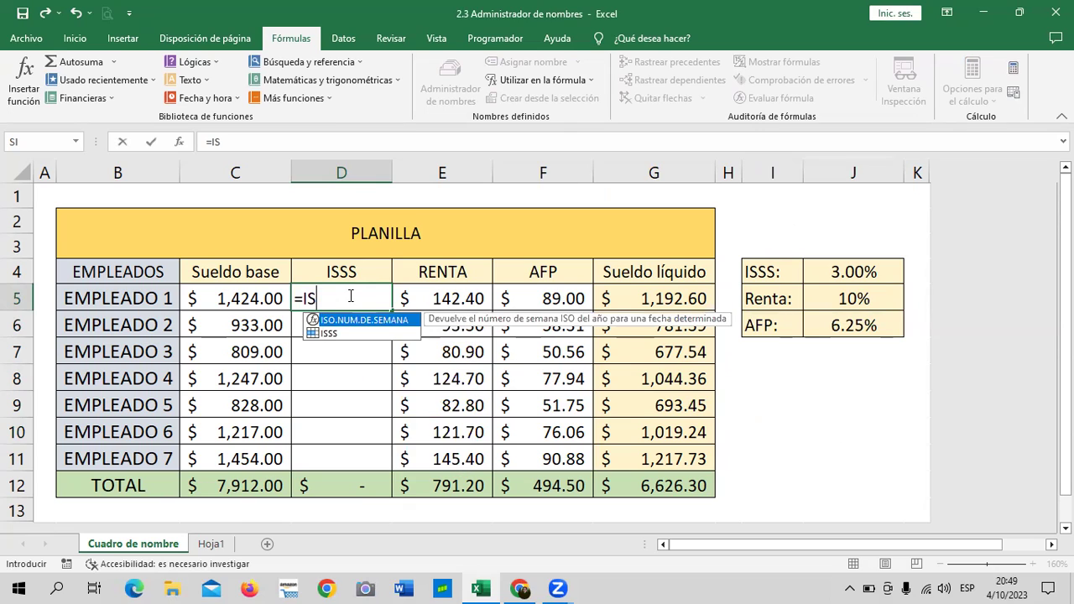
left_click(393, 335)
double_click(393, 335)
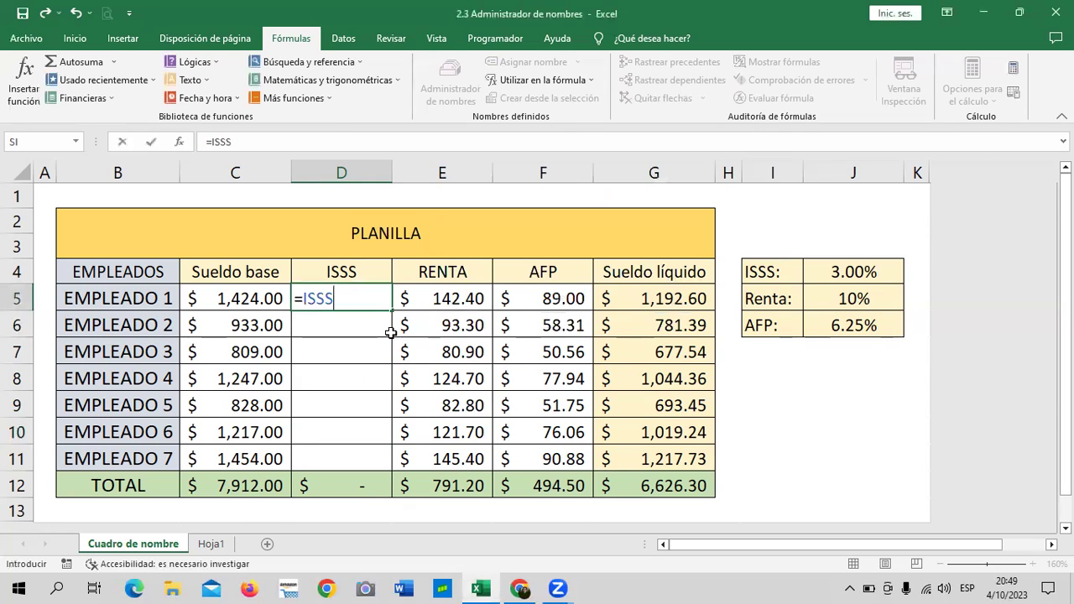
left_click(317, 142)
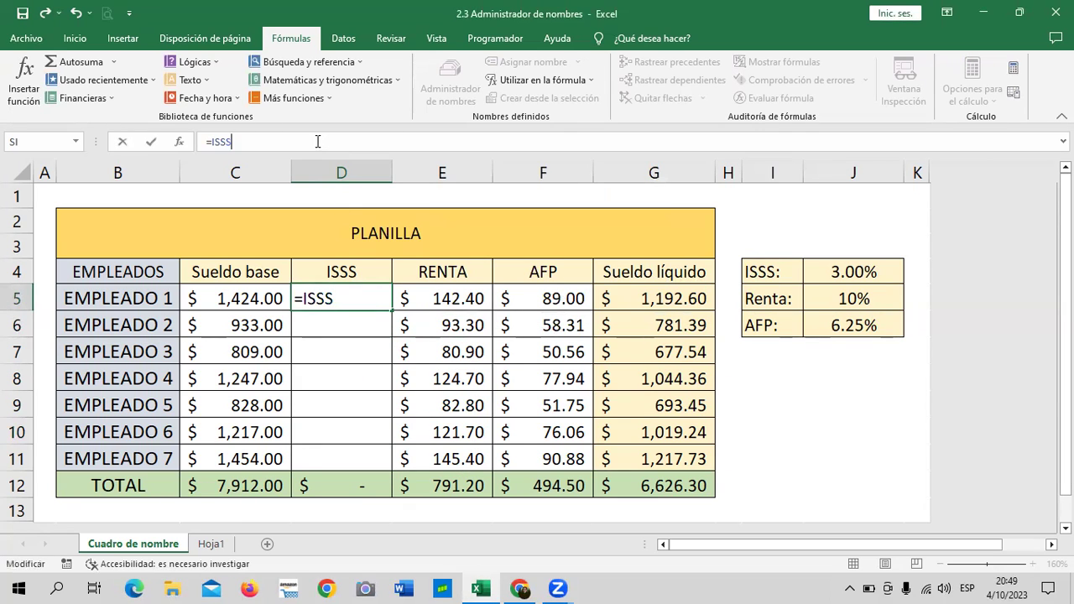
key("Return")
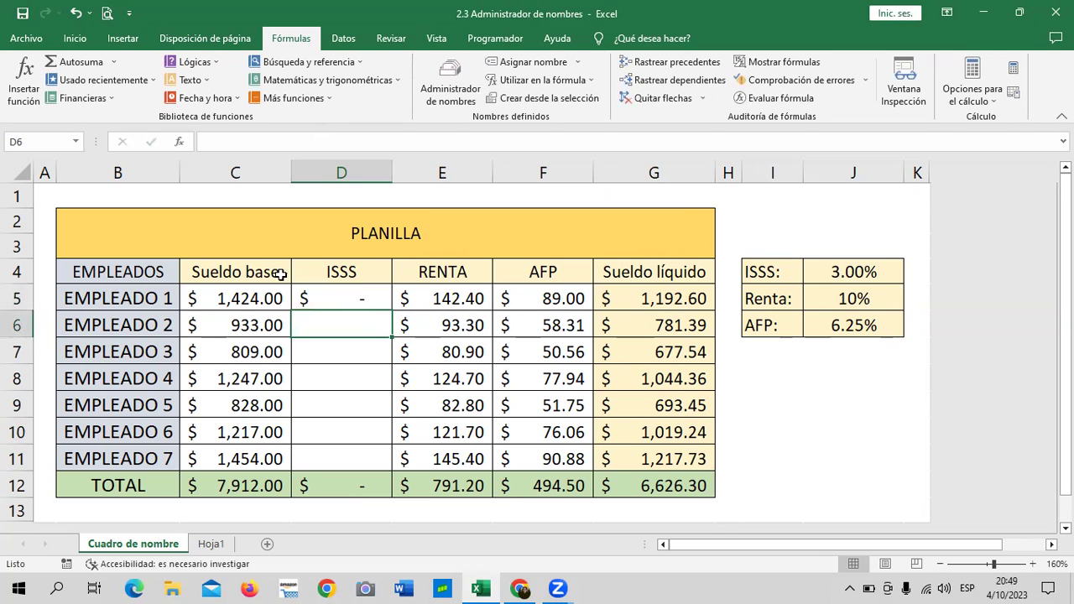
- Check D5's $ - result against C5, then inspect the ISSS name in Administrador de nombres
left_click(334, 297)
left_click(256, 298)
left_click(345, 298)
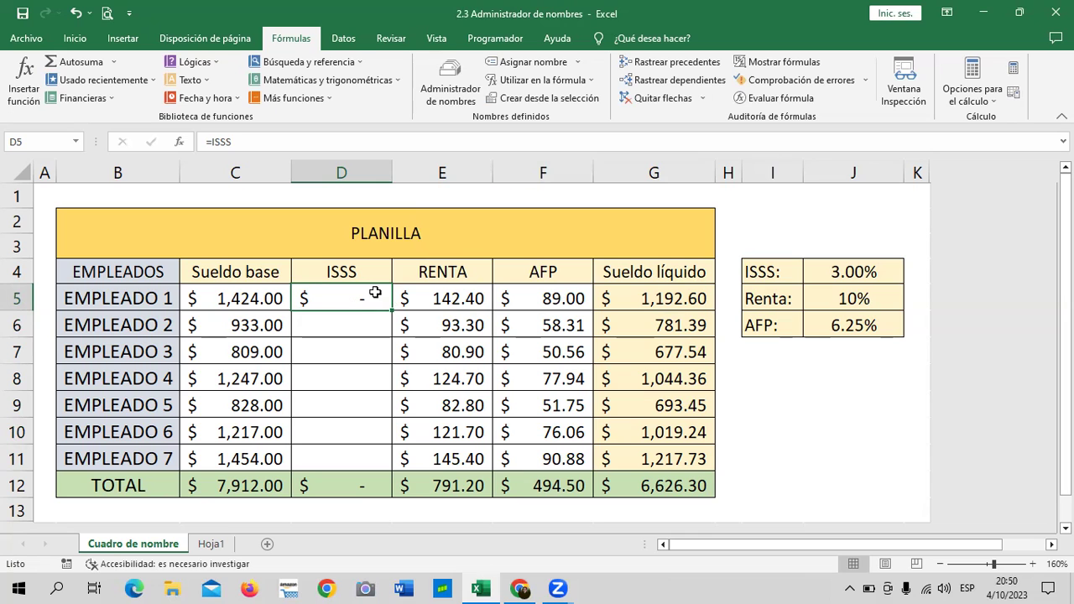
left_click(450, 80)
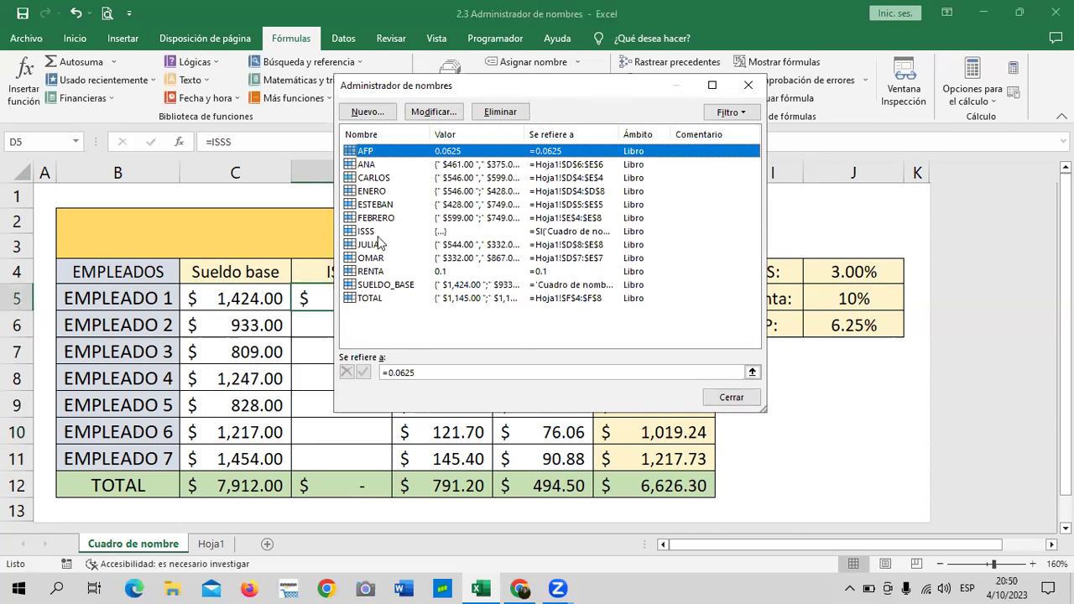
left_click(444, 232)
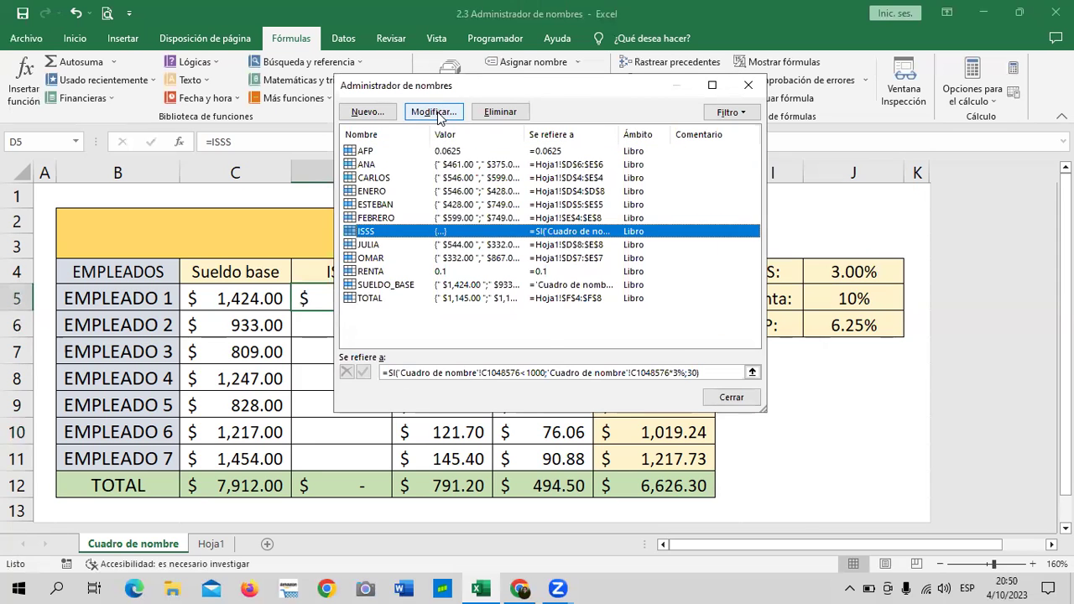
- Edit the ISSS name's reference back to =SI(C5<1000;C5*3%;30) so it points to C5
left_click(434, 112)
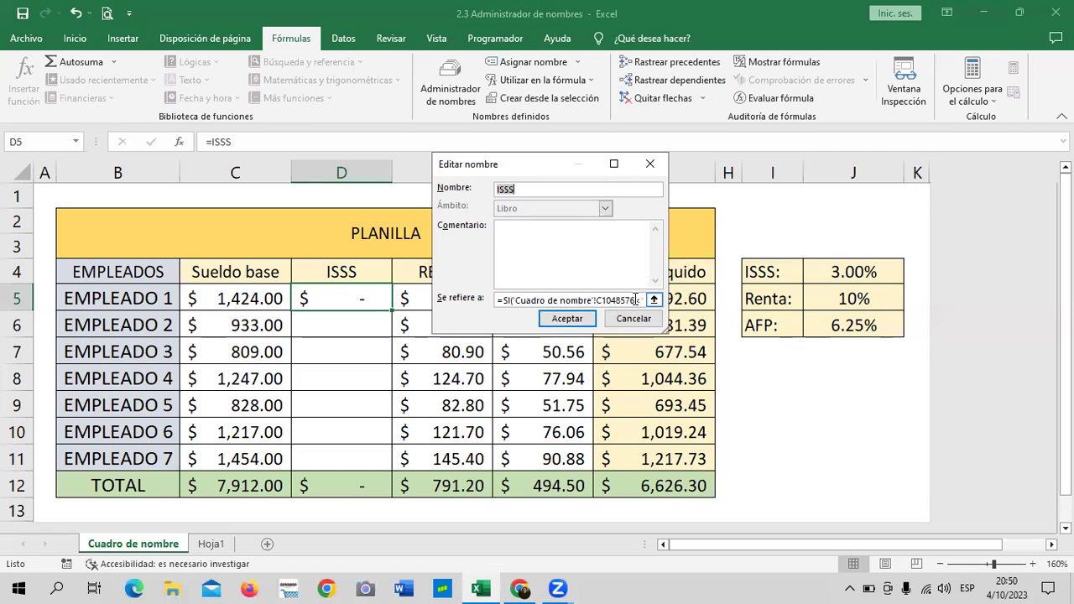
left_click(636, 299)
type("'<1000;")
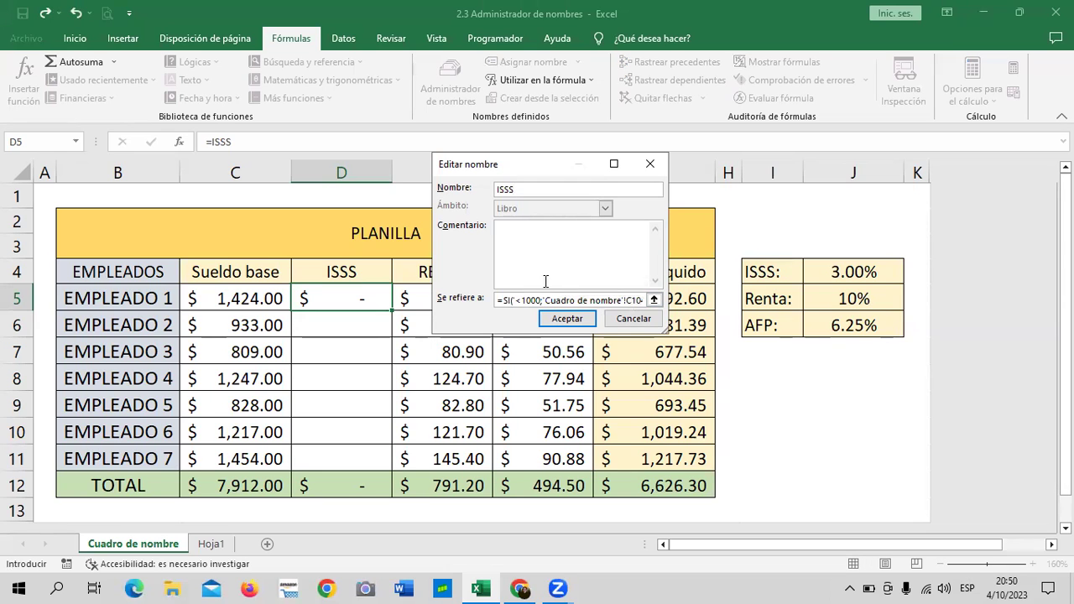
left_click_drag(640, 299, 502, 295)
key("BackSpace")
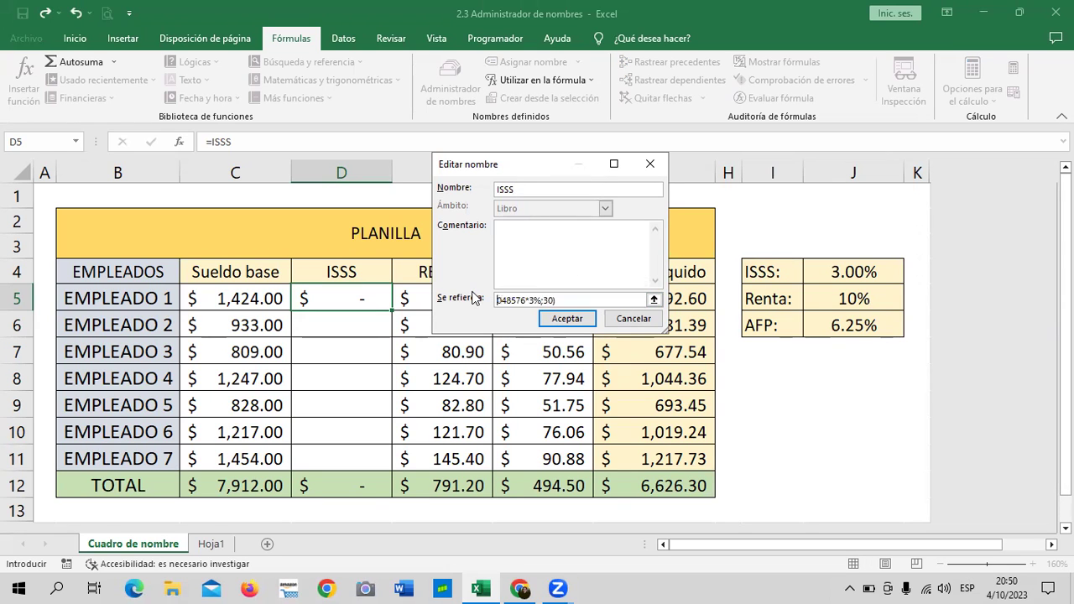
left_click_drag(583, 299, 437, 298)
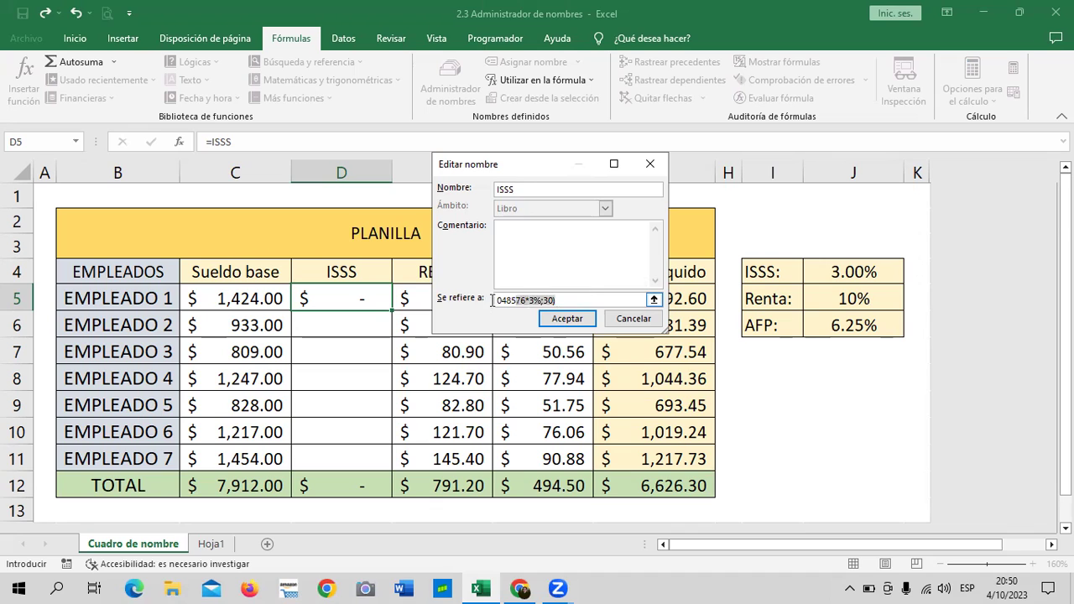
key("BackSpace")
type("=SI")
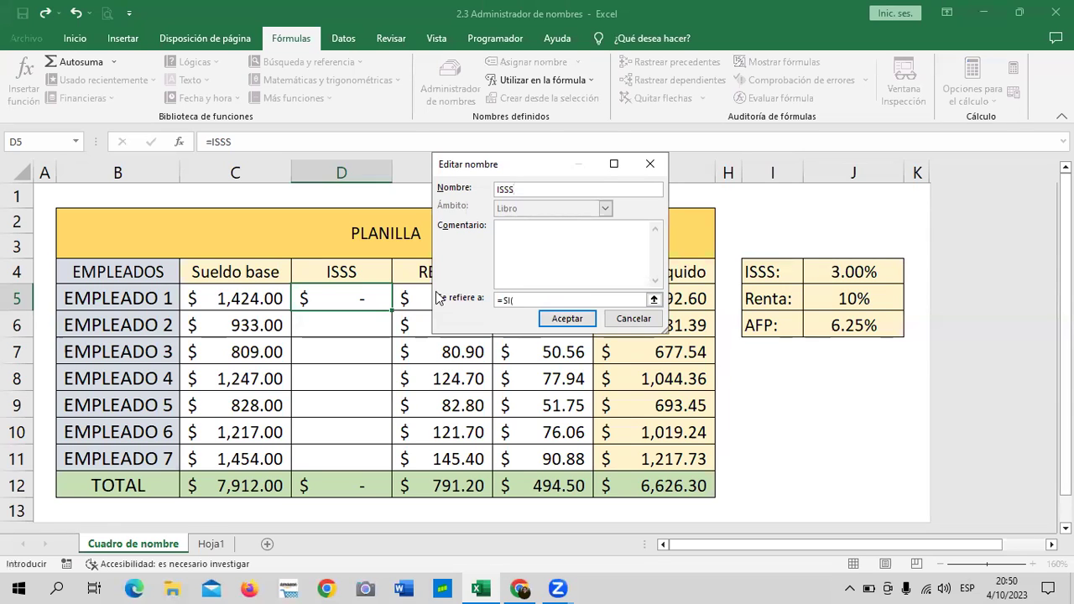
type("(C5")
type("000")
type("C5")
type("3")
type("%")
type("+")
key("Right")
key("BackSpace")
key("BackSpace")
key("BackSpace")
key("BackSpace")
key("BackSpace")
key("BackSpace")
key("BackSpace")
key("BackSpace")
key("BackSpace")
key("BackSpace")
key("BackSpace")
key("BackSpace")
key("BackSpace")
key("BackSpace")
key("BackSpace")
key("BackSpace")
key("BackSpace")
key("BackSpace")
key("BackSpace")
key("BackSpace")
key("BackSpace")
key("BackSpace")
type("0")
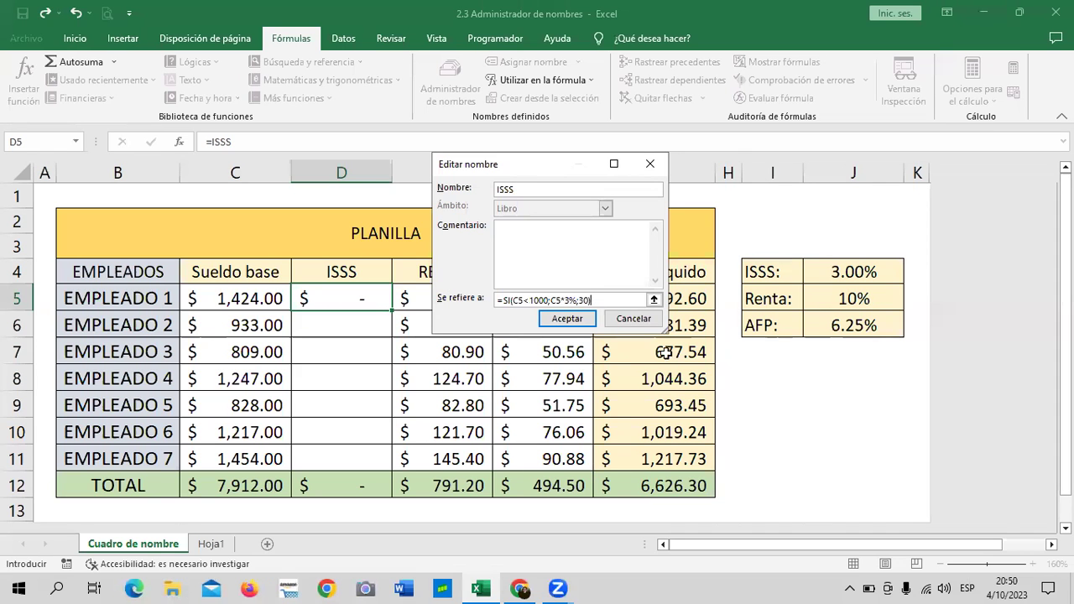
left_click(572, 319)
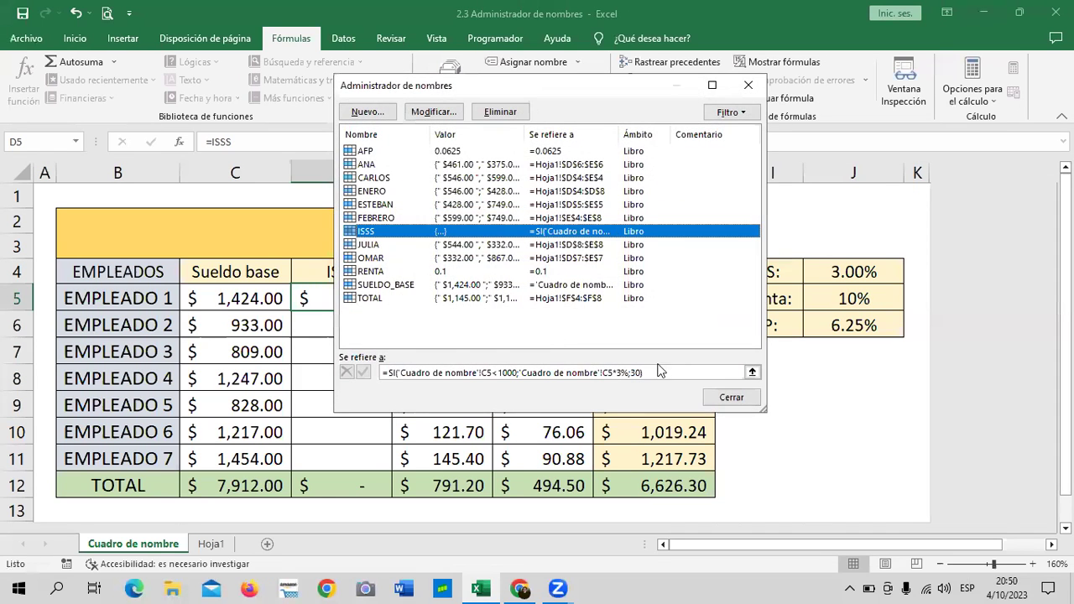
- Clear D5 and re-enter =ISSS so Empleado 1's ISSS shows $30.00
left_click(728, 395)
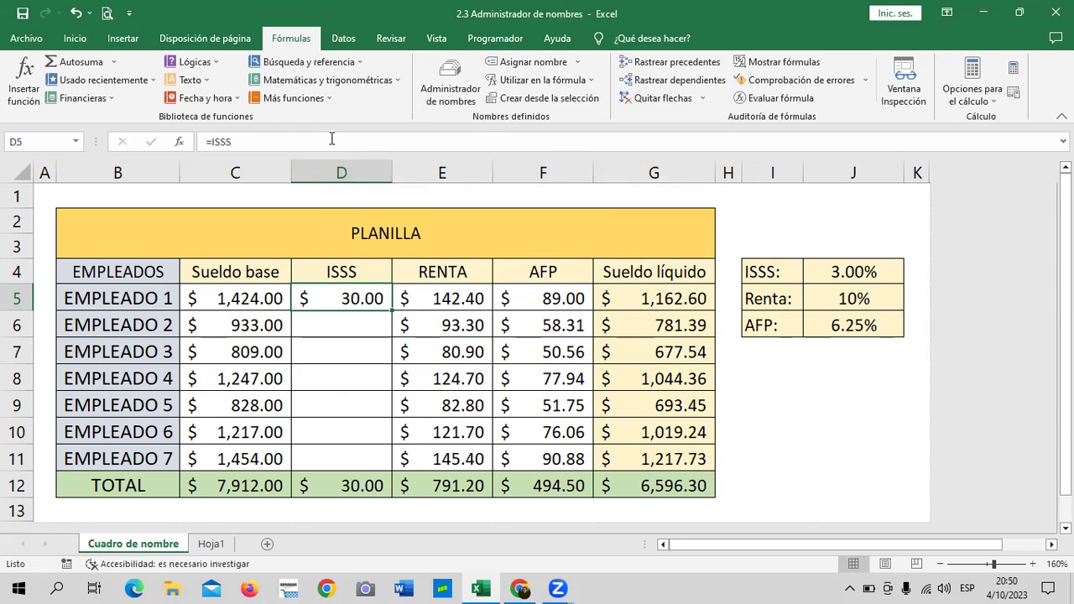
left_click_drag(331, 141, 203, 140)
key("Delete")
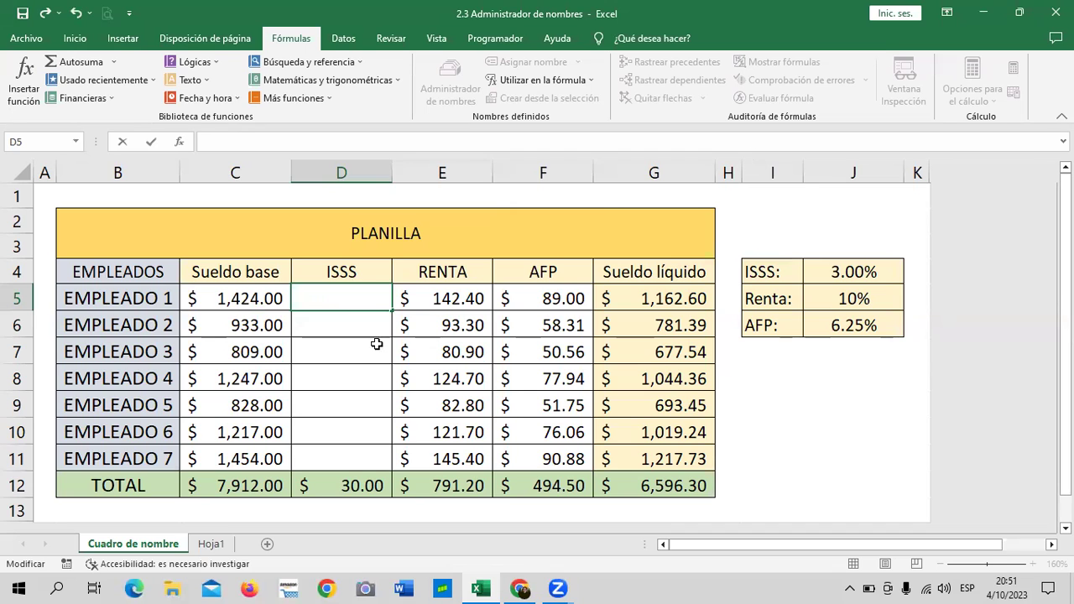
left_click(357, 378)
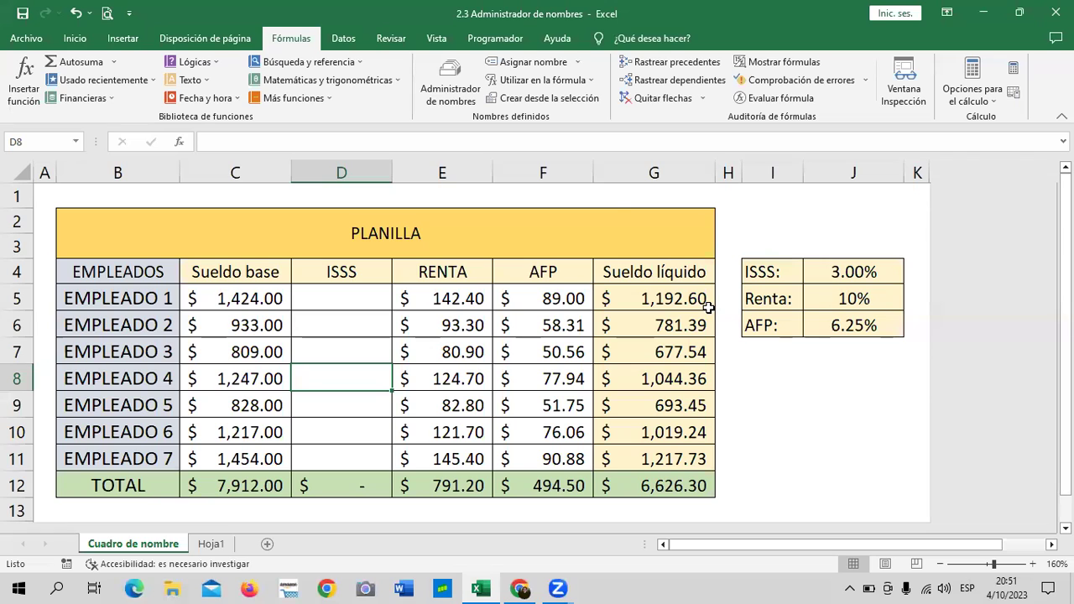
left_click(346, 290)
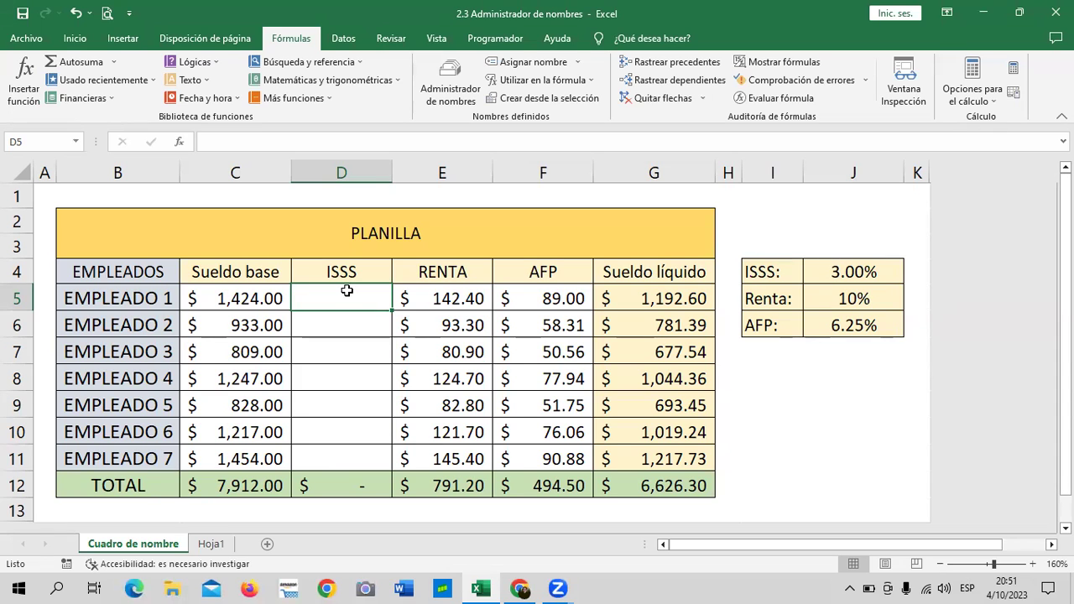
type("=")
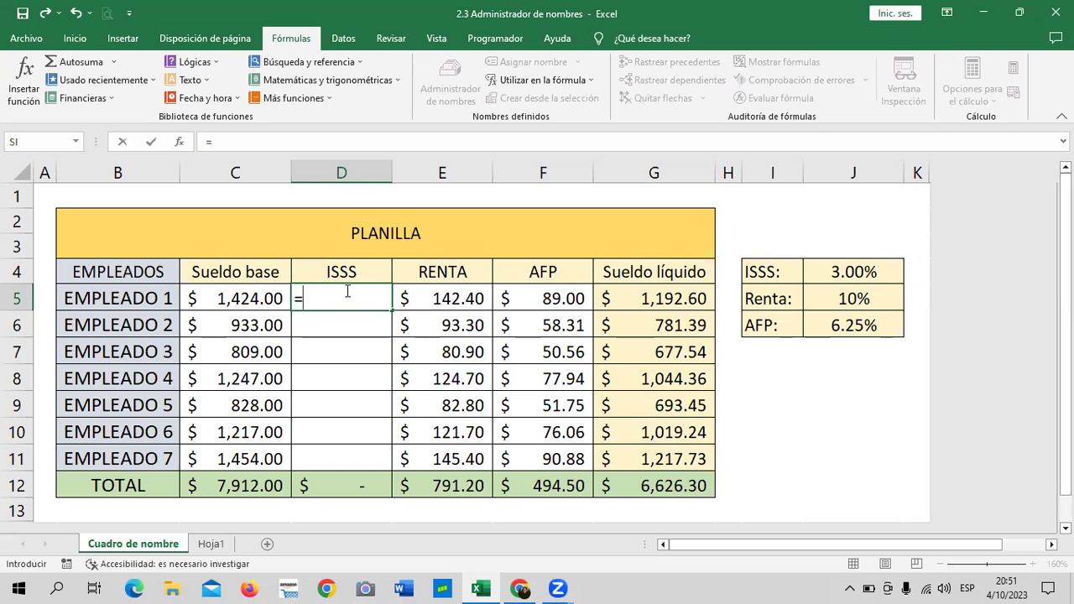
type("ISS")
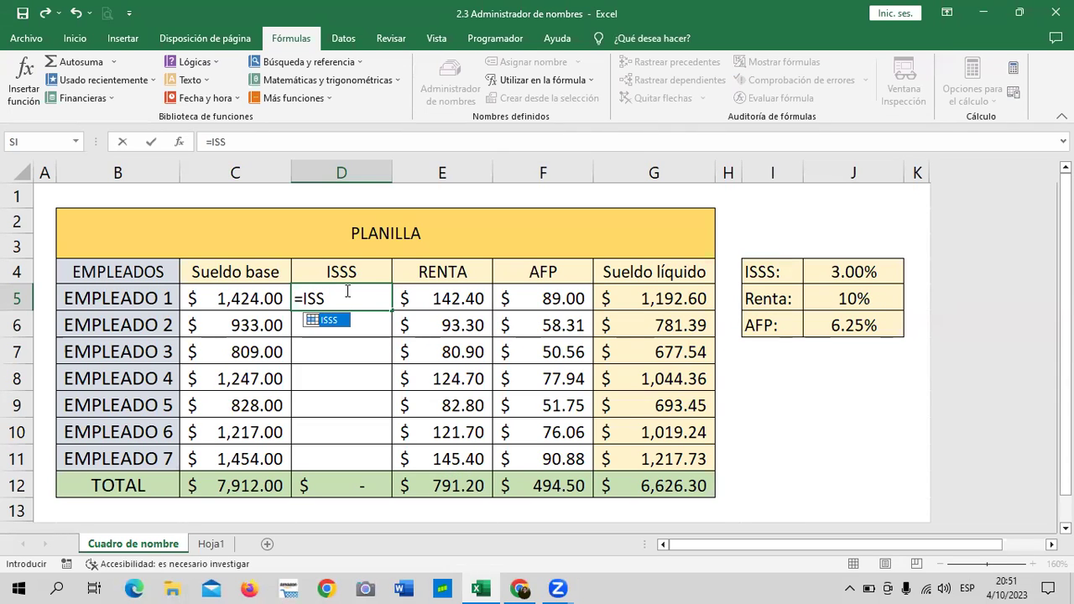
double_click(318, 319)
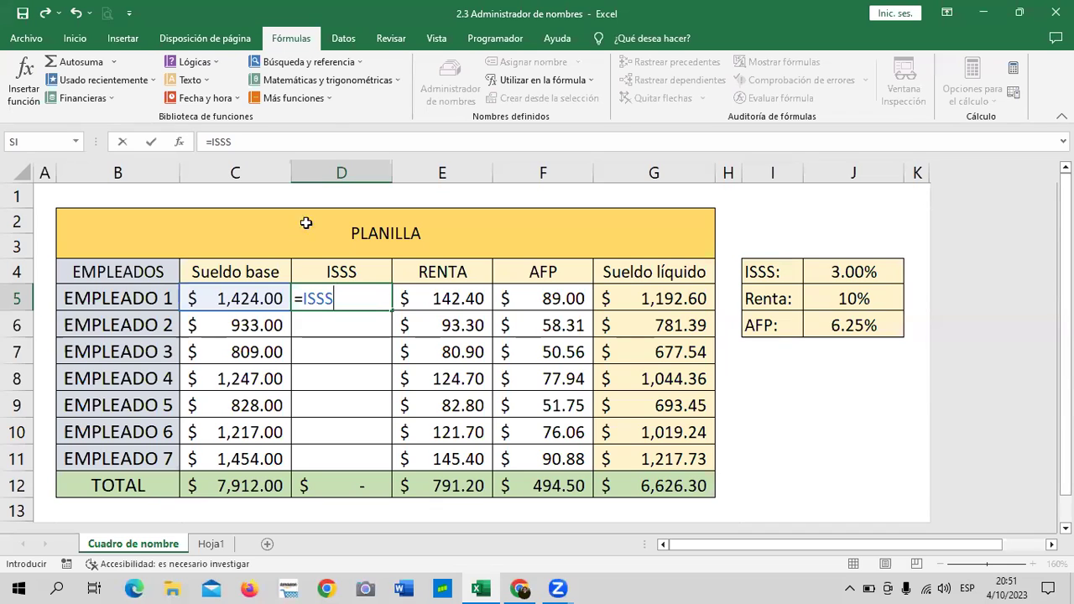
left_click(336, 137)
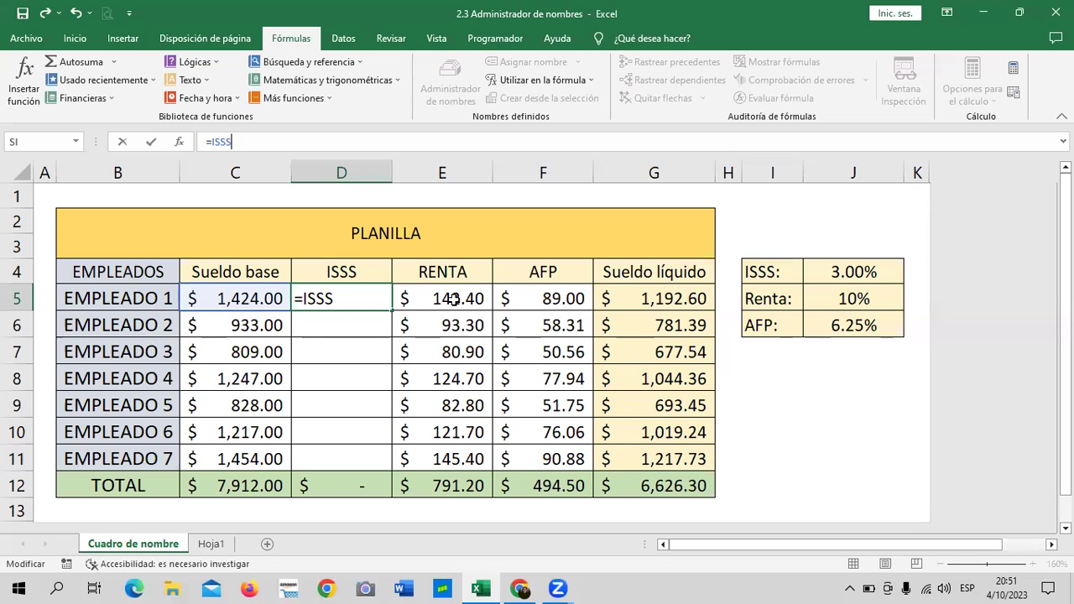
key("Return")
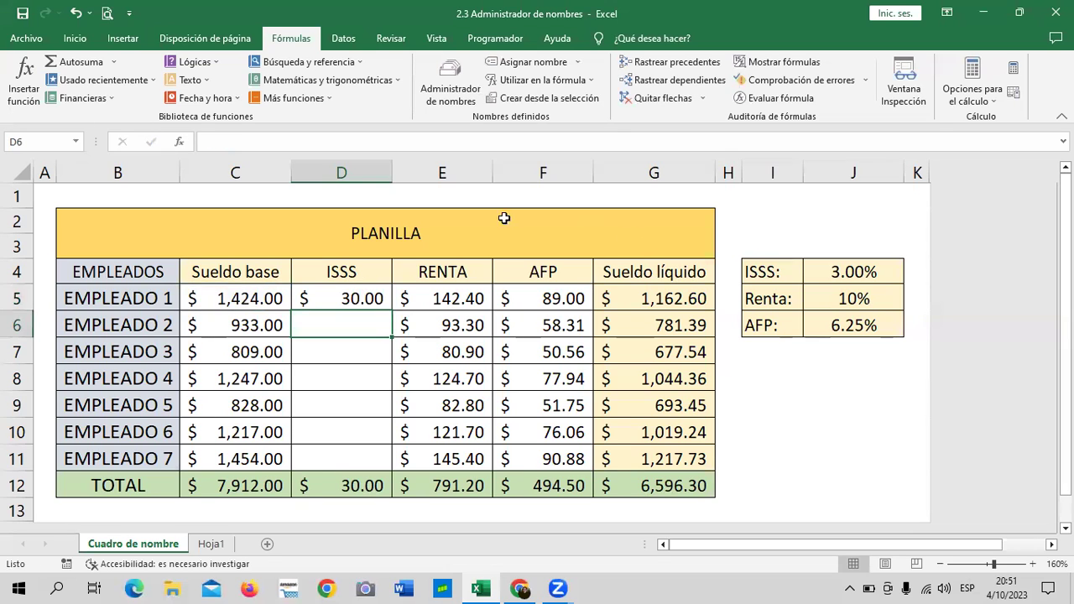
- Copy D5's =ISSS formula down through D11, then check D6's copied formula without changing it
left_click(356, 298)
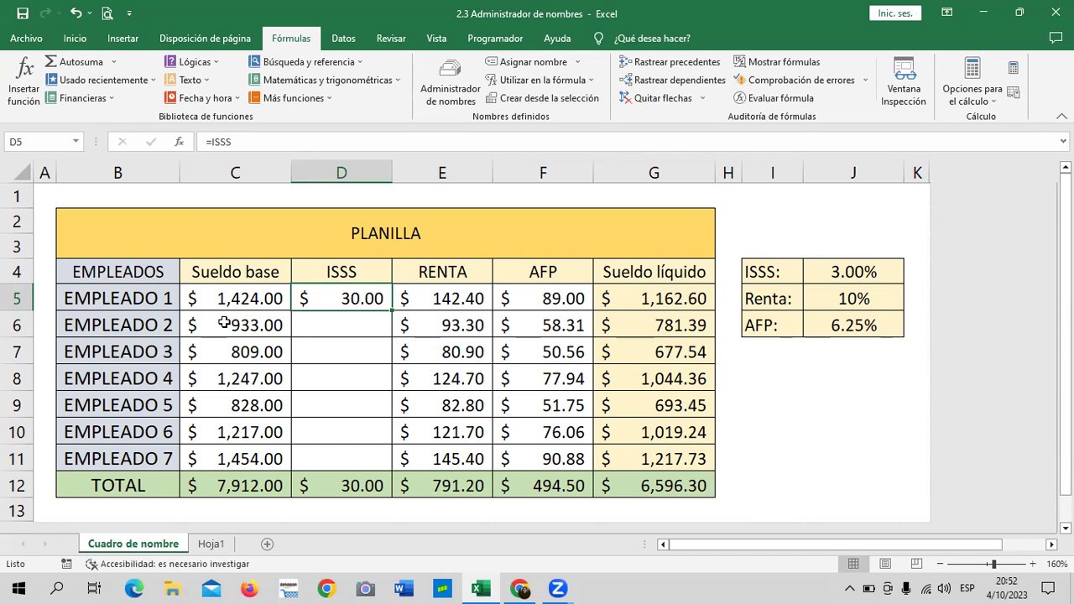
left_click(304, 327)
left_click(323, 295)
left_click_drag(392, 312, 383, 455)
left_click(342, 453)
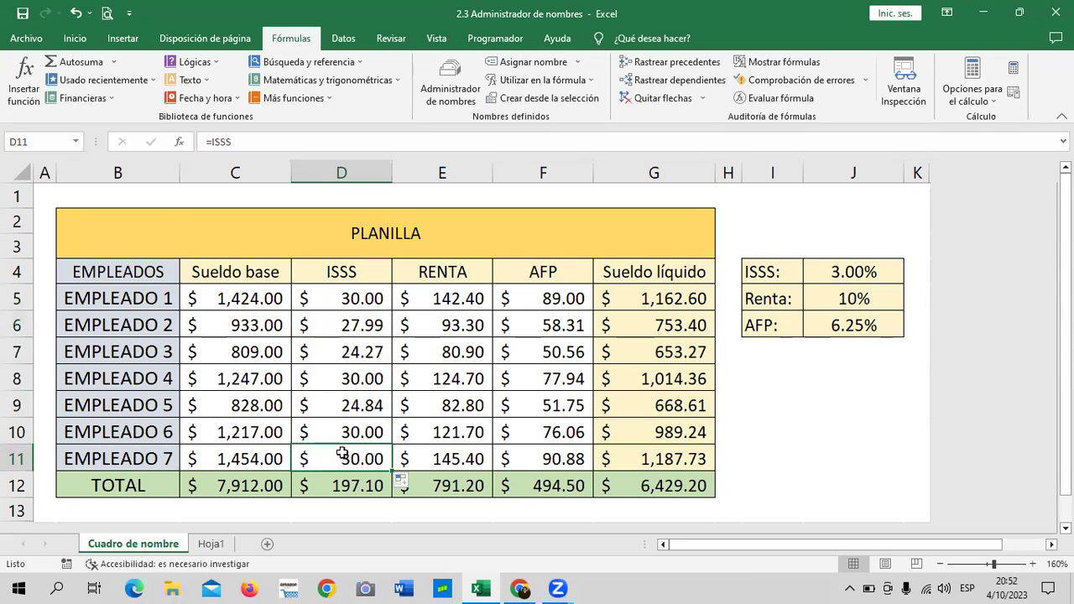
left_click(332, 325)
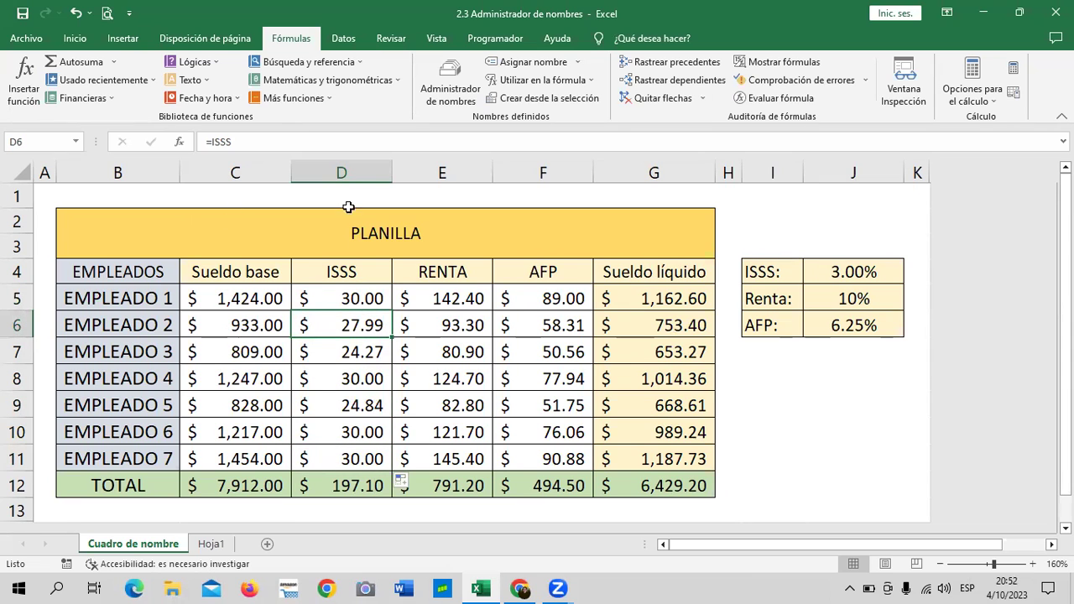
left_click(297, 144)
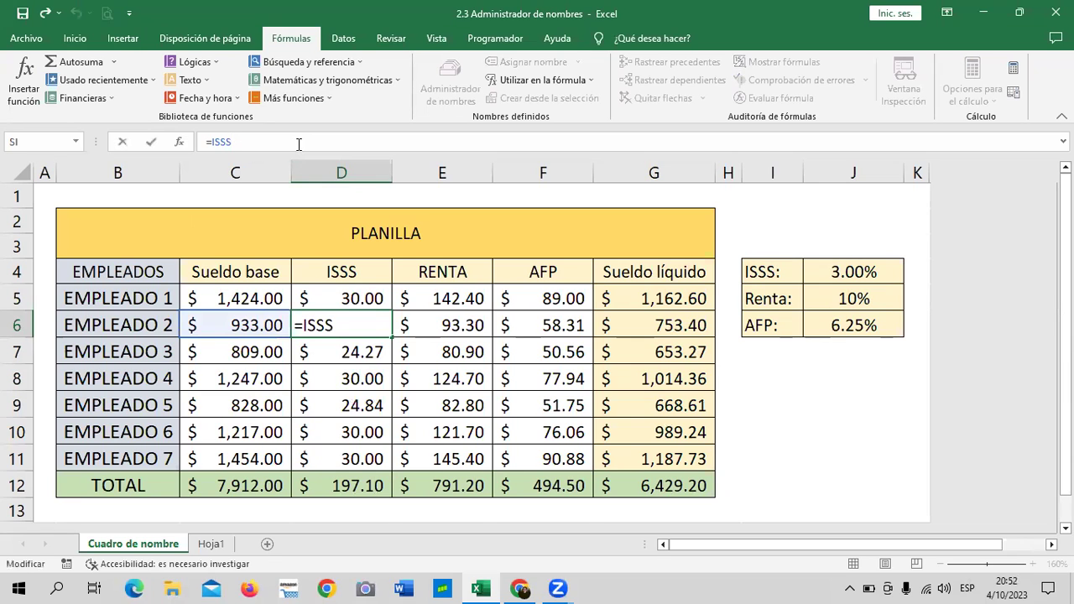
key("Return")
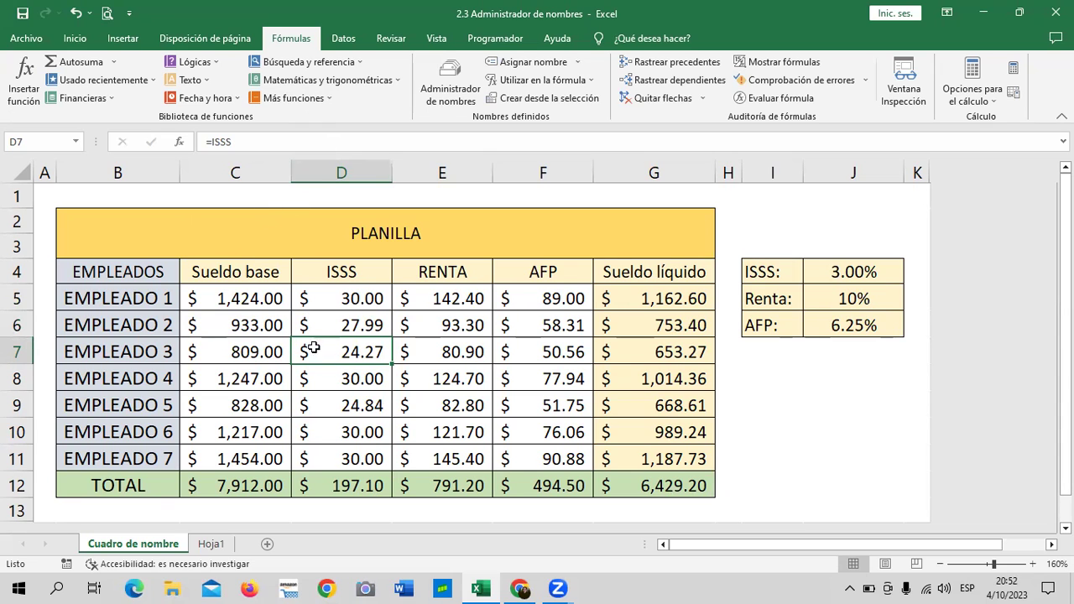
- Try base salaries of 900 and then 1100 in C5, then undo both to restore 1,424.00
left_click(254, 300)
type("900")
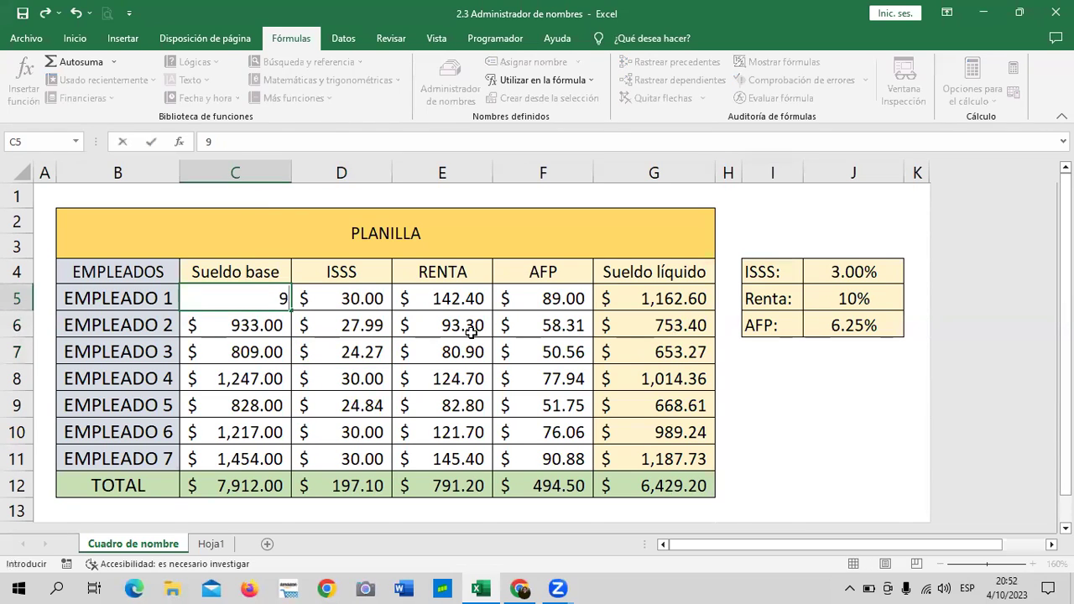
key("Return")
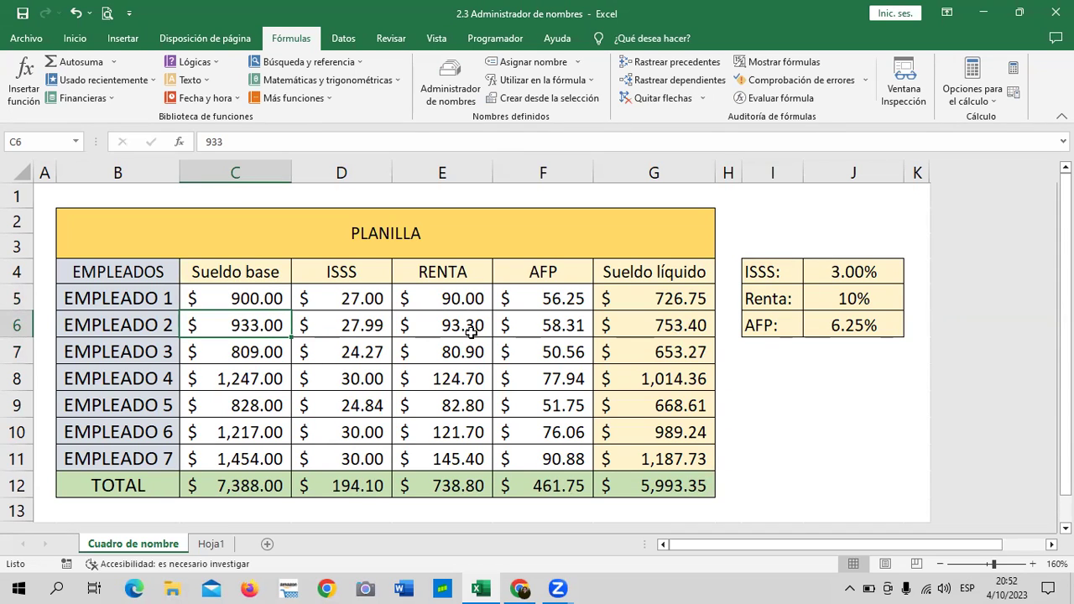
left_click(267, 300)
type("1100")
key("Return")
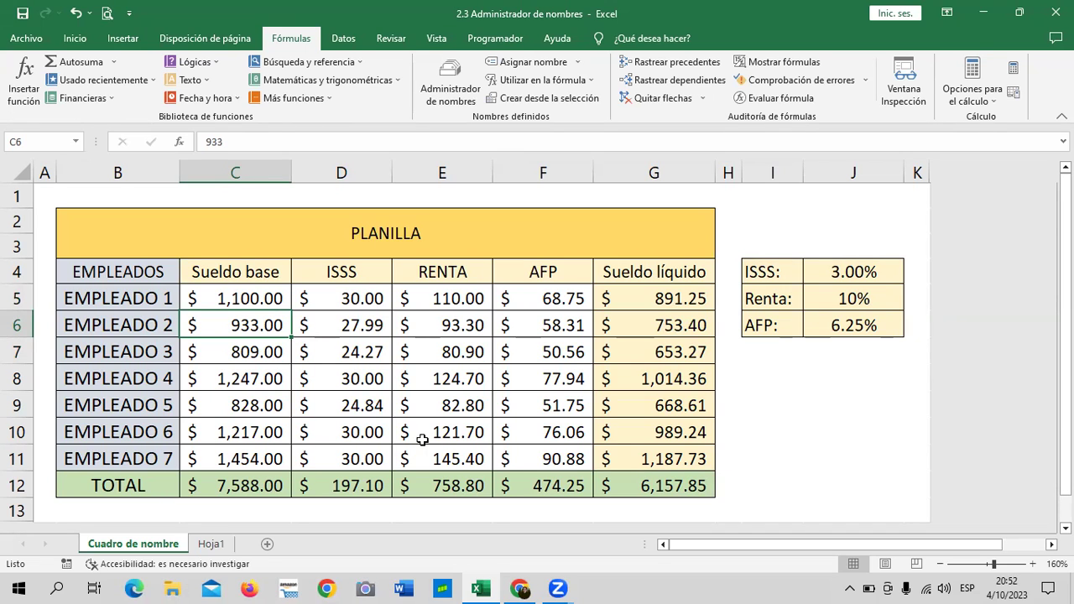
left_click(77, 13)
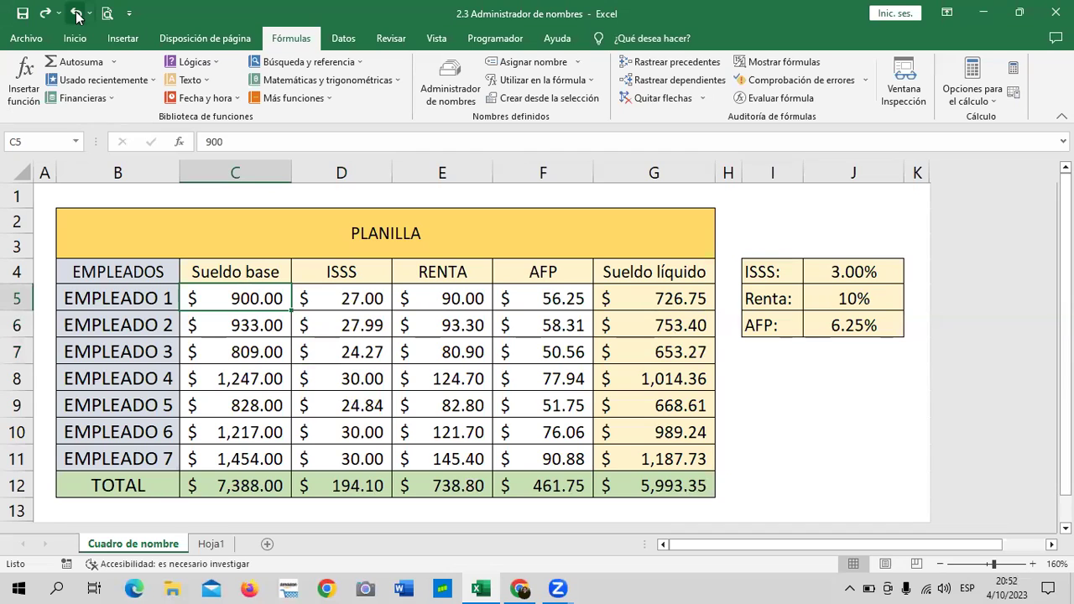
left_click(76, 14)
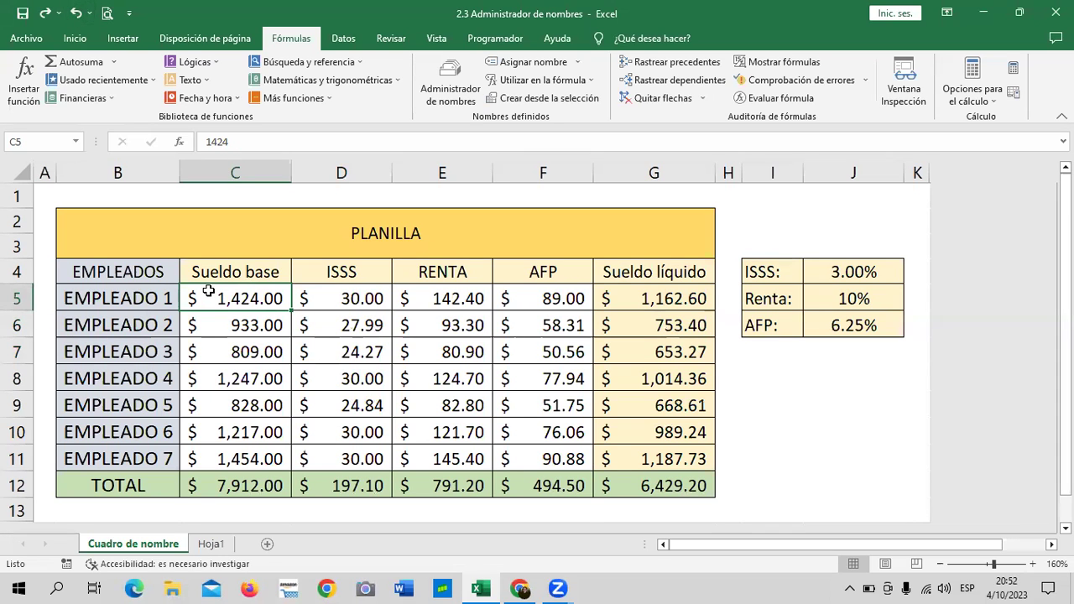
- Enter 2000 and then 5,000 as Empleado 1's base salary in C5
type("2000")
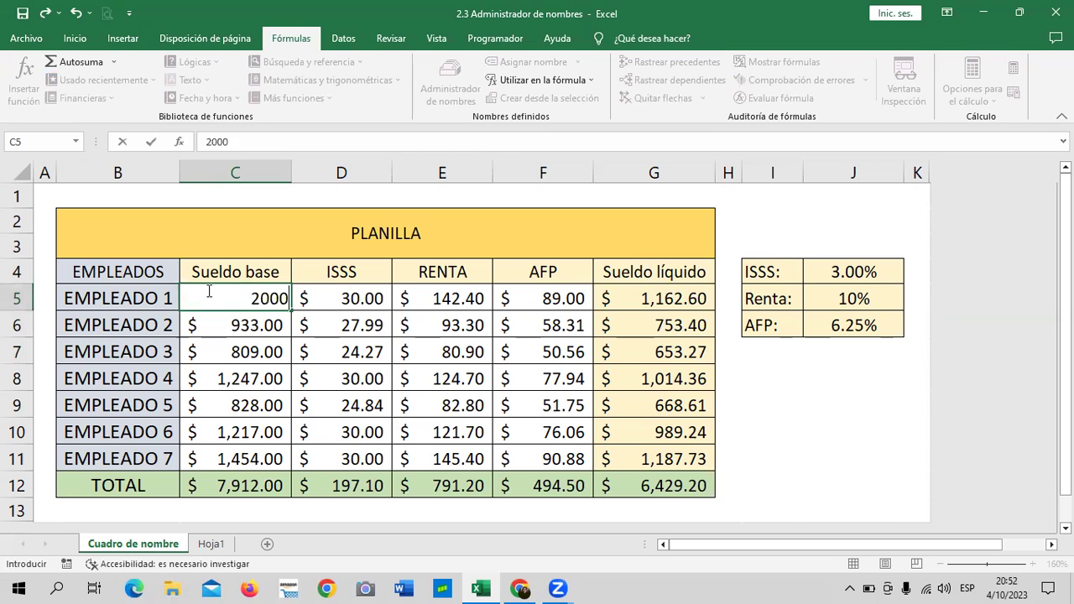
key("Return")
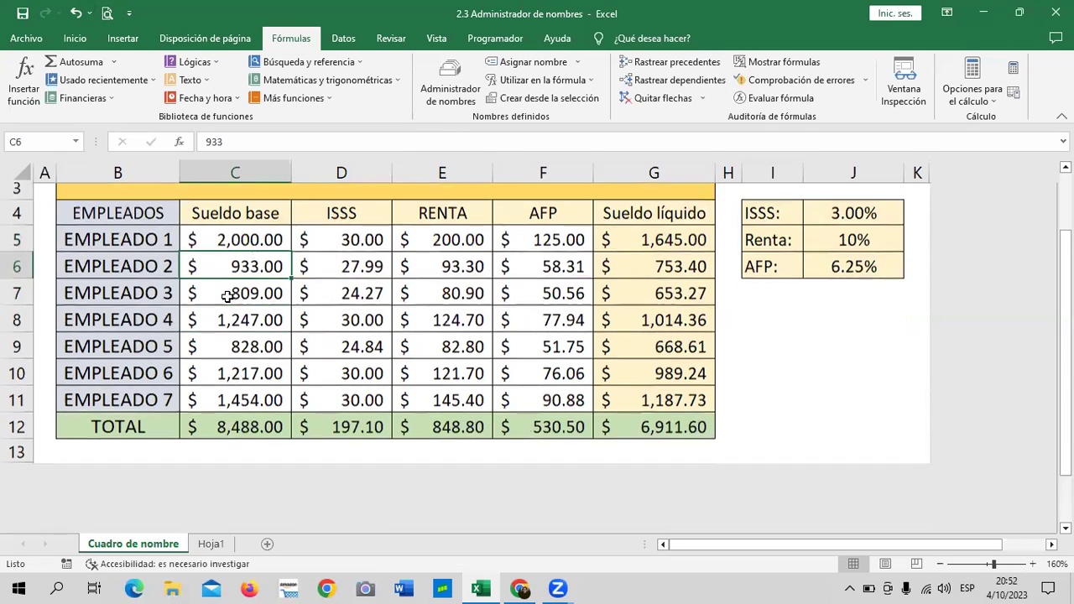
scroll(245, 280, "down", 1)
left_click(250, 224)
scroll(474, 323, "up", 1)
type("5,000")
key("Return")
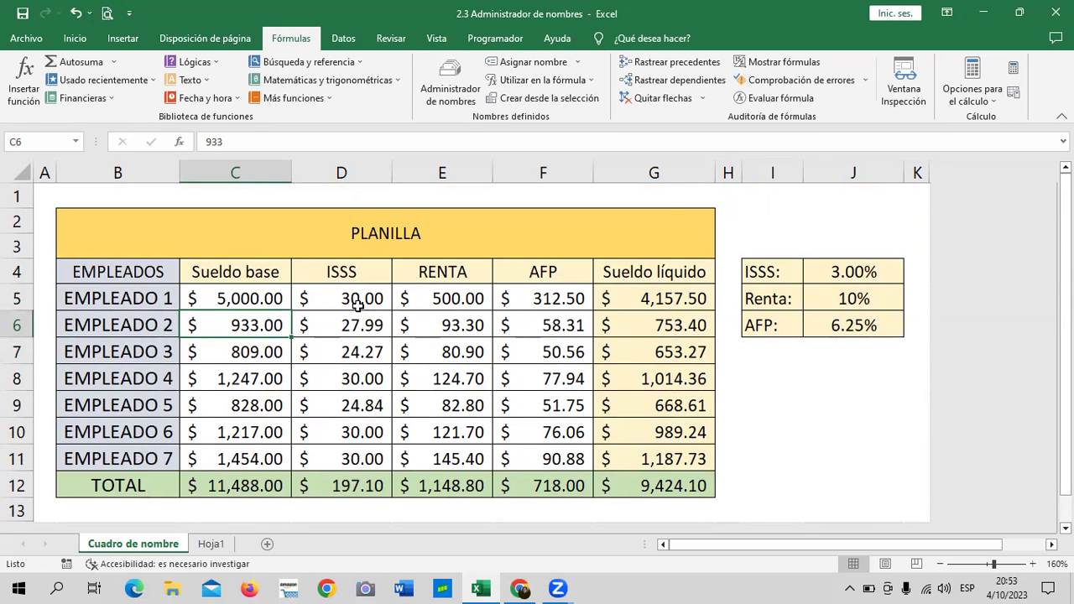
scroll(477, 380, "down", 2)
scroll(477, 379, "up", 2)
- Select cell I7 below the rates table
left_click(764, 355)
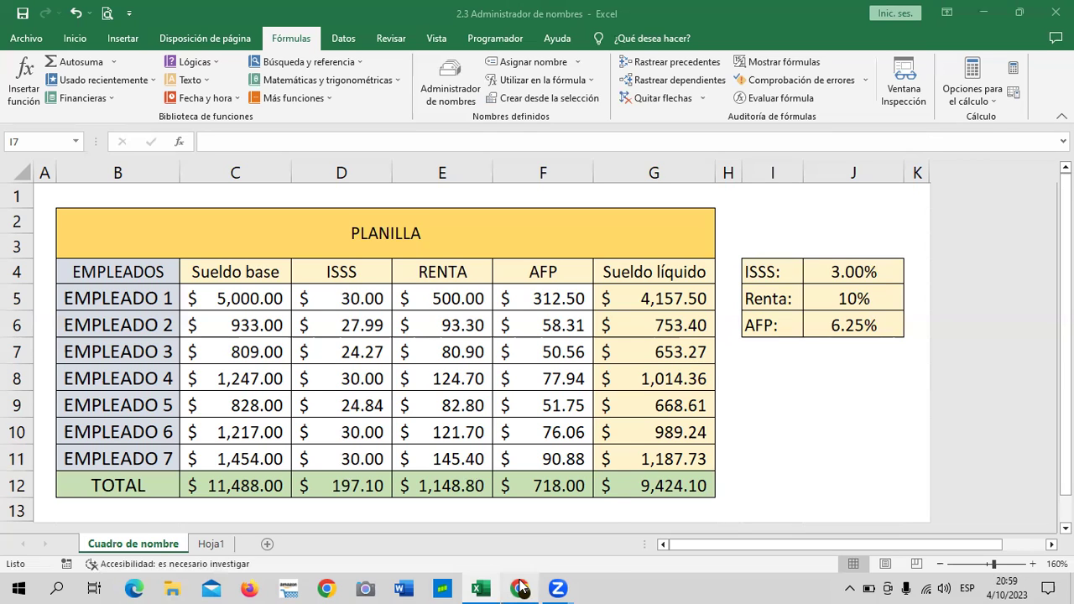
- Return to the Chrome course page and open lesson 2.10 Fórmulas y funciones básicas
mouse_move(521, 587)
left_click(515, 546)
scroll(664, 399, "up", 3)
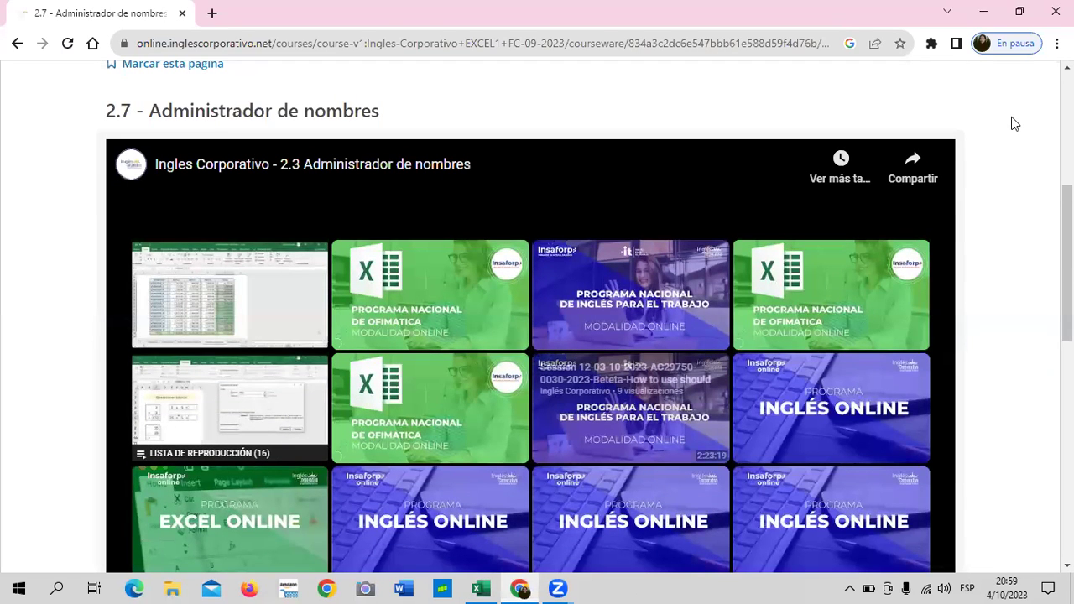
scroll(830, 260, "up", 2)
left_click(827, 149)
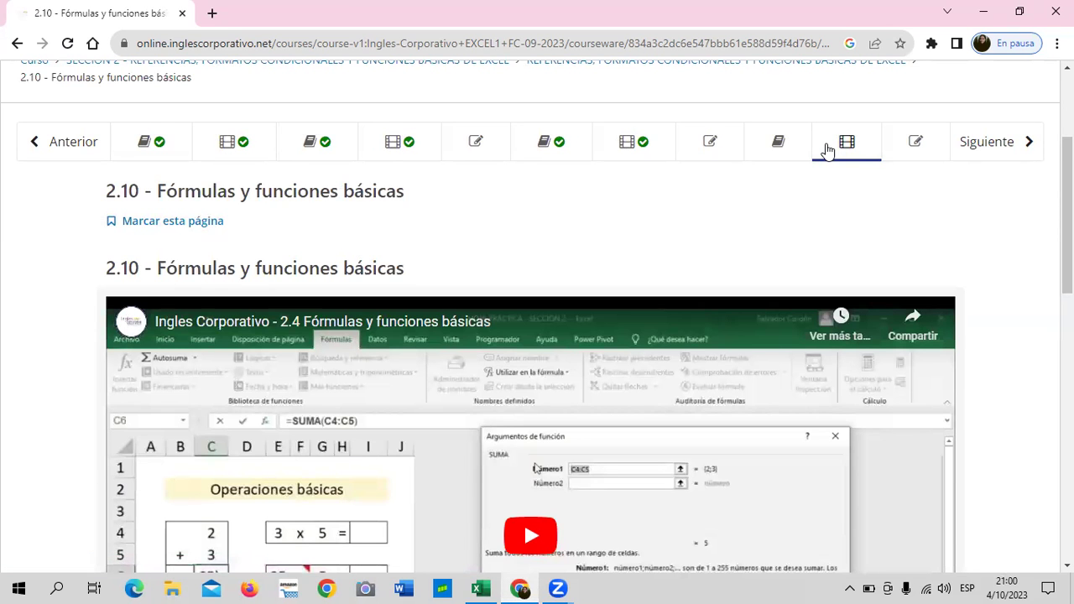
scroll(560, 318, "down", 2)
scroll(560, 318, "down", 2)
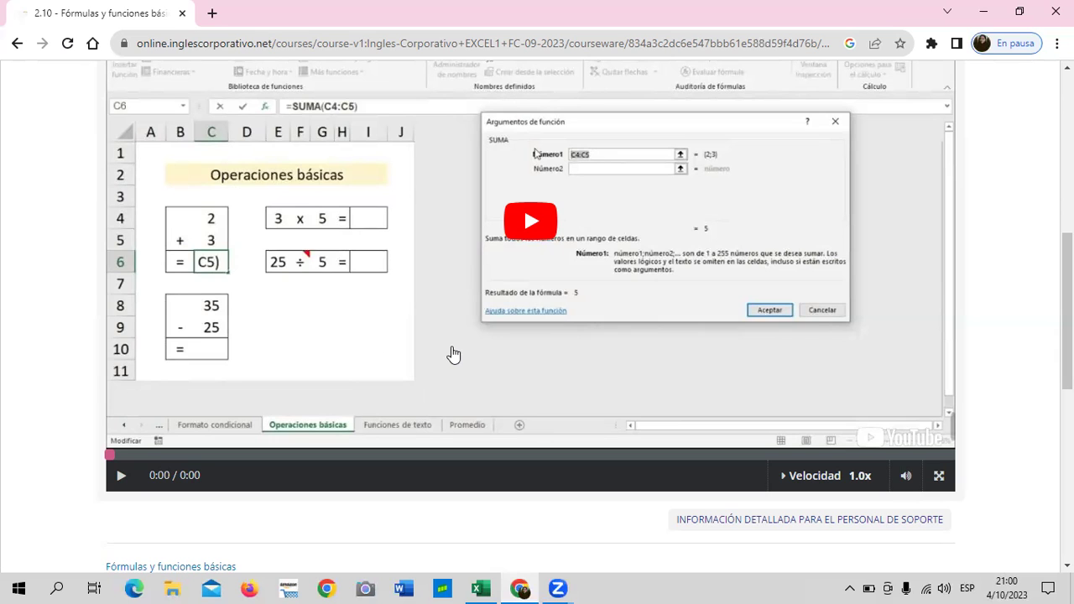
scroll(448, 393, "up", 2)
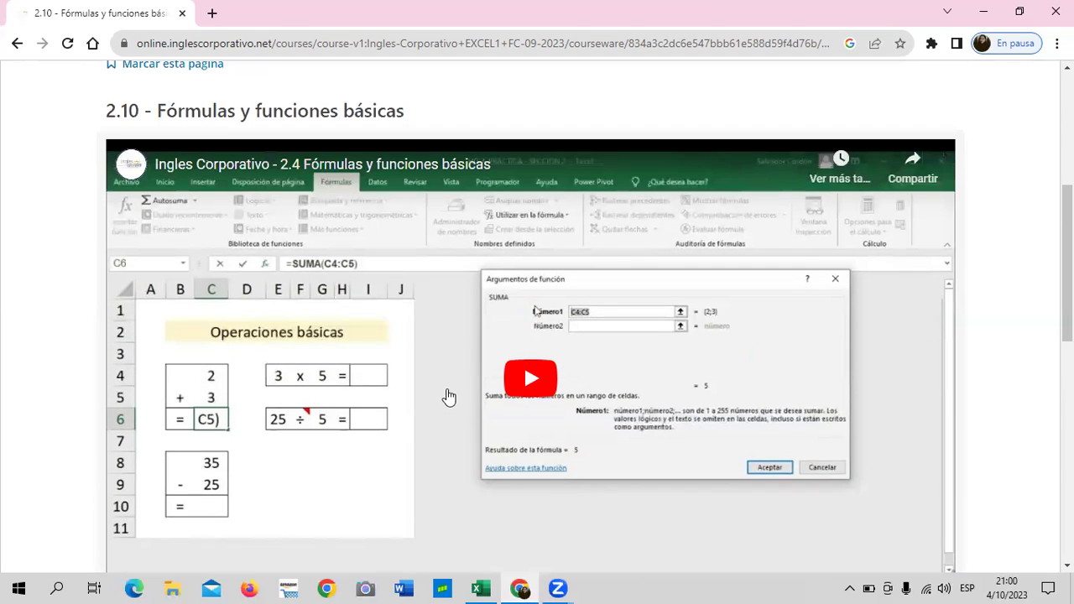
scroll(449, 394, "down", 2)
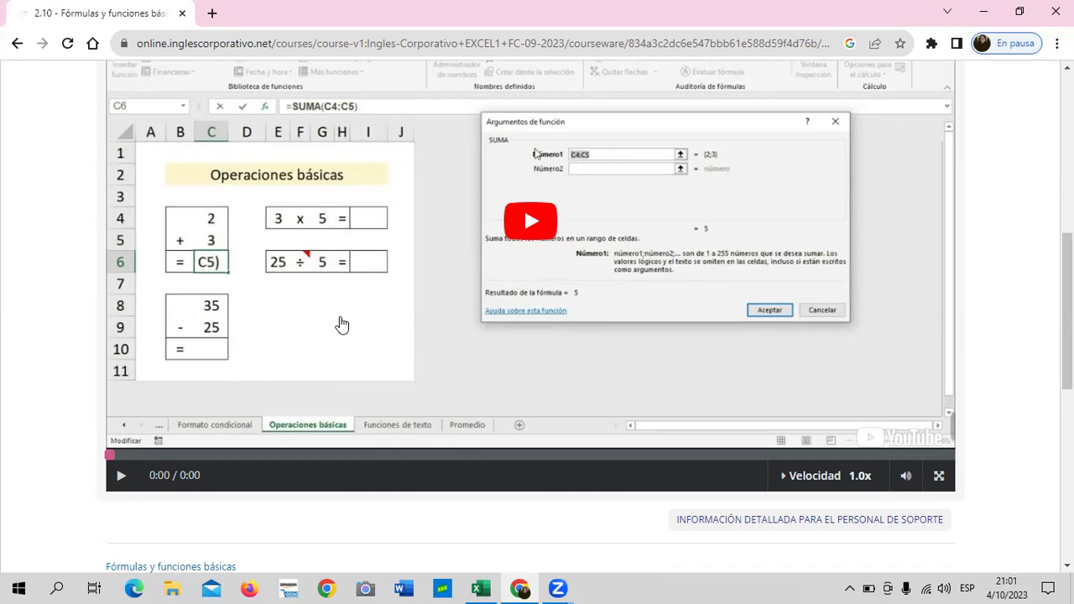
scroll(599, 286, "up", 2)
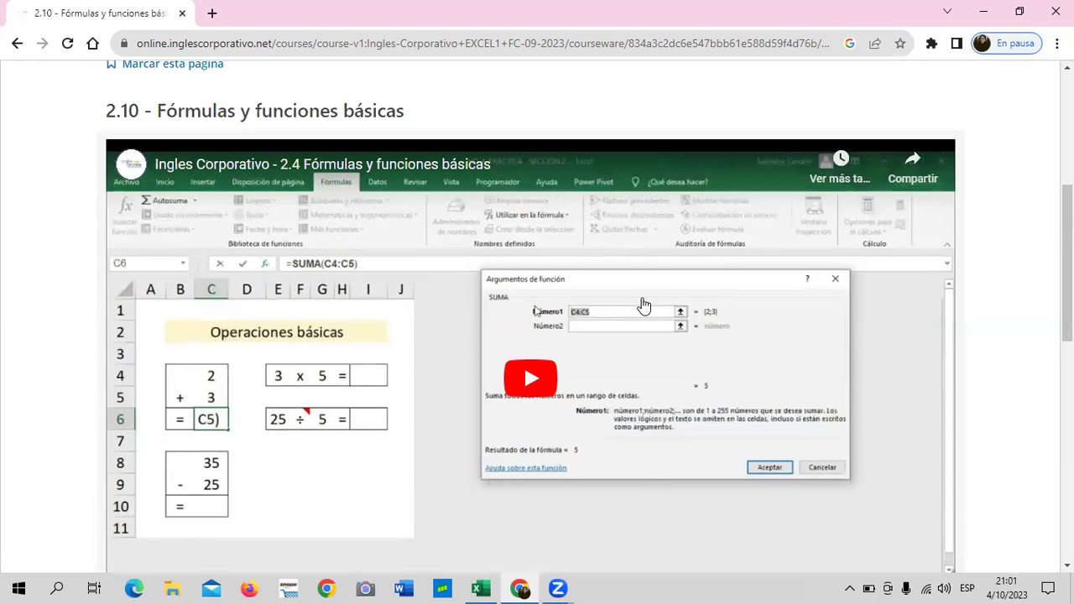
scroll(652, 283, "down", 1)
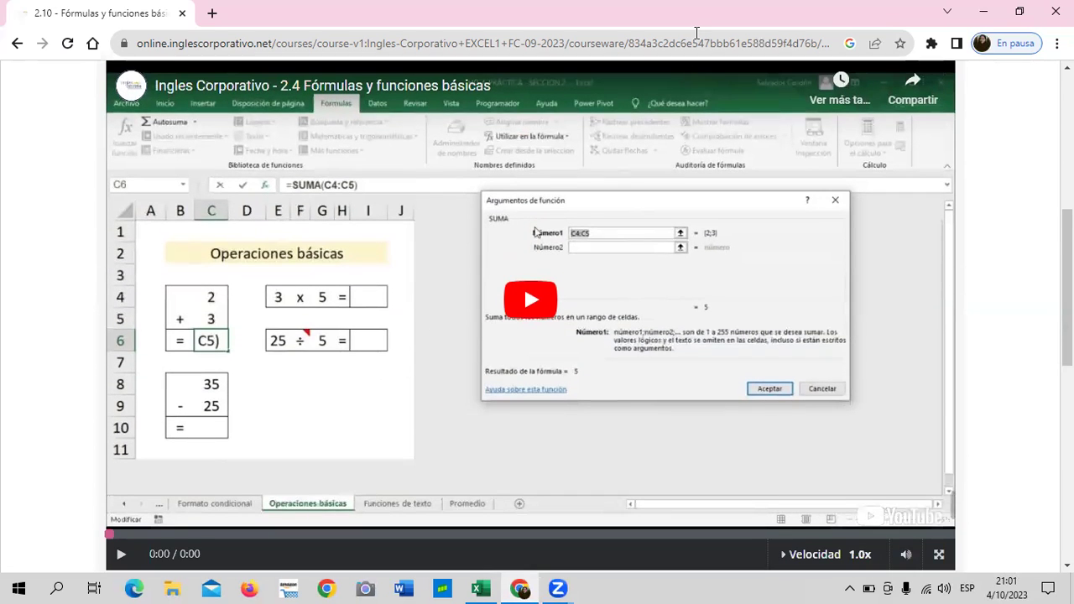